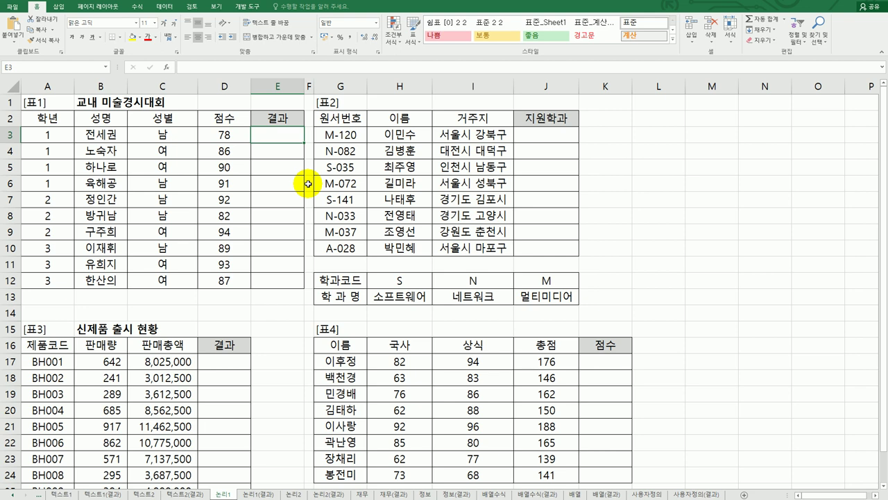
Start a RANK.EQ formula in cell E3 of the 결과 column in 표1 and open its function arguments
left_click(242, 140)
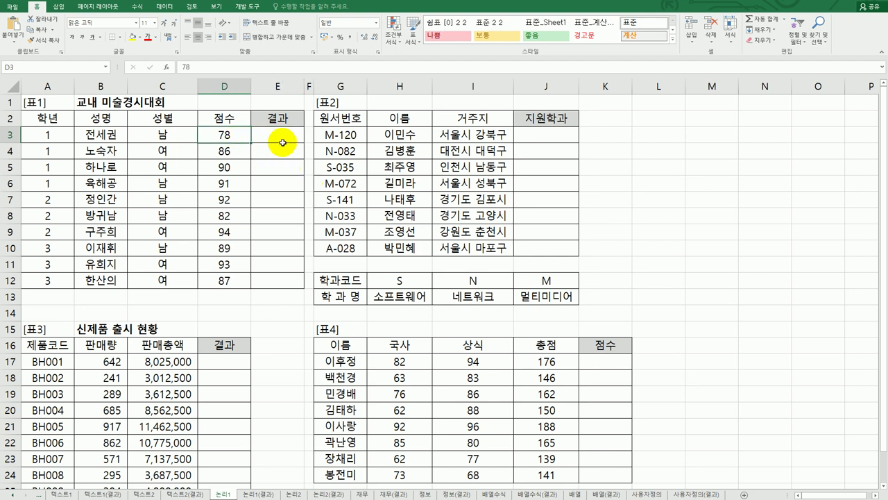
left_click(284, 139)
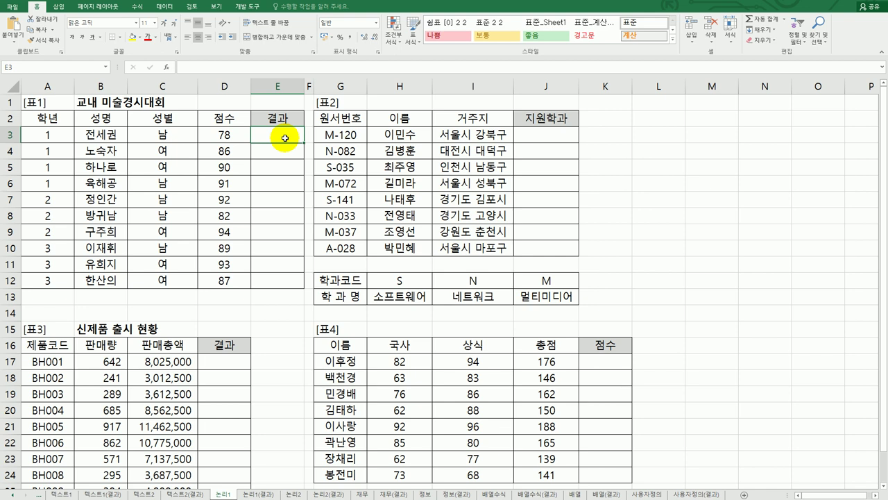
type("=ra")
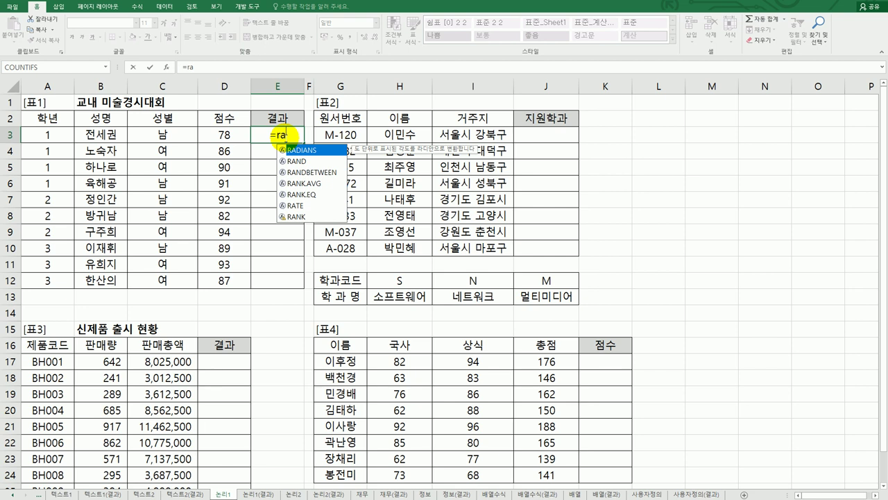
left_click(316, 195)
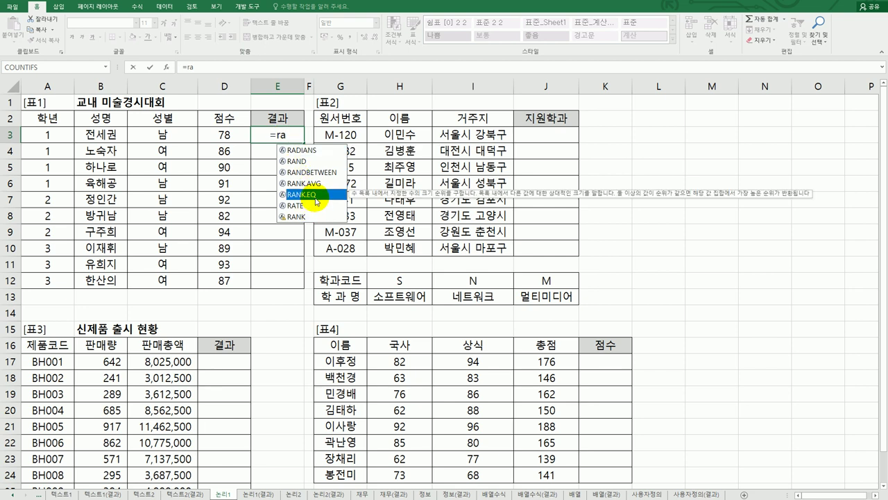
double_click(316, 196)
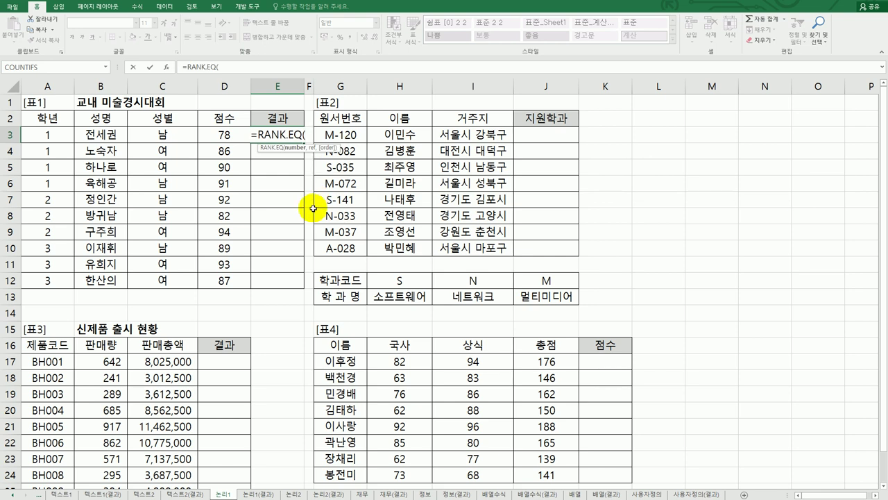
left_click(166, 68)
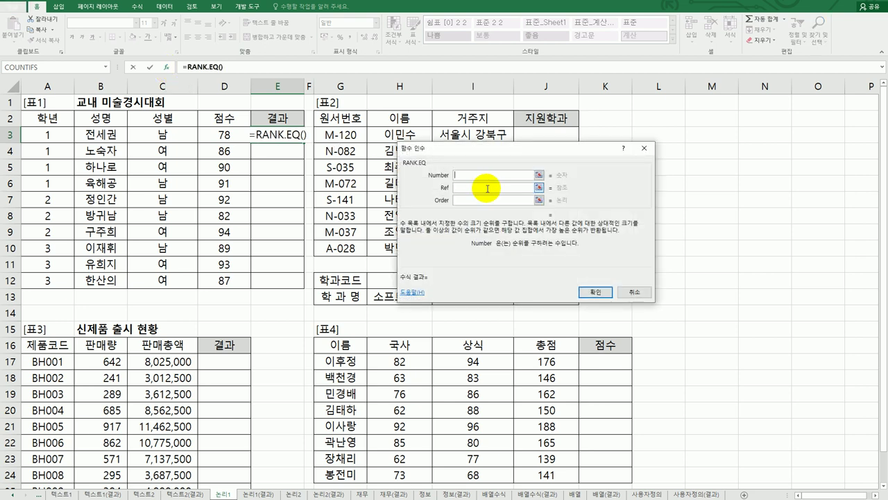
Rank D3 within the absolute range $D$3:$D$12 with order 0, and fill the formula down to E12
left_click(229, 135)
left_click(465, 189)
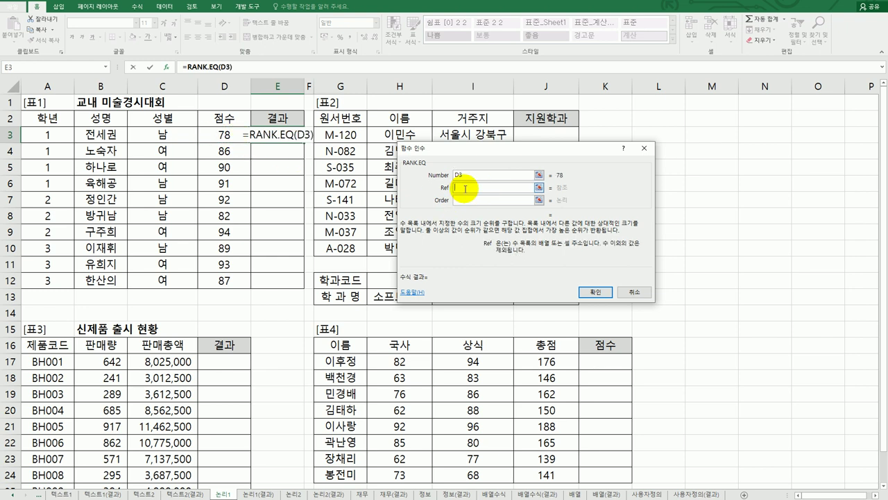
left_click(216, 137)
left_click_drag(216, 137, 224, 281)
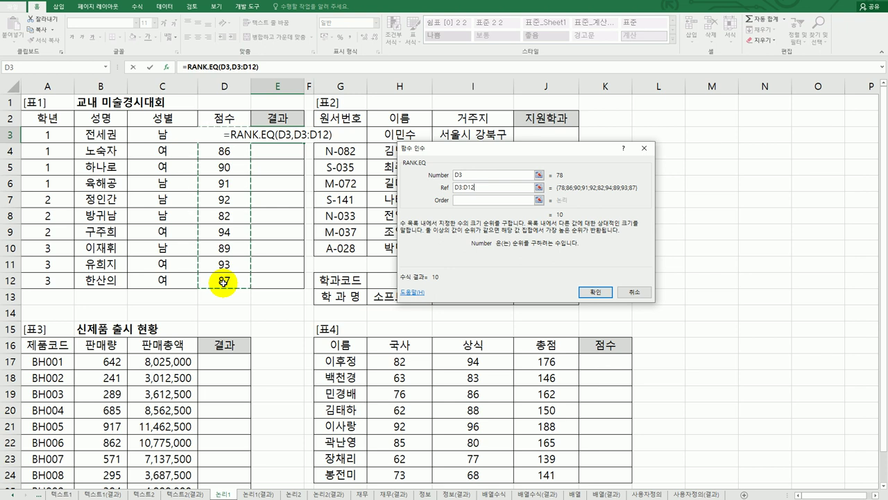
key("F4")
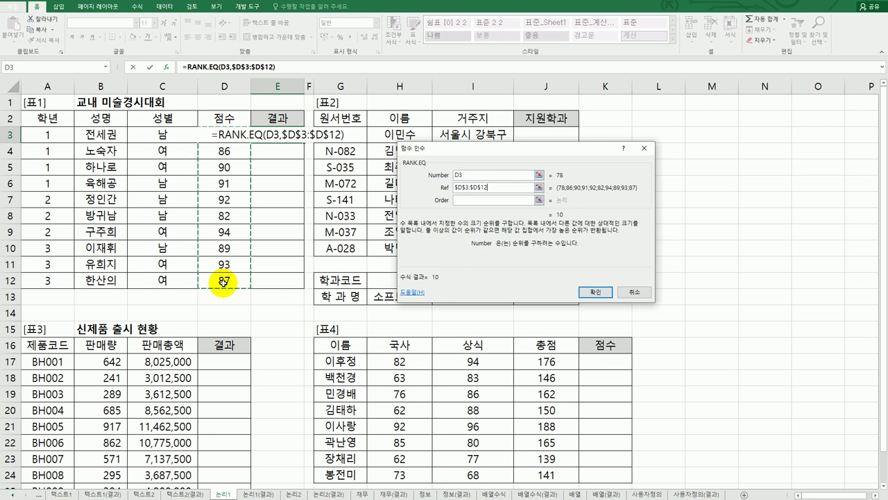
left_click(479, 202)
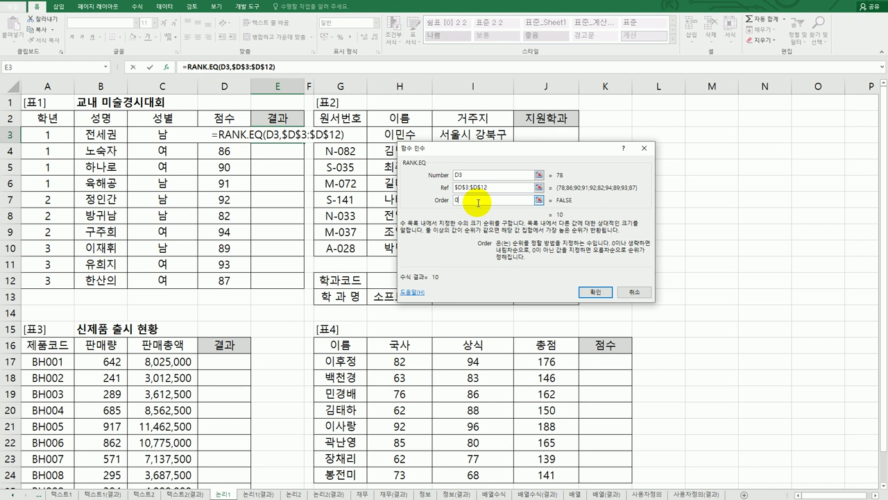
type("0")
left_click(595, 292)
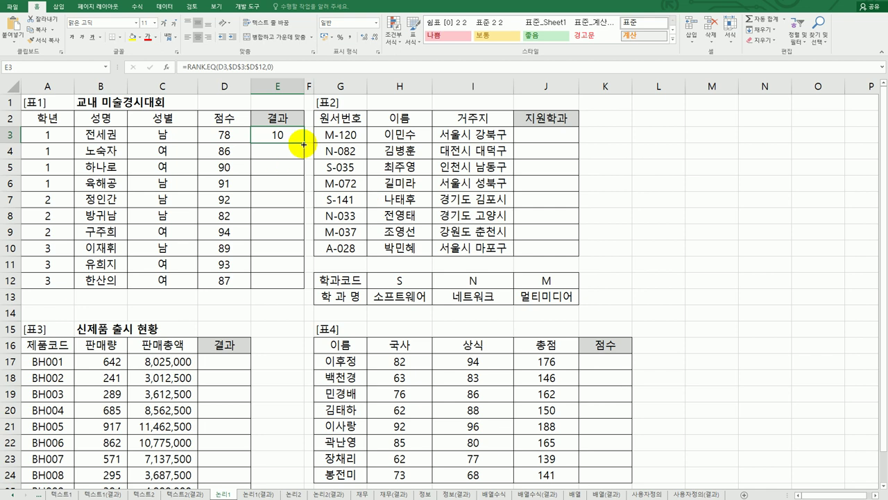
left_click_drag(304, 144, 300, 281)
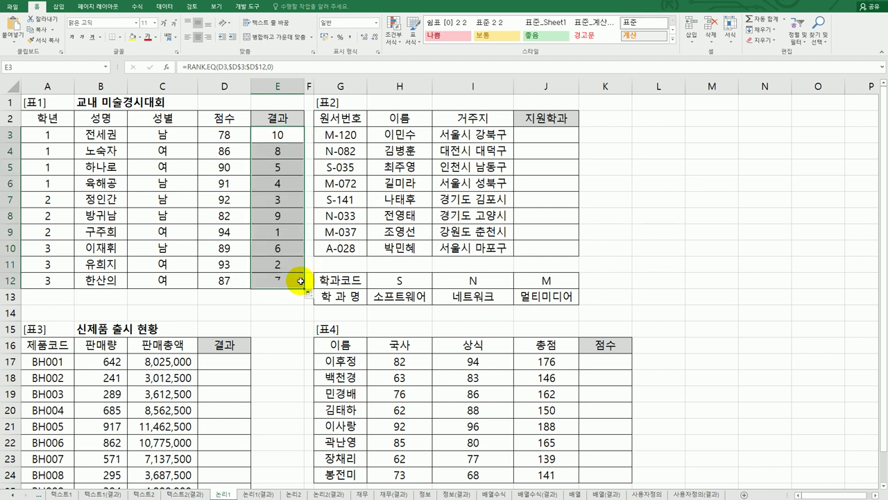
Wrap the RANK.EQ formula in E3 in a CHOOSE function as its index number and open the CHOOSE arguments
left_click(279, 136)
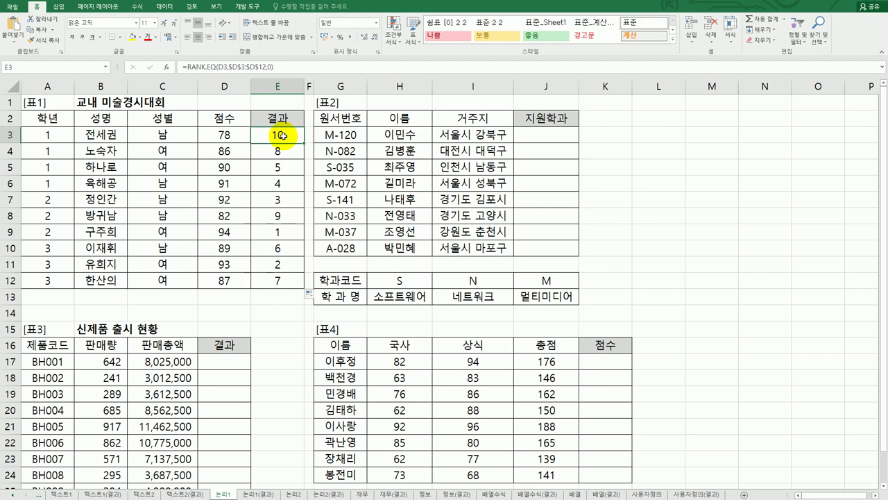
double_click(278, 134)
left_click(212, 134)
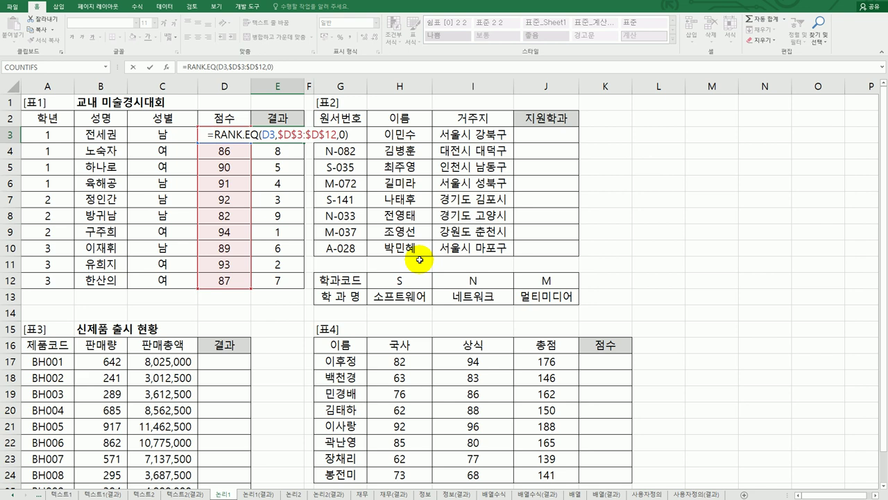
type("choo")
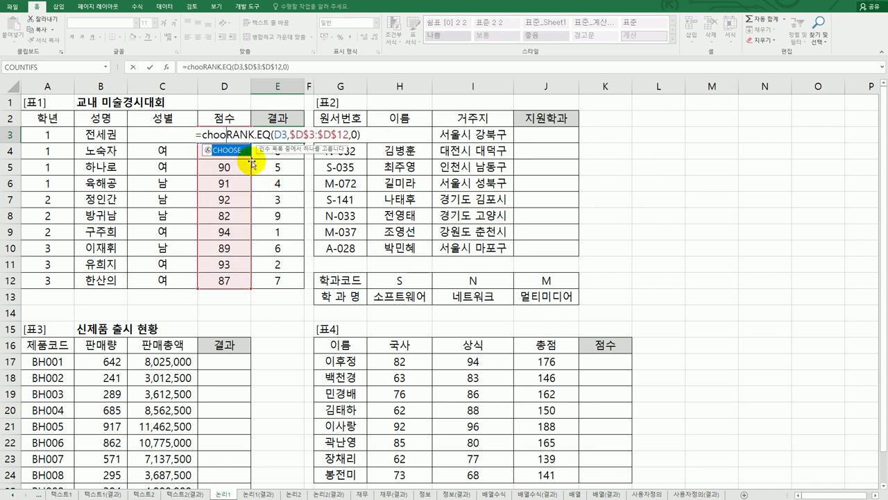
double_click(241, 150)
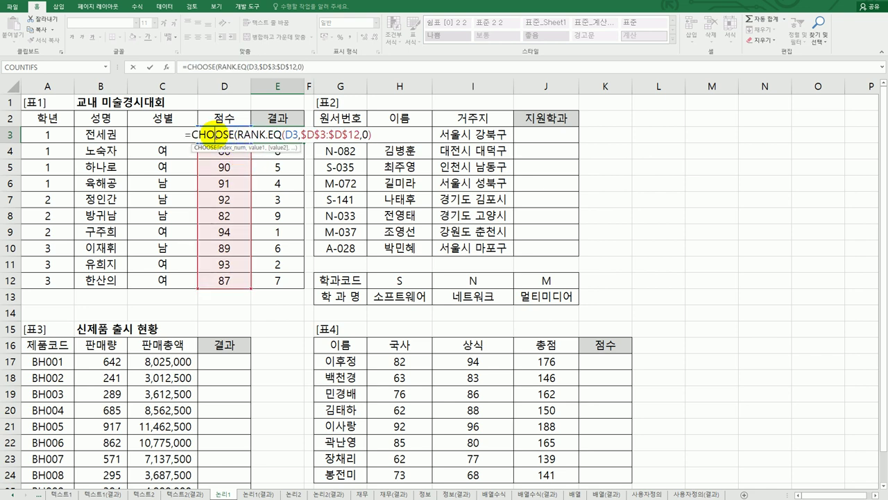
left_click(171, 72)
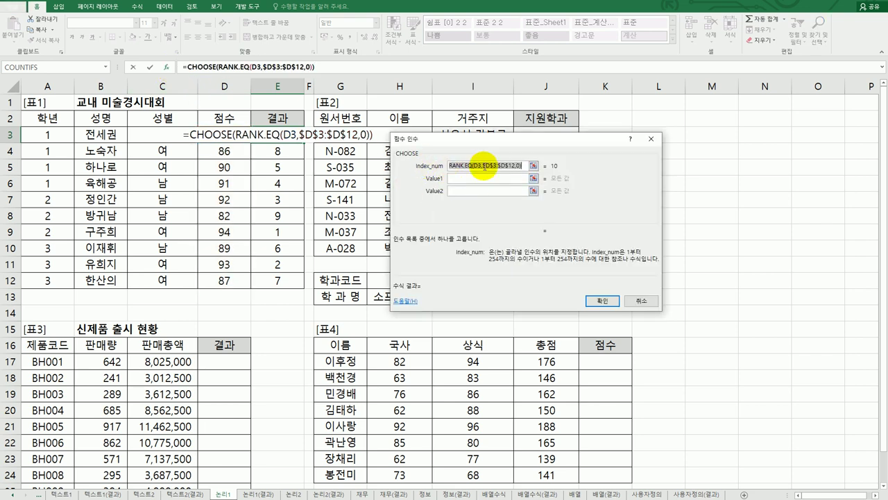
Set the CHOOSE values to "대상", "금상", "은상" and "동상", and fill the formula down to E12
left_click(475, 179)
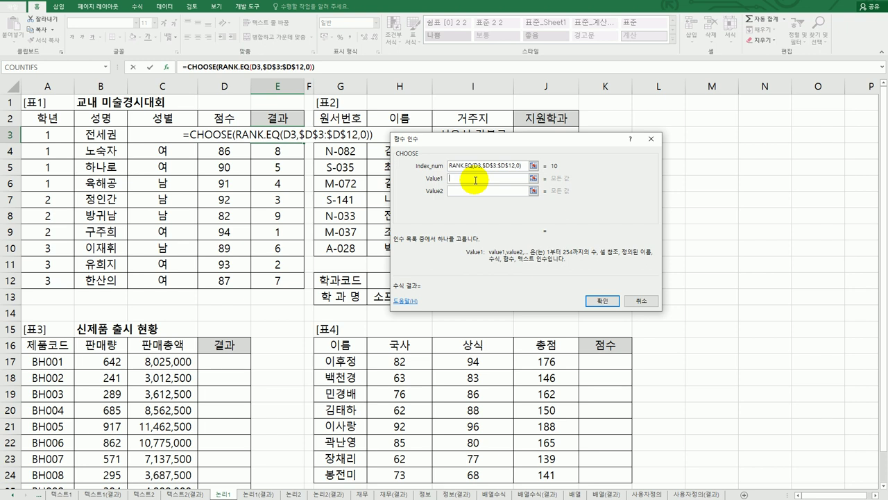
type("대")
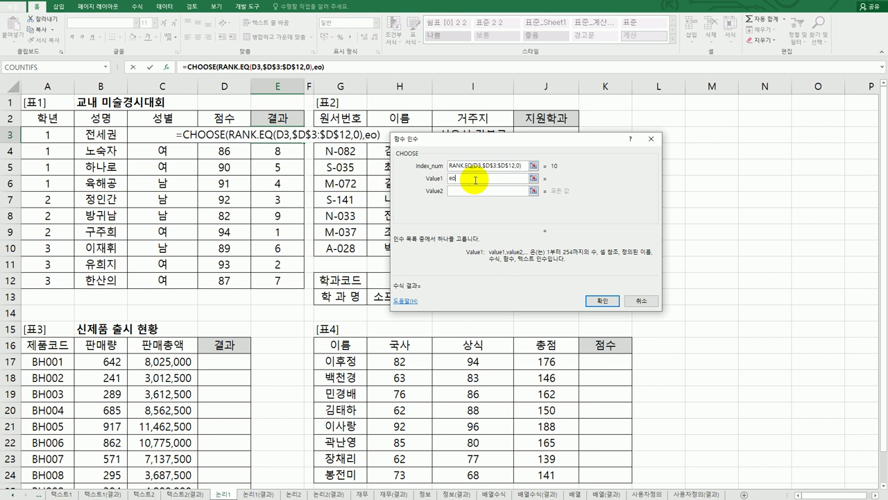
type("상")
key("Tab")
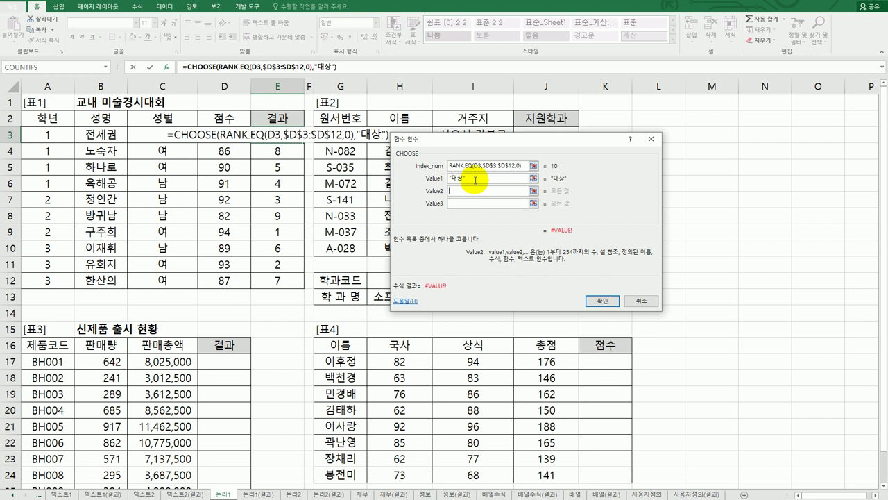
type("금상")
key("Tab")
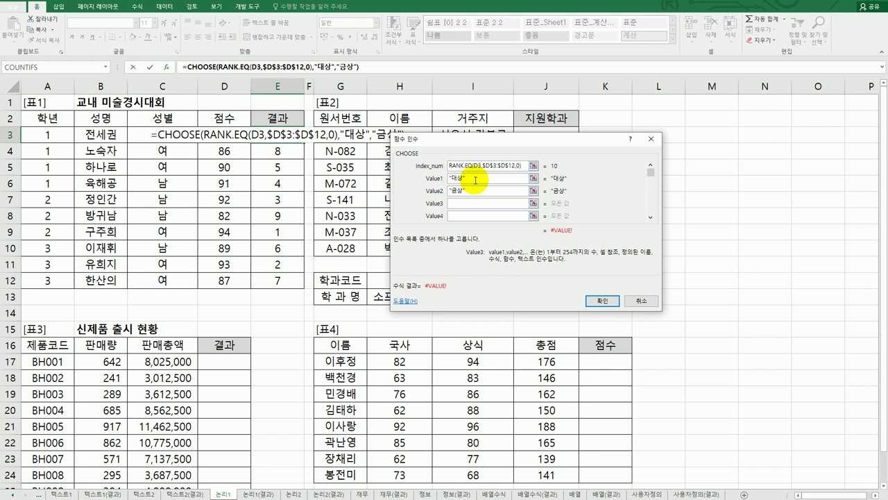
type("은상")
key("Tab")
type("도상")
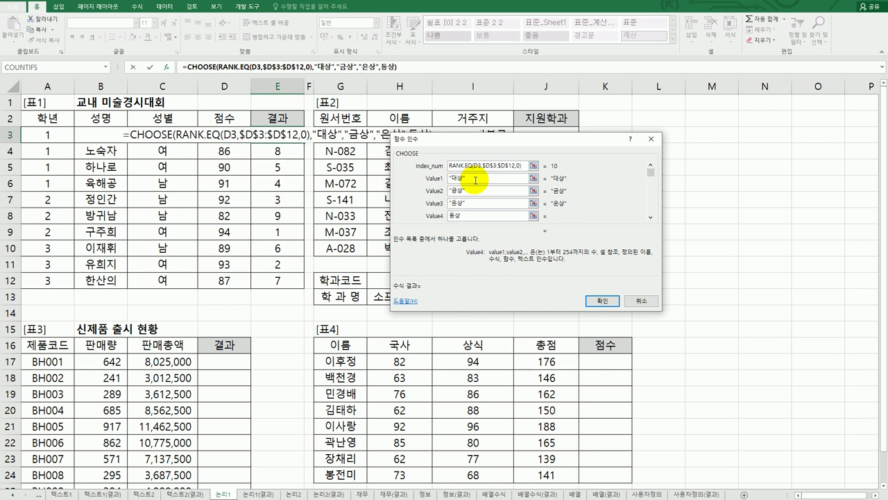
left_click(597, 301)
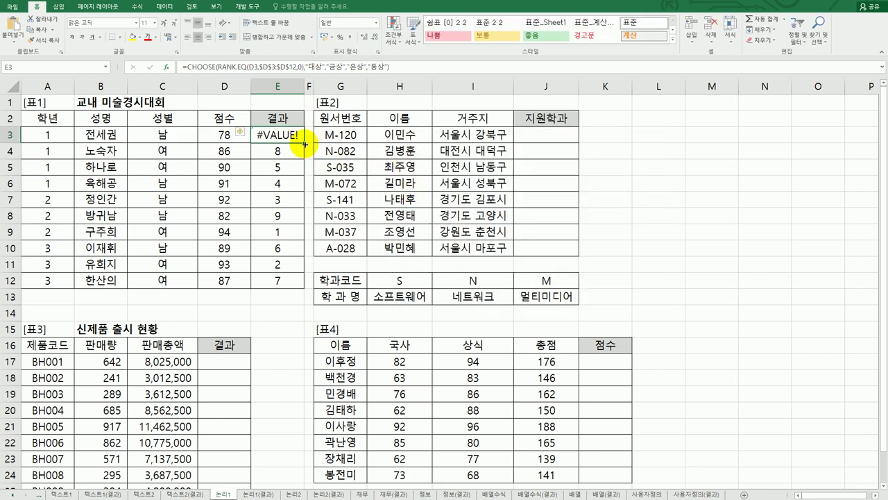
left_click_drag(305, 144, 301, 292)
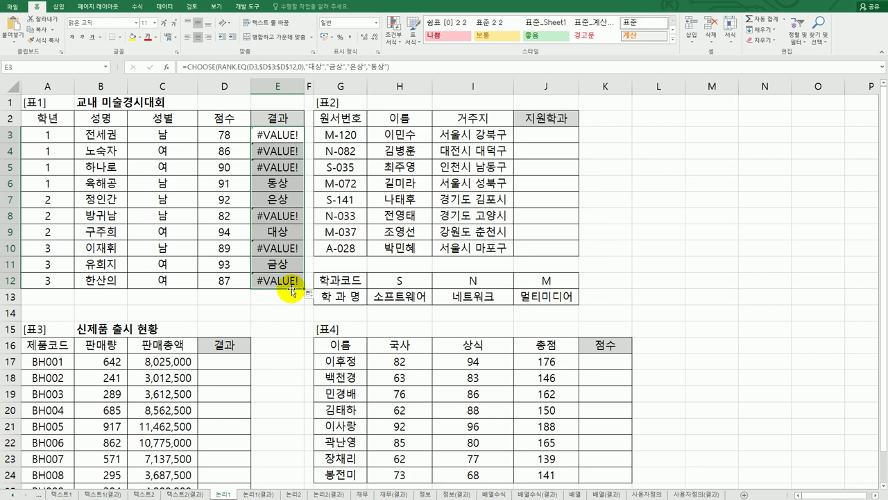
Wrap the CHOOSE formula in E3 in an IFERROR function and open the IFERROR arguments
left_click(285, 134)
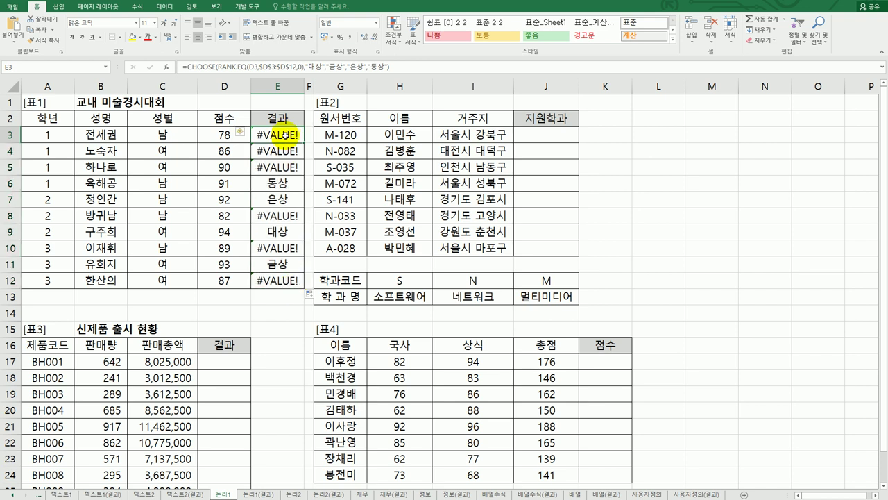
double_click(284, 134)
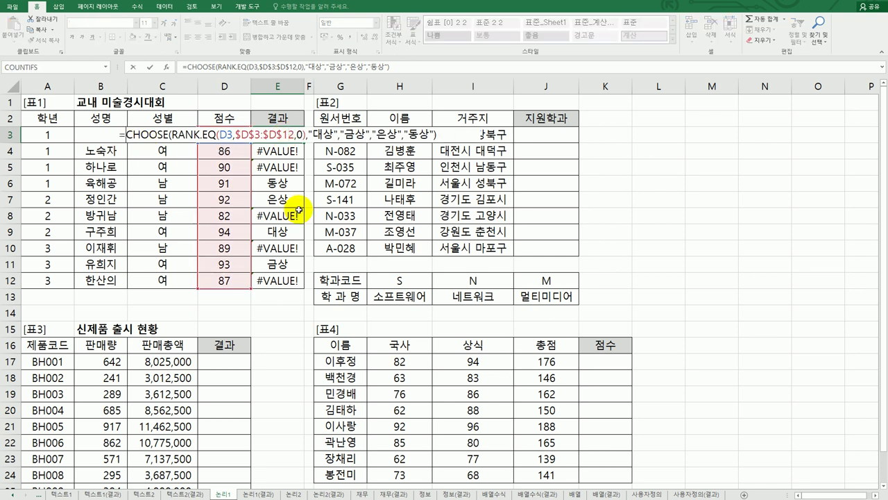
type("ㅑ")
key("BackSpace")
type("if")
key("Tab")
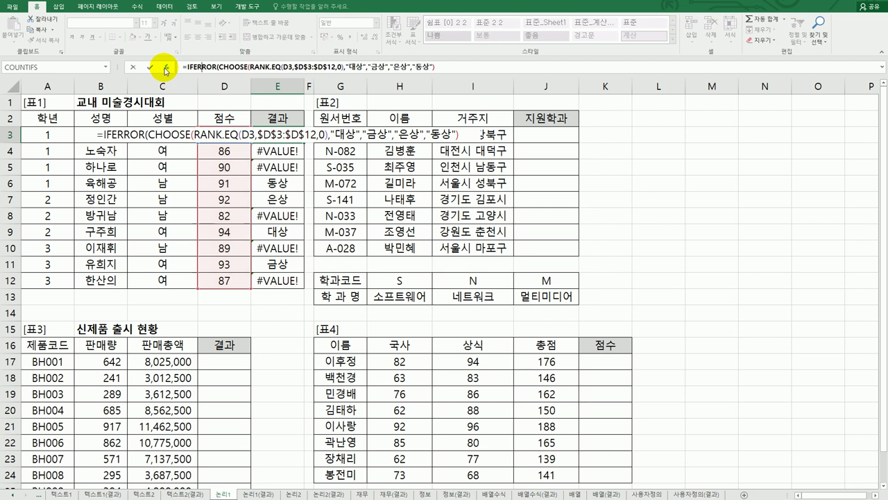
left_click(166, 67)
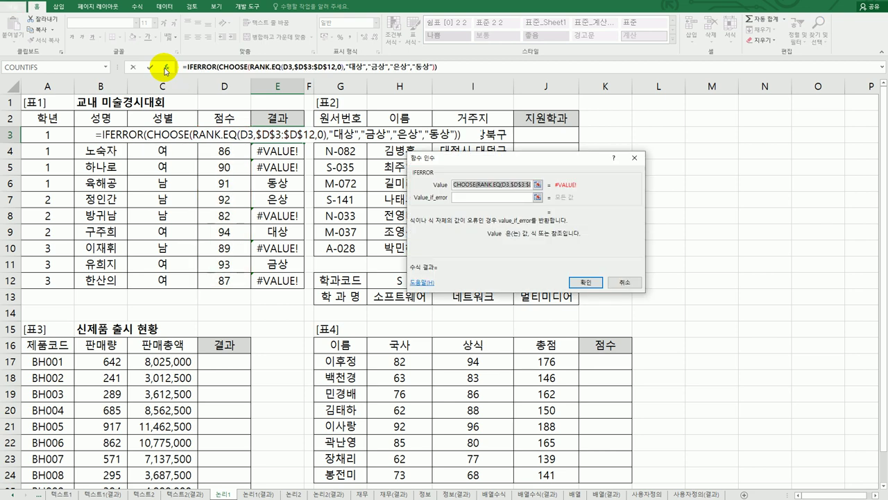
Set the IFERROR fallback value to an empty string "" and fill the formula down to E12
left_click(463, 198)
type("\"\"")
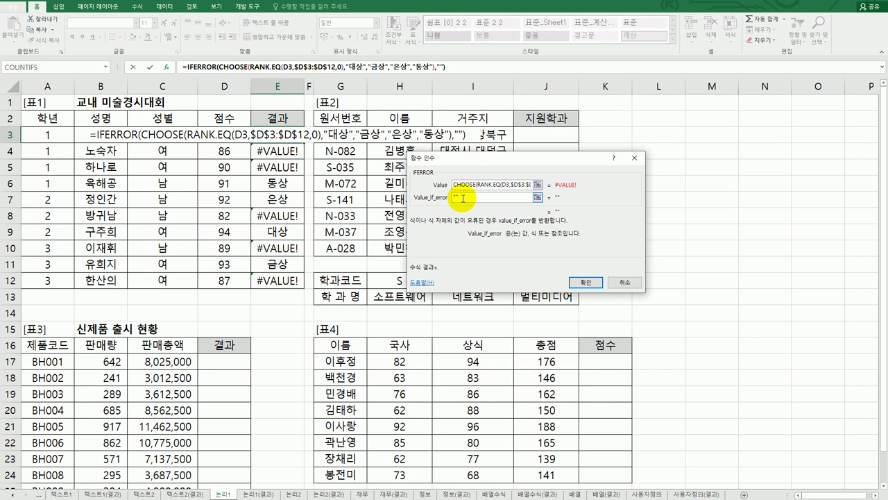
left_click(586, 282)
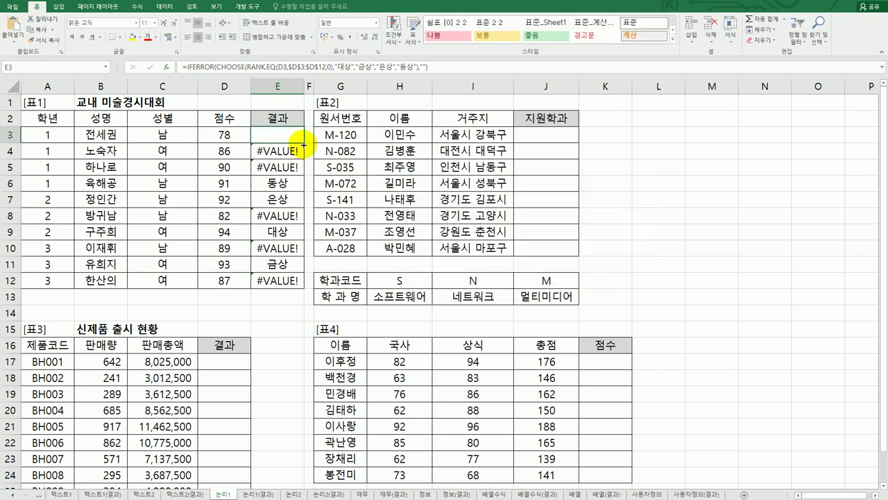
left_click_drag(304, 145, 304, 288)
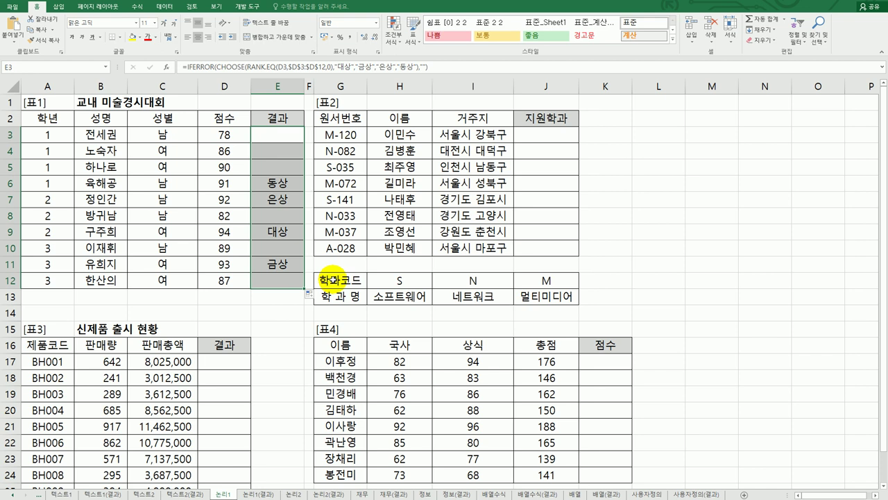
Start a LEFT formula in J3 for the applied department and open its function arguments
left_click(558, 136)
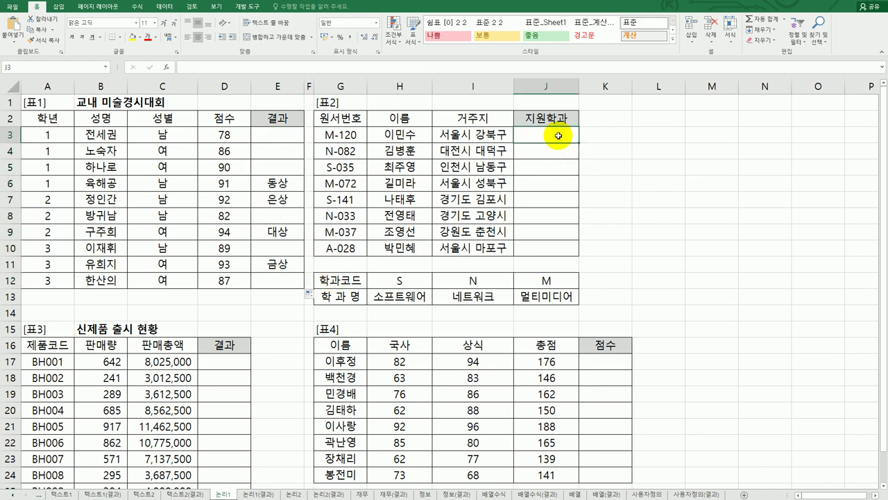
left_click(356, 138)
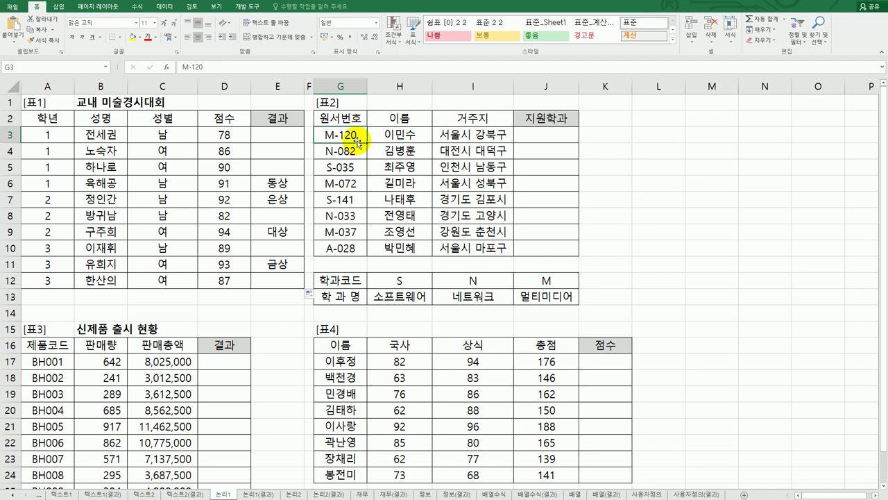
left_click(543, 137)
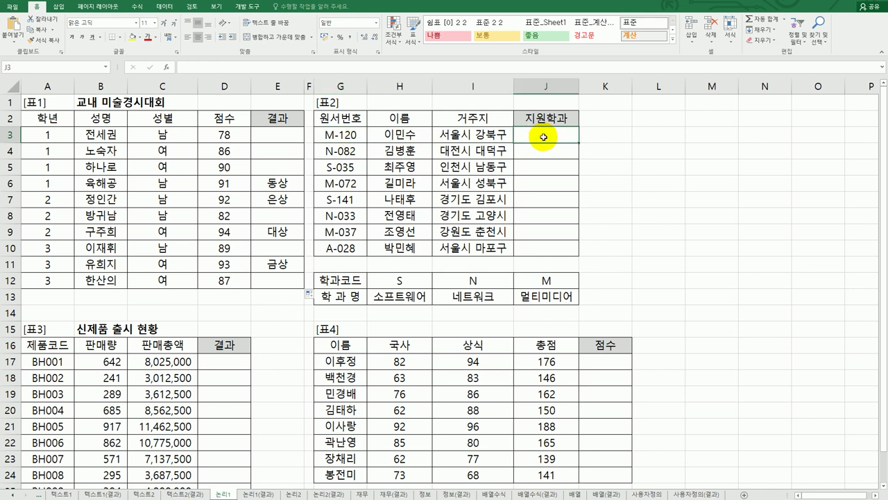
type("=l")
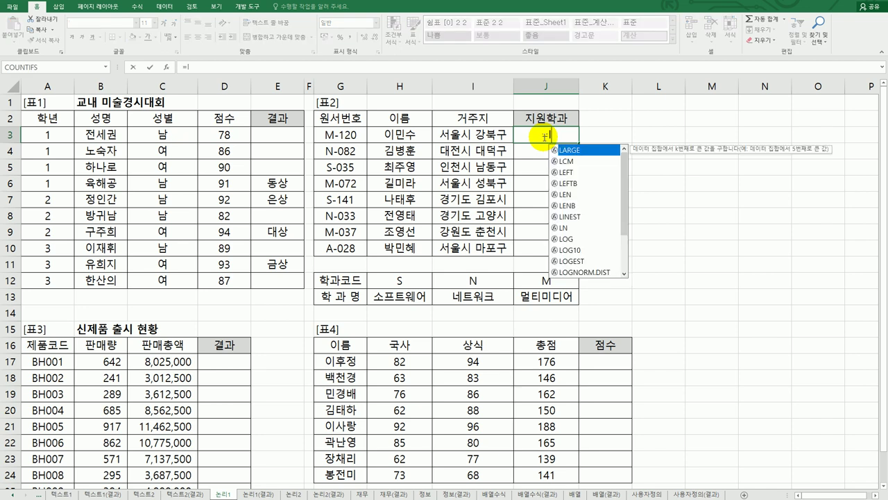
double_click(576, 173)
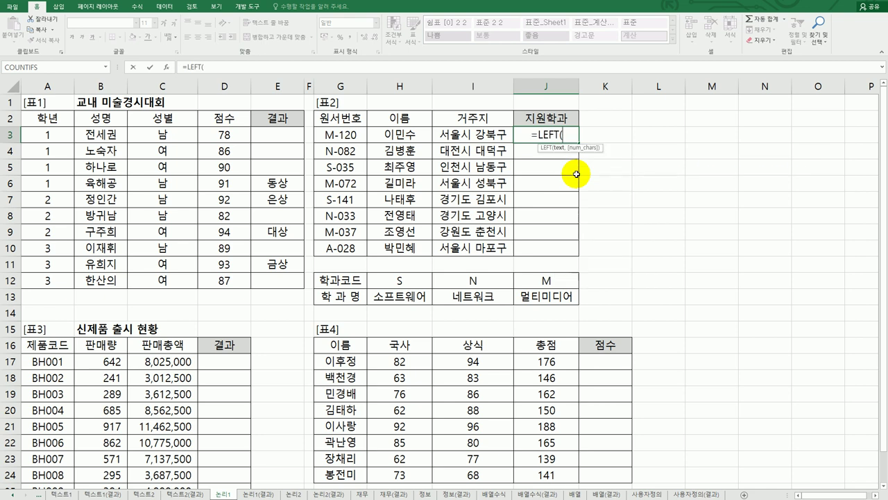
left_click(166, 67)
left_click_drag(493, 160, 535, 215)
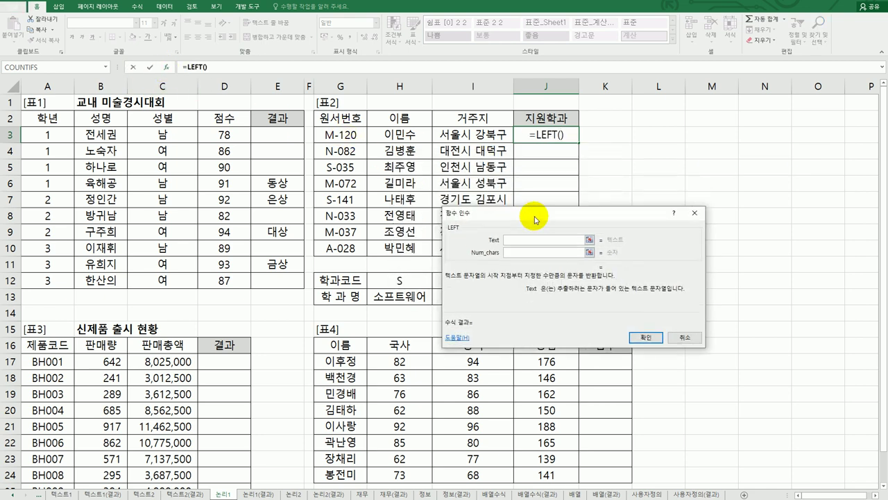
Set the LEFT arguments to extract 1 character from G3, and fill the formula down to J10
left_click(345, 134)
left_click(530, 251)
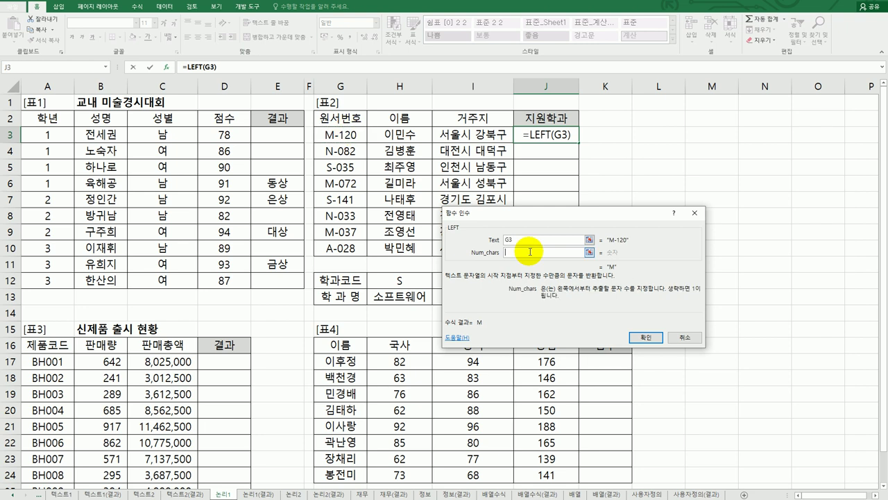
type("1")
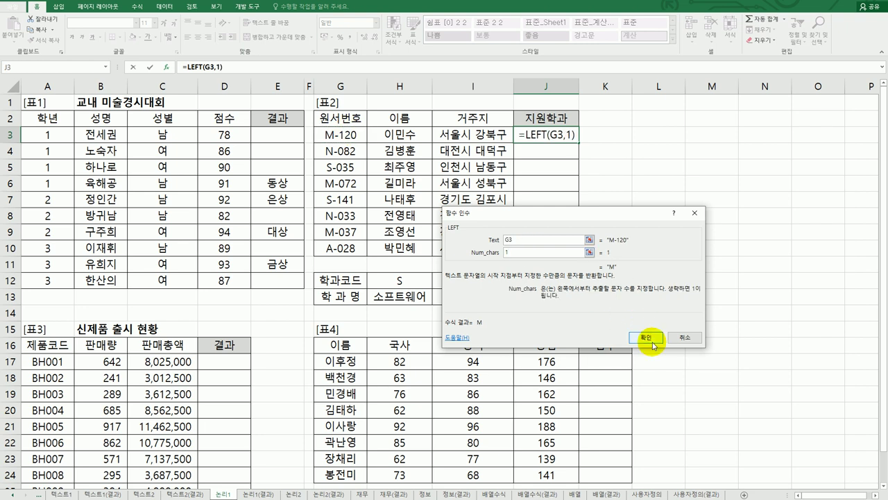
left_click(645, 337)
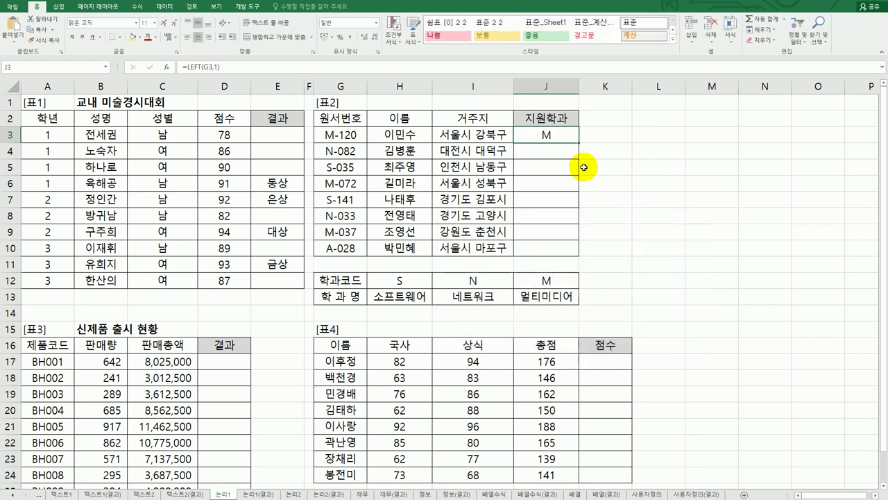
double_click(579, 142)
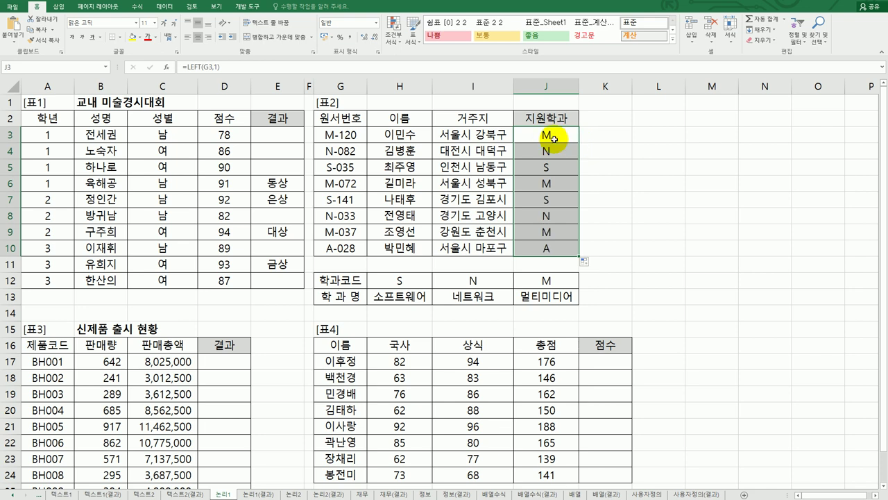
Compare the extracted codes in J3:J10 with the department code table in H12:J13
left_click(562, 135)
left_click(552, 150)
left_click(549, 167)
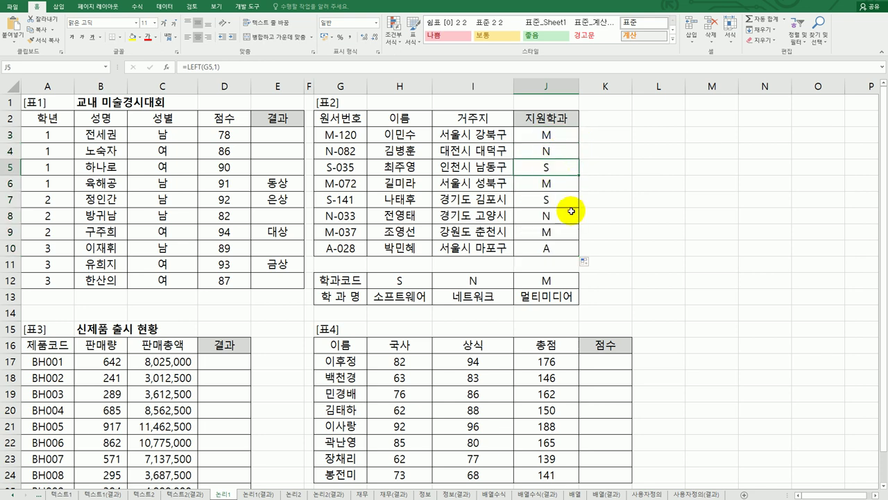
left_click(555, 247)
left_click_drag(399, 281, 551, 292)
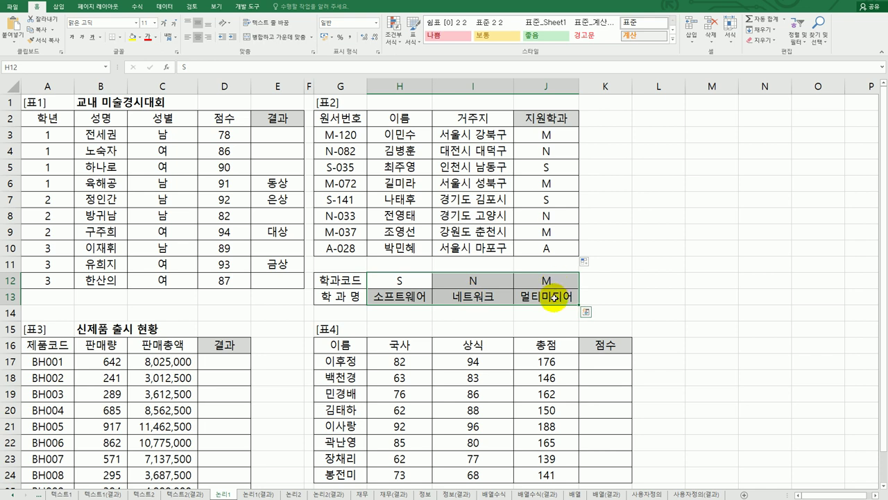
left_click(558, 248)
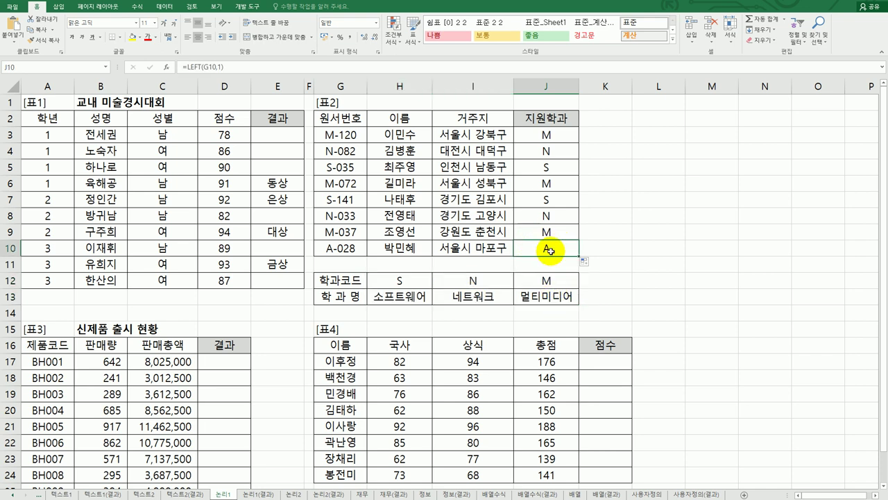
left_click_drag(414, 284, 553, 292)
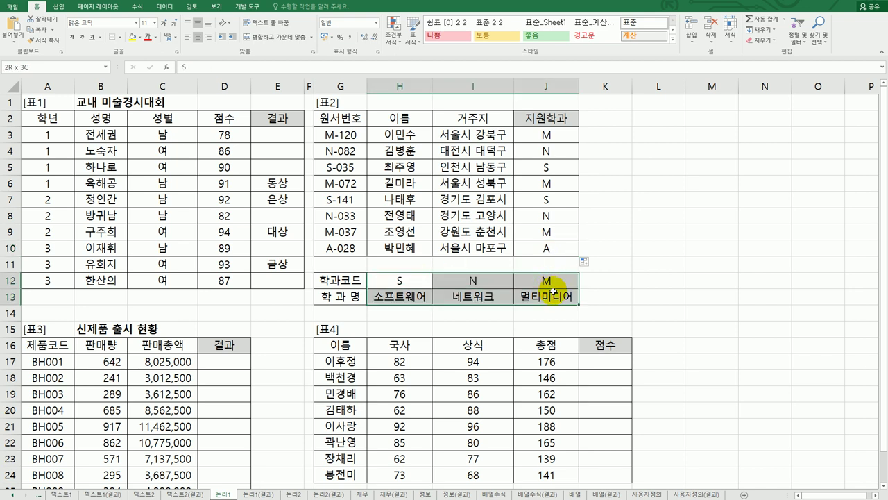
left_click(549, 248)
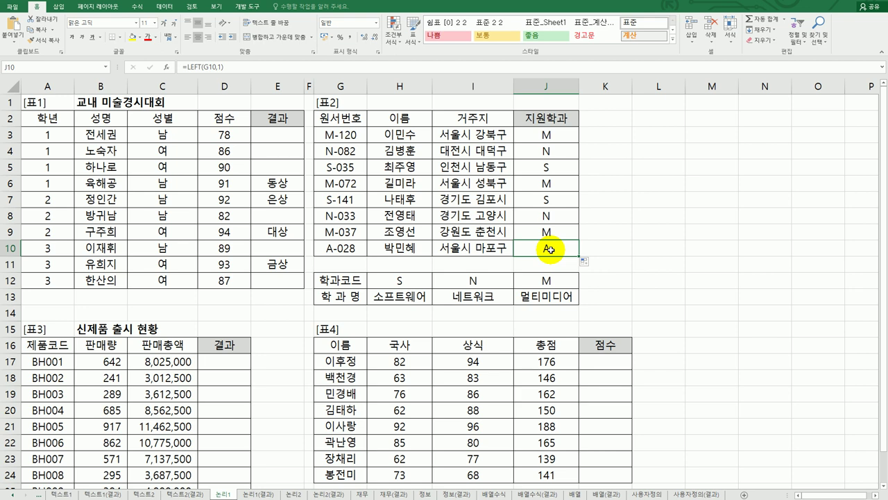
Wrap the LEFT formula in J3 in an HLOOKUP function as its lookup value and open the HLOOKUP arguments
left_click(540, 134)
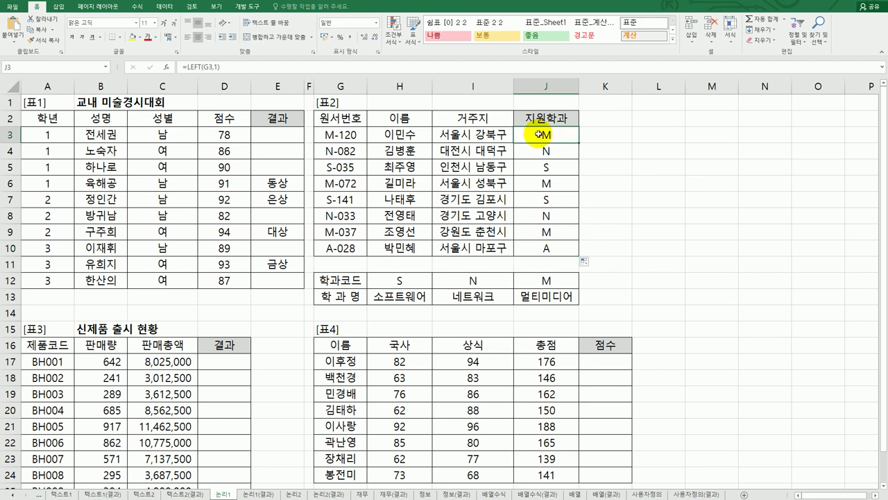
double_click(539, 134)
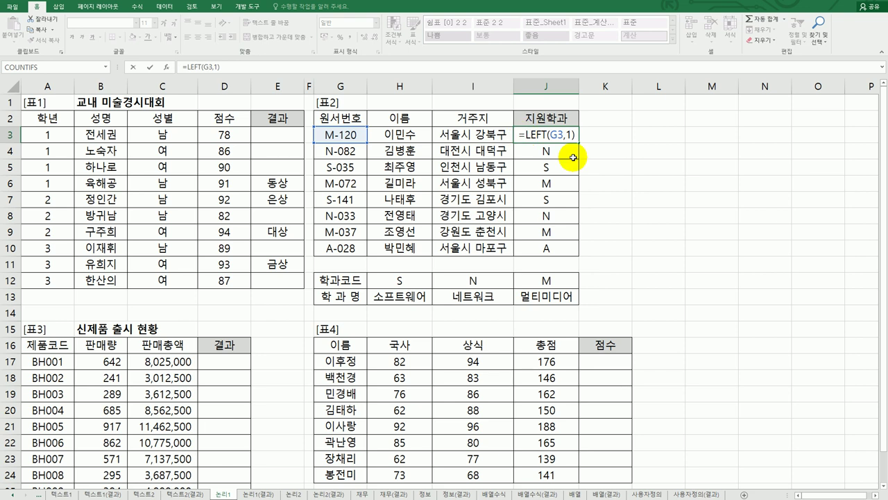
type("hl")
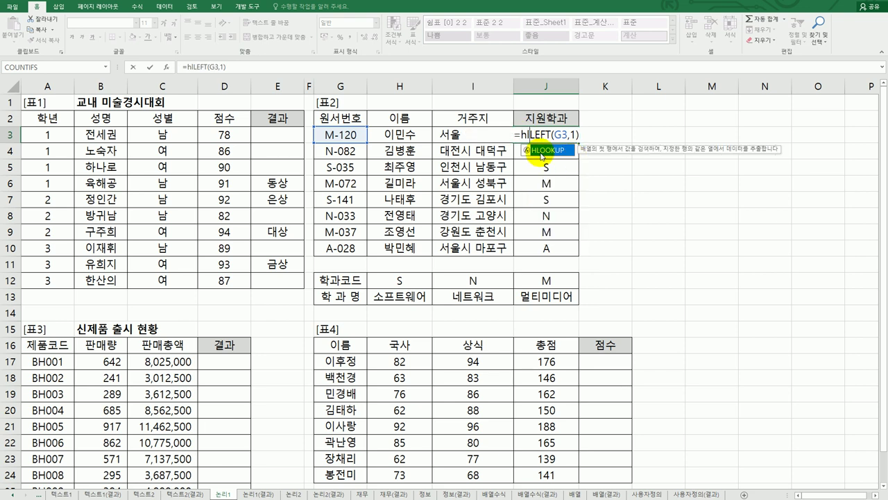
double_click(540, 149)
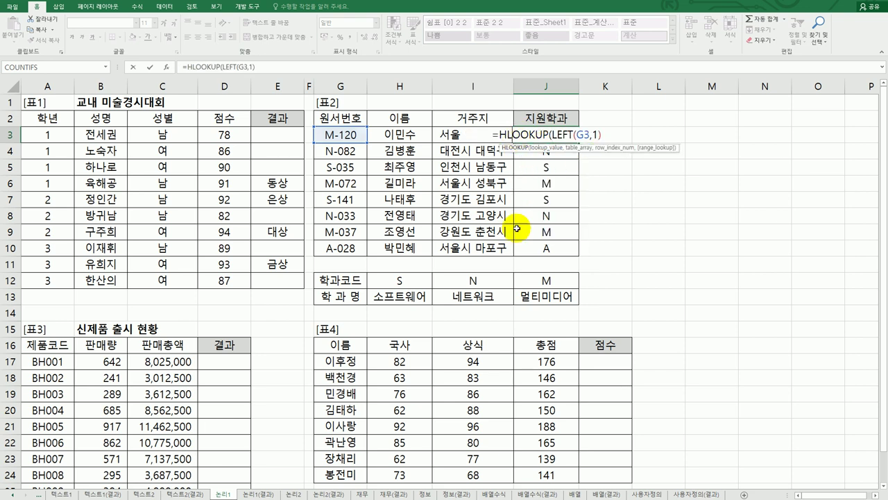
left_click(167, 67)
left_click_drag(545, 206, 625, 95)
Set the HLOOKUP table array to the department code table as the absolute range $H$12:$J$13
left_click(613, 132)
left_click_drag(417, 279, 528, 292)
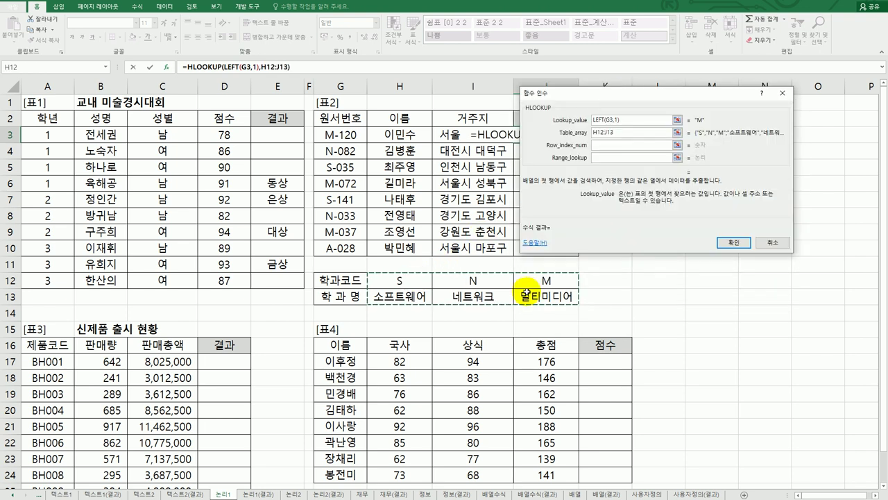
key("F4")
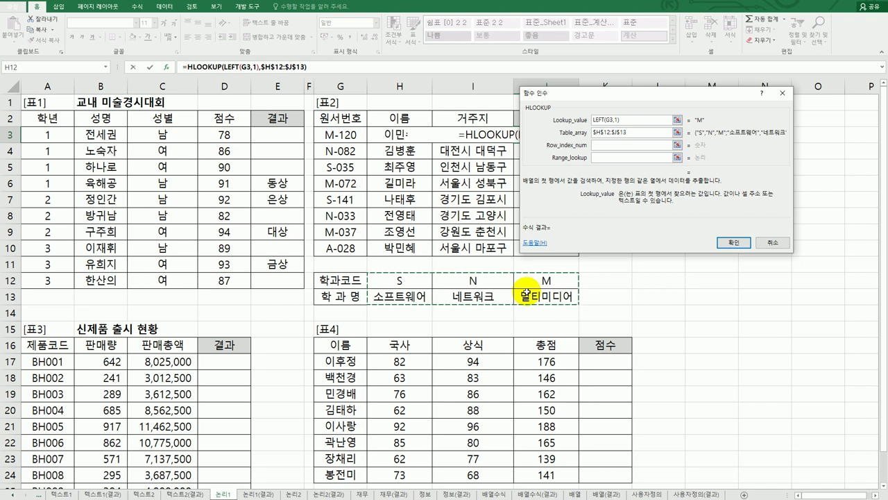
Set the HLOOKUP row index to 2 and the range lookup to 0, and fill the formula down to J10
left_click(603, 143)
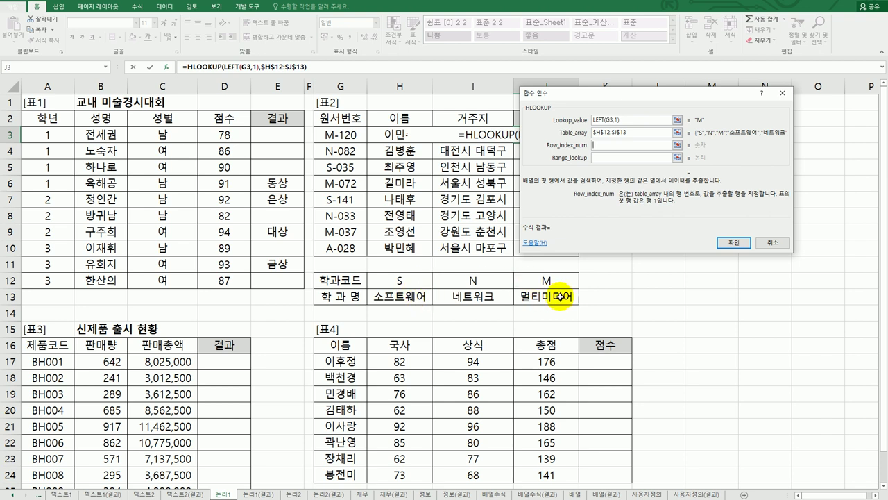
type("2")
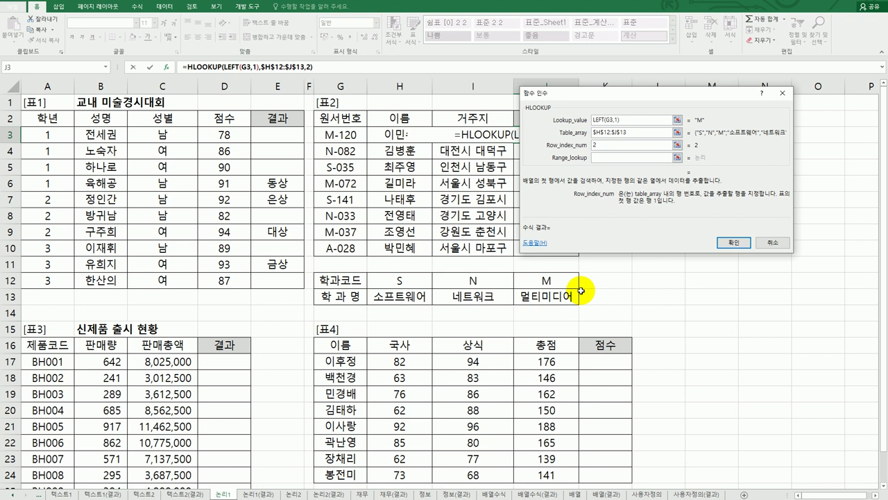
left_click(626, 158)
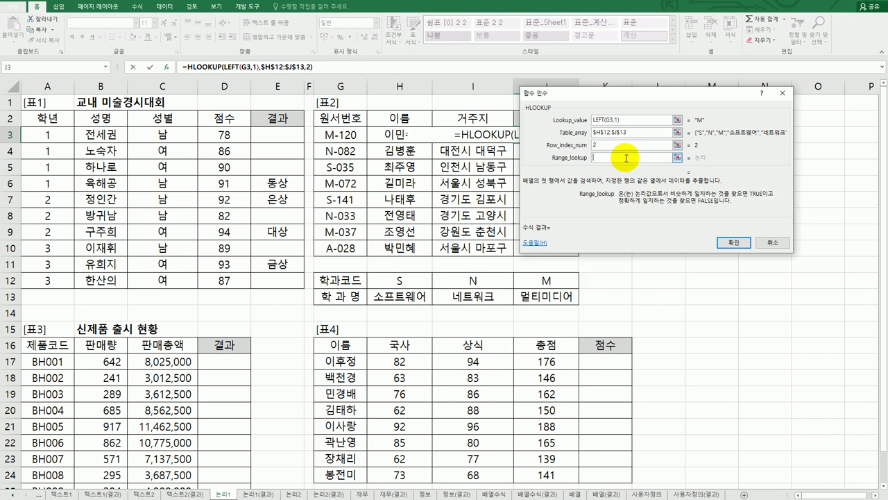
type("0")
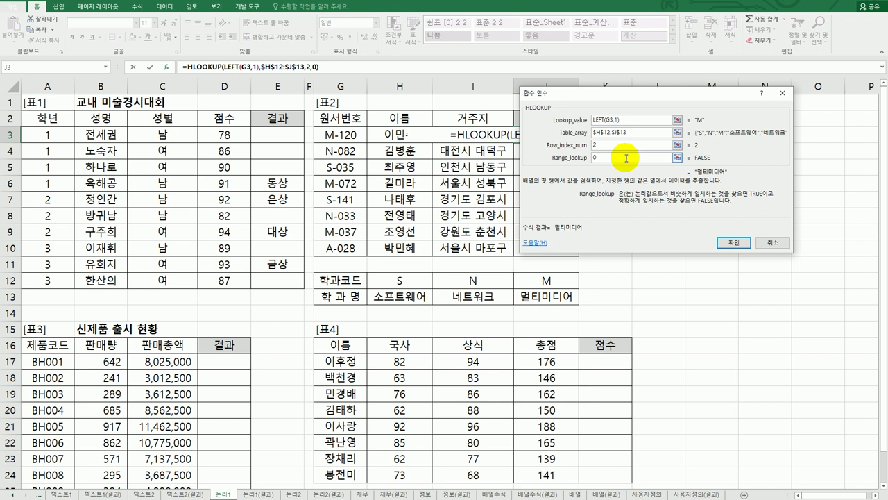
left_click(734, 242)
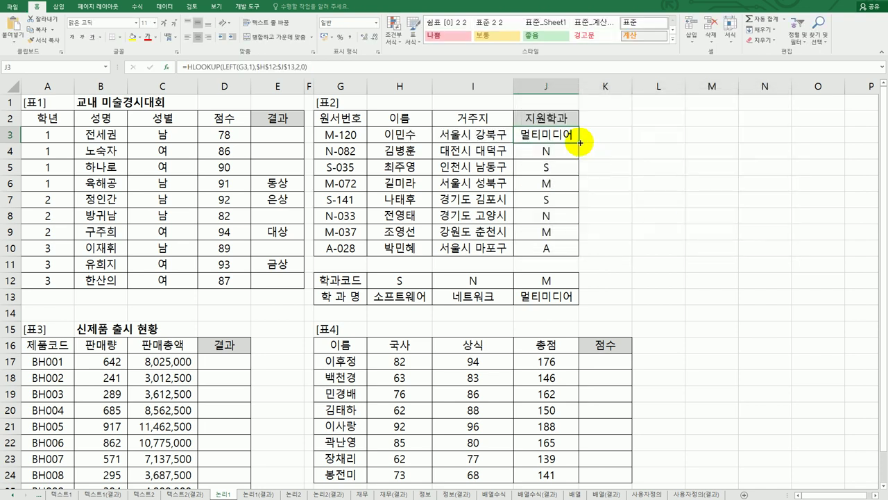
left_click_drag(581, 143, 581, 258)
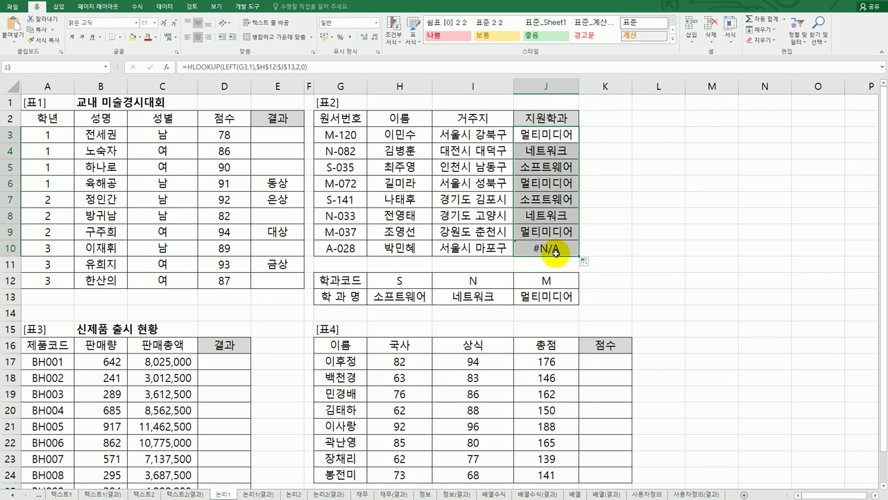
Wrap the HLOOKUP formula in J3 in an IFERROR function and open the IFERROR arguments
left_click(566, 138)
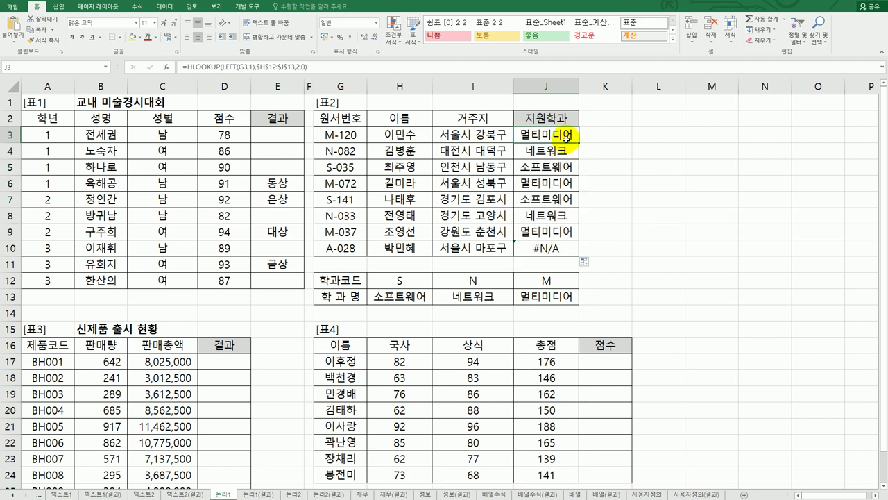
double_click(566, 138)
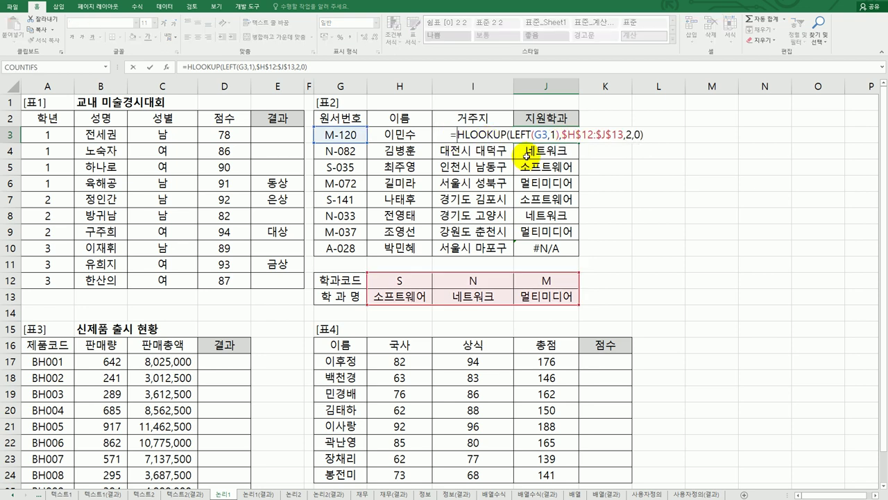
type("I")
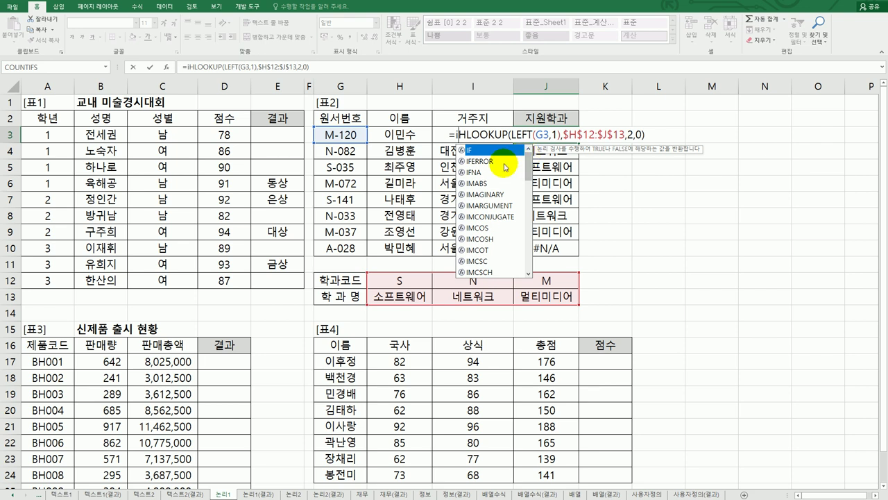
double_click(505, 162)
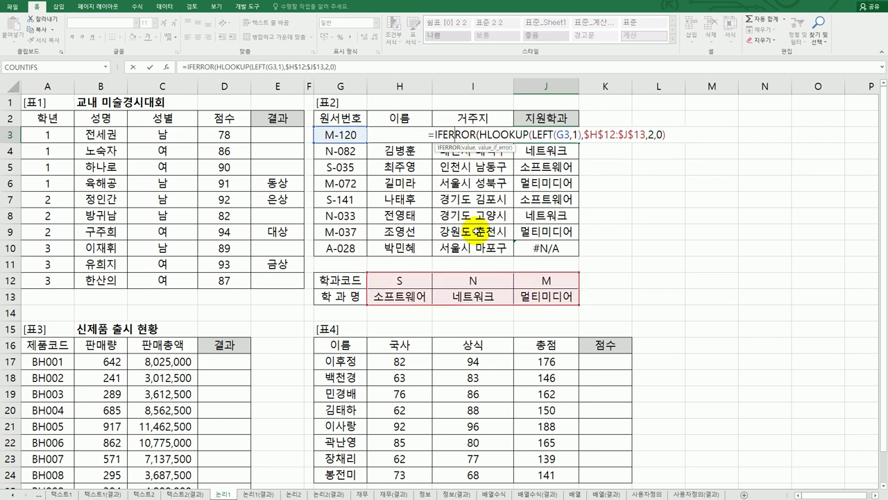
left_click(165, 67)
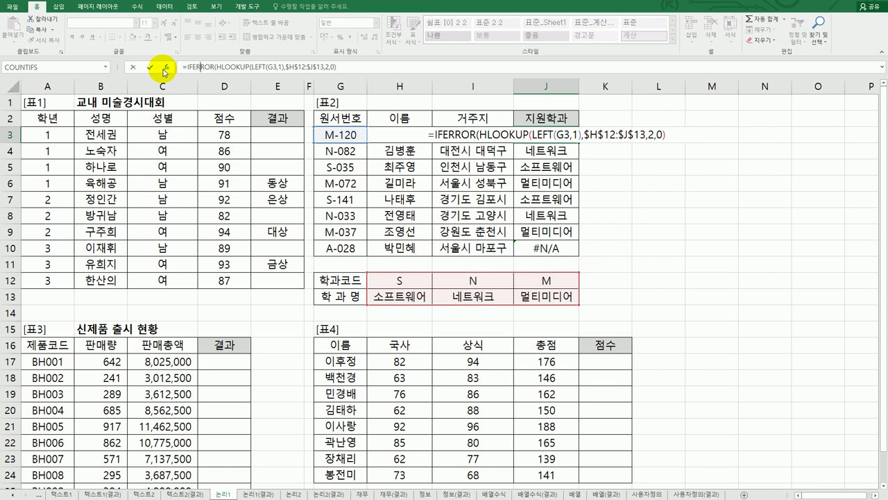
Set the IFERROR value-if-error to "코드오류" and fill the formula in J3 down to J10
left_click(616, 146)
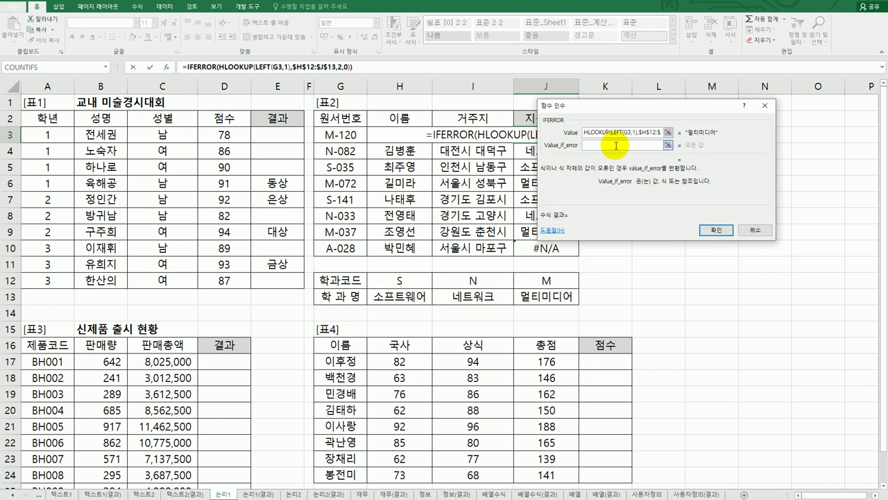
type("\"zh")
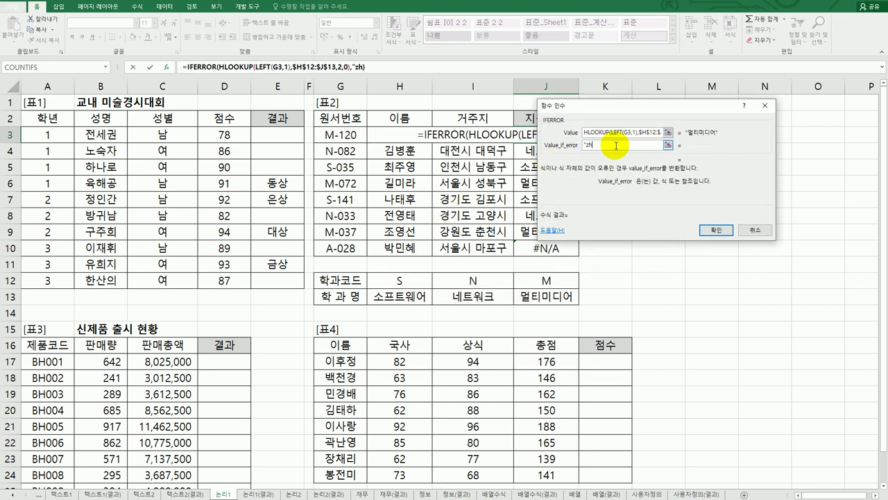
type("코드")
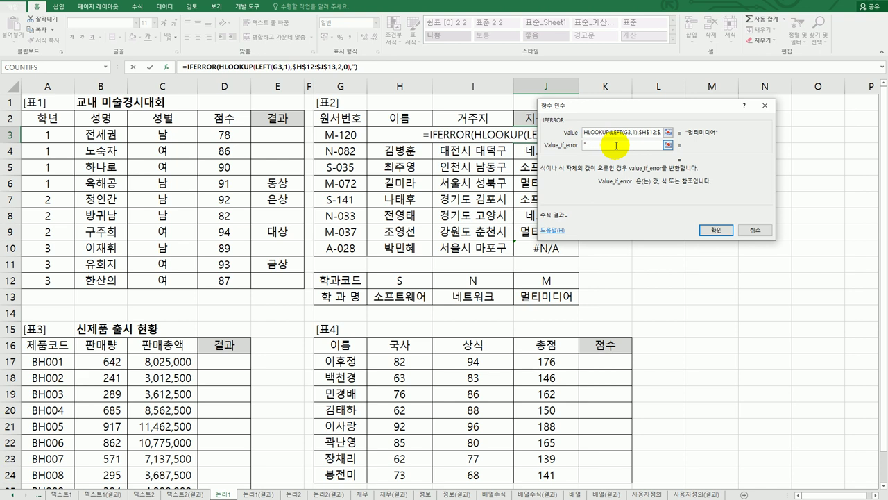
type("오류")
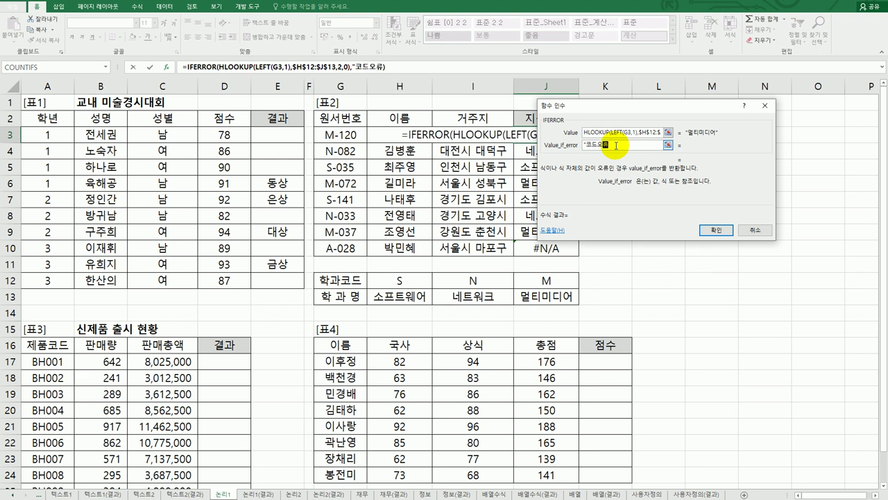
left_click(586, 144)
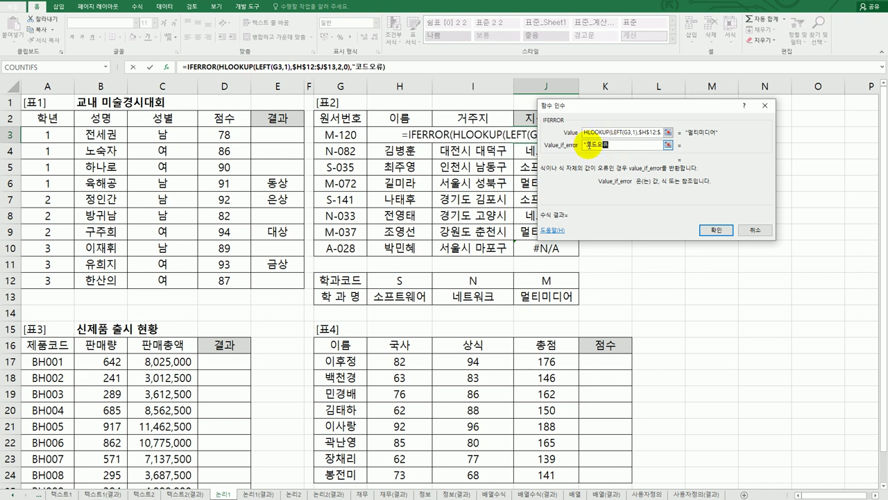
key("BackSpace")
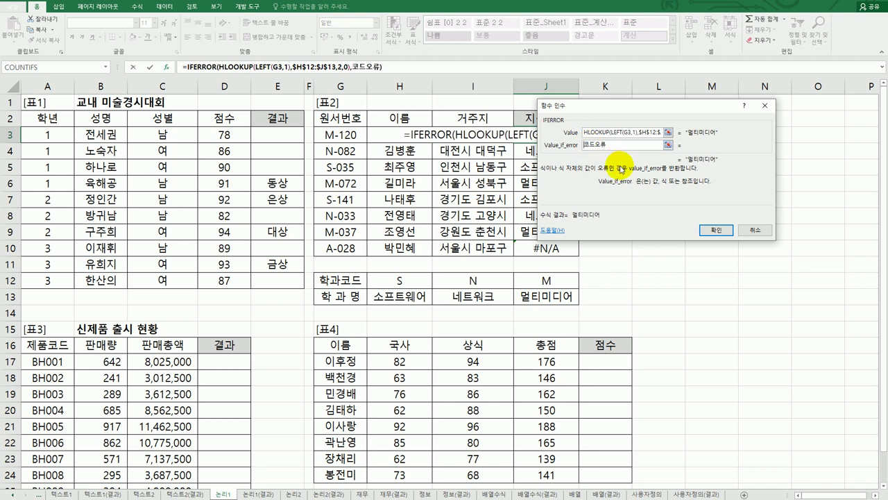
left_click_drag(645, 106, 668, 216)
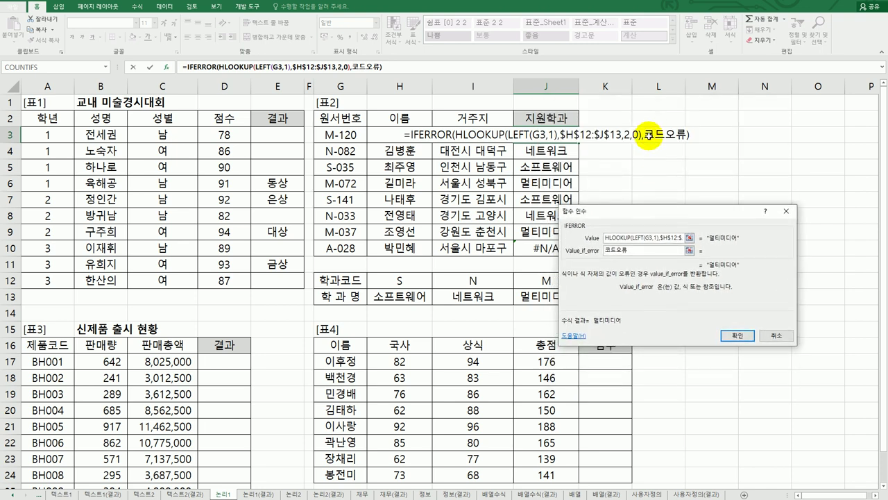
left_click(737, 336)
left_click_drag(580, 141, 576, 254)
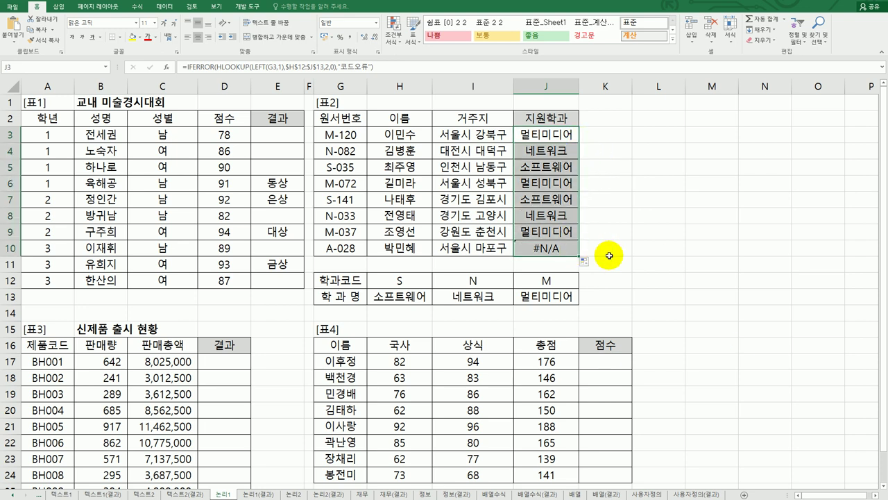
left_click(545, 250)
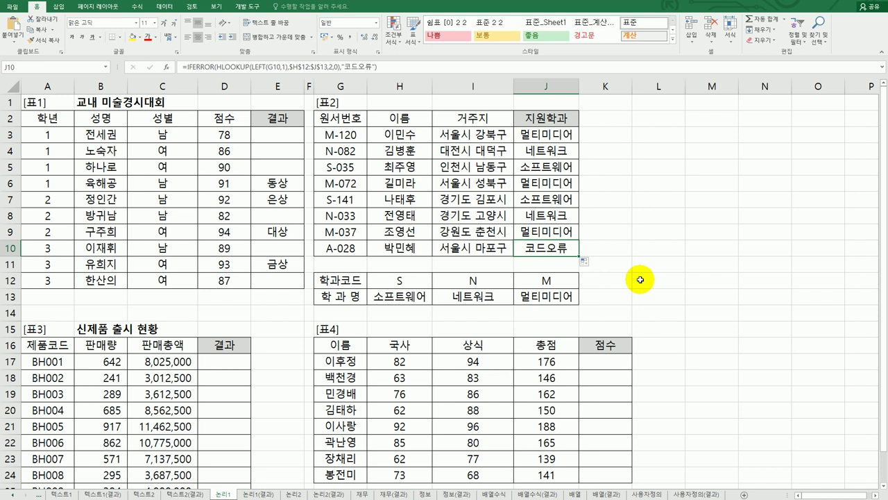
Start a LARGE formula in D17 of [표3] with the total sales as the absolute array $C$17:$C$26
left_click(224, 366)
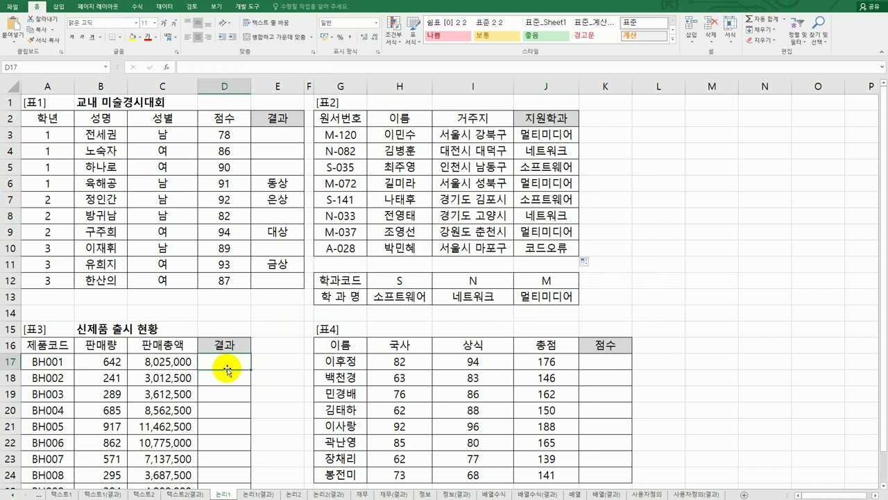
scroll(224, 366, "down", 2)
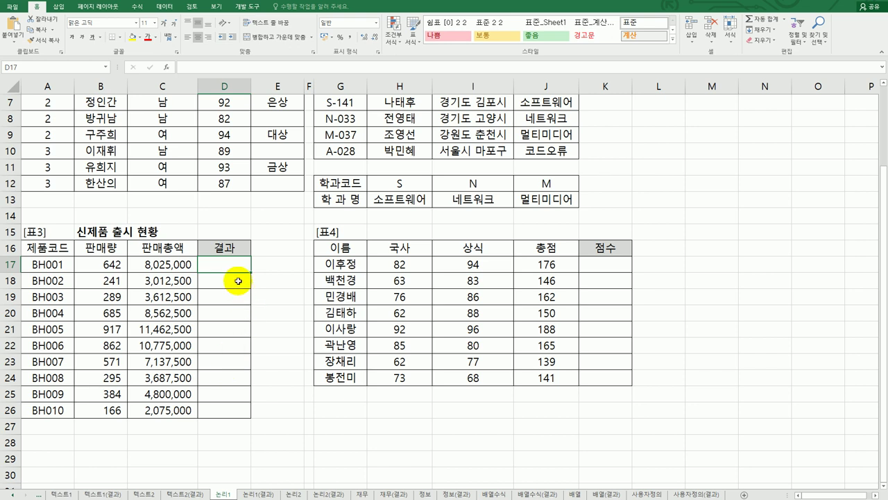
type("=")
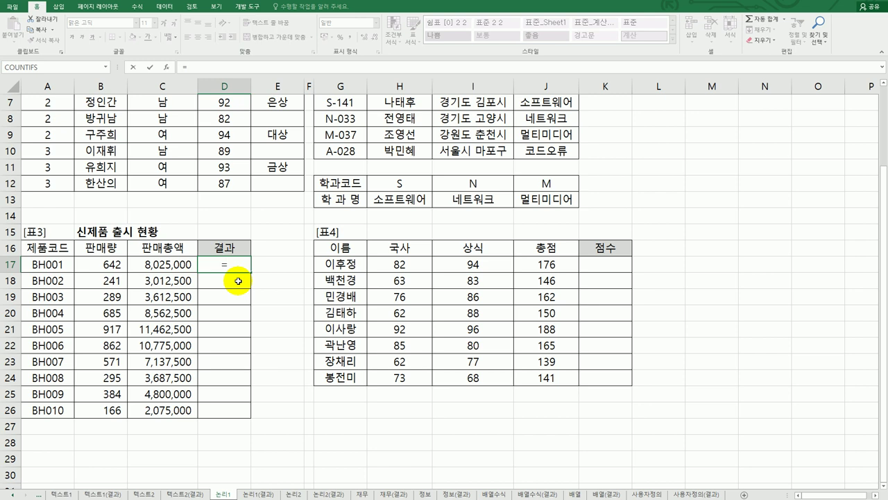
type("l")
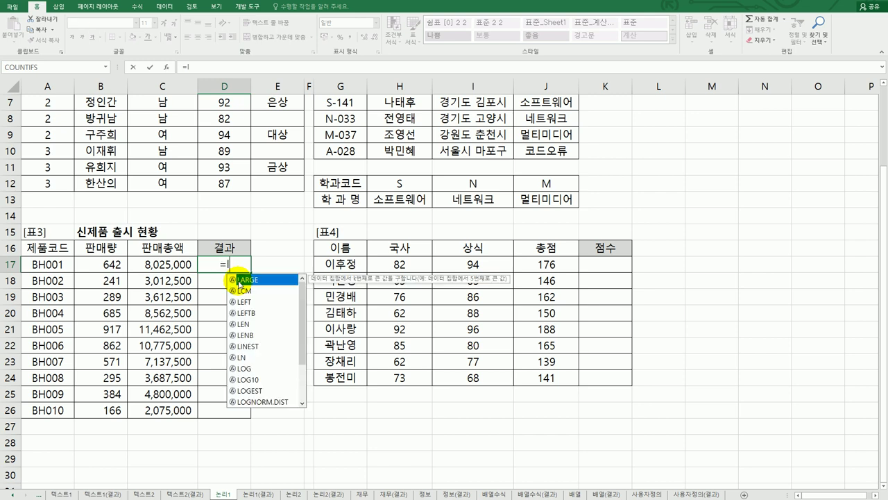
double_click(240, 279)
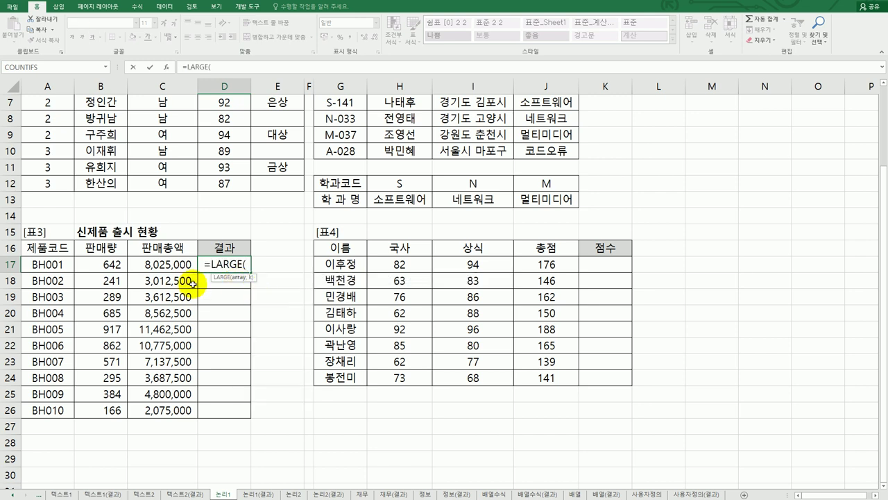
left_click_drag(168, 265, 172, 409)
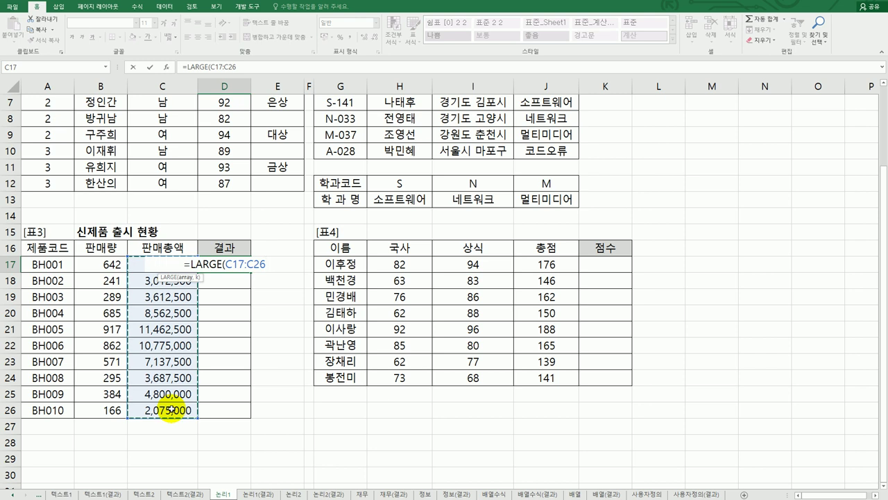
key("F4")
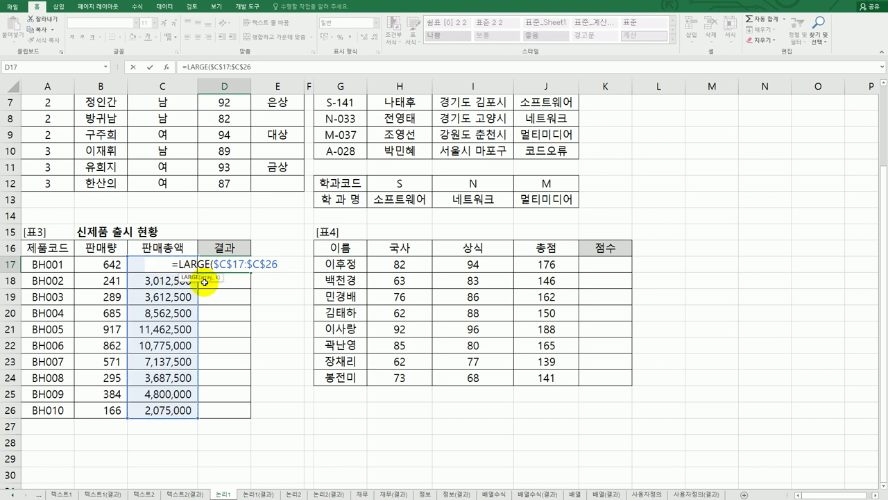
Set the LARGE function's K argument to 5 and fill the formula from D17 down to D26
left_click(166, 67)
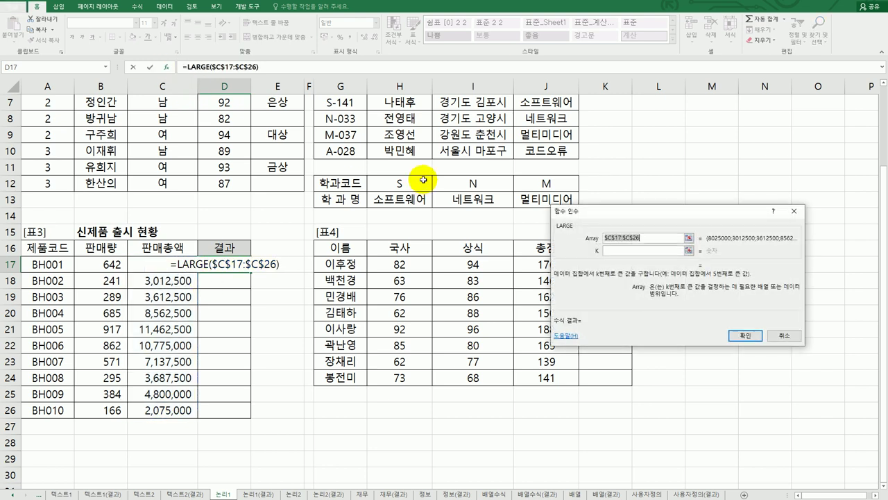
left_click(646, 238)
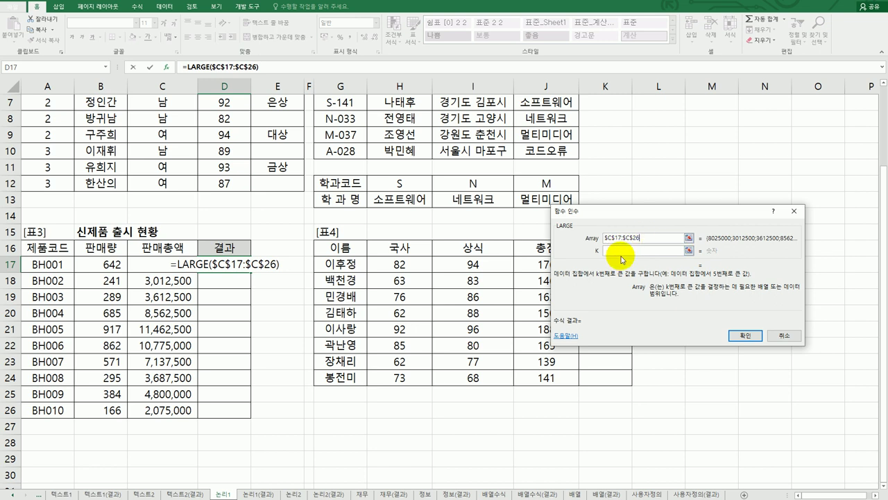
left_click(622, 252)
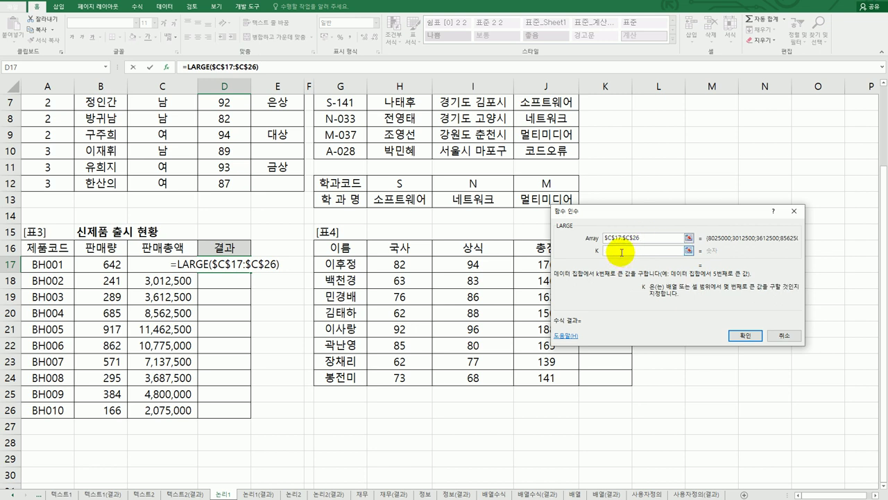
type("5")
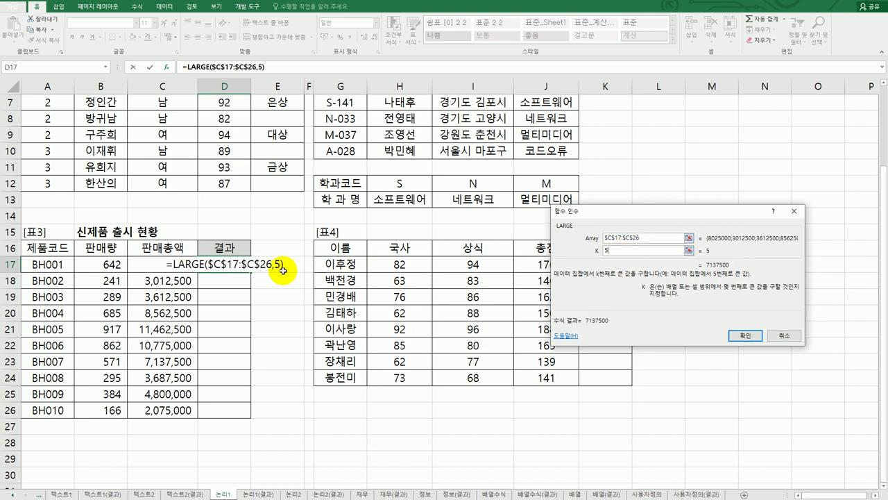
left_click(739, 334)
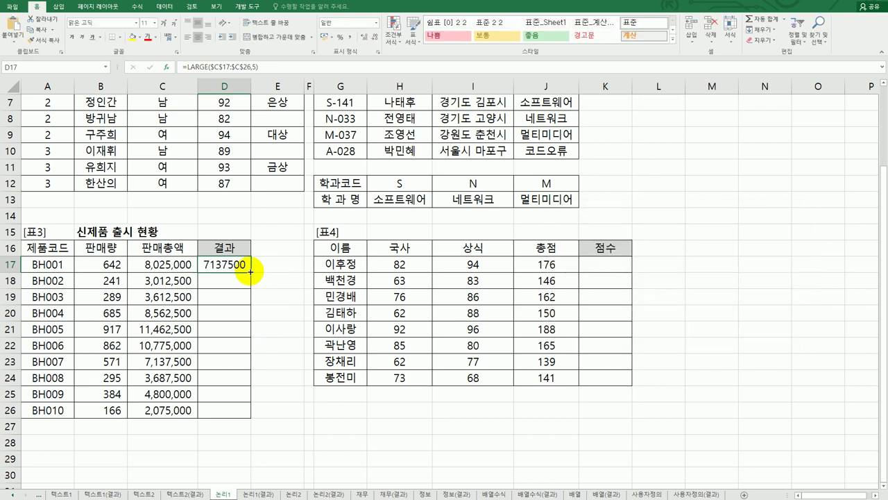
left_click_drag(251, 272, 243, 411)
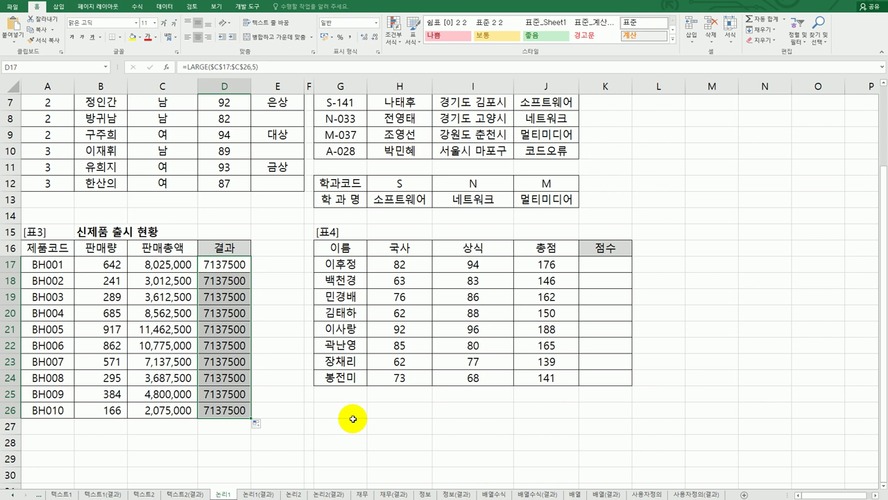
Wrap the LARGE formula in D17 in an IF function and open the IF arguments
left_click(229, 268)
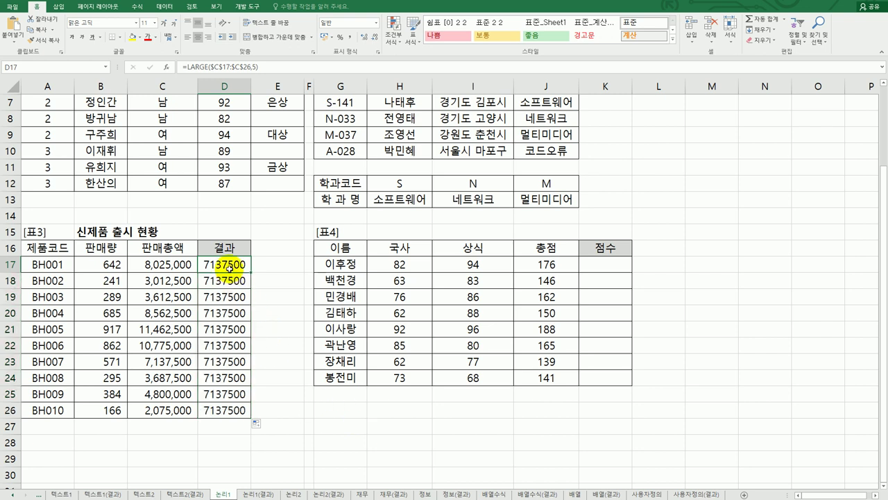
double_click(229, 267)
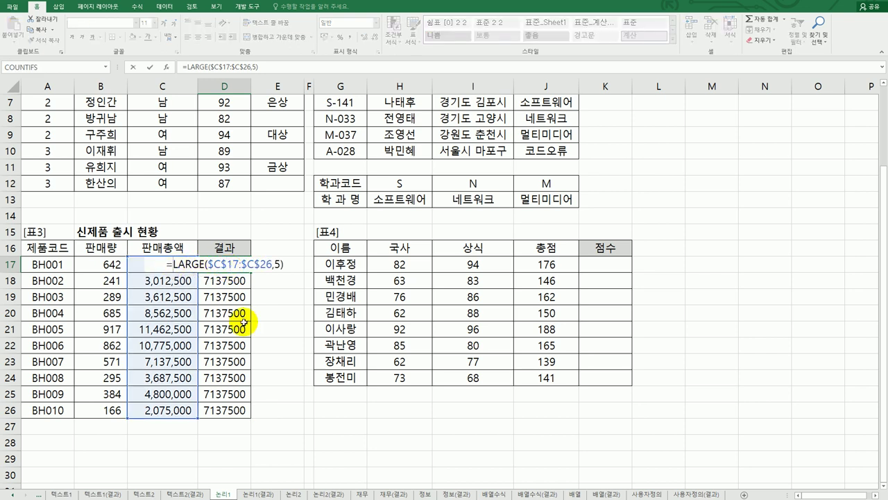
type("if")
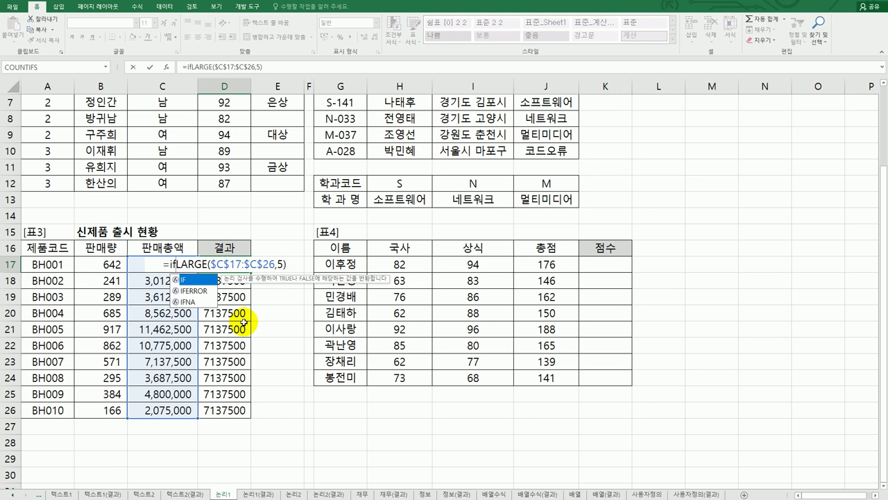
double_click(194, 280)
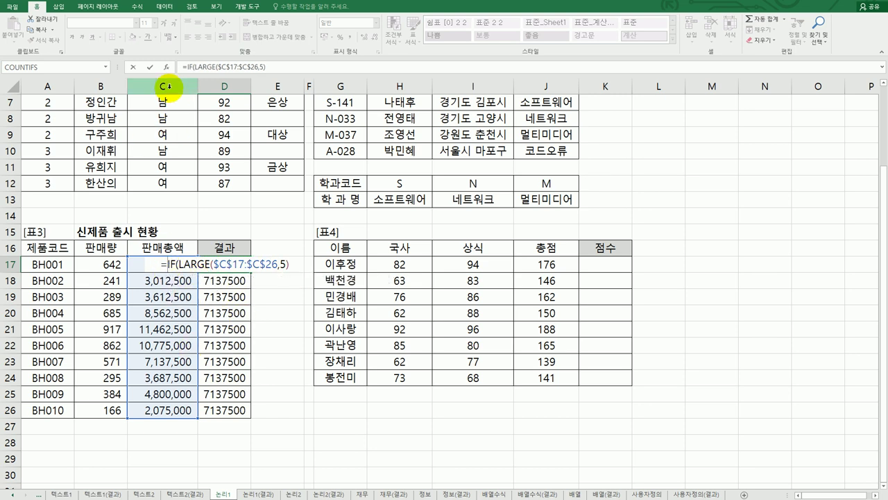
left_click(166, 67)
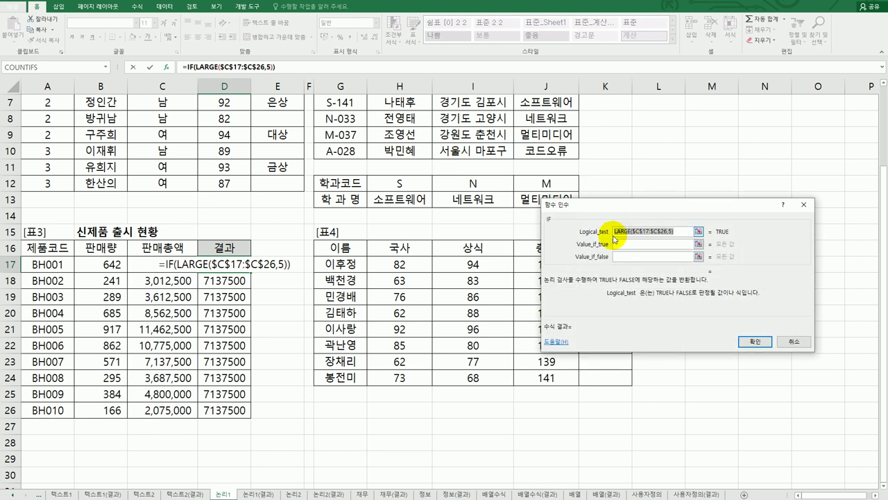
Set the IF logical test to C17>=LARGE($C$17:$C$26,5)
left_click(615, 231)
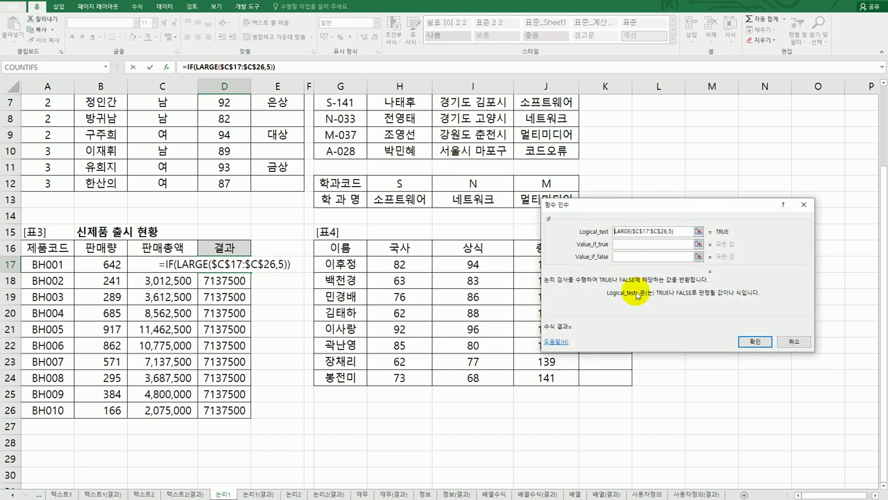
left_click(142, 265)
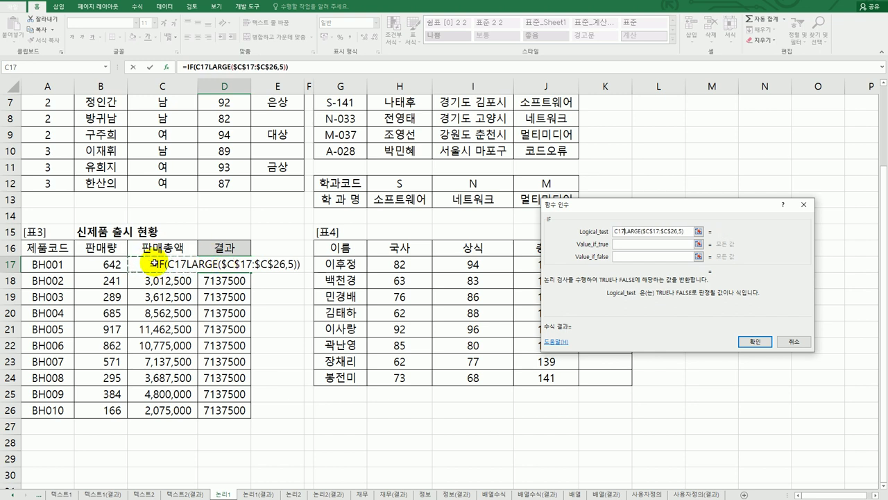
type(">=")
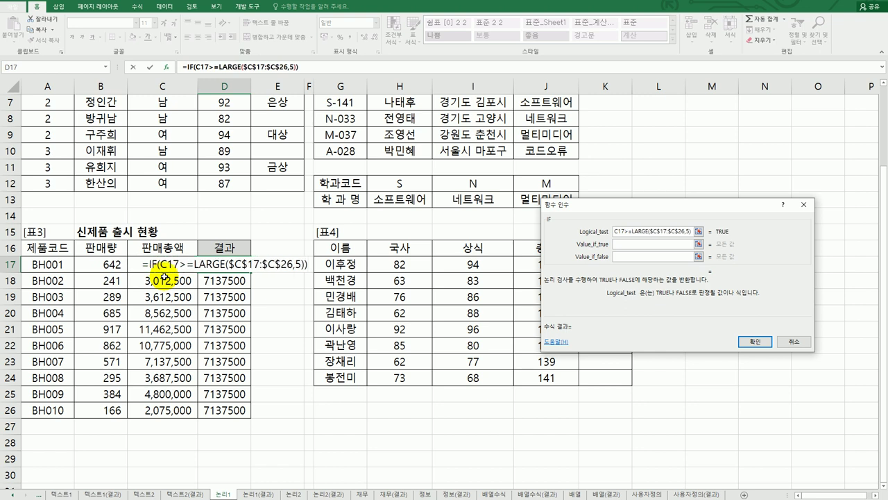
Set the IF results to "재생산" when true and "생산중단" when false, and enter the formula in D17
left_click(629, 244)
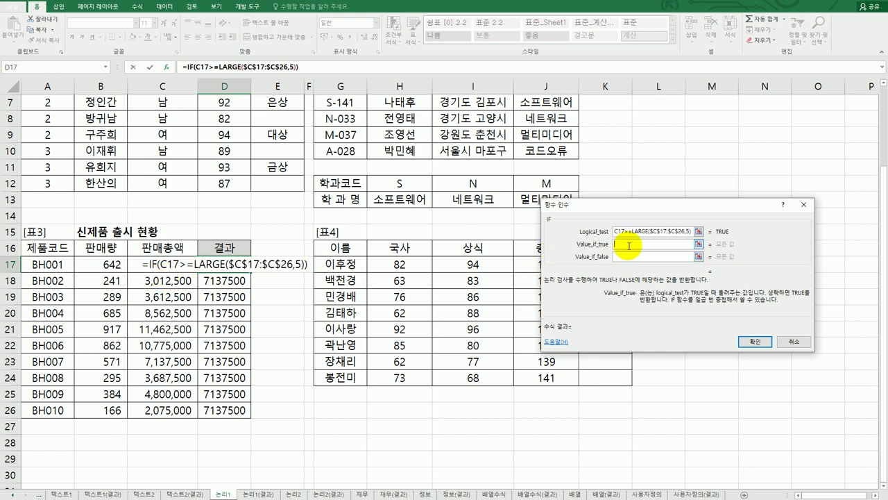
type("wo")
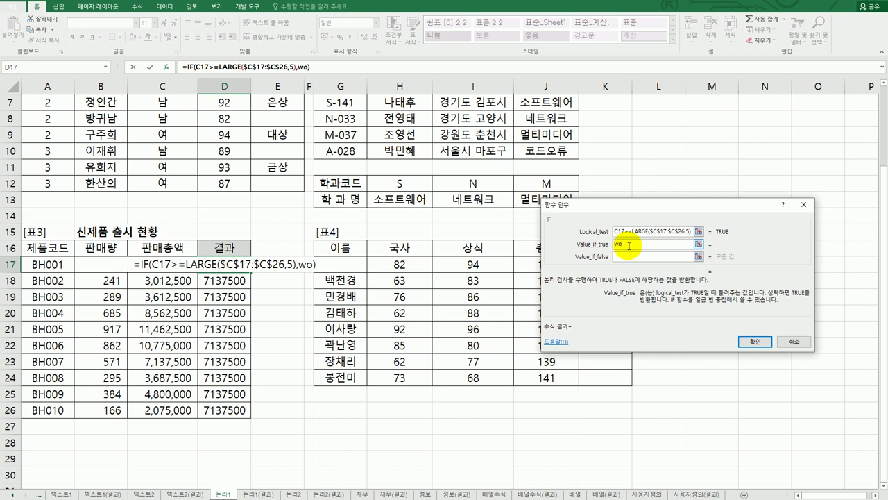
key("BackSpace")
key("BackSpace")
type("재생산")
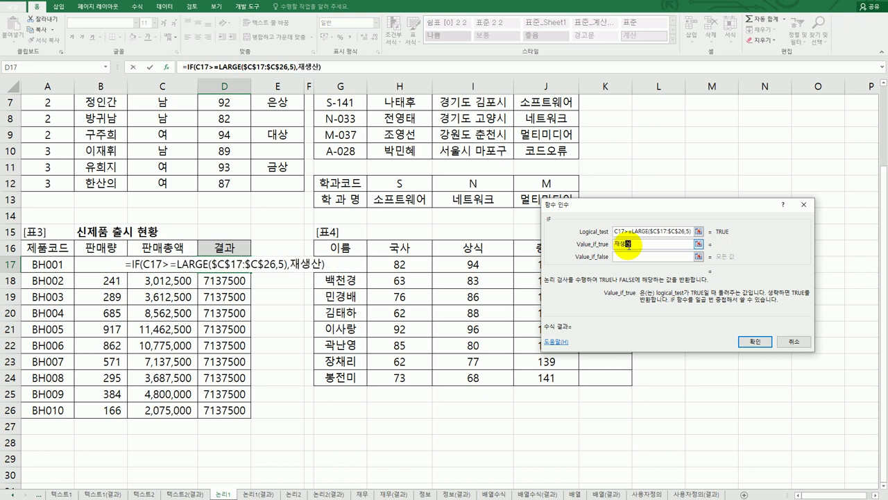
key("Tab")
type("생산중단")
key("Tab")
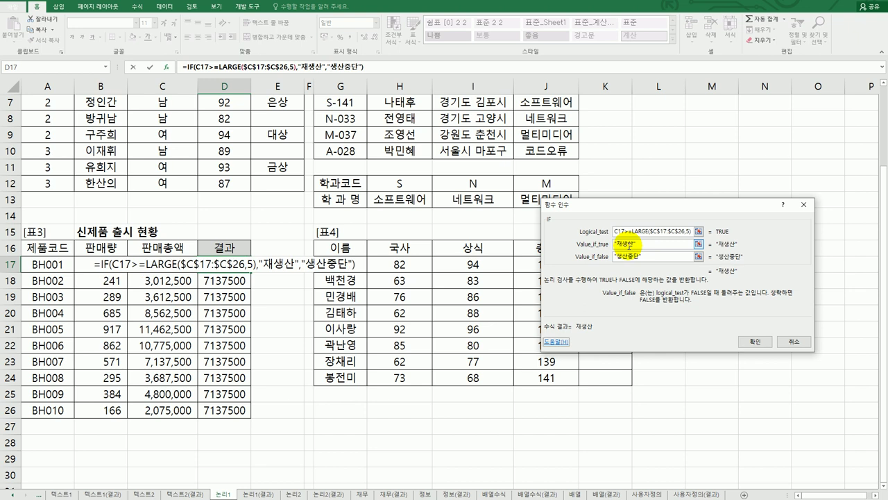
left_click(755, 342)
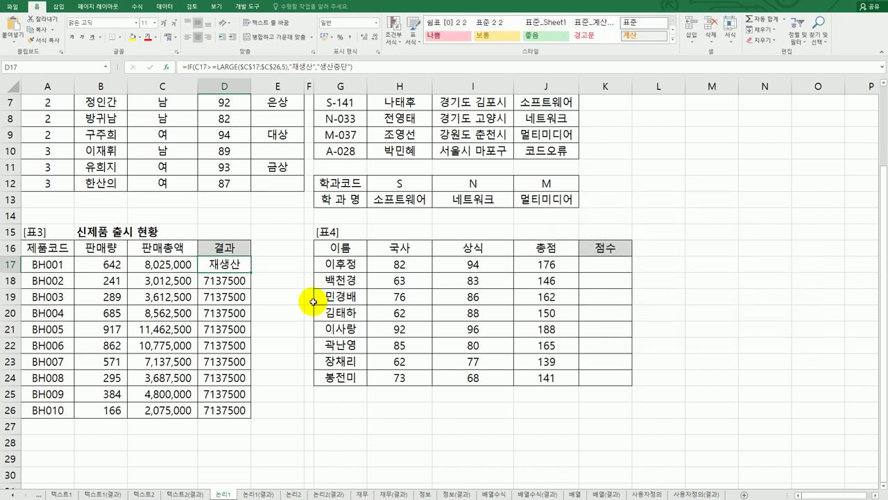
Fill the production decision formula in the 결과 column from D17 down to D26
left_click_drag(236, 394, 236, 415)
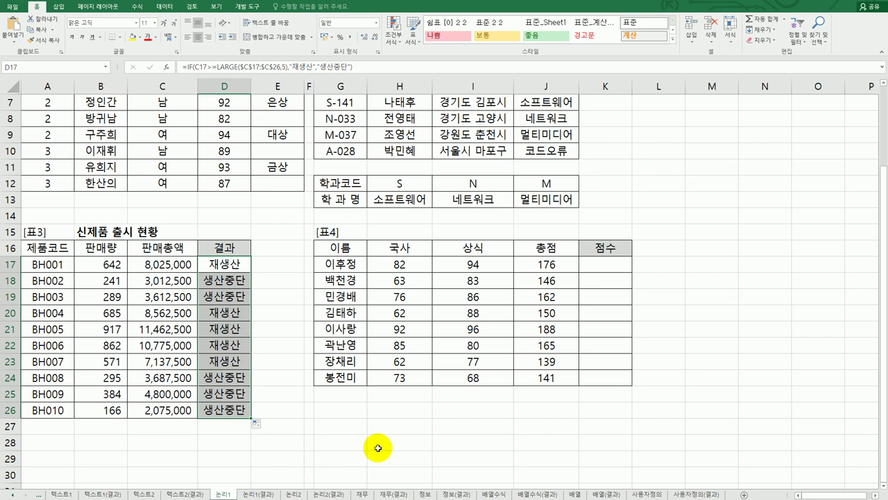
Enter =MAX($J$17:$J$24) in K17, the first 점수 cell of 표4
left_click(611, 268)
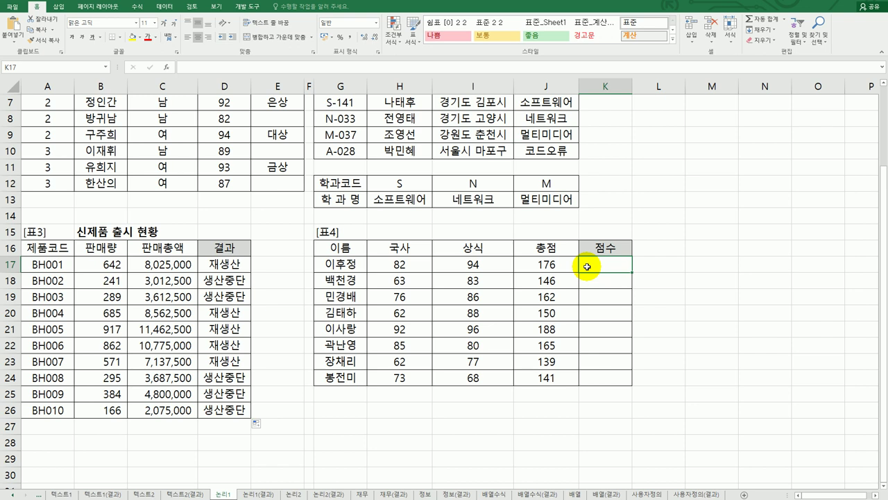
type("=")
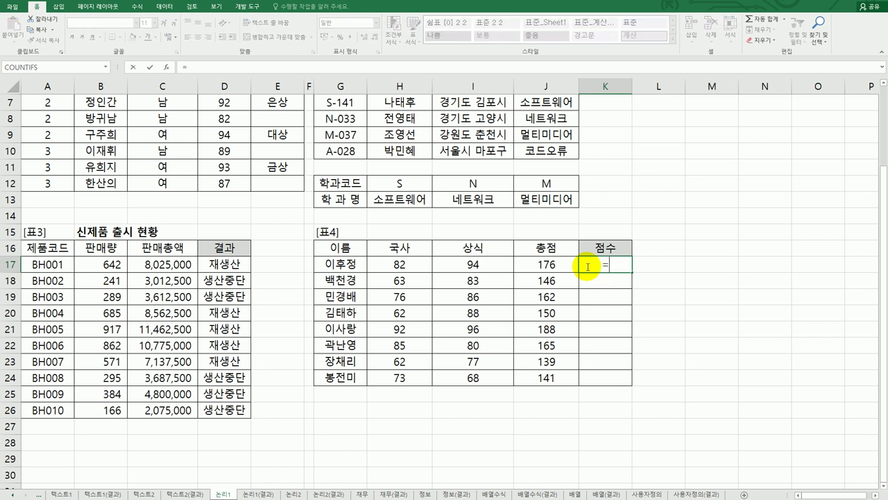
type("max")
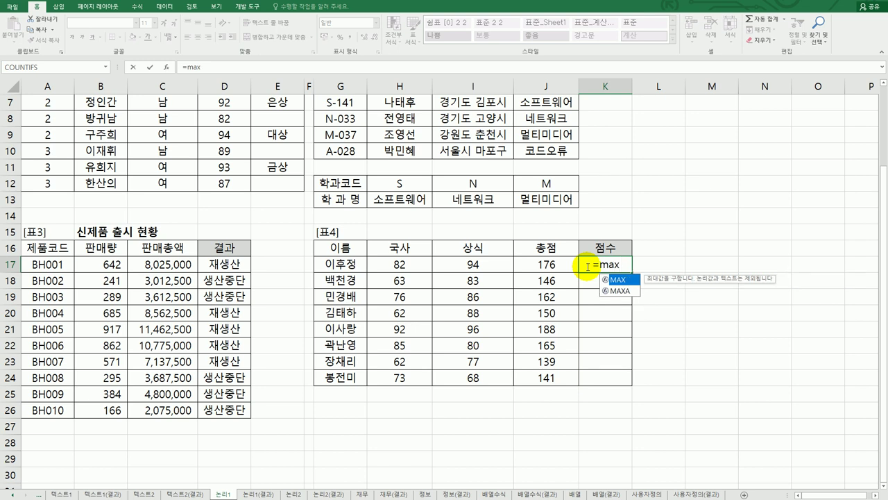
double_click(615, 280)
left_click_drag(569, 267, 555, 378)
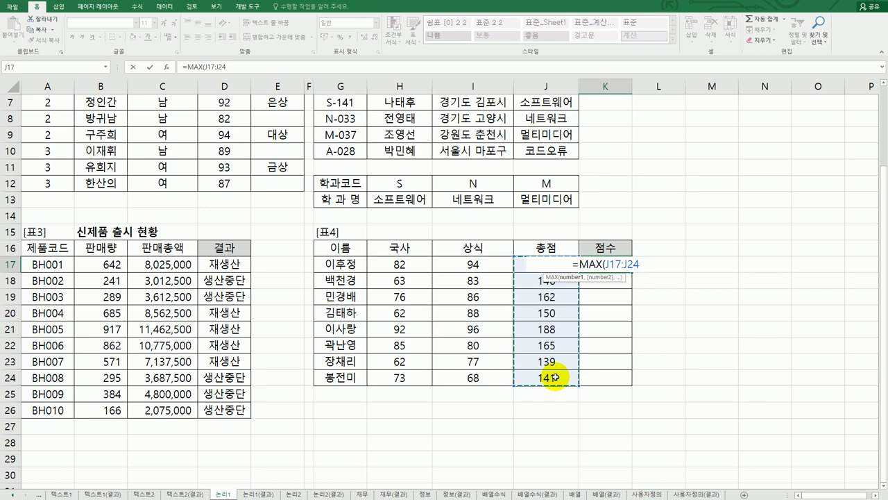
key("F4")
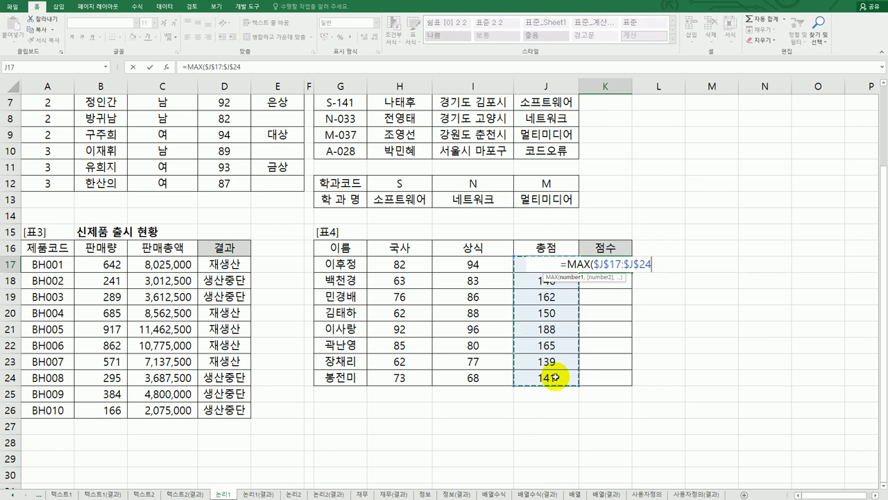
type(")")
key("Return")
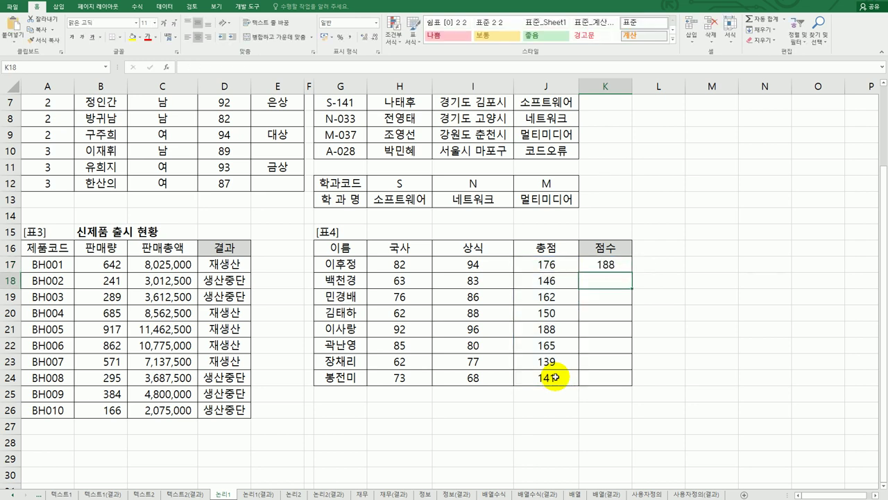
Fill the MAX formula from K17 down to K24 and check it against the 총점 column
left_click(614, 265)
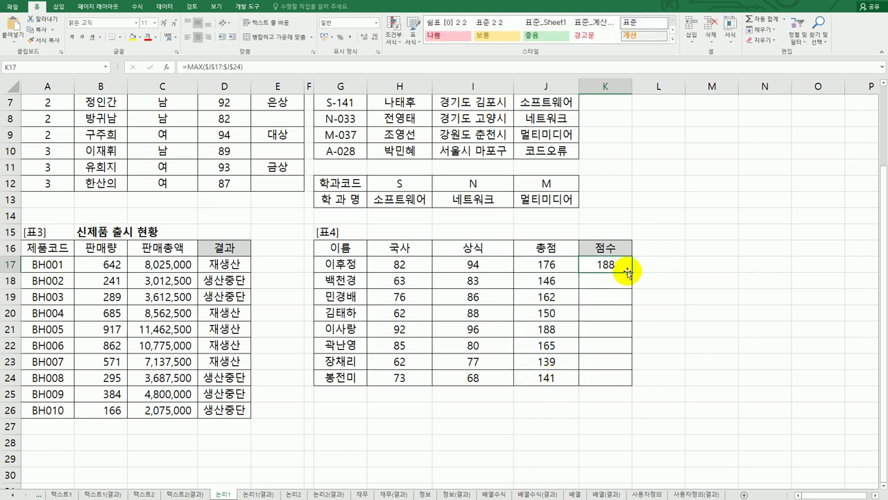
left_click_drag(626, 272, 633, 382)
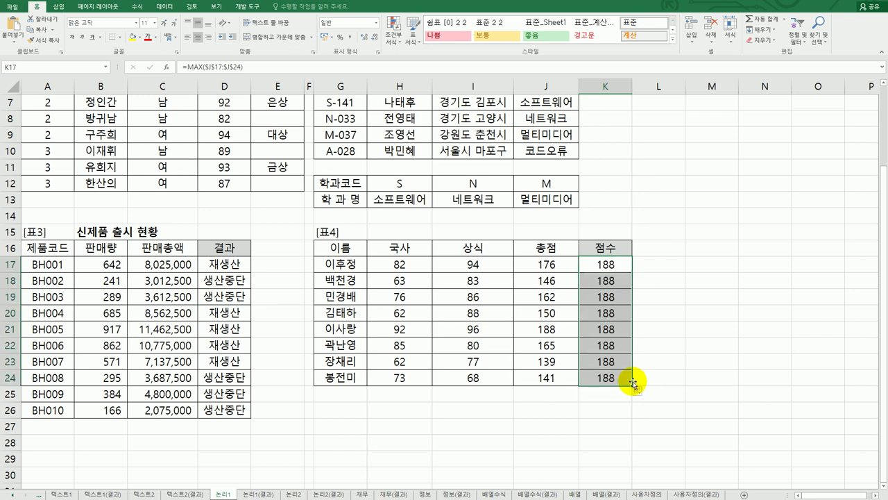
left_click_drag(551, 329, 604, 329)
left_click(603, 329)
Wrap the MAX formula in K17 in an IF function with the logical test J17=MAX($J$17:$J$24)
left_click(604, 267)
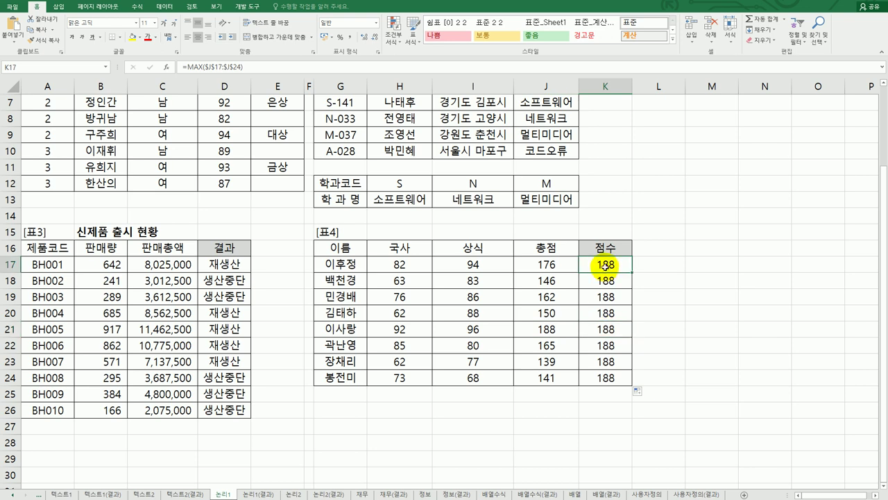
double_click(604, 267)
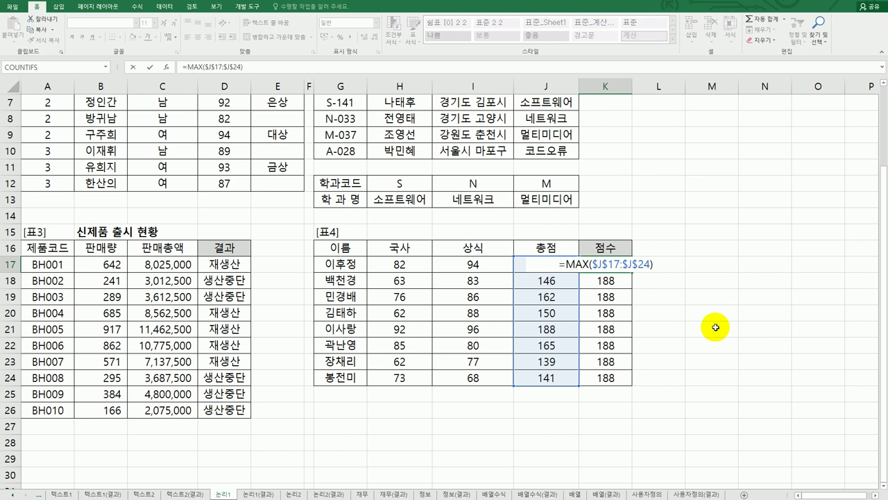
type("IF(")
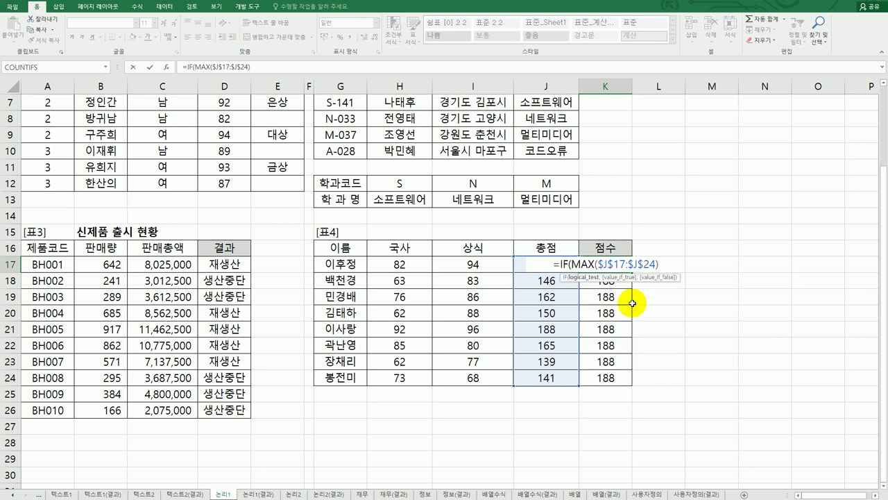
left_click(562, 265)
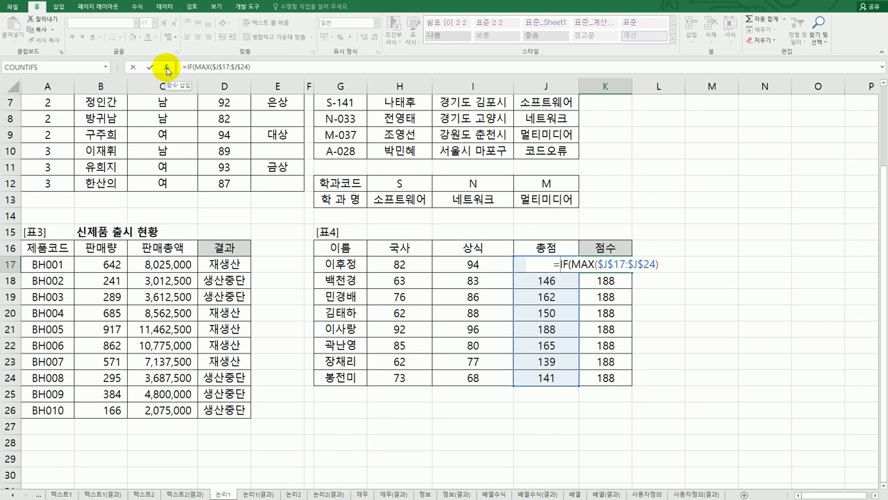
left_click(566, 265)
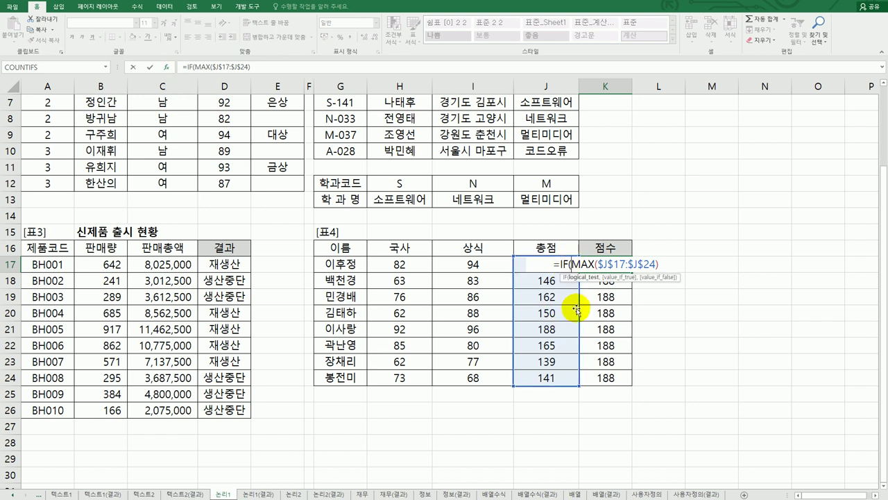
left_click(517, 262)
type("=")
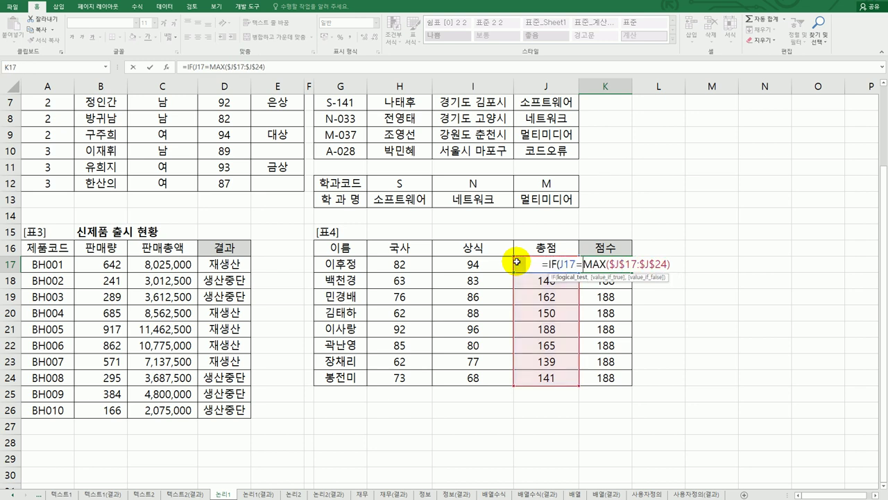
Set the IF function's value if true to "최고점수" and continue to the value-if-false argument
left_click(677, 265)
type(",")
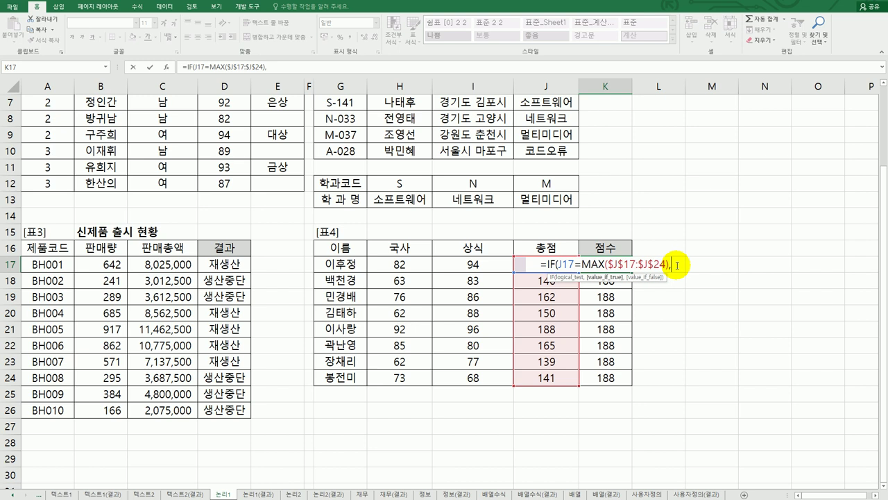
type("\"최")
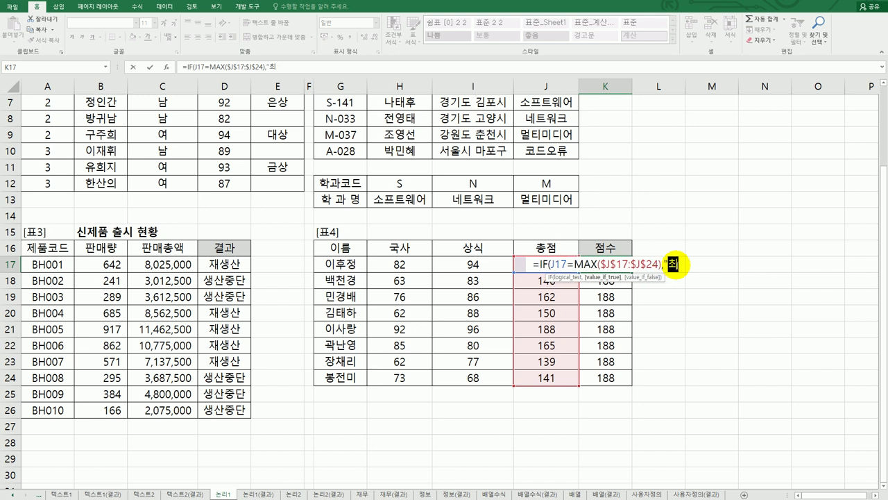
type("고점수\",")
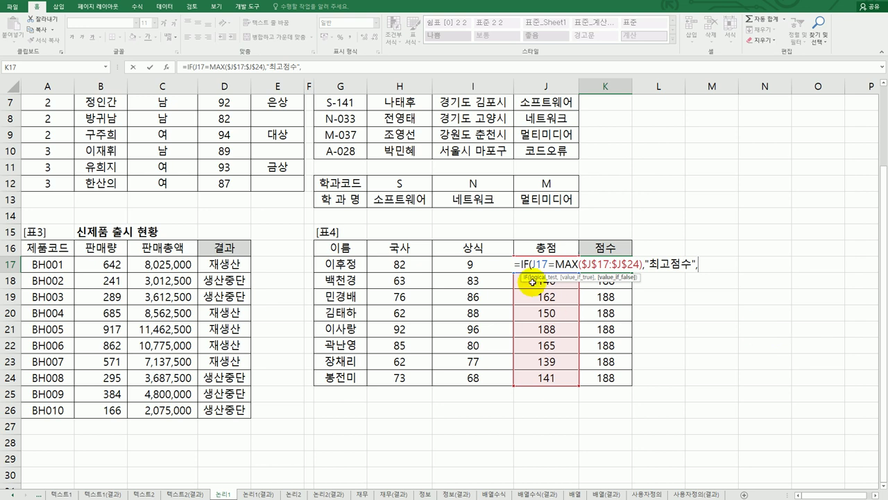
Duplicate the IF(J17=MAX($J$17:$J$24),"최고점수", part of the K17 formula as its value-if-false argument
left_click_drag(616, 267, 700, 264)
key("ctrl+c")
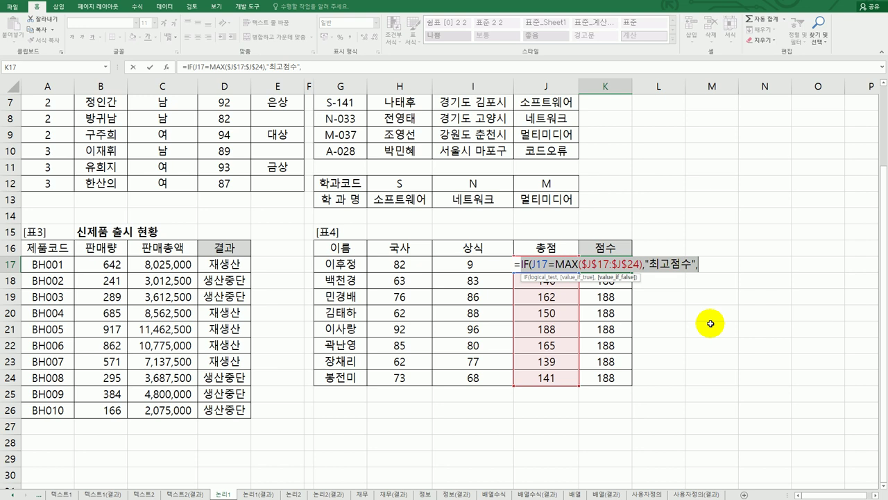
left_click(702, 265)
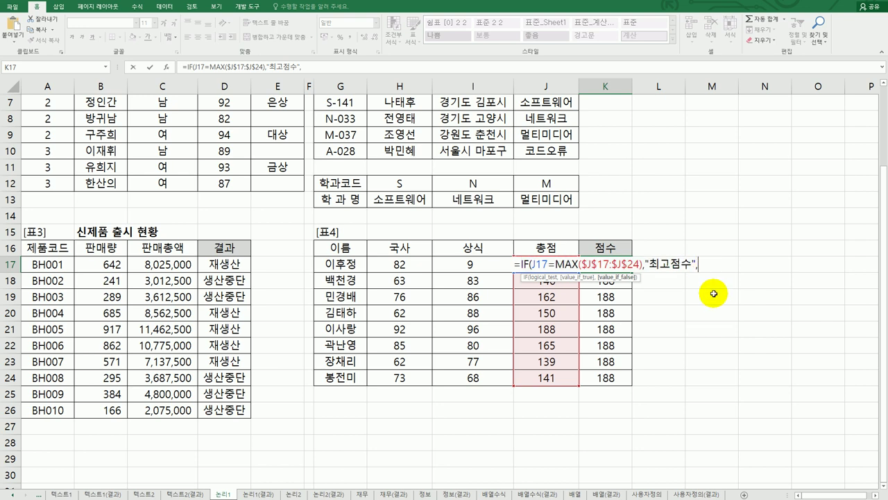
key("ctrl+v")
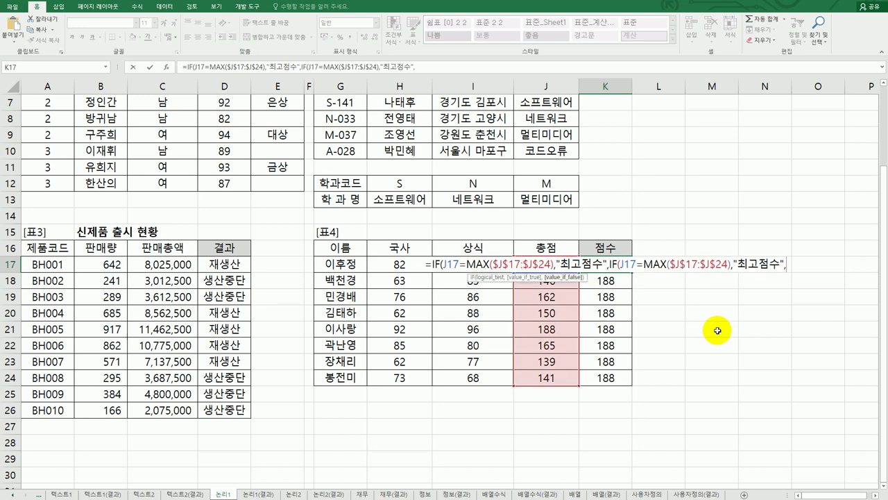
Change the nested IF to use MIN in its test and "최저점수" as its value if true
left_click(669, 265)
key("BackSpace")
type("in")
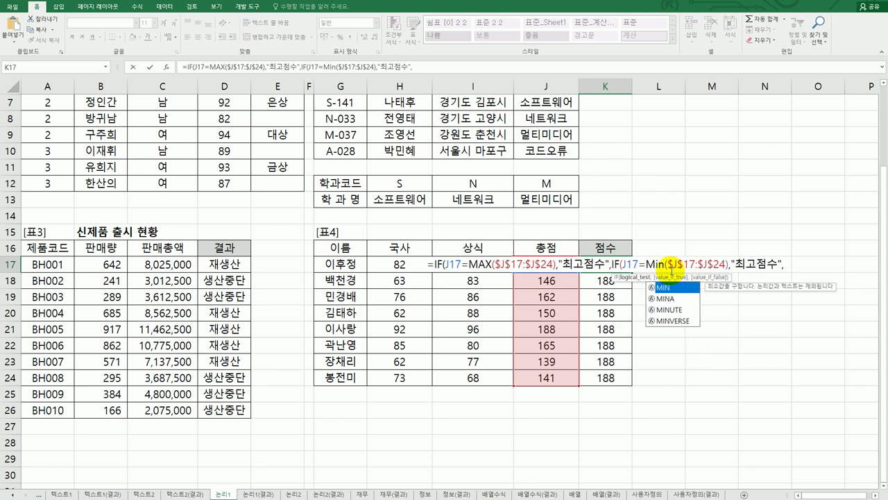
double_click(671, 291)
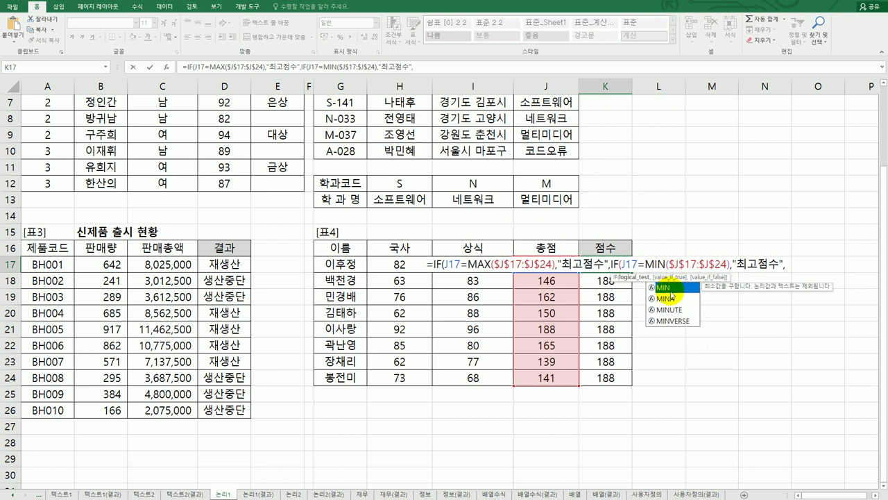
left_click(753, 269)
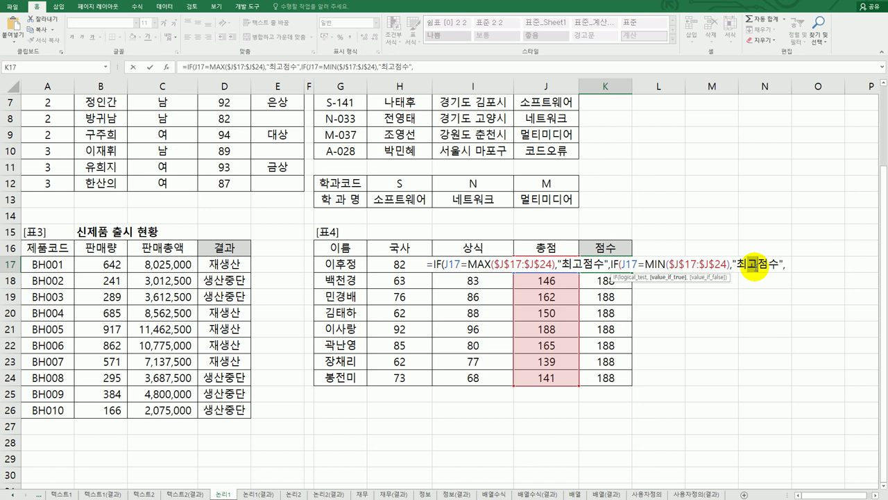
type("저")
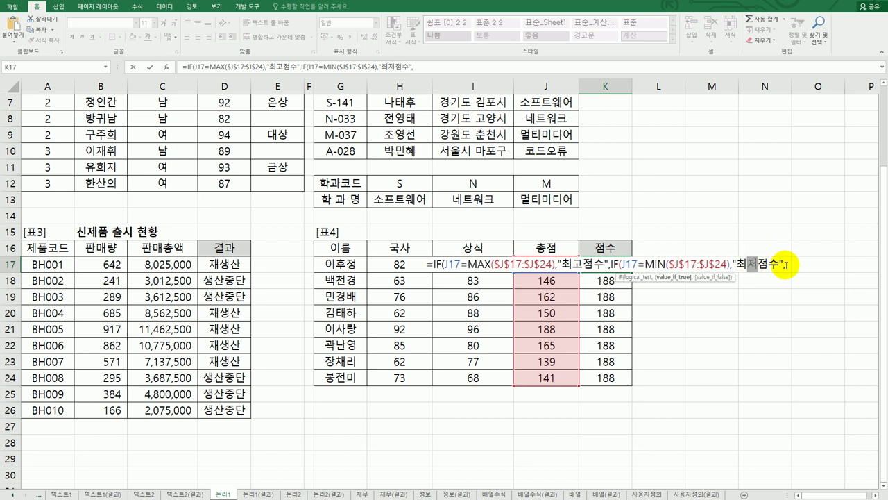
Set the nested IF's value if false to an empty string, close both functions, and enter the formula in K17
left_click(787, 265)
type("\"\"")
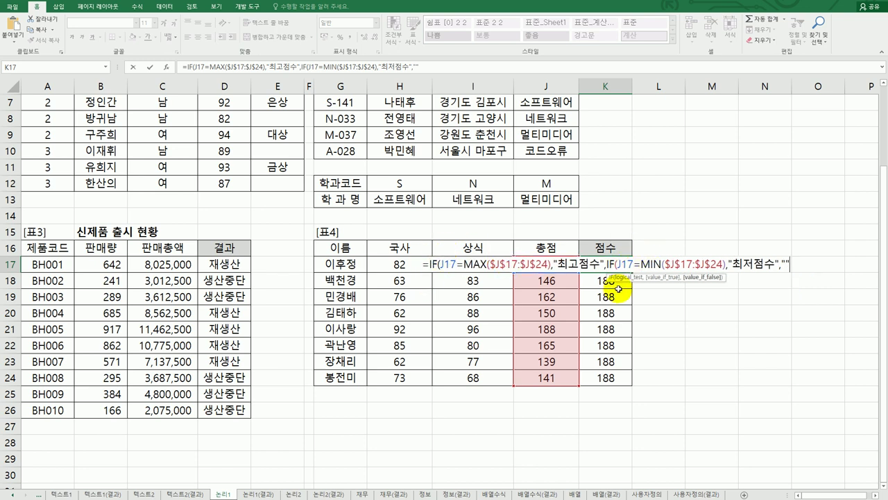
type(")")
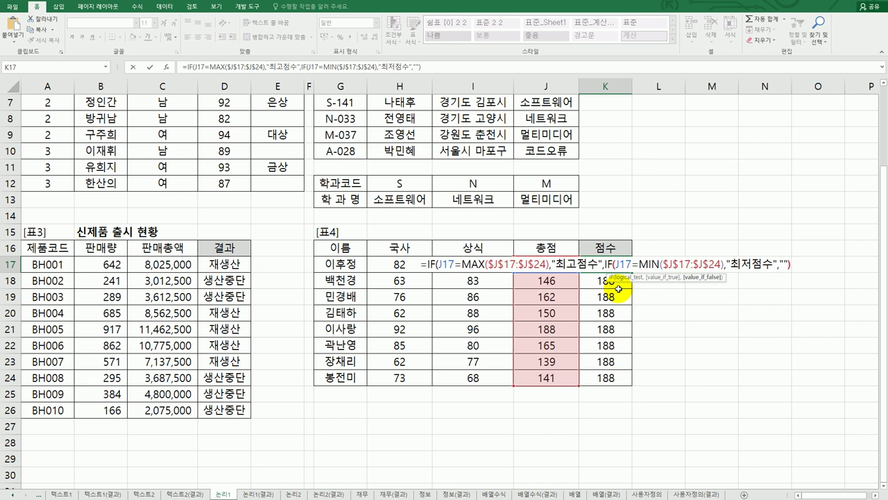
type(")")
key("Return")
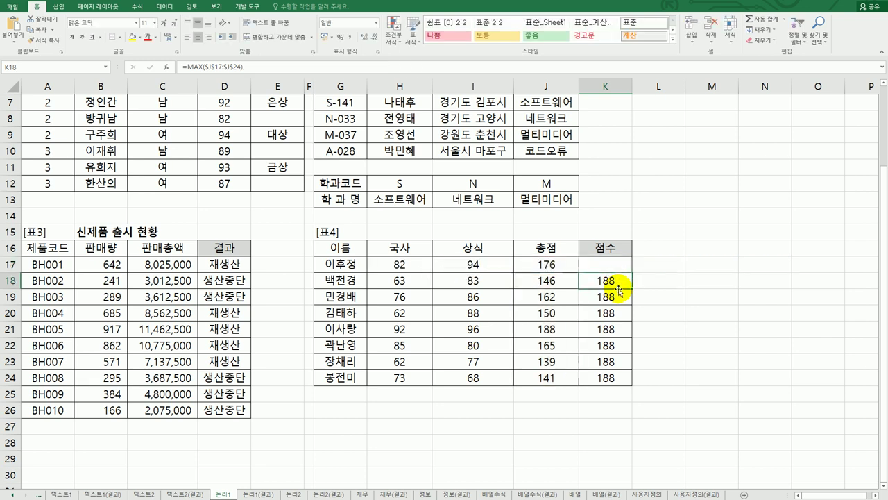
Fill the nested IF formula from K17 down to K24 and check the copied results
left_click(627, 265)
left_click_drag(633, 272, 631, 384)
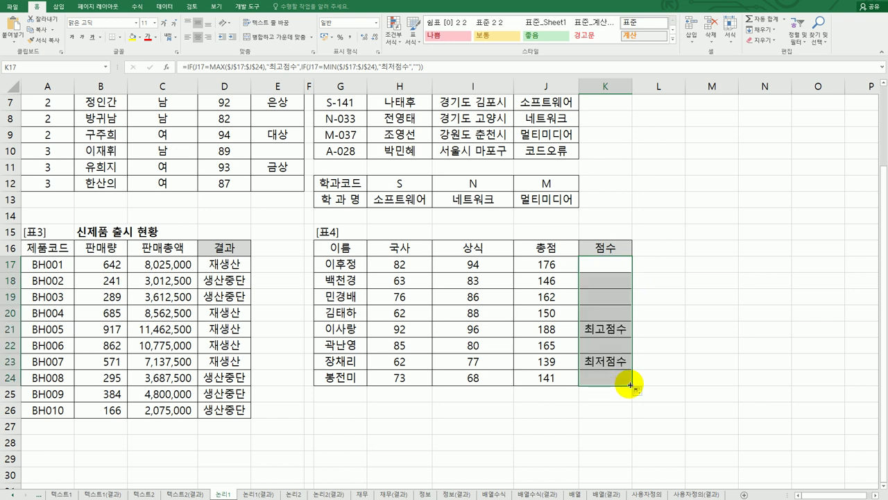
left_click(617, 380)
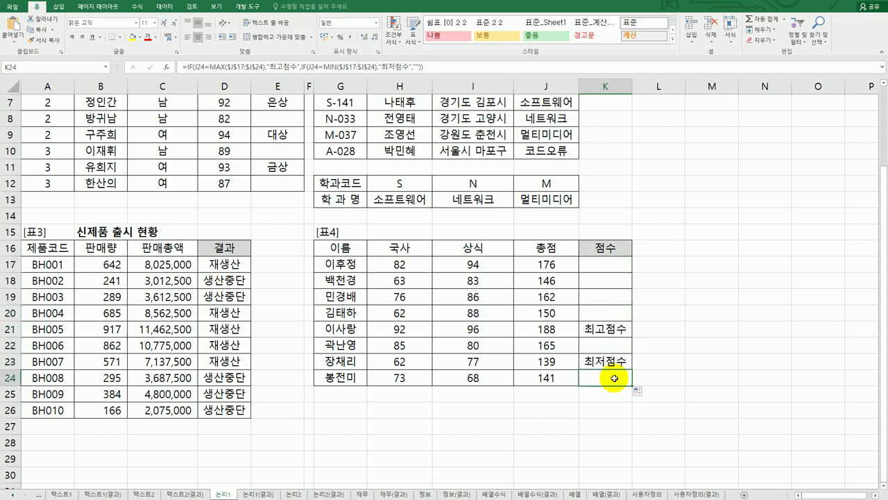
left_click_drag(601, 261, 599, 378)
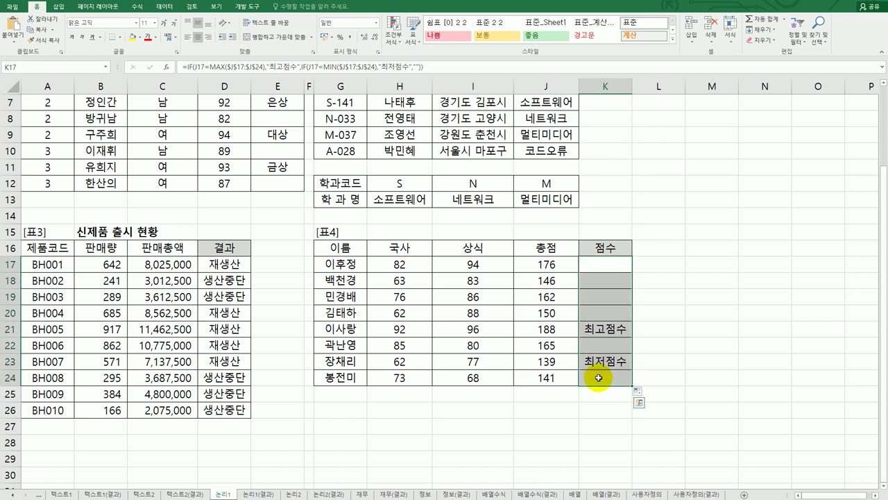
Compare the completed 논리1 tables with the 논리1(결과) sheet
scroll(625, 372, "up", 2)
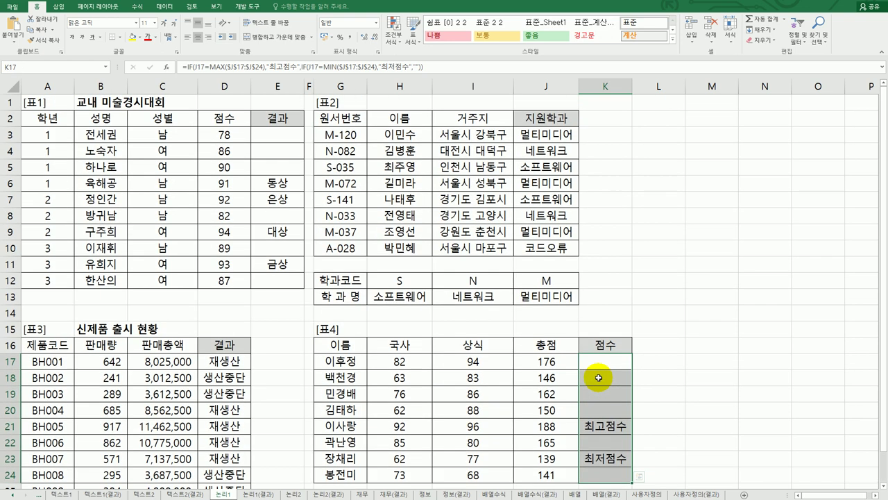
left_click(261, 494)
left_click(267, 495)
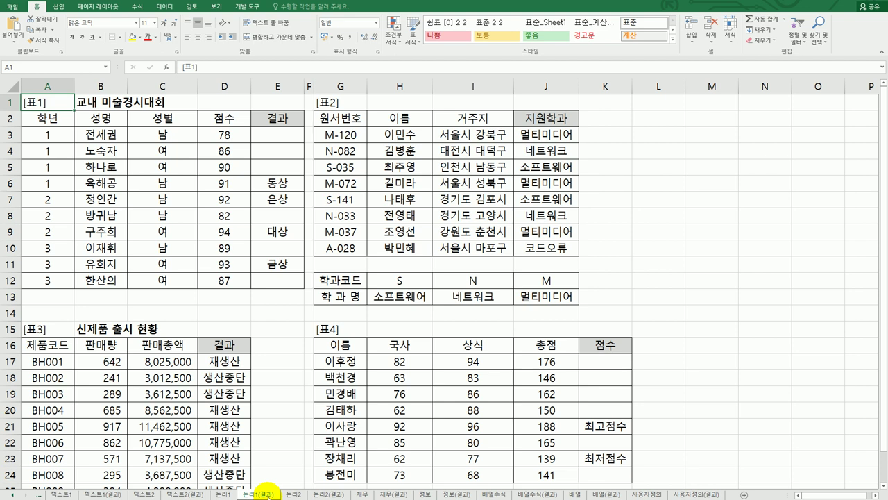
Open the 논리2 sheet and select the first 주문방법 cell, B3, in 표1
left_click(293, 494)
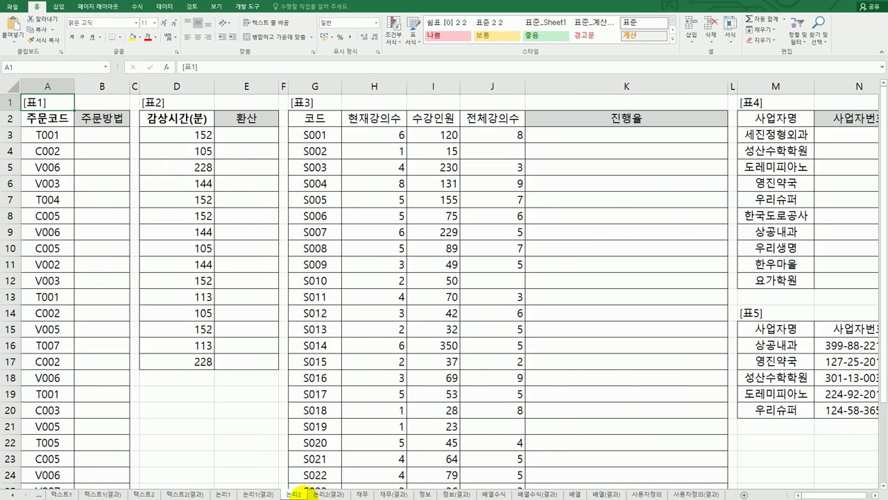
left_click(96, 136)
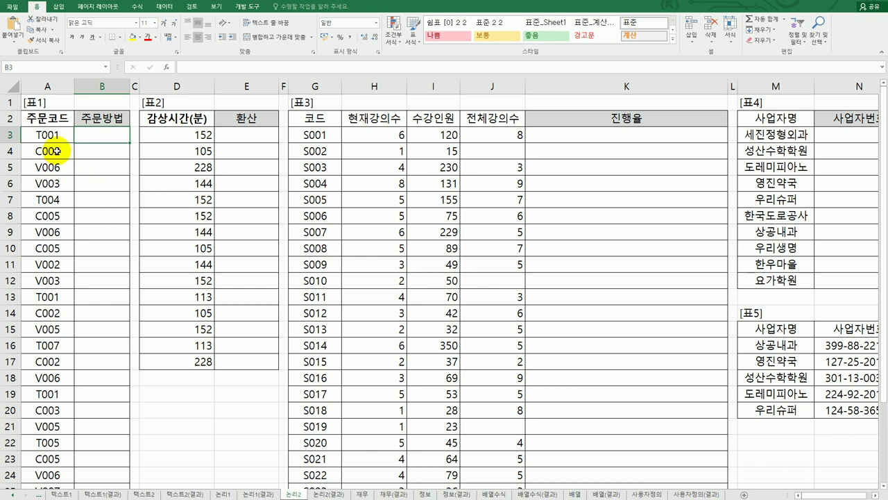
left_click(48, 135)
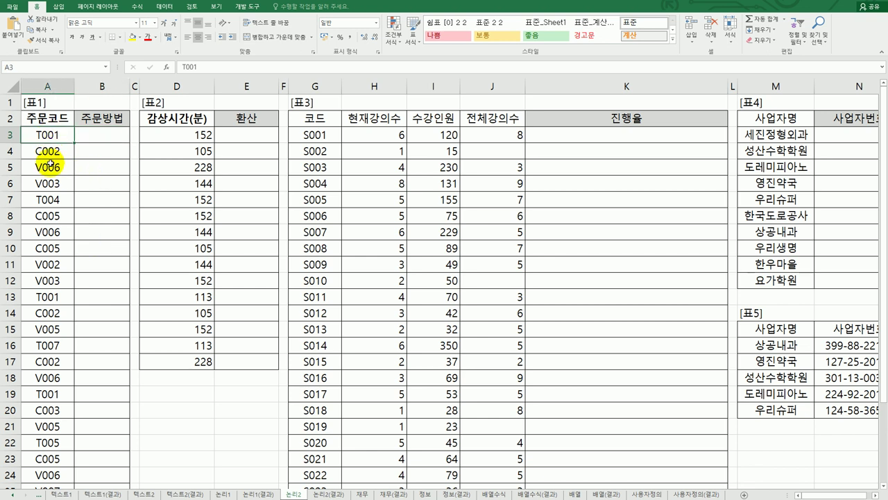
left_click(101, 140)
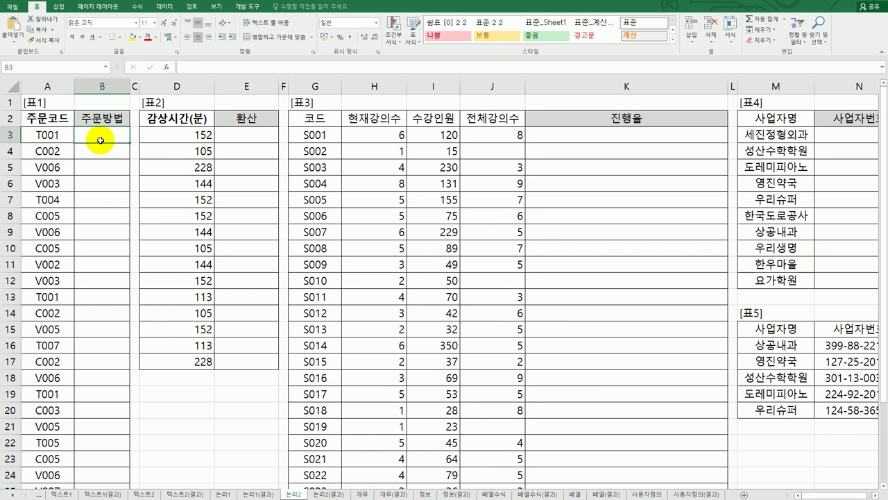
left_click(62, 136)
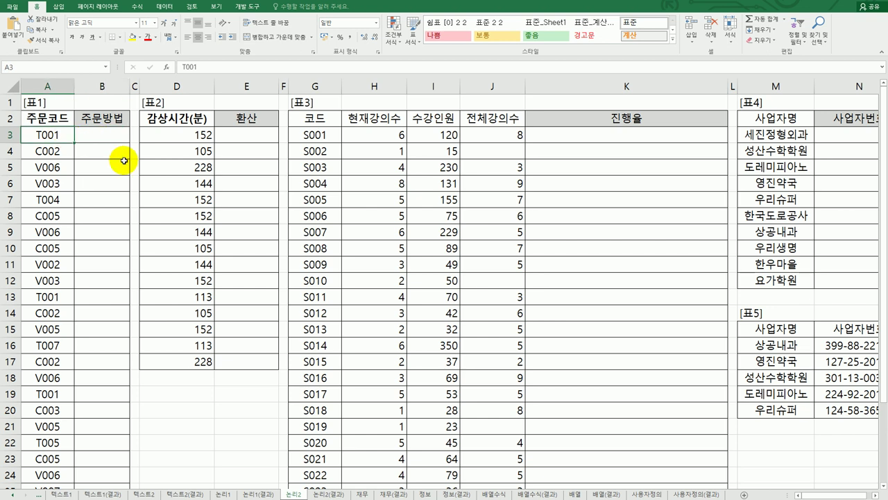
left_click(108, 137)
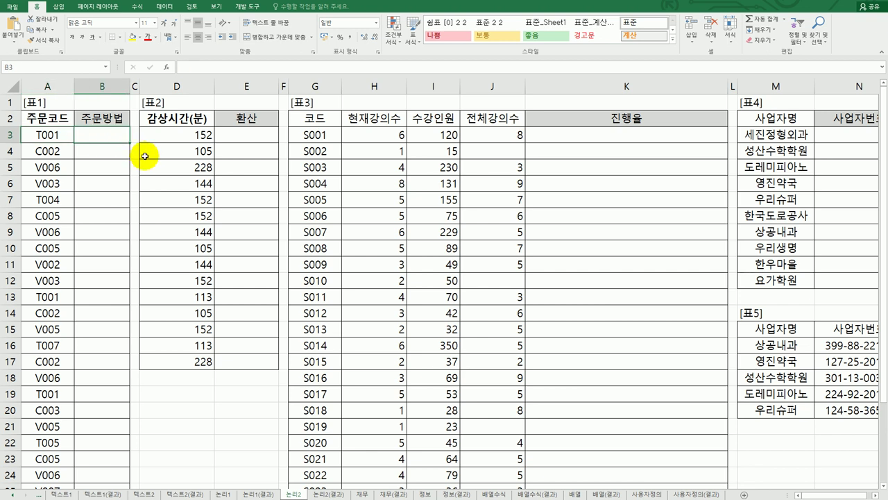
Enter a LEFT function in B3 that extracts 1 character from the order code in A3
type("=")
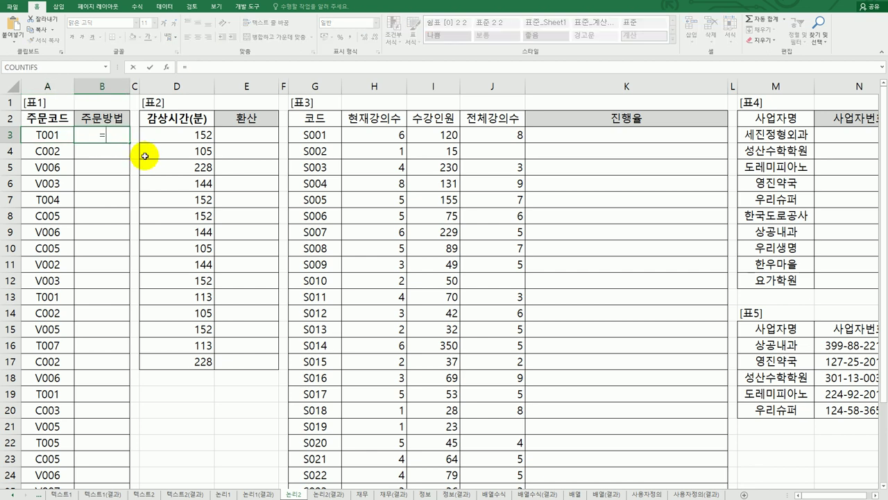
type("l")
double_click(144, 172)
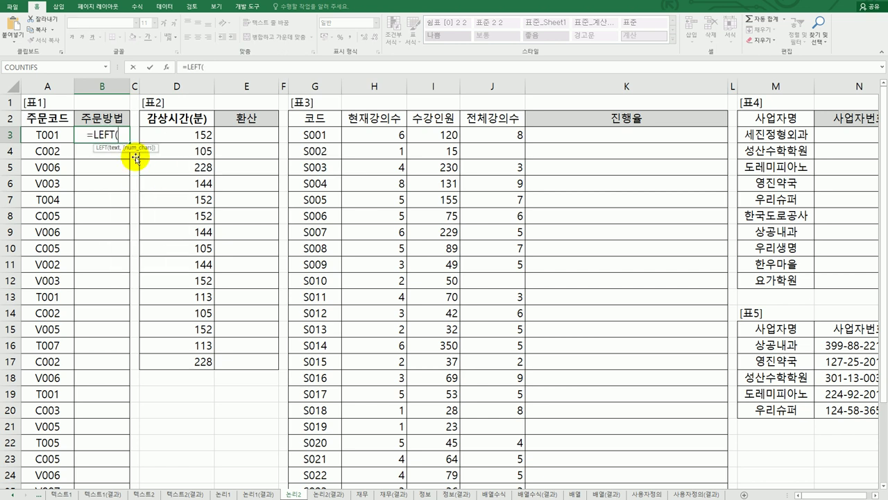
left_click(166, 66)
left_click(56, 136)
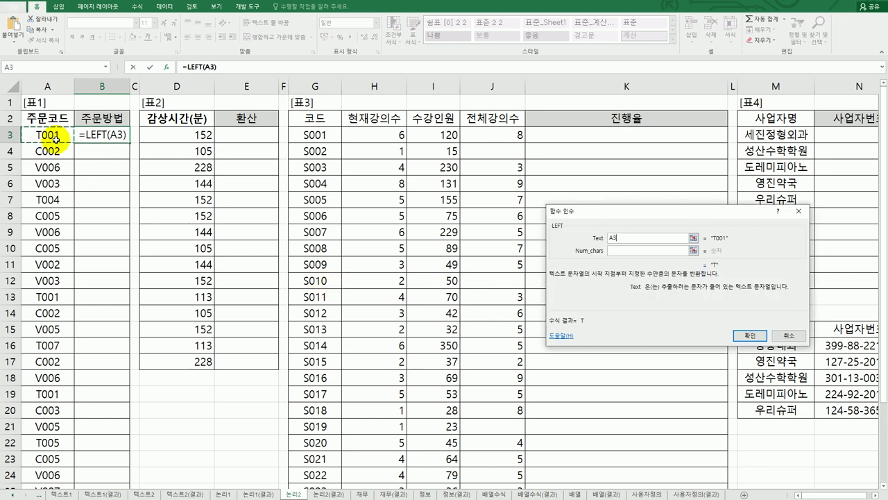
left_click(646, 251)
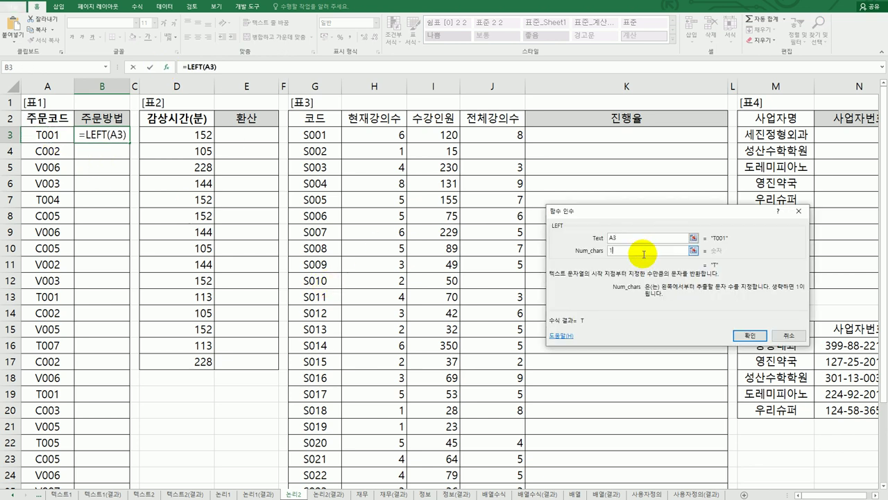
type("1")
left_click(750, 335)
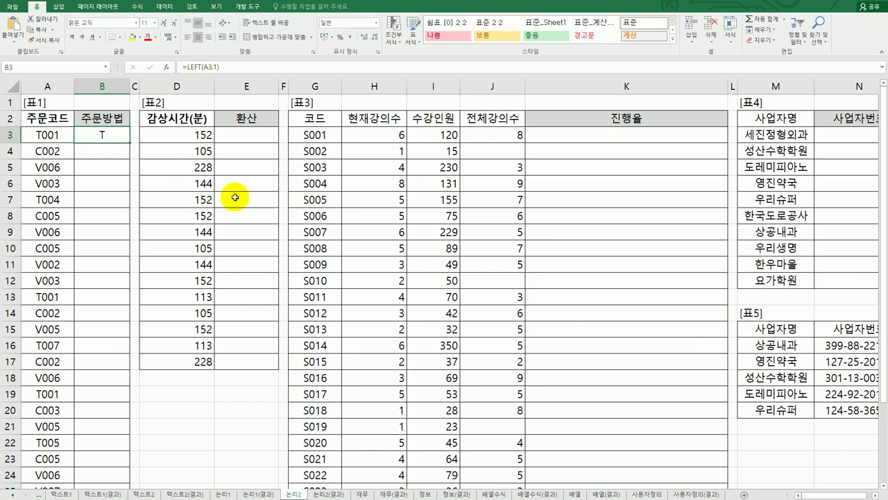
Fill the LEFT formula from B3 down the 주문방법 column and check the extracted letters
double_click(130, 144)
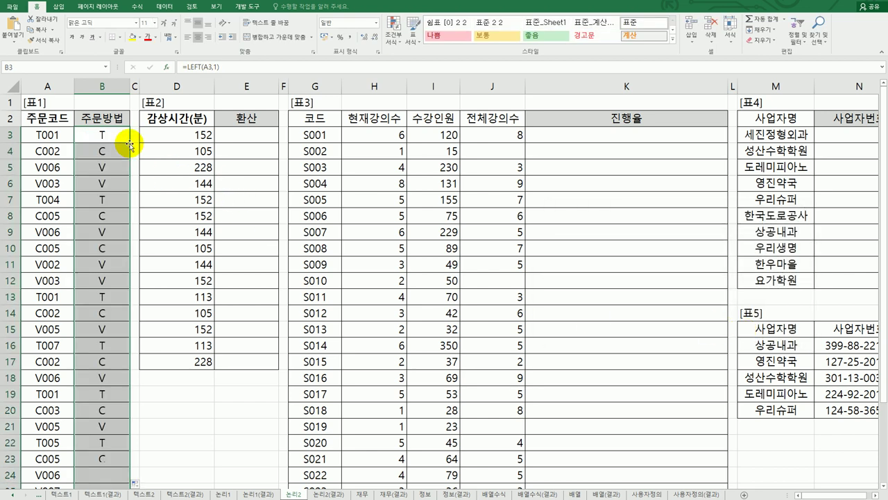
scroll(120, 250, "down", 4)
scroll(120, 250, "up", 4)
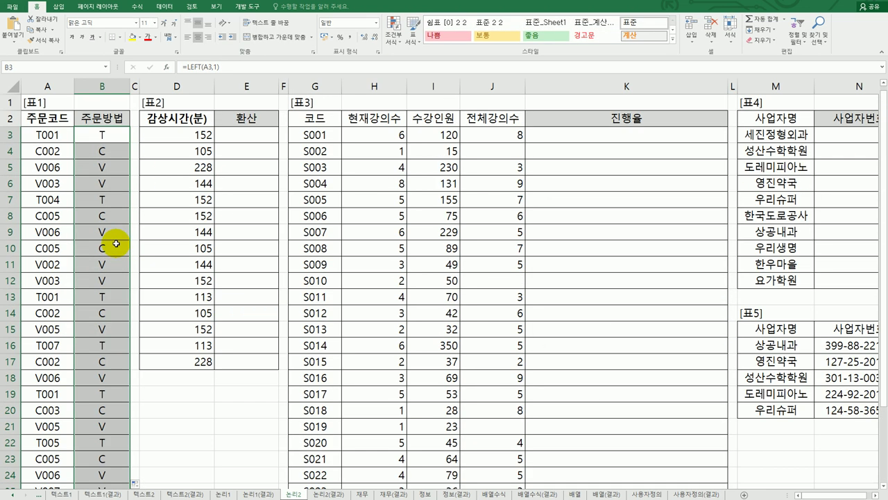
Wrap the LEFT formula in B3 in an IF function that tests whether the extracted letter equals "T"
left_click(94, 136)
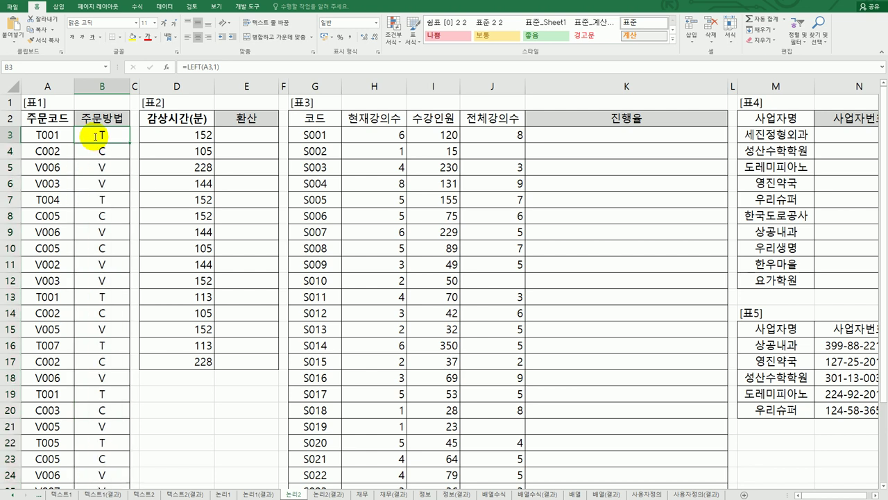
double_click(95, 136)
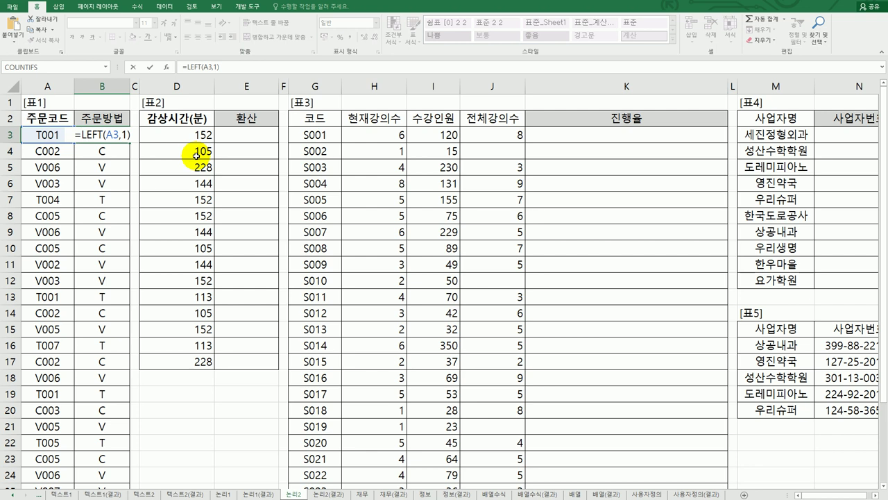
type("if")
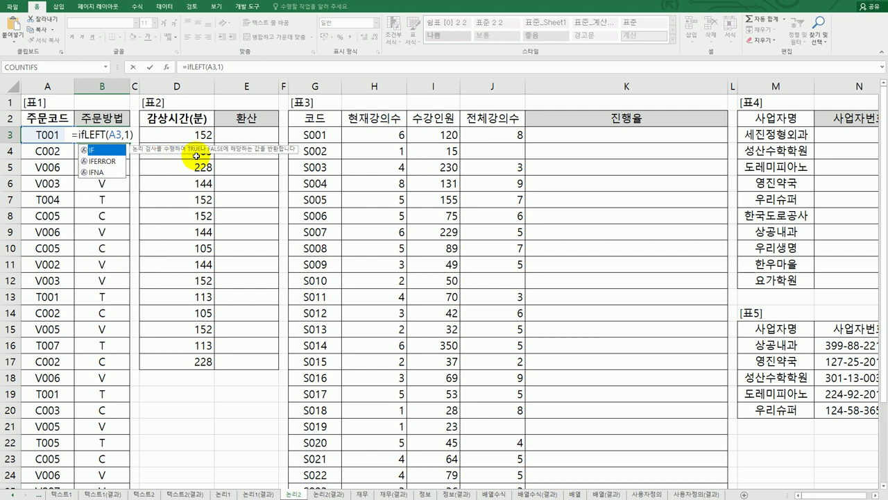
double_click(101, 149)
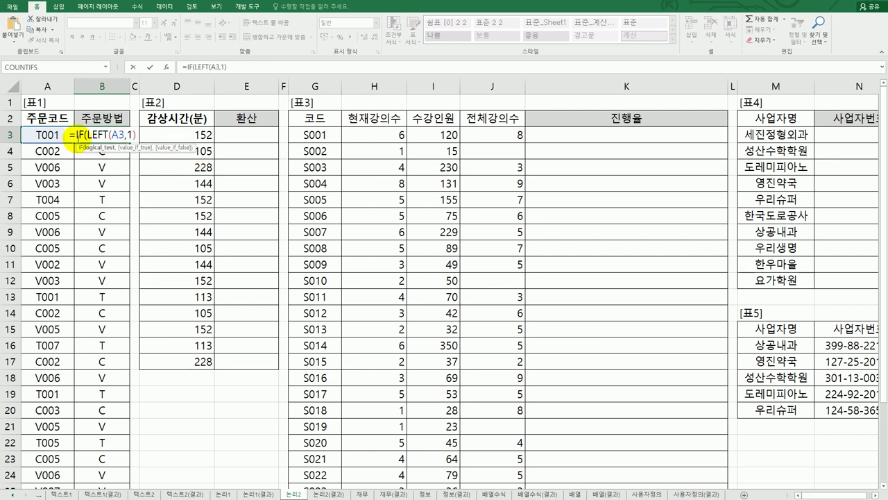
left_click(167, 67)
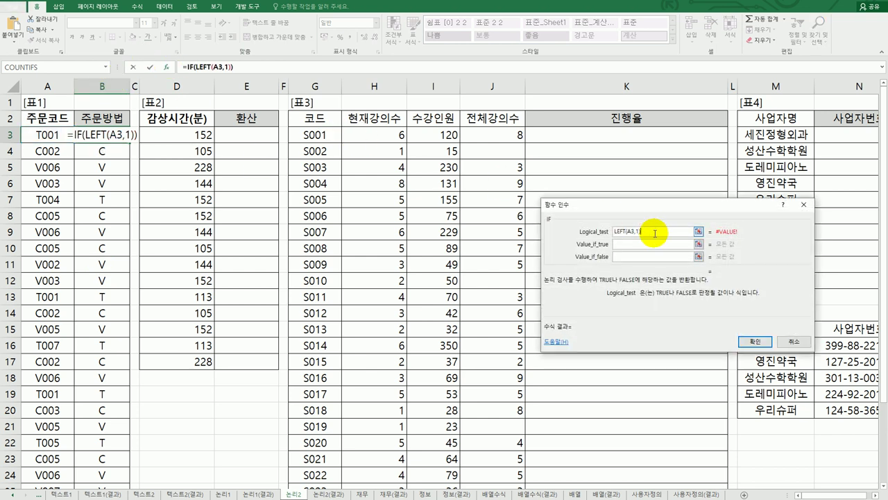
type("=")
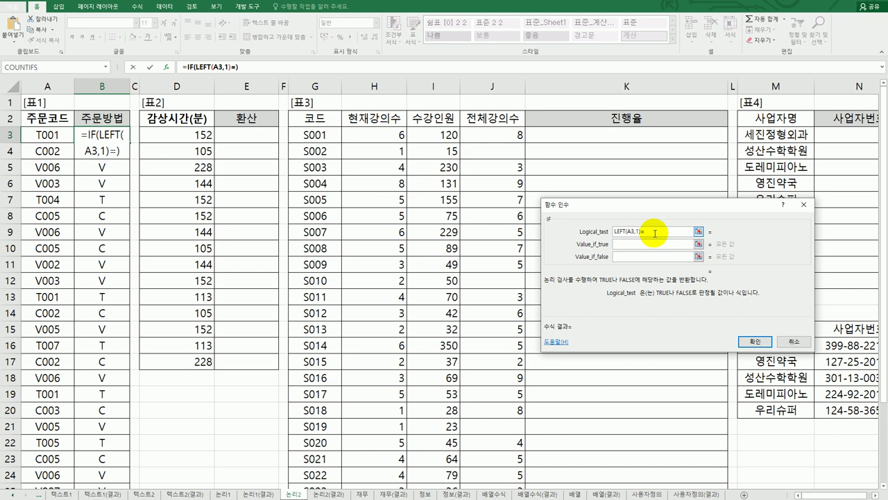
type("\"T\"")
key("Tab")
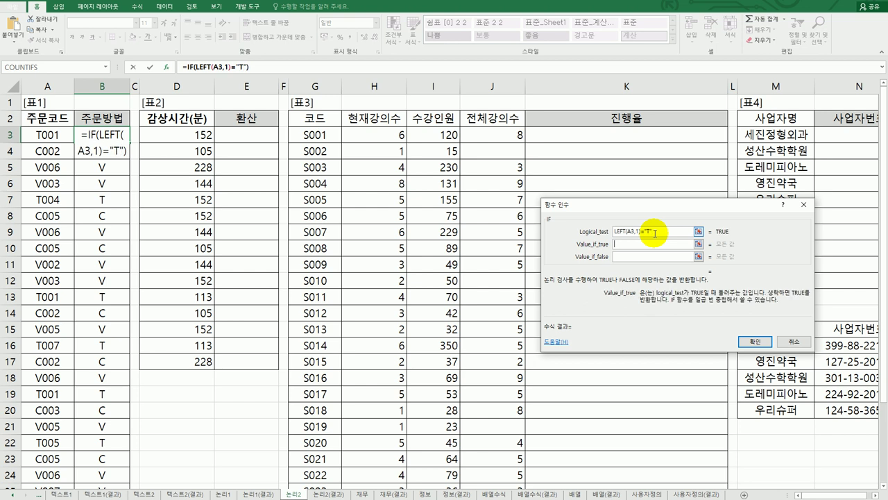
Set the IF's value if true to "전화" and enter the formula in B3
type("wjs")
key("BackSpace")
key("BackSpace")
key("BackSpace")
key("Hangul")
type("전화")
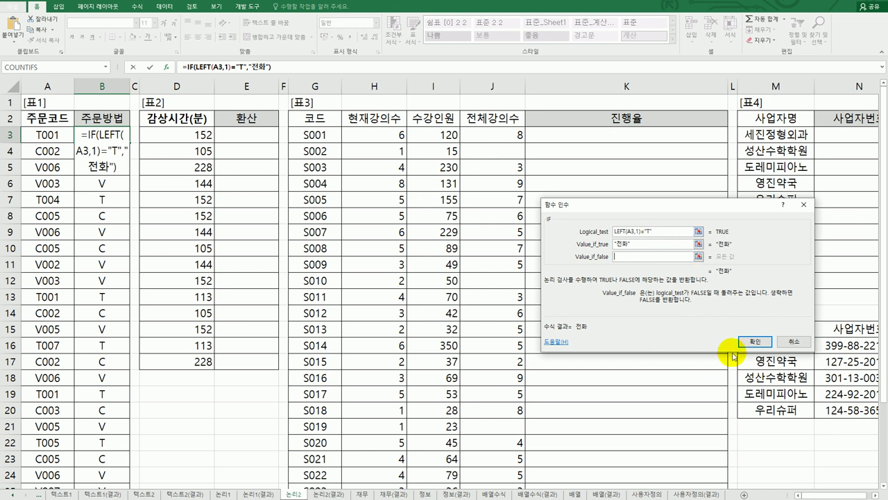
left_click(755, 342)
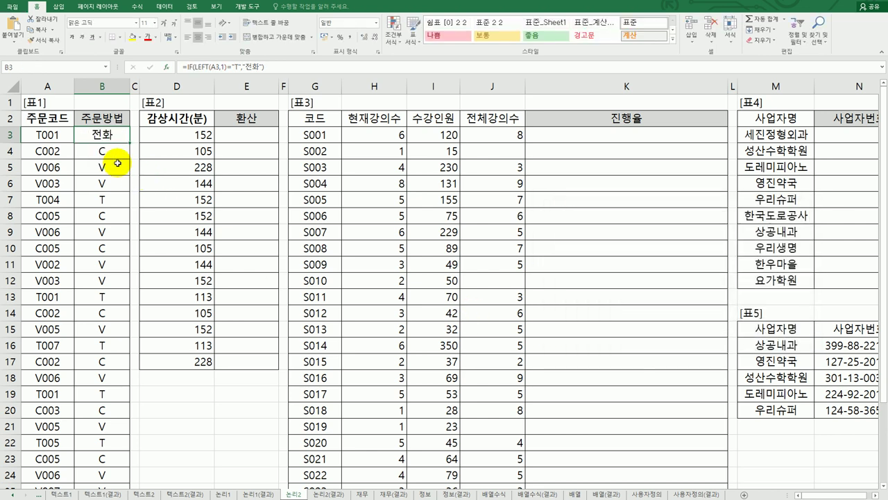
Fill the IF formula from B3 down the 주문방법 column and check the copied results
left_click_drag(129, 144, 125, 459)
scroll(167, 296, "up", 1)
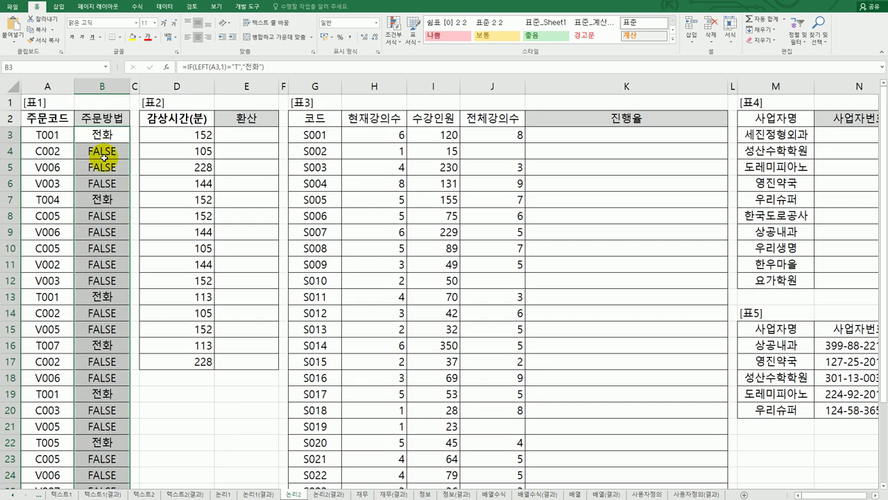
left_click(104, 138)
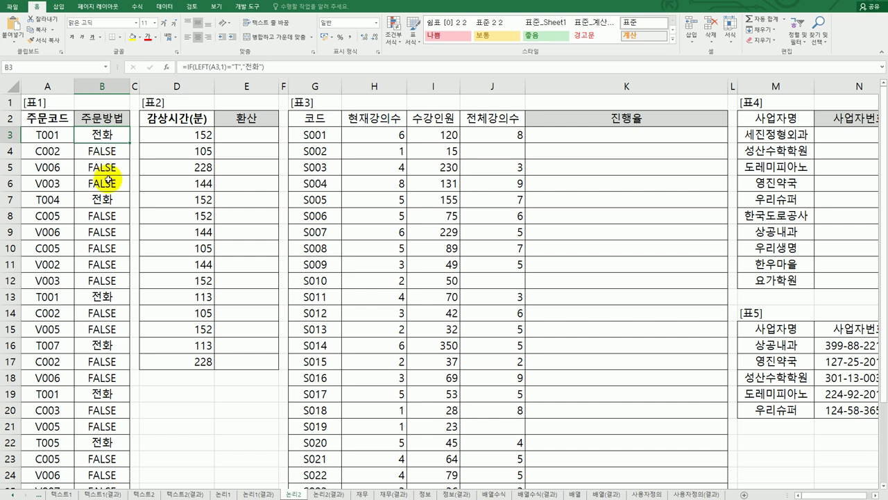
Nest a copy of B3's IF expression as the value if false of the original IF
double_click(115, 134)
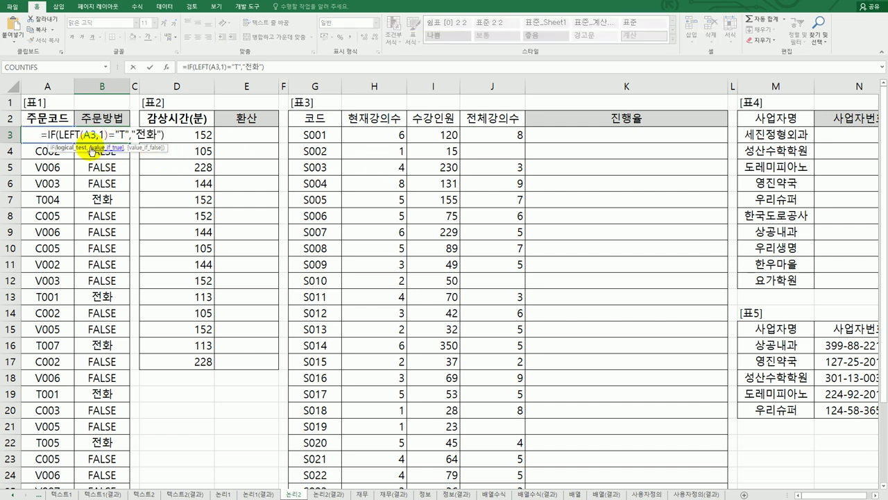
left_click_drag(49, 133, 168, 132)
key("ctrl+c")
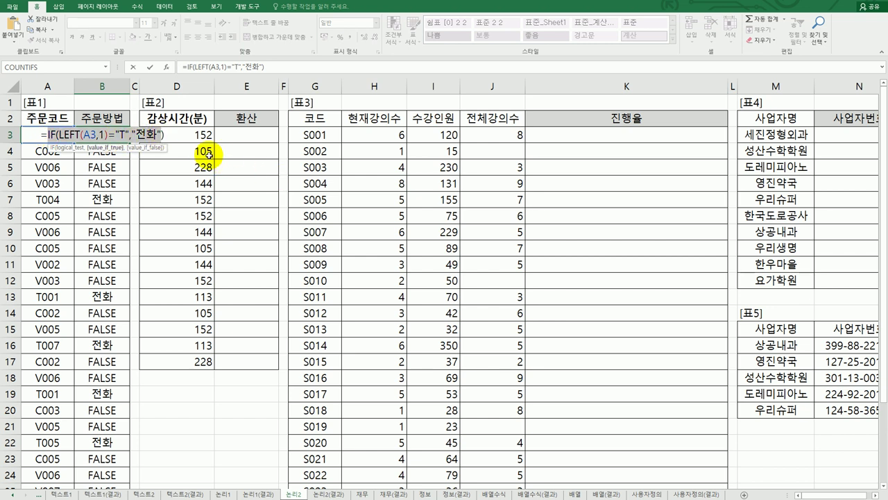
left_click(167, 132)
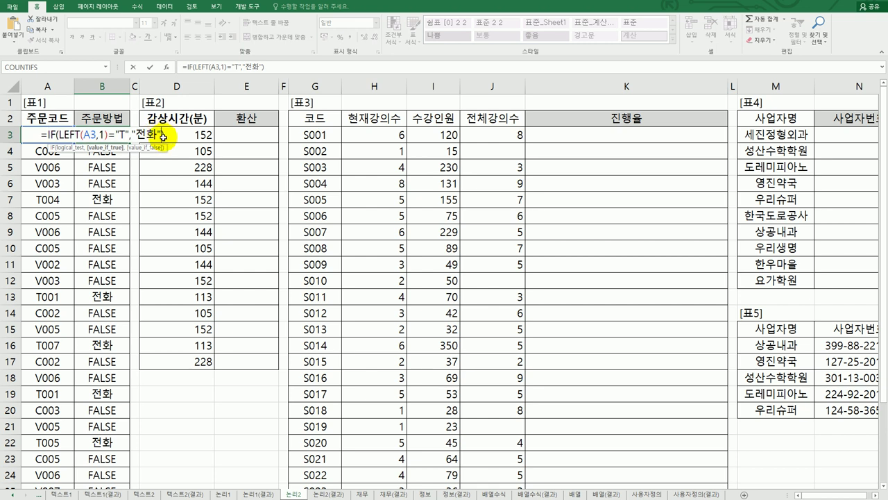
type(",")
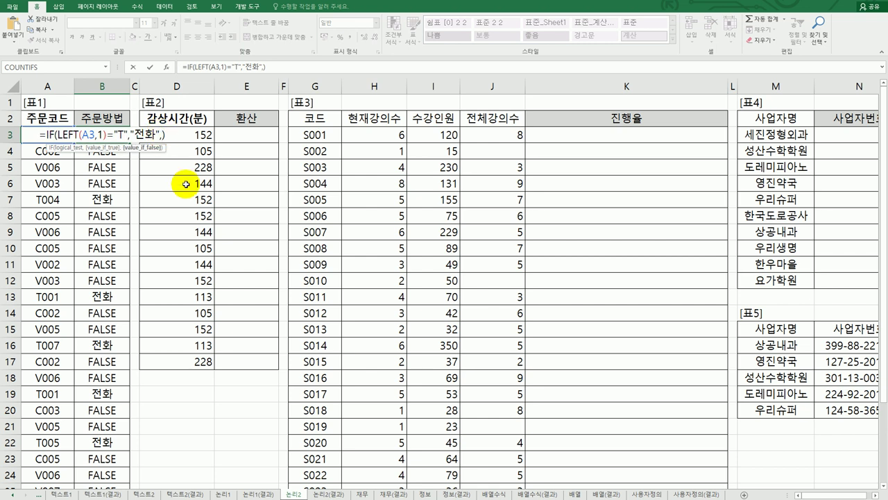
key("ctrl+v")
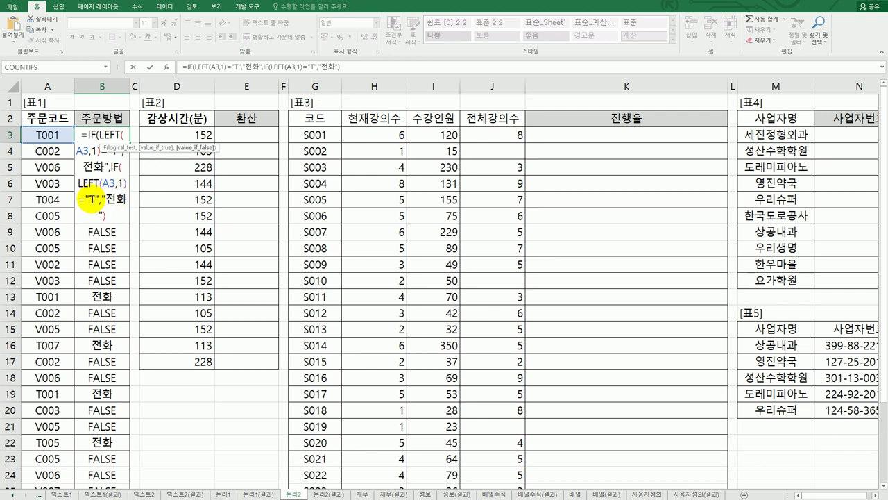
Change the nested IF's test letter to "C" and its value if true to "온라인"
left_click(92, 202)
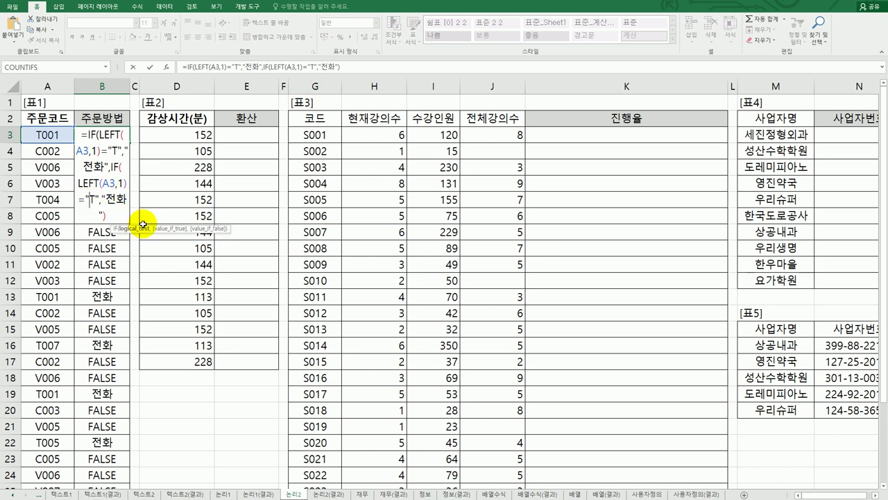
key("BackSpace")
type("C")
key("Right")
key("Right")
key("Left")
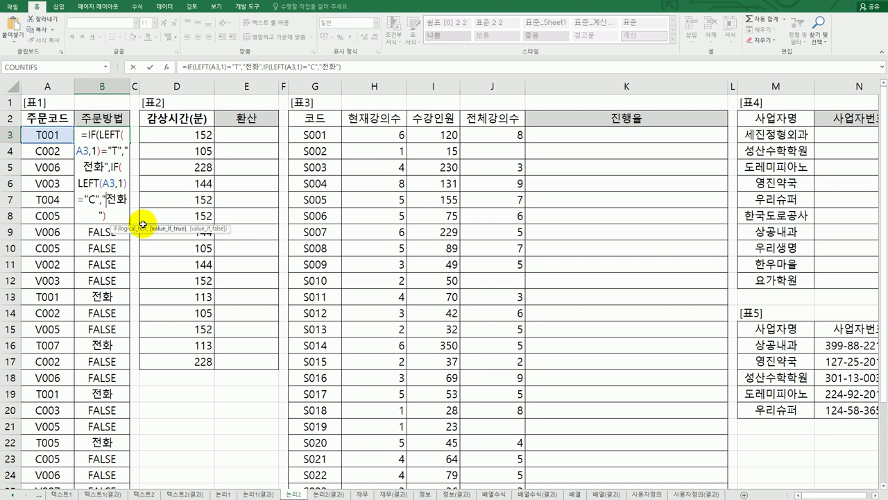
key("shift+Right")
key("shift+Right")
type("온라인\"")
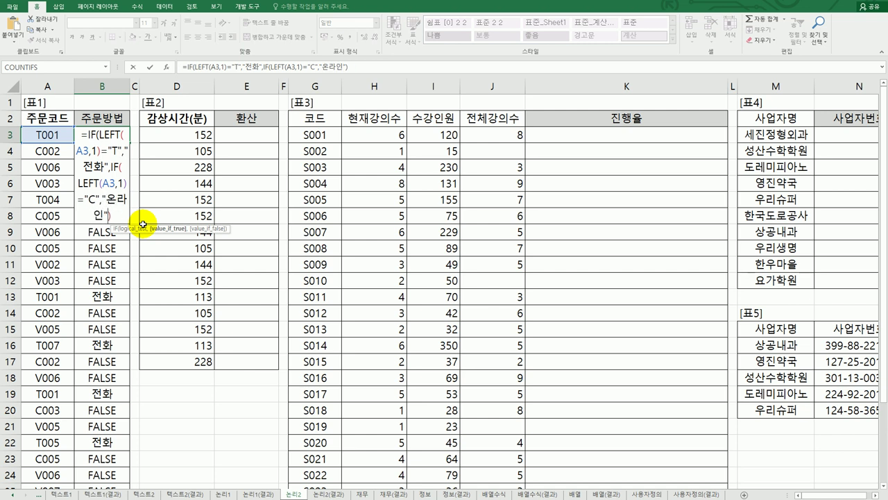
Set the nested IF's value if false to "방문", close both IF functions and enter the formula in B3
type(",")
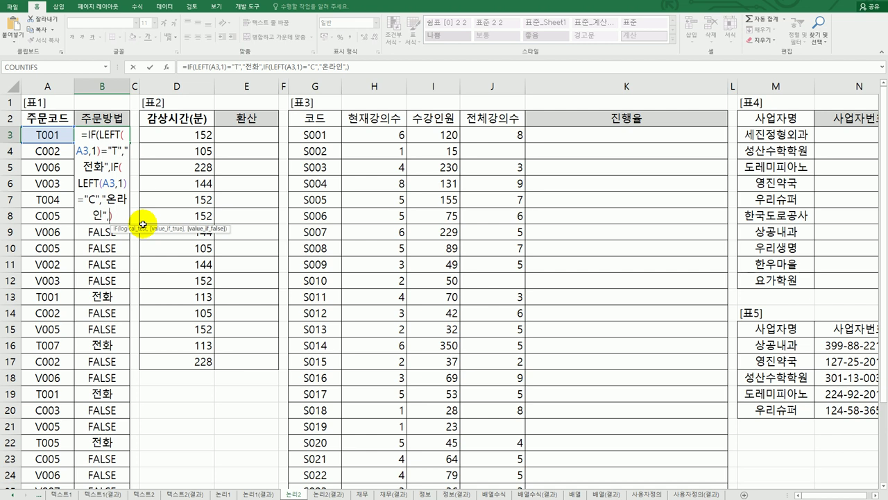
type("\"방문\"")
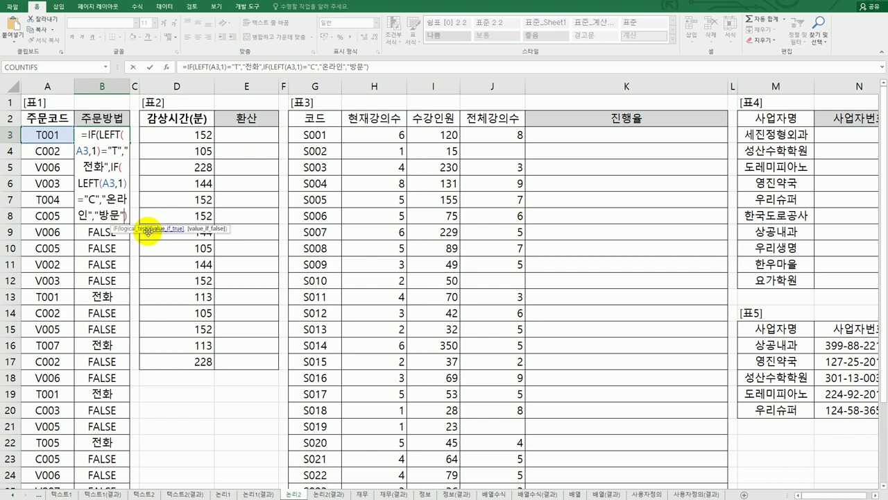
type(")")
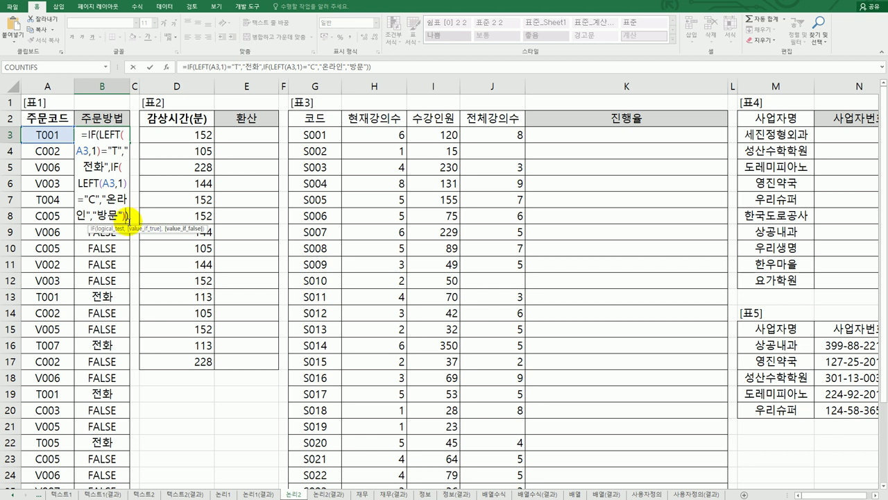
key("Return")
Fill B3's nested IF formula down the 주문방법 column and check the results against several order codes
left_click(118, 136)
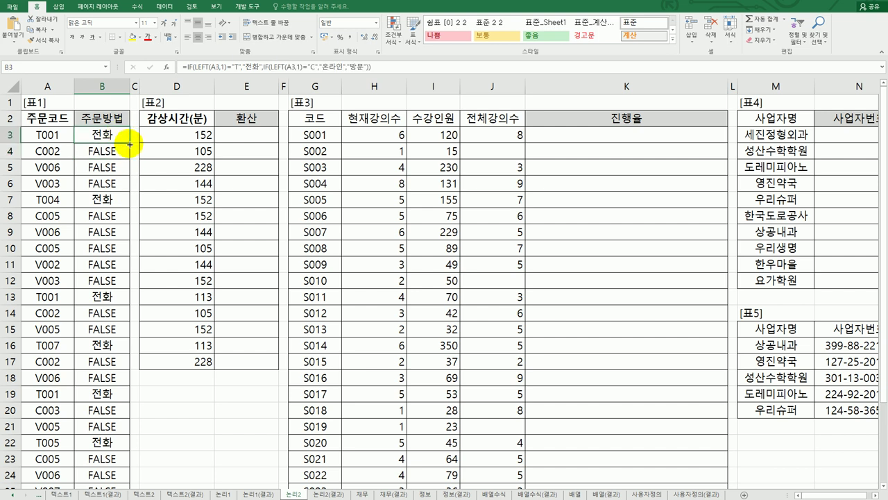
double_click(129, 144)
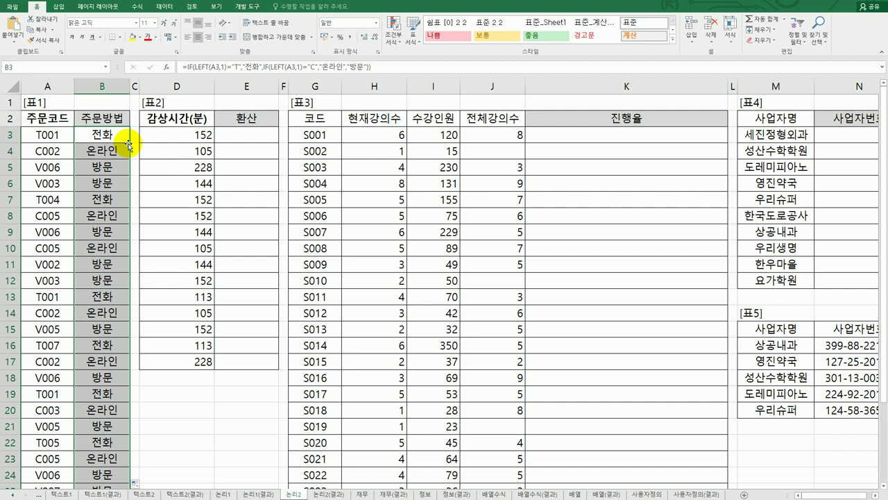
left_click(104, 138)
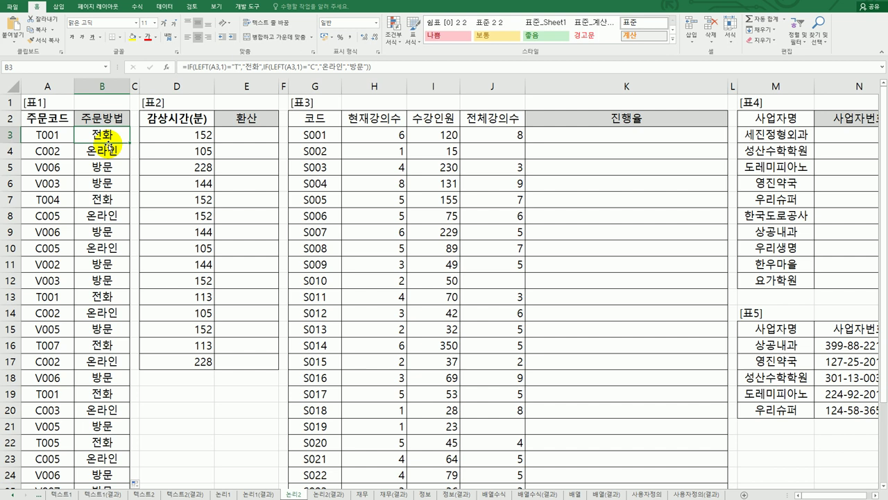
left_click(59, 136)
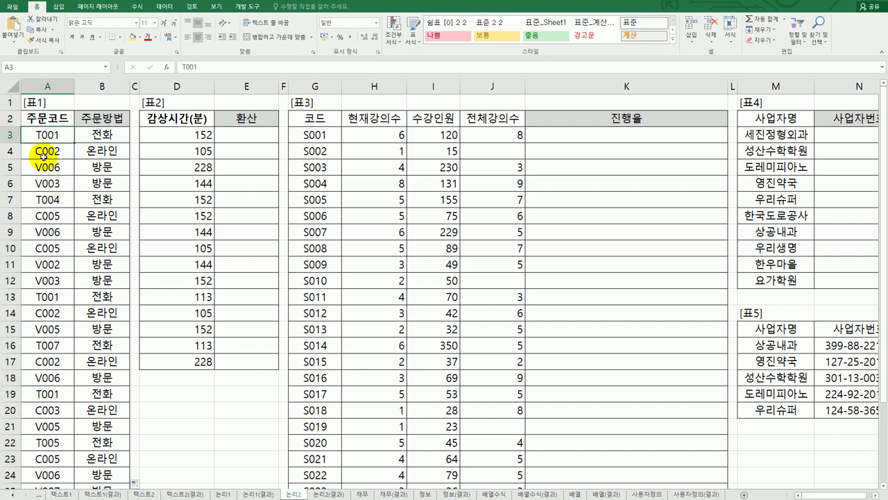
left_click(107, 199)
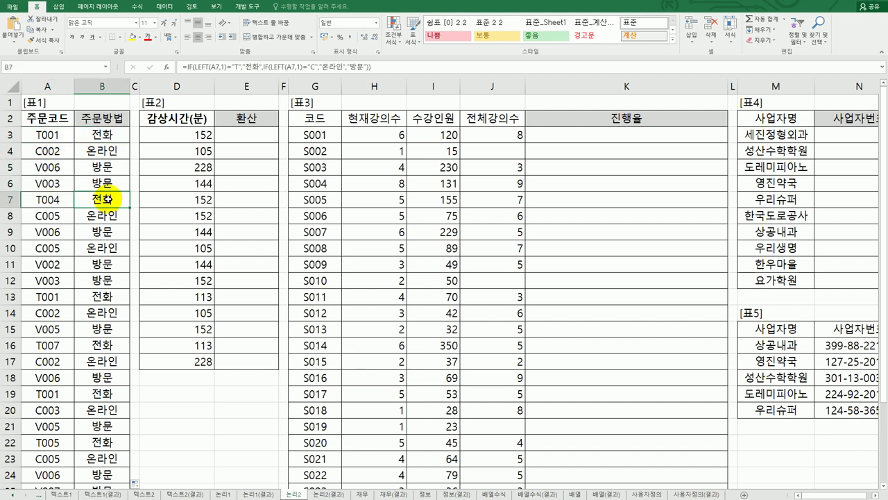
left_click(47, 296)
left_click(121, 299)
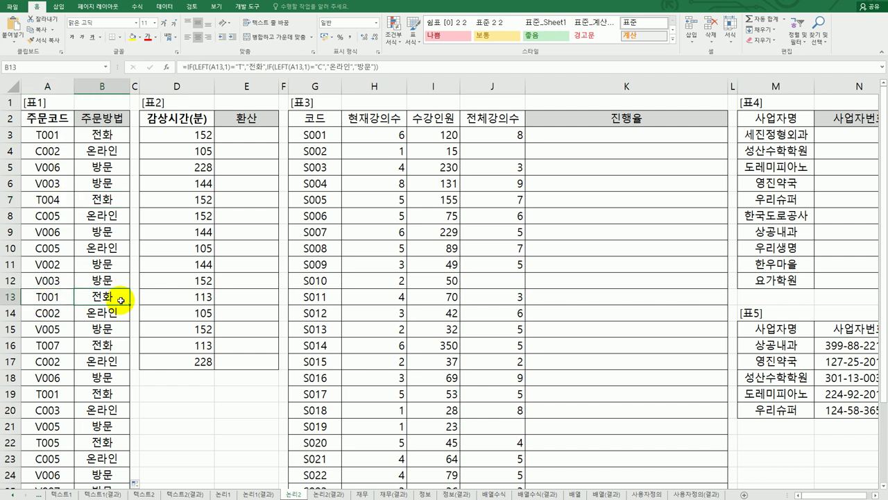
left_click(111, 134)
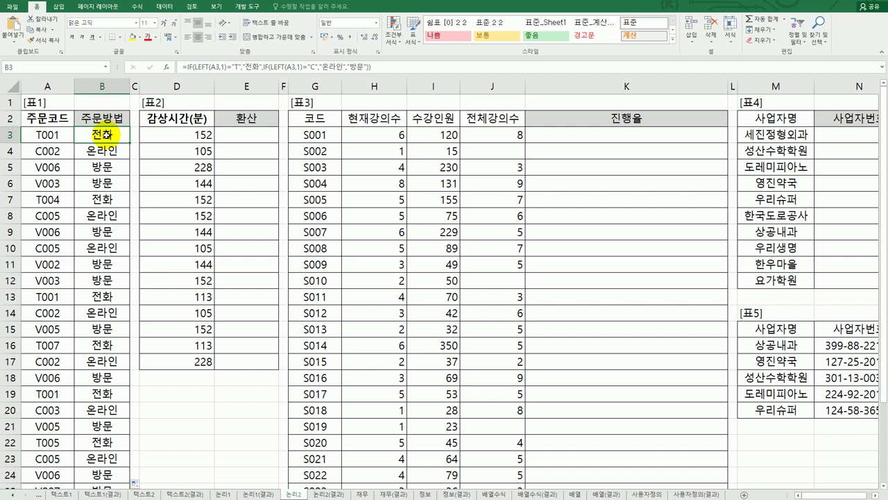
double_click(104, 133)
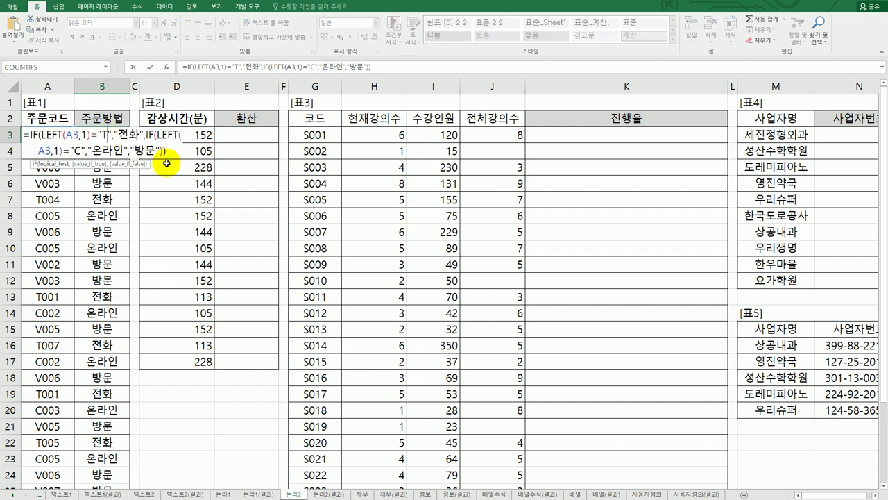
left_click(136, 133)
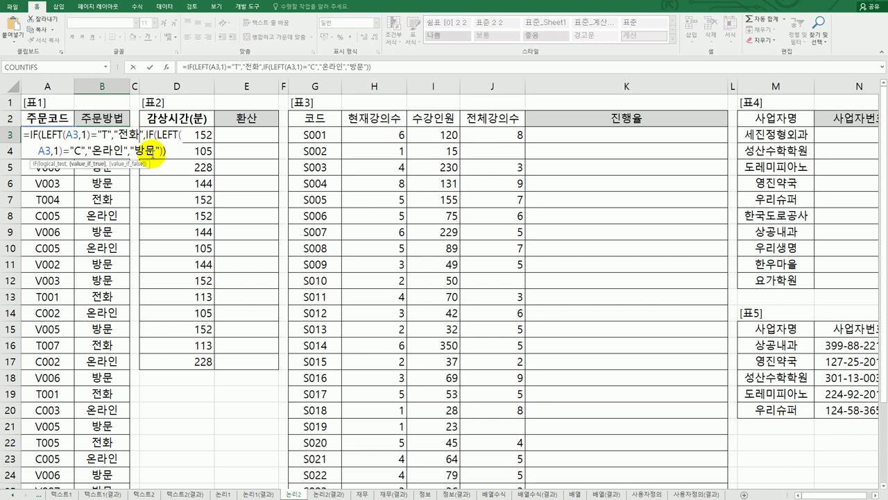
type("(")
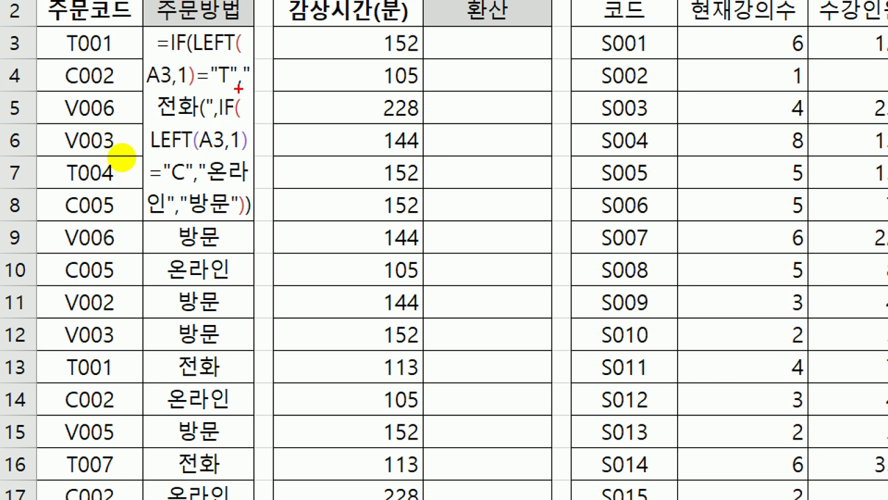
left_click_drag(159, 123, 196, 120)
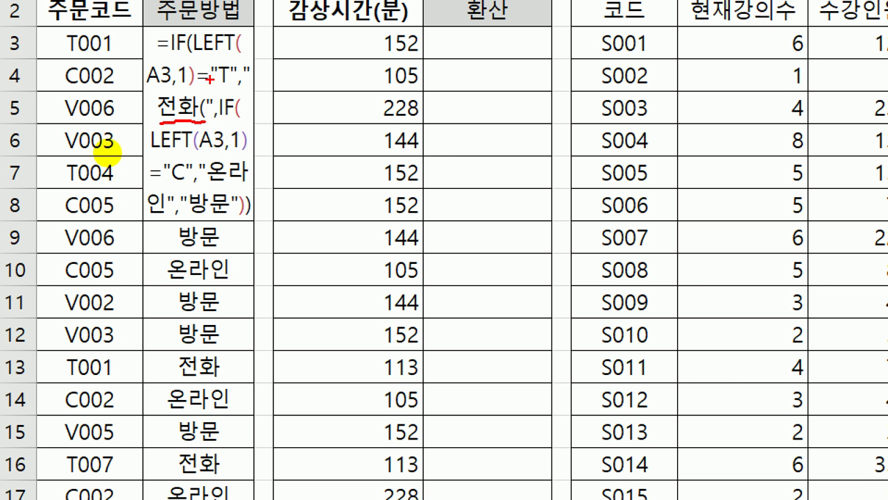
mouse_move(212, 86)
left_mouse_down()
mouse_move(219, 104)
mouse_move(239, 85)
left_mouse_up()
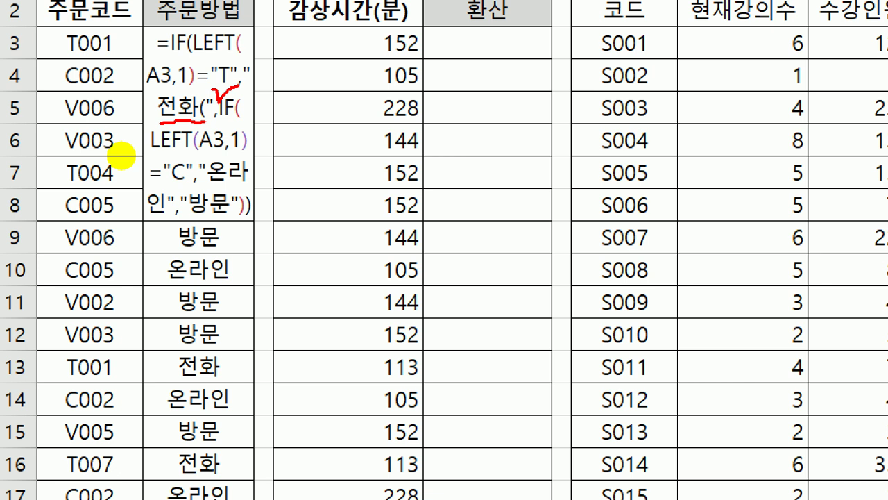
left_click_drag(235, 87, 242, 81)
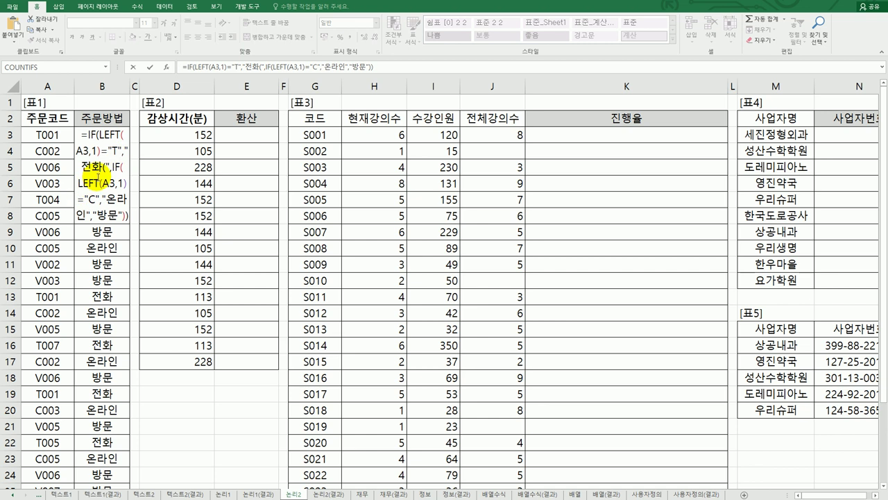
left_click(108, 168)
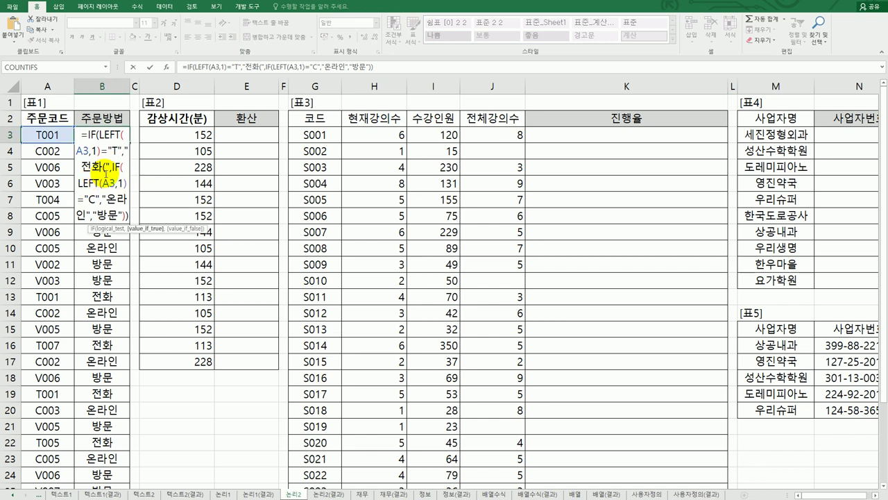
left_click(110, 172)
type("&")
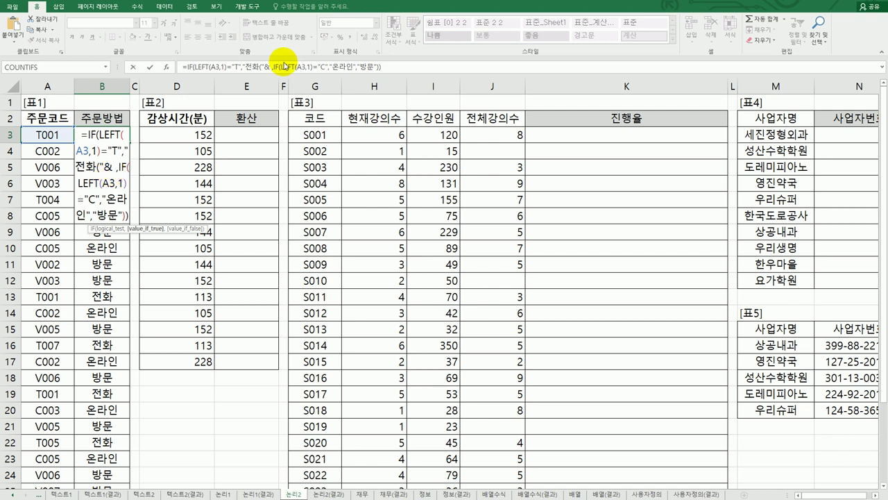
left_click(269, 69)
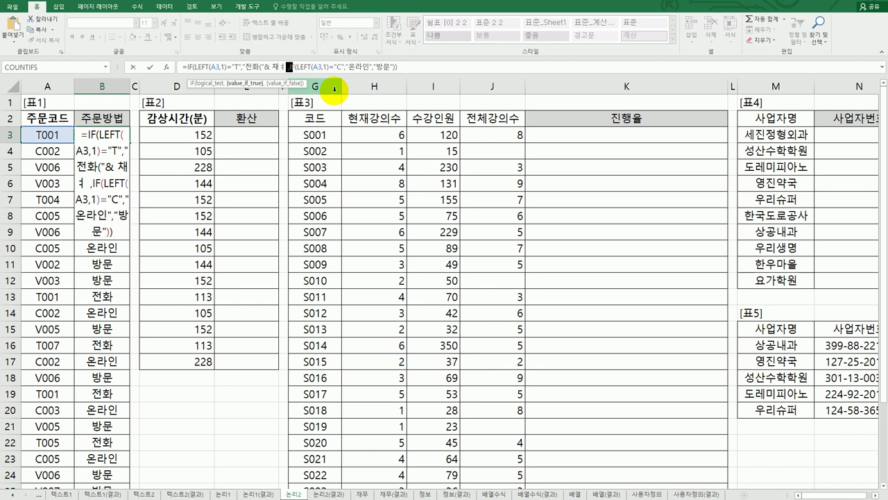
type("counti")
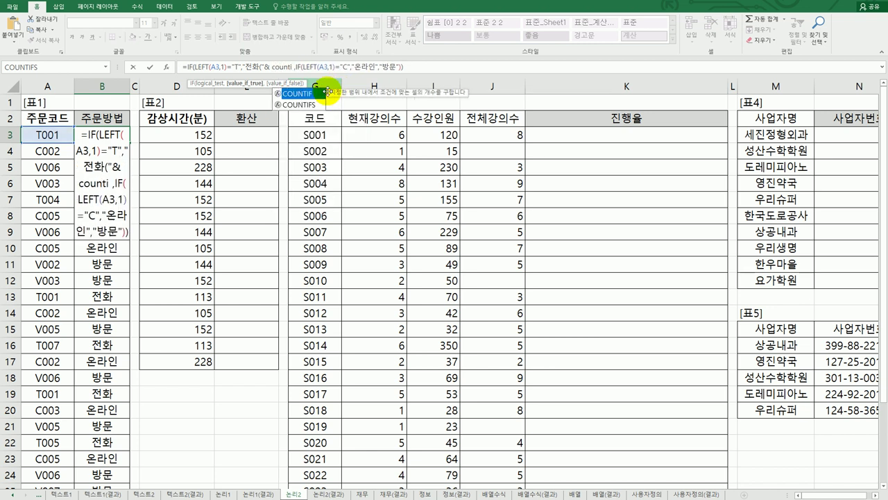
double_click(319, 95)
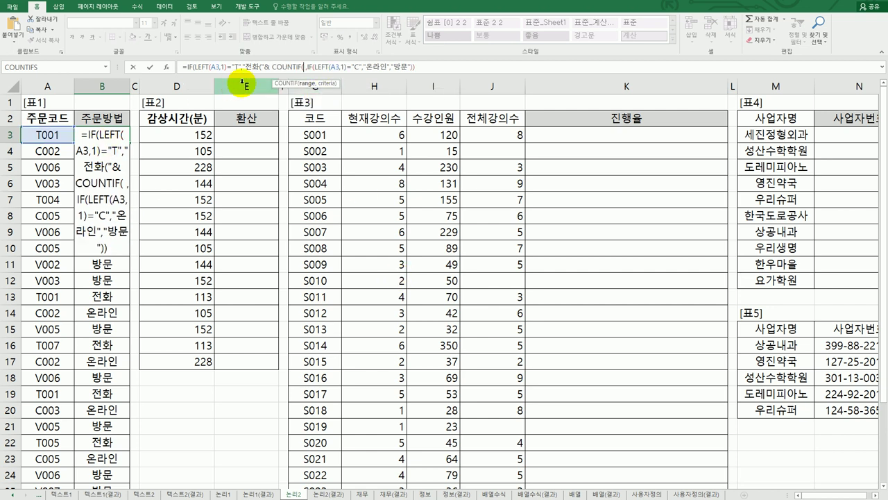
left_click(165, 67)
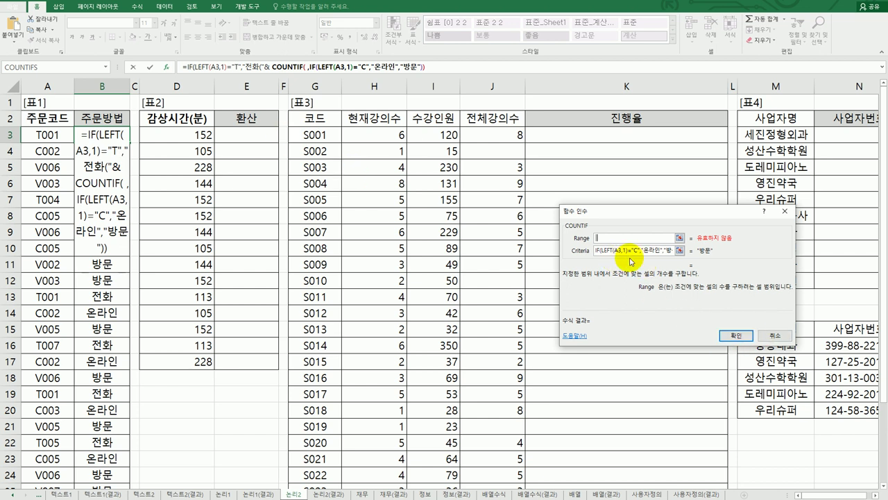
left_click(775, 335)
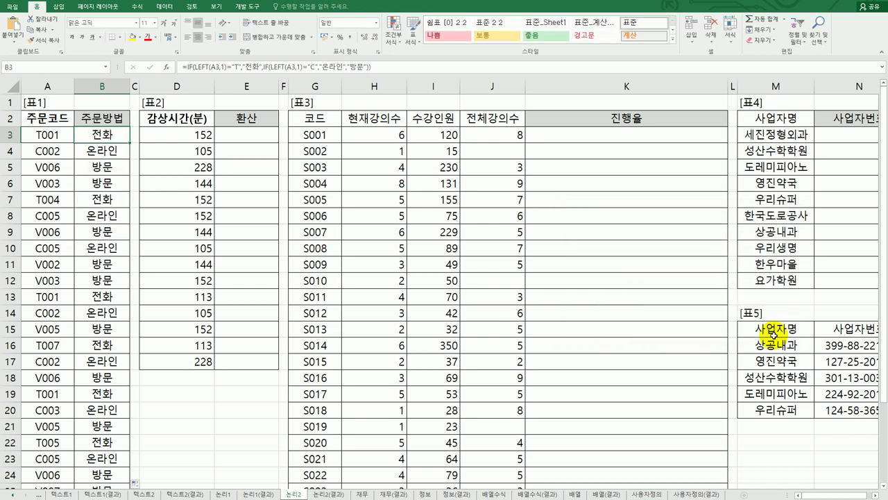
In B3's formula, extend the first IF's value if true to "전화(" joined by & to a COUNTIF function
left_click(261, 68)
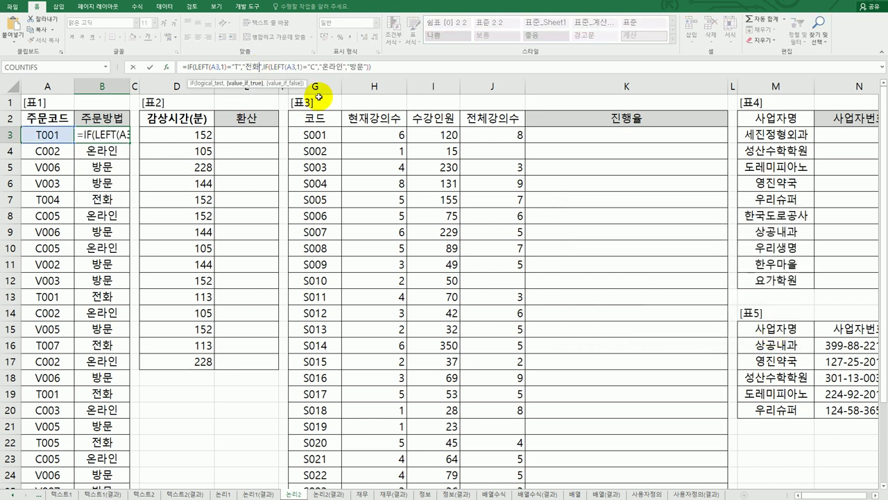
type("(\"")
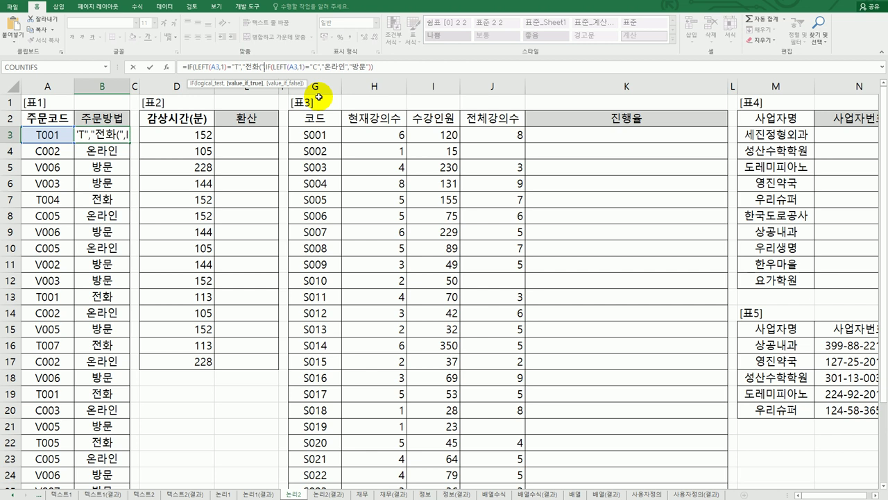
type("&")
type("coun")
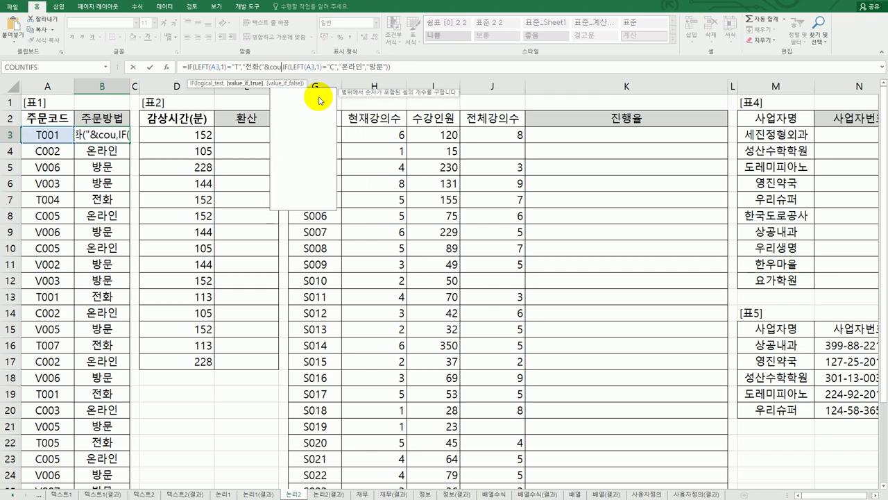
key("Down")
key("Down")
key("Down")
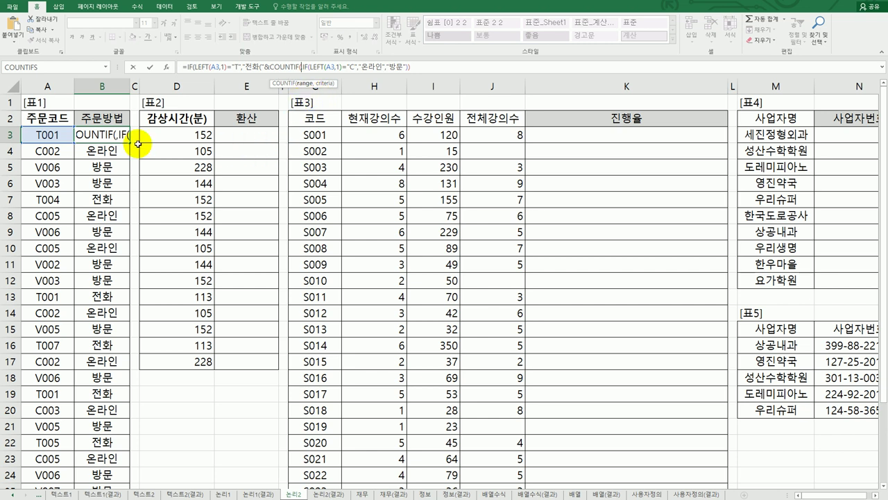
Set the COUNTIF's range to the expanding reference $A$3:A3, with only its starting cell absolute
left_click(45, 135)
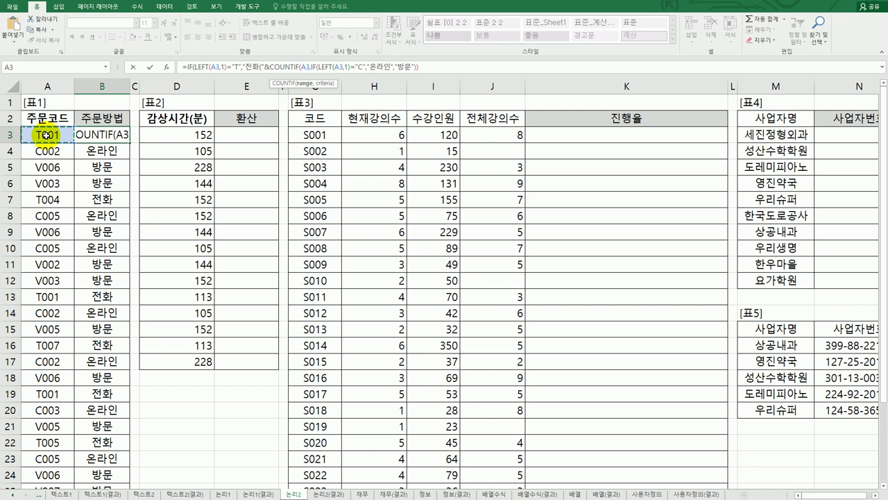
type(":")
left_click(44, 136)
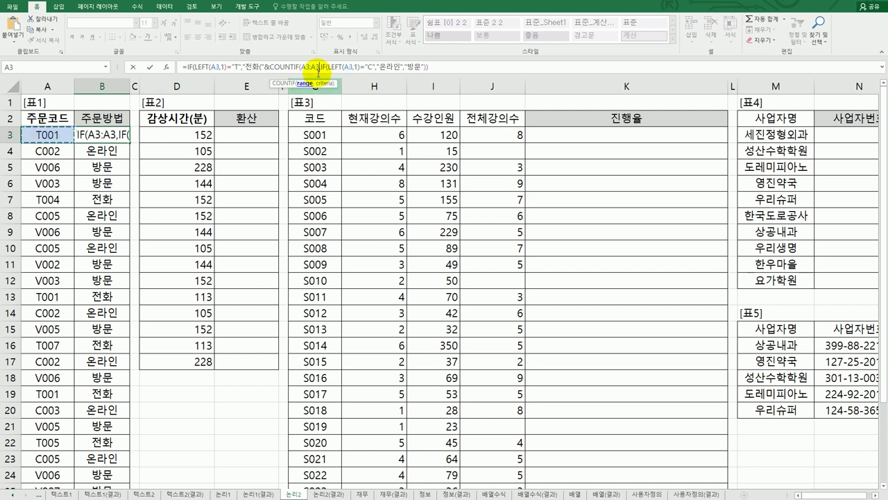
left_click(302, 67)
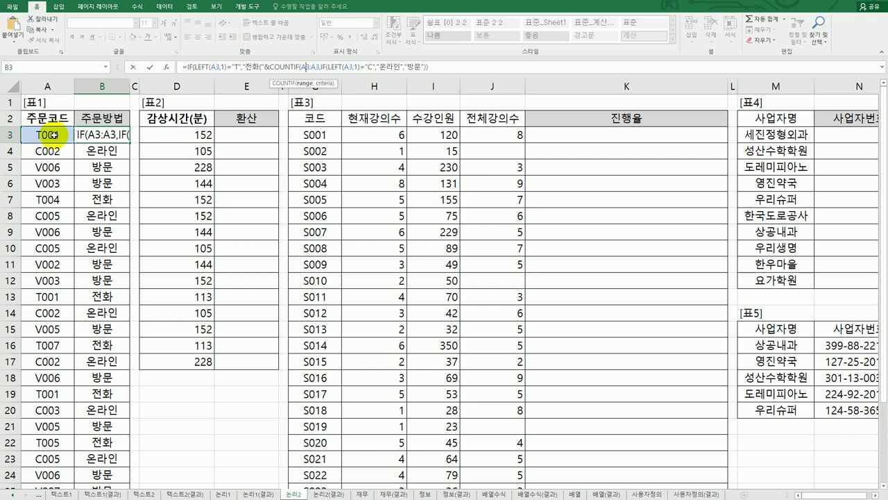
key("F4")
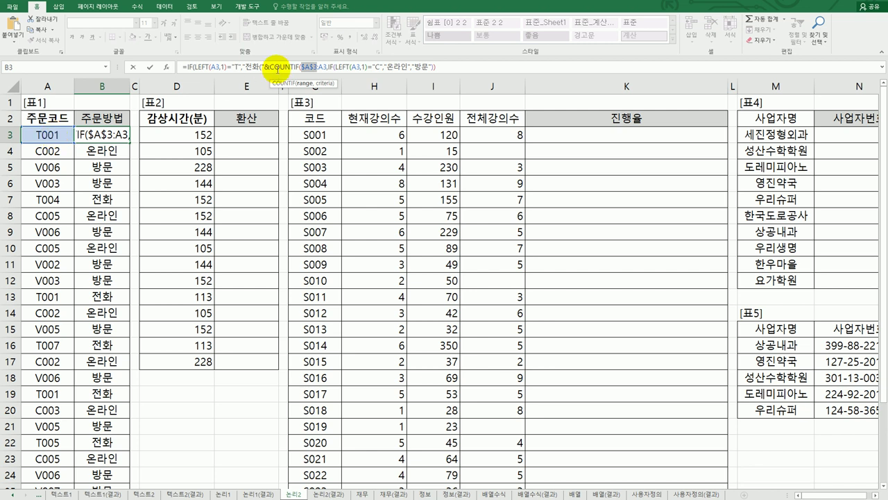
Set the COUNTIF criteria in B3's formula to "T*", close the function, and fill the formula down the 주문방법 column
left_click(106, 136)
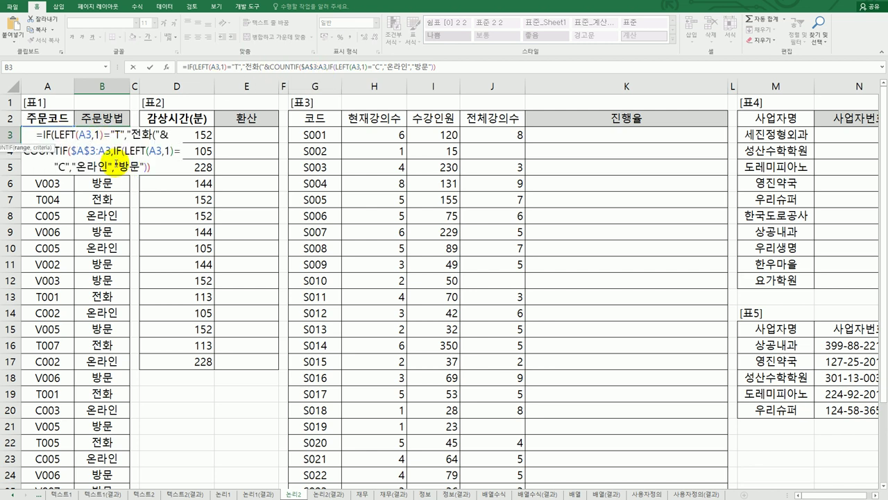
left_click(112, 151)
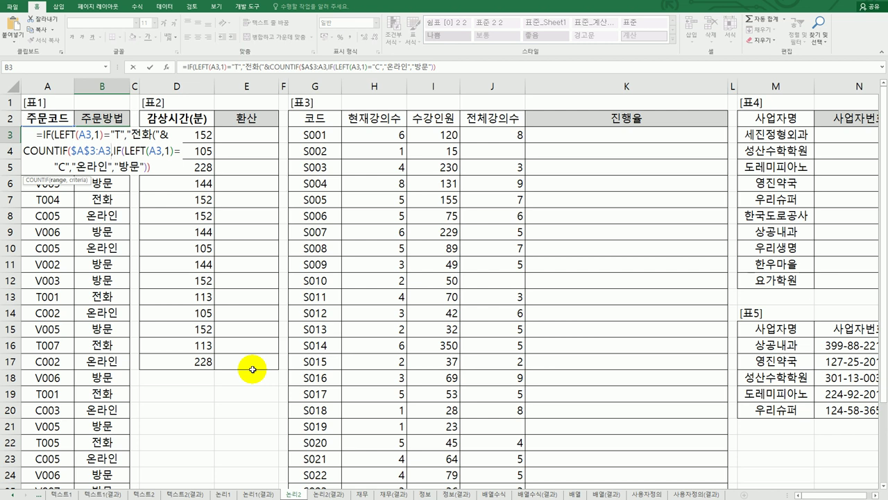
type(",")
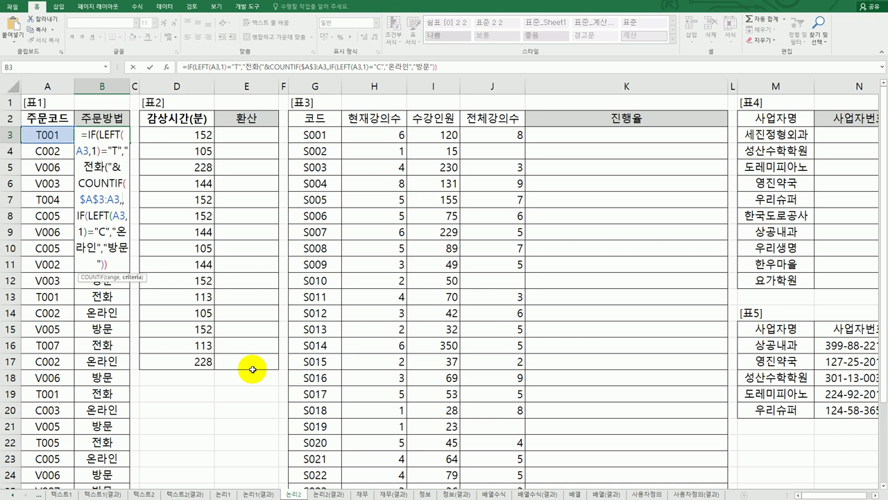
type("\"T*")
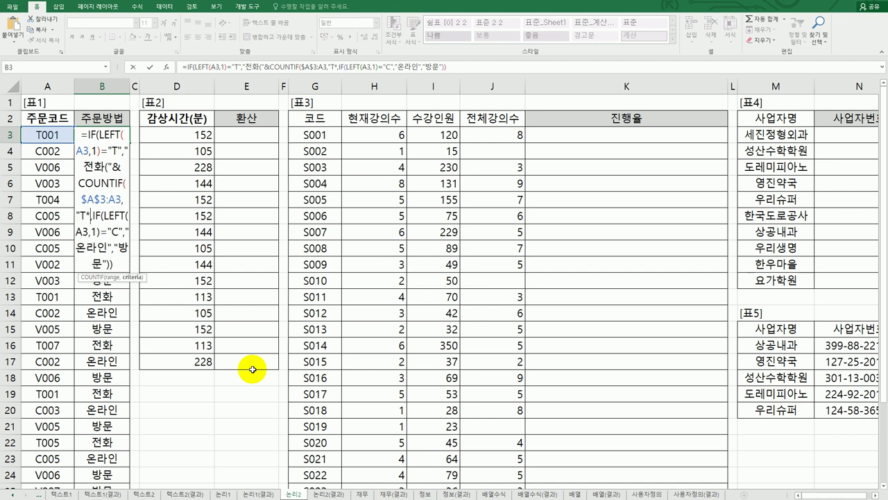
type("\"")
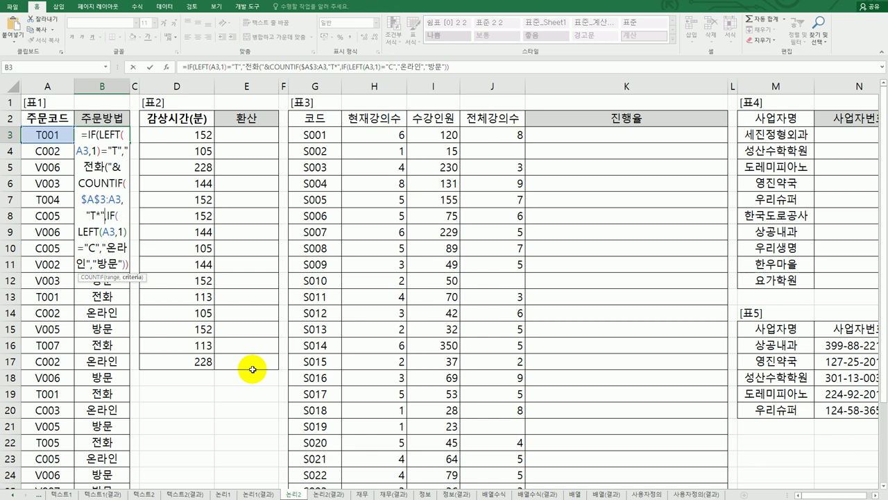
type(")")
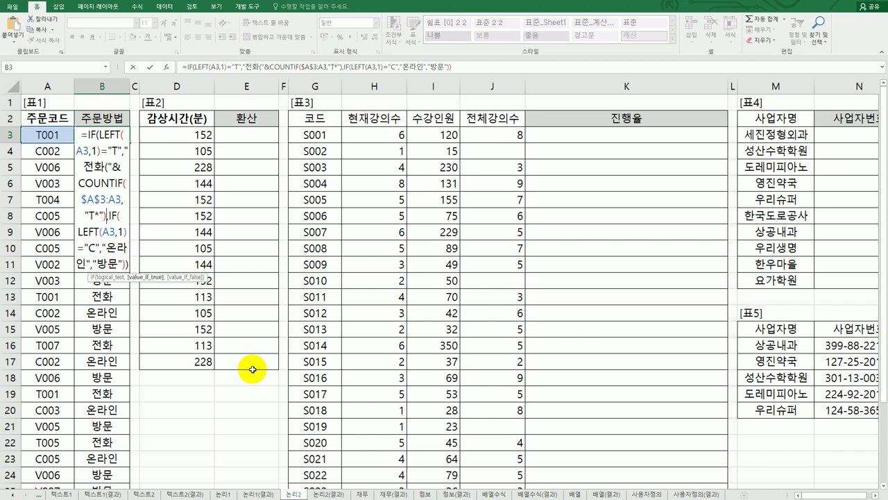
key("Return")
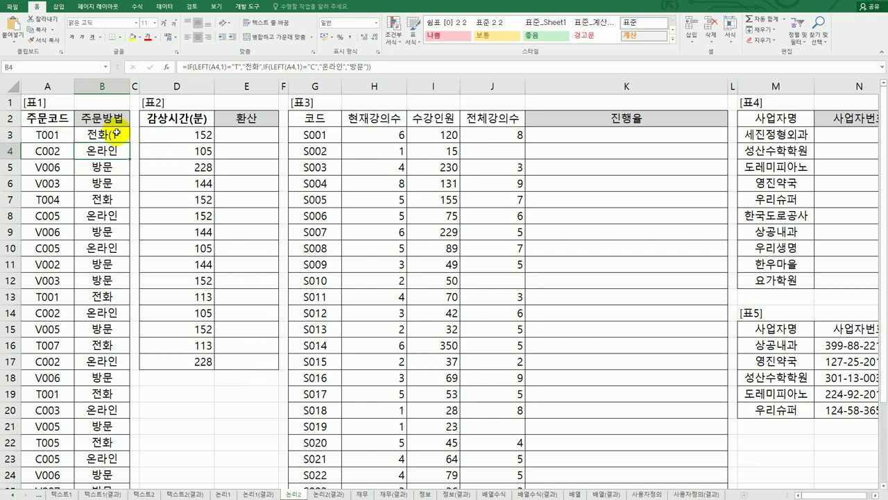
left_click(122, 136)
double_click(129, 143)
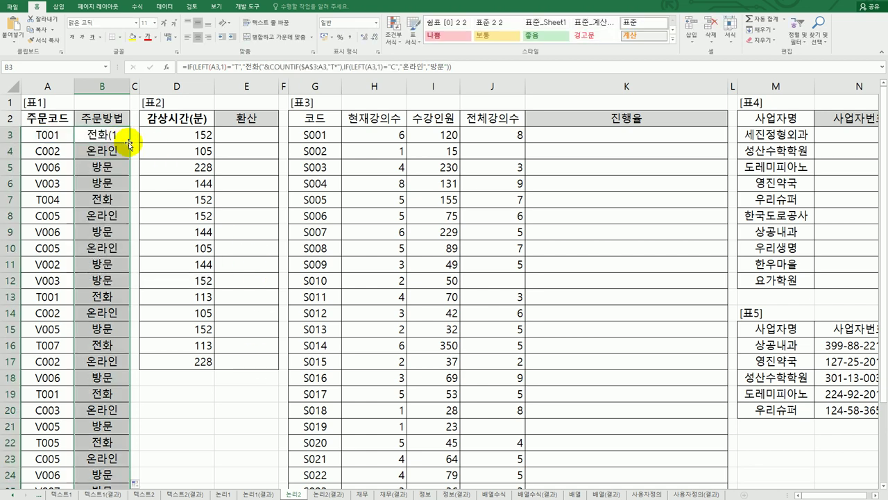
Insert a blank column at column C, just after 표1's 주문방법 column
left_click(134, 85)
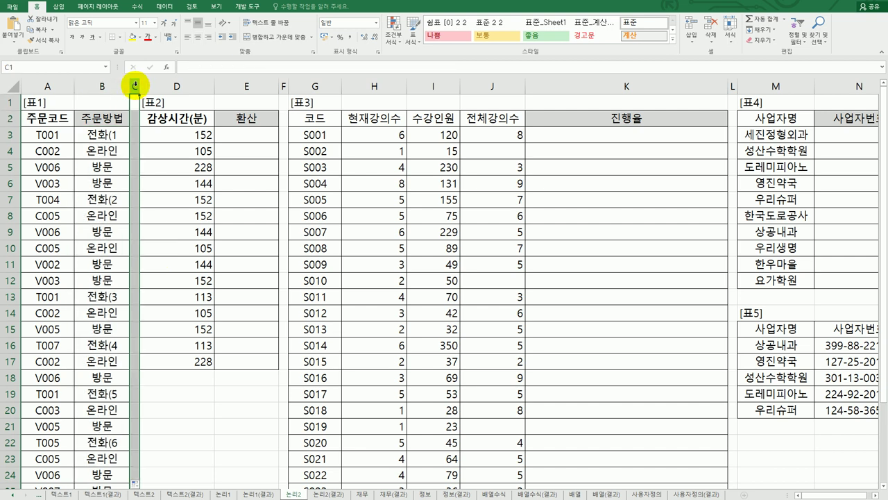
right_click(134, 85)
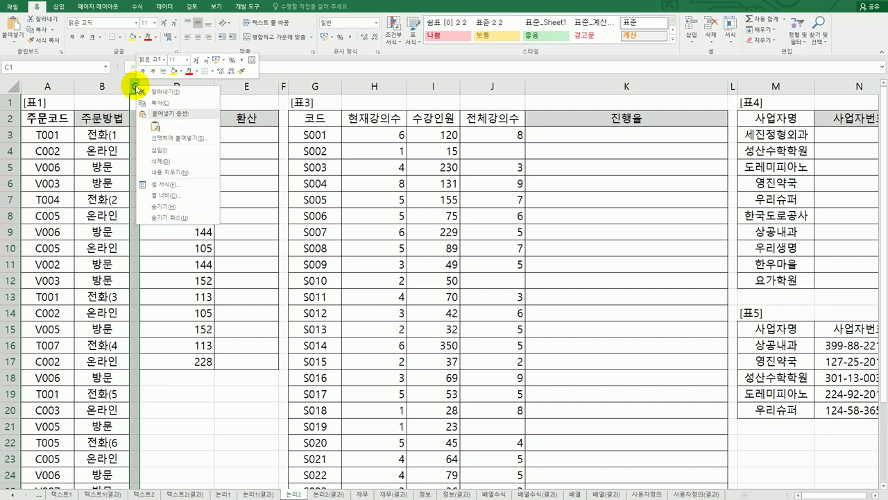
left_click(161, 147)
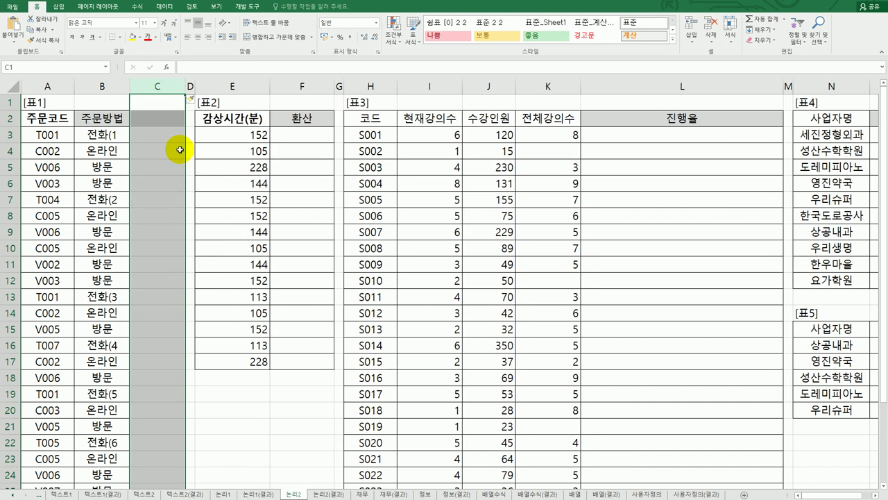
Start a COUNTIF formula in C3 and open its function arguments
left_click(162, 114)
left_click(161, 137)
type("=")
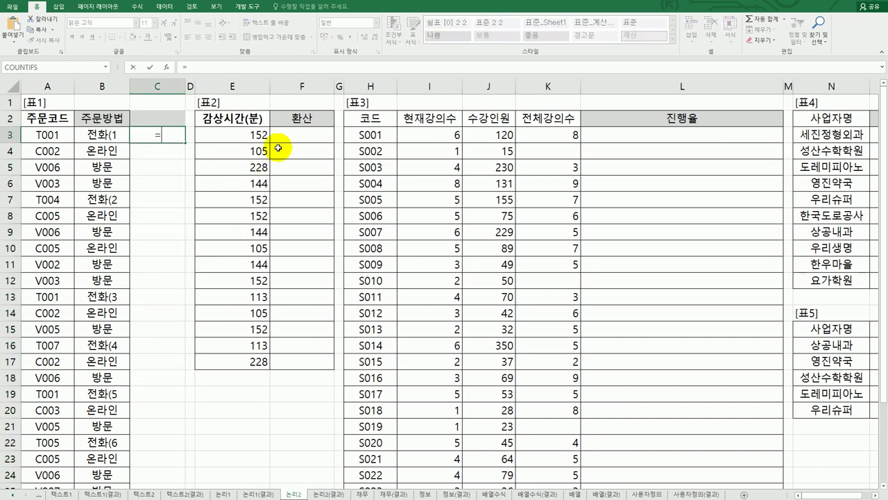
type("coun")
key("Down")
key("Down")
key("Down")
key("Tab")
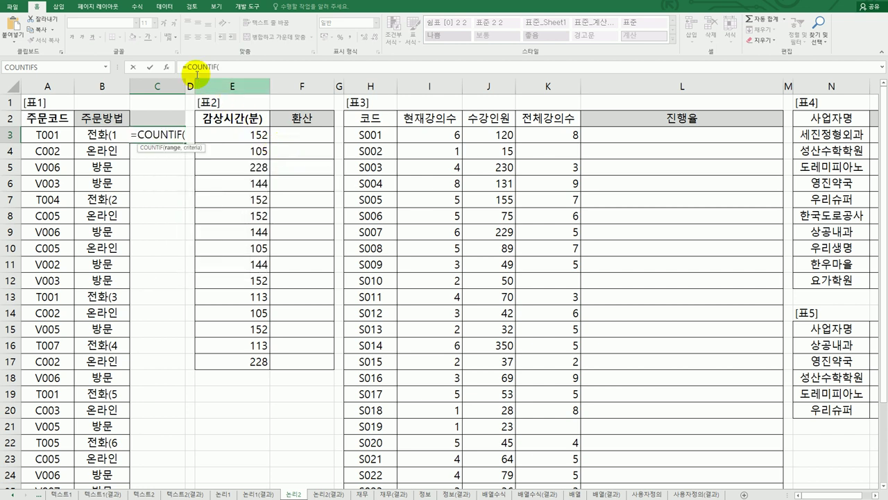
left_click(166, 66)
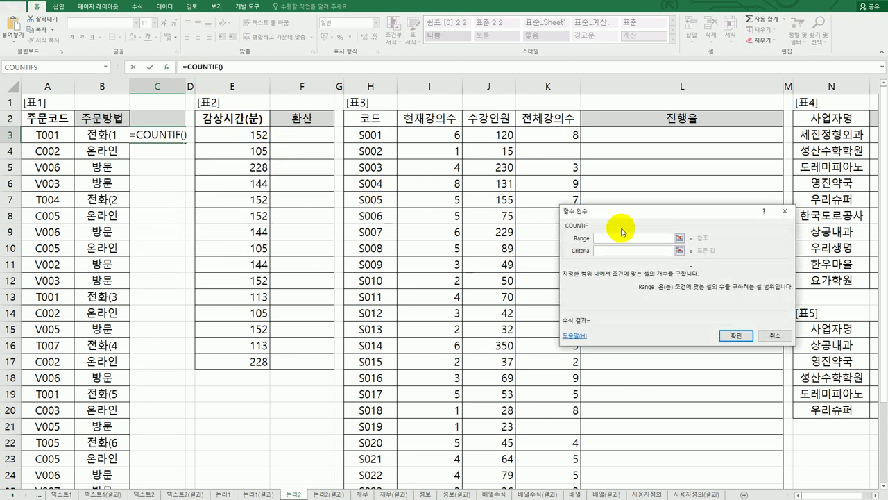
Set the COUNTIF's range to A3:A3 and its criteria to T*
left_click_drag(627, 213, 441, 156)
left_click(49, 134)
mouse_move(49, 134)
left_mouse_down()
mouse_move(35, 489)
mouse_move(31, 440)
mouse_move(44, 452)
mouse_move(50, 67)
mouse_move(50, 139)
left_mouse_up()
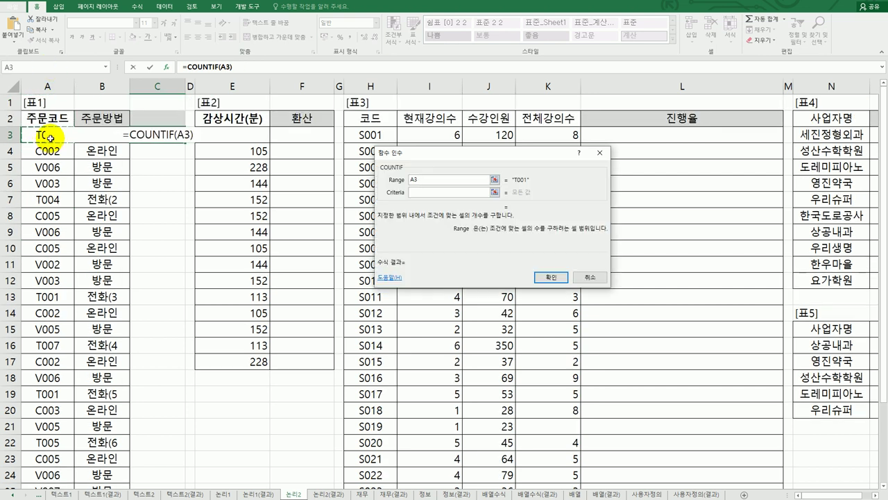
left_click(50, 138)
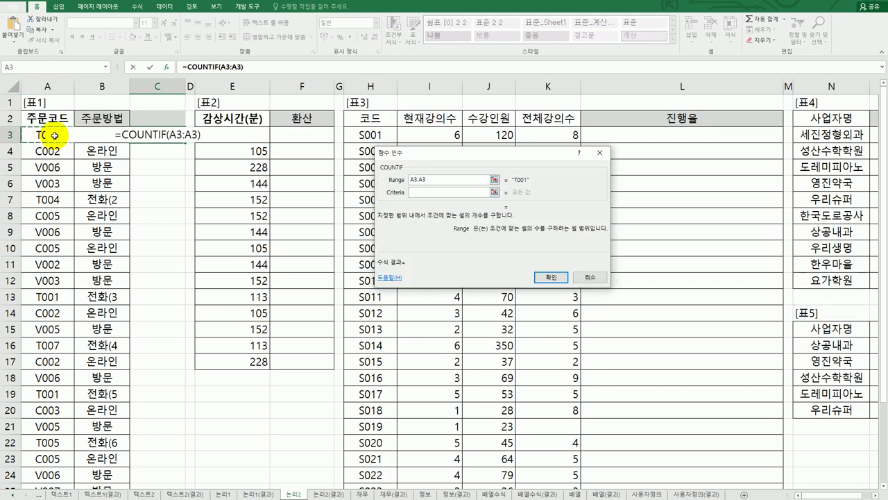
left_click(426, 193)
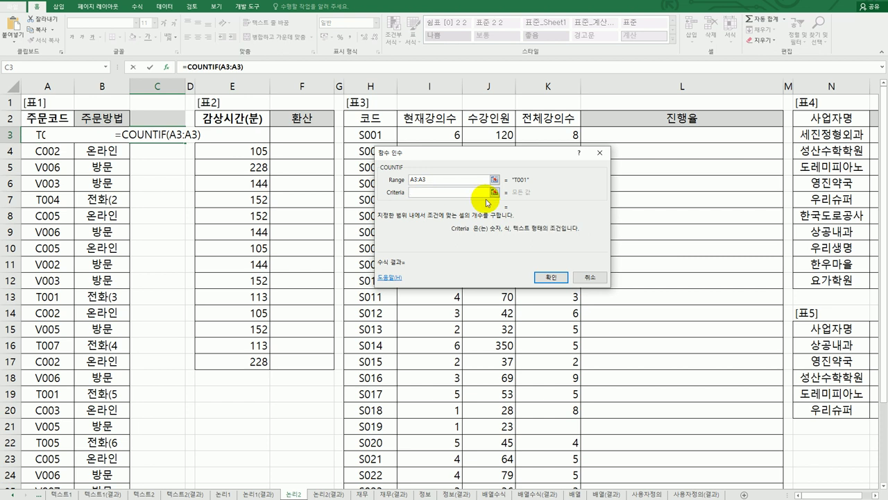
type("T*")
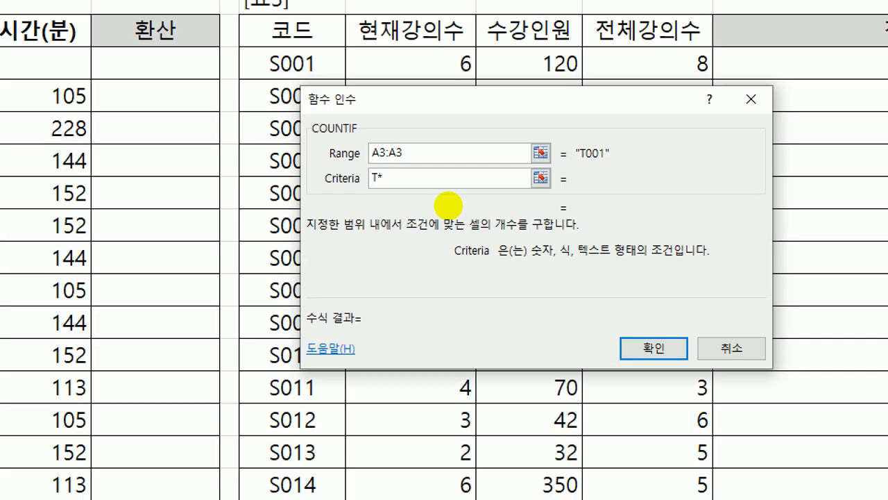
Make the range's starting cell absolute as $A$3:A3 and enter the COUNTIF formula in C3
mouse_move(422, 182)
left_mouse_down()
mouse_move(340, 166)
mouse_move(440, 198)
left_mouse_up()
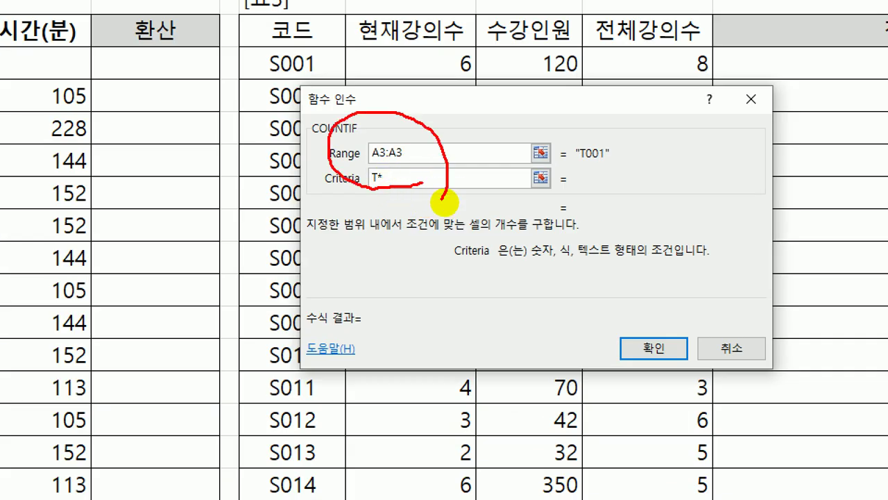
left_click_drag(370, 135, 394, 126)
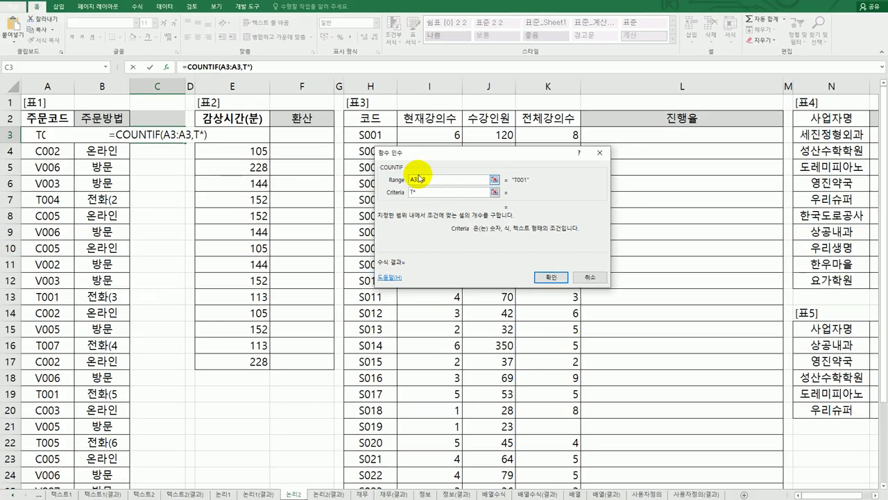
left_click(384, 152)
key("F4")
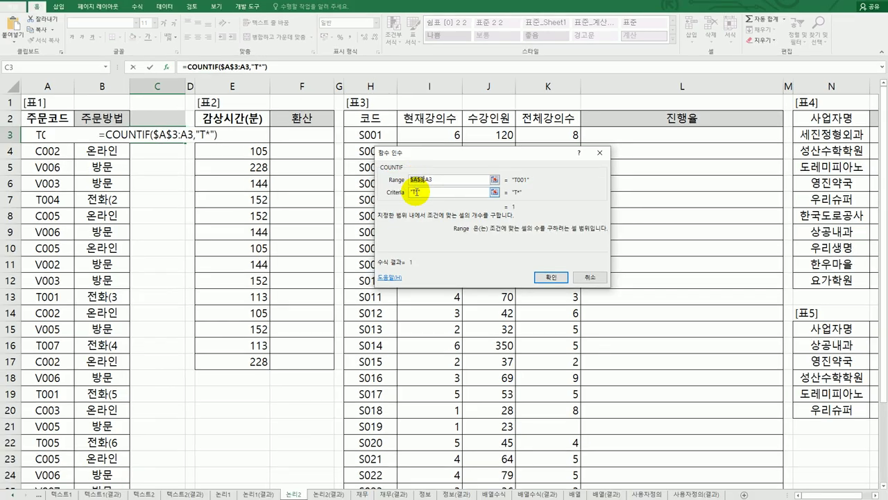
left_click(556, 277)
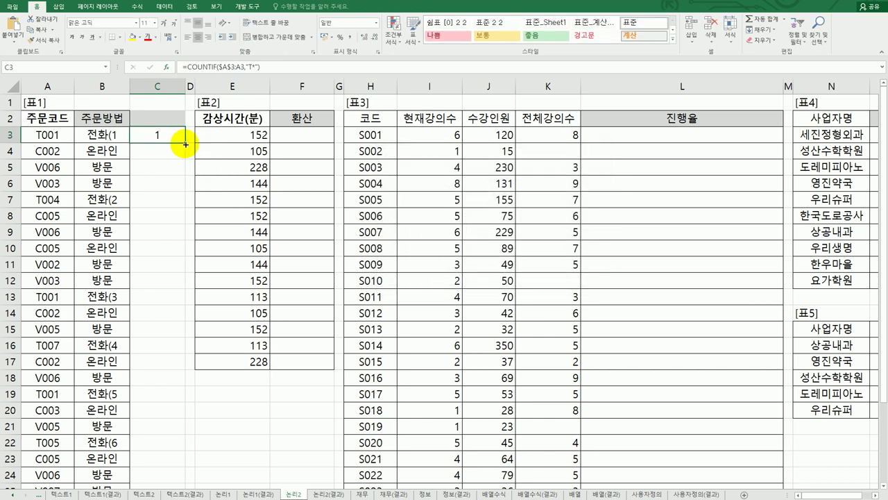
Fill C3's COUNTIF formula down column C and inspect the running counts in the first rows
mouse_move(185, 145)
left_mouse_down()
mouse_move(159, 337)
mouse_move(150, 489)
mouse_move(152, 460)
left_mouse_up()
scroll(178, 357, "up", 1)
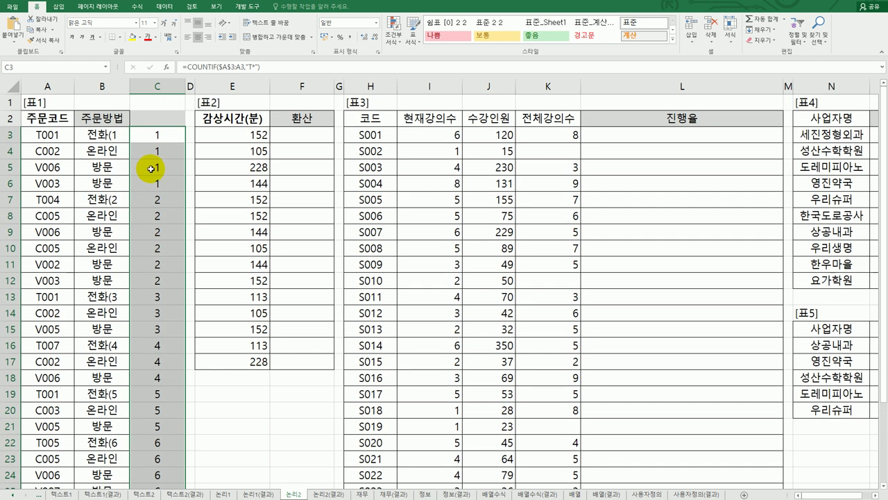
left_click_drag(158, 149, 147, 190)
left_click_drag(159, 154, 155, 194)
left_click(159, 133)
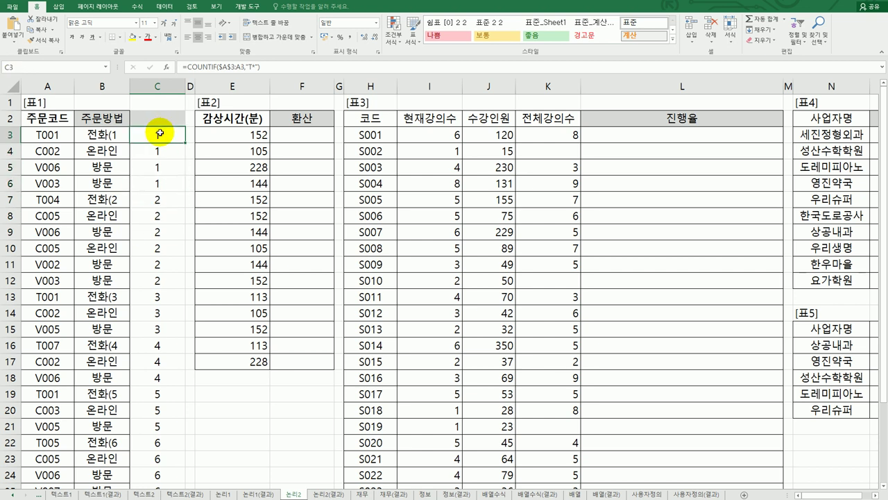
Compare the numbers in 주문방법 with column C's running counts for the T codes in rows 3, 7 and 13
left_click_drag(104, 133, 159, 133)
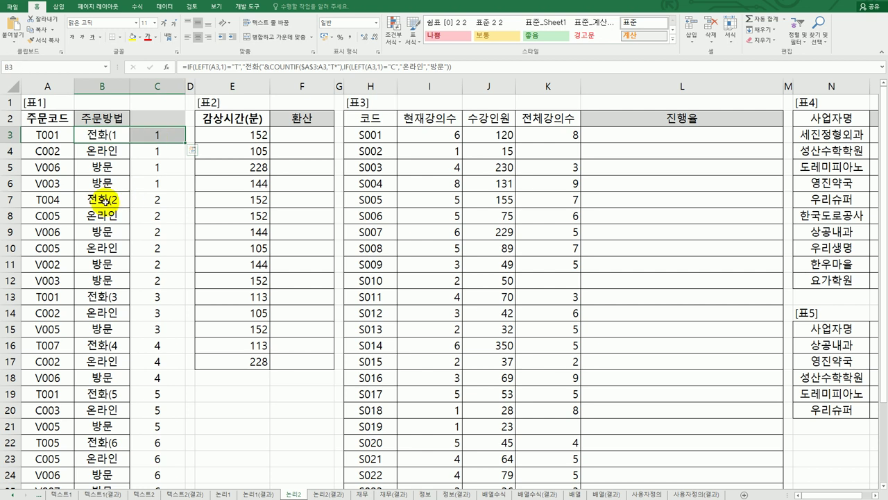
left_click_drag(117, 196, 158, 197)
left_click_drag(104, 295, 159, 297)
left_click(164, 298)
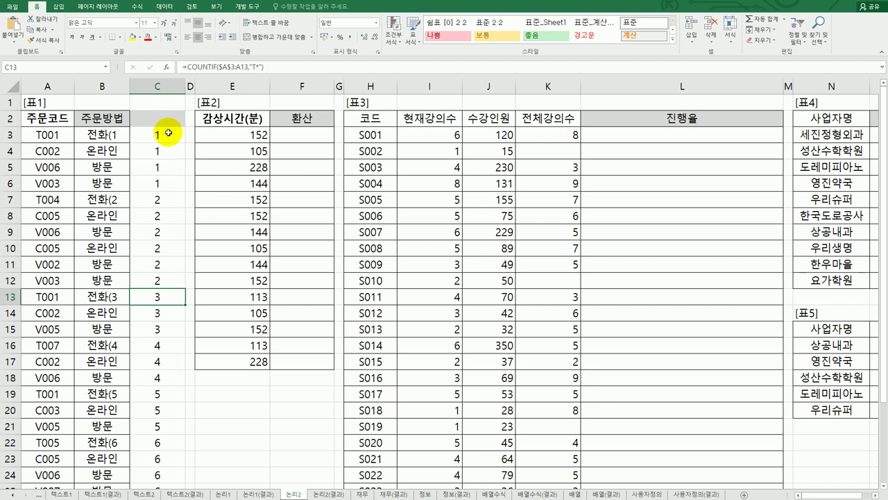
left_click(169, 135)
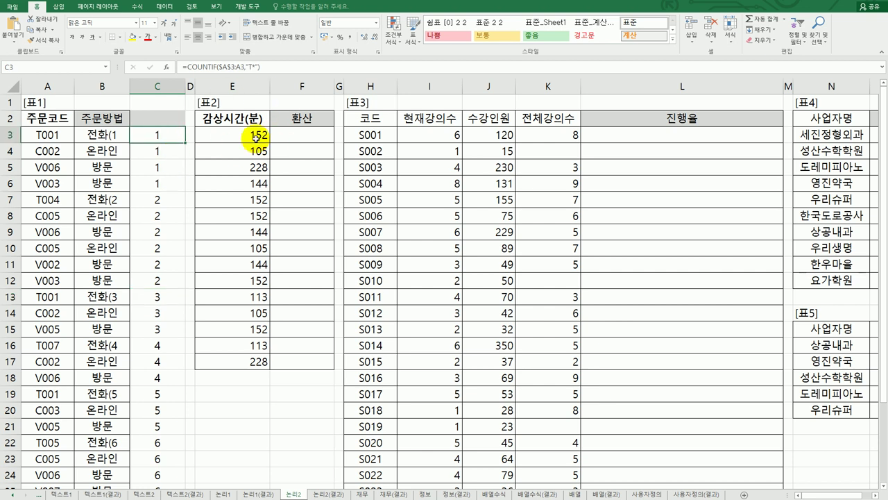
Append &")" after the COUNTIF in B3's formula and fill the formula down the 주문방법 column
left_click(105, 137)
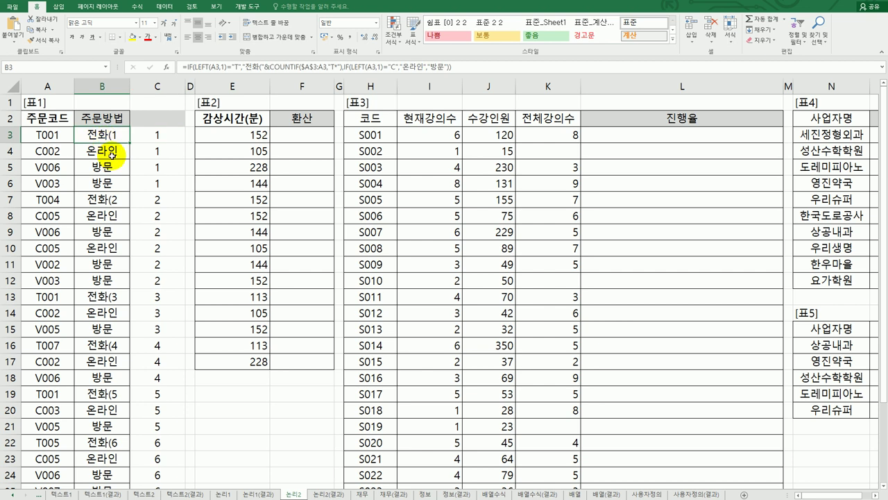
double_click(111, 134)
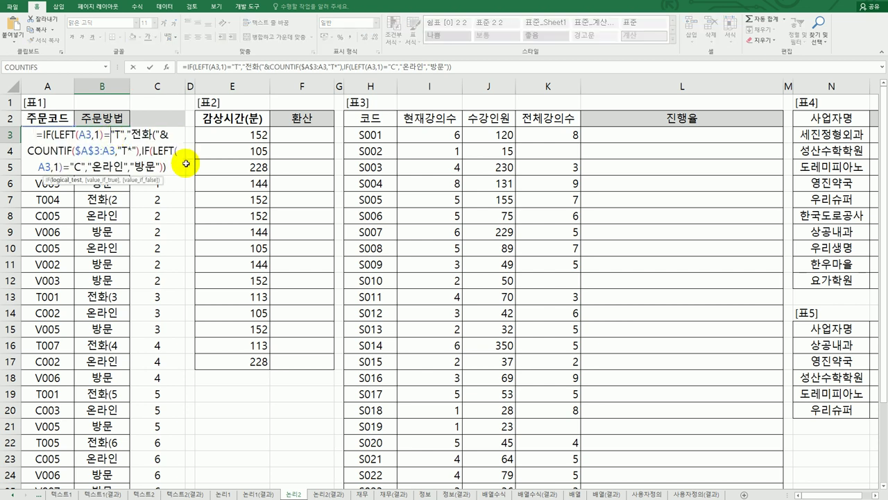
left_click(138, 153)
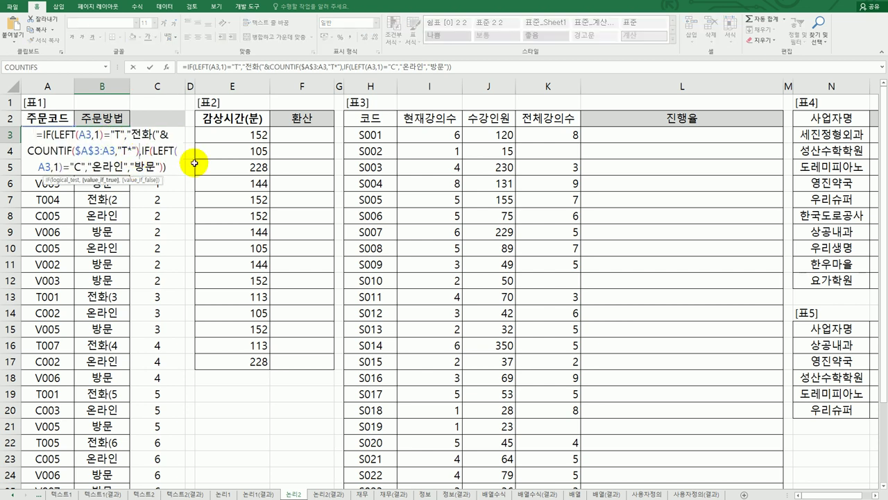
key("Delete")
type("&")
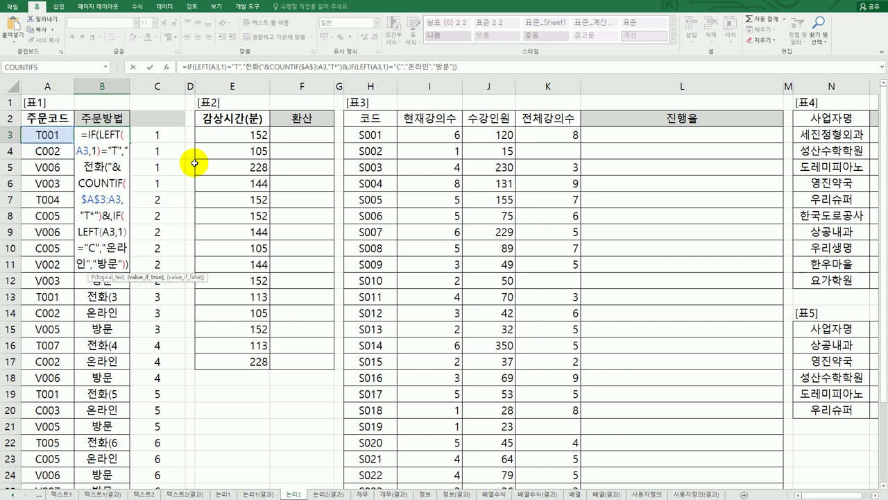
type("\")")
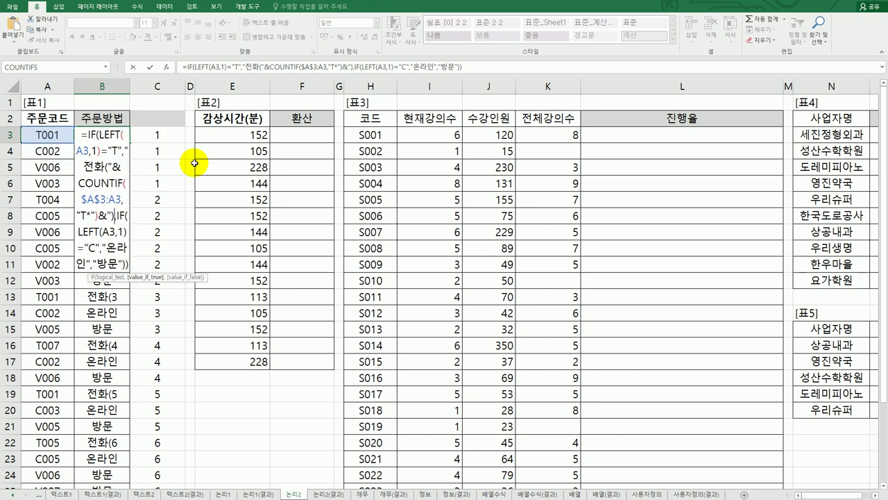
type("\"")
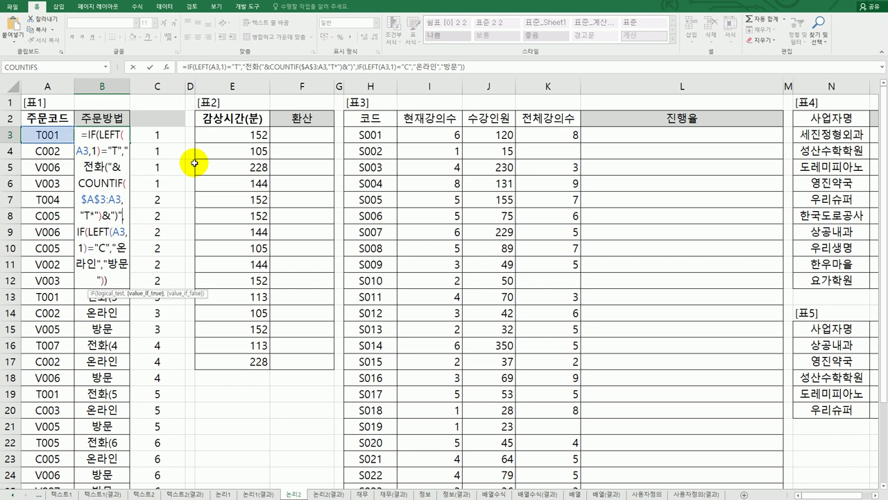
key("Return")
left_click(120, 134)
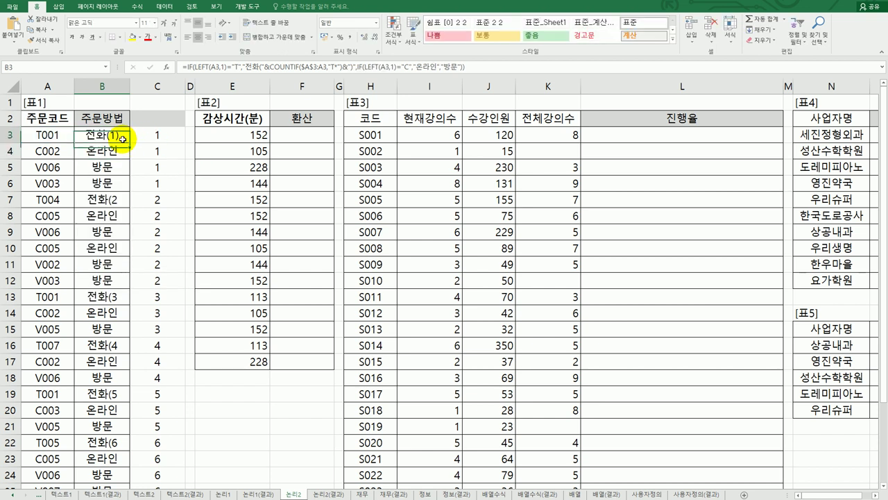
double_click(130, 143)
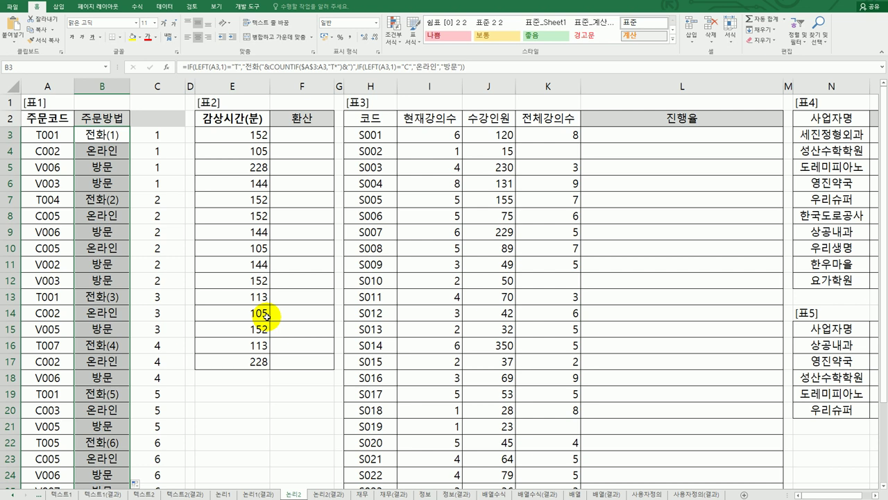
Open B3's nested IF formula for editing
double_click(113, 136)
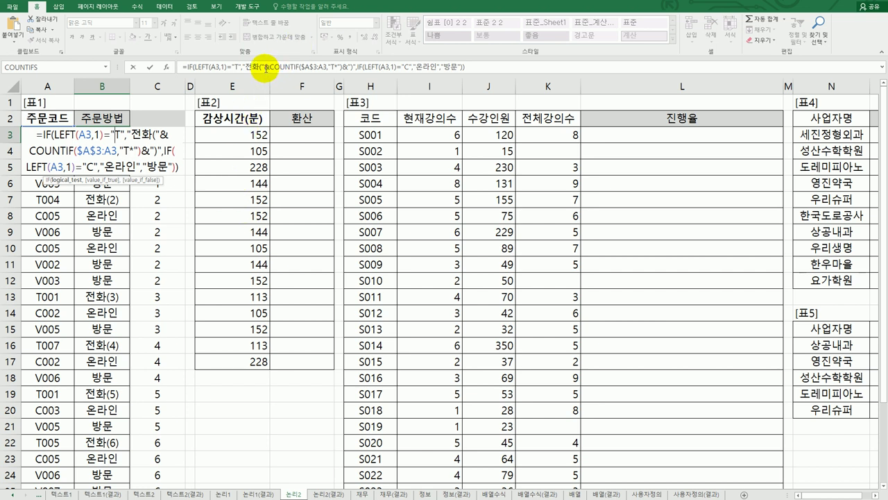
In the B3 formula, copy the &COUNTIF($A$3:A3,"T*")&")" part and append it after both "온라인" and "방문"
left_click_drag(264, 67, 356, 67)
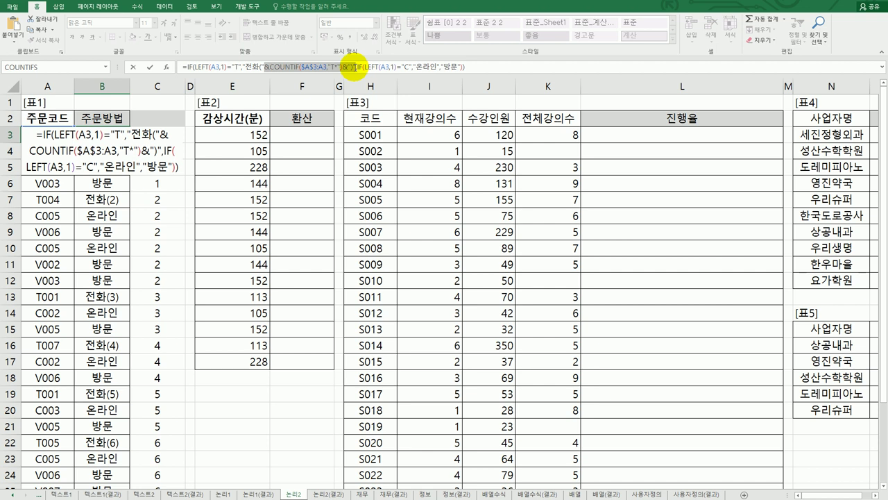
left_click_drag(355, 67, 356, 68)
key("ctrl+c")
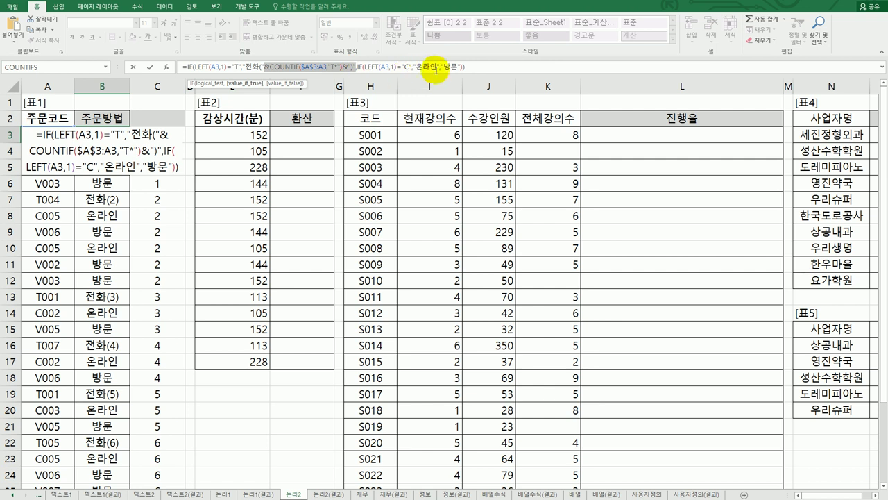
left_click(439, 67)
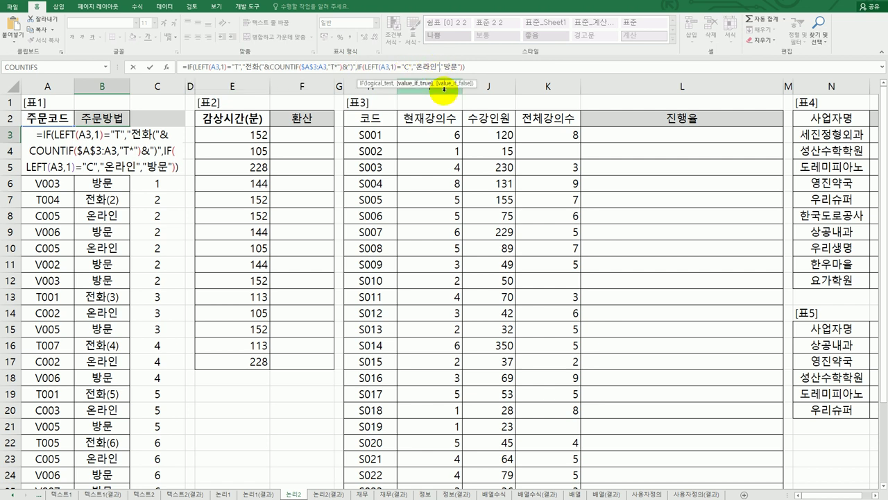
key("ctrl+v")
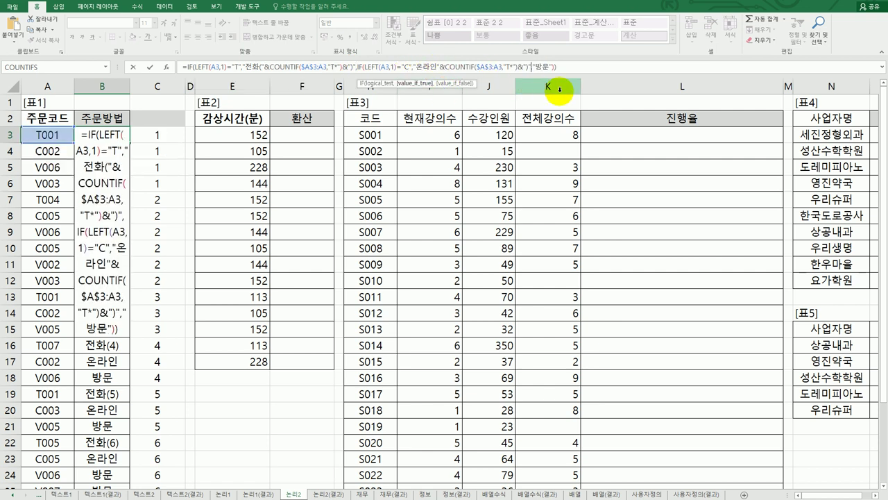
left_click(554, 67)
key("ctrl+v")
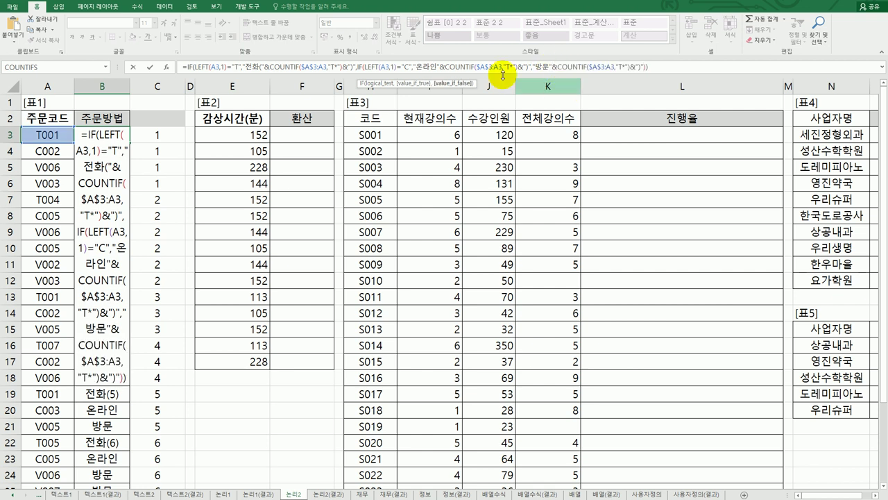
Add an opening parenthesis inside the "온라인" and "방문" texts of the B3 formula, making them "온라인(" and "방문("
left_click(439, 66)
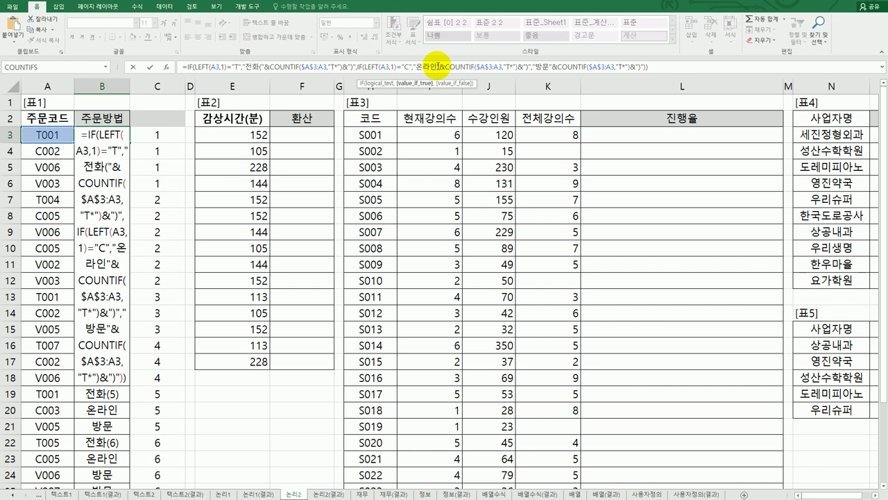
type("\"")
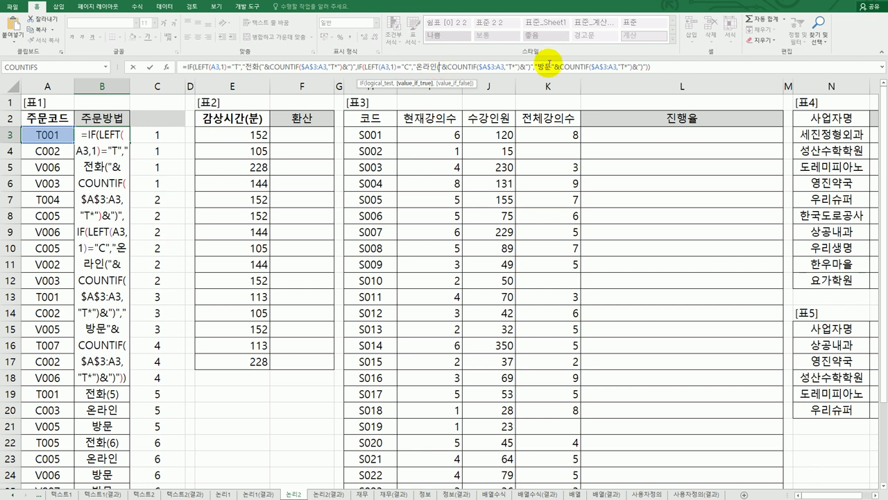
left_click(554, 67)
type("(")
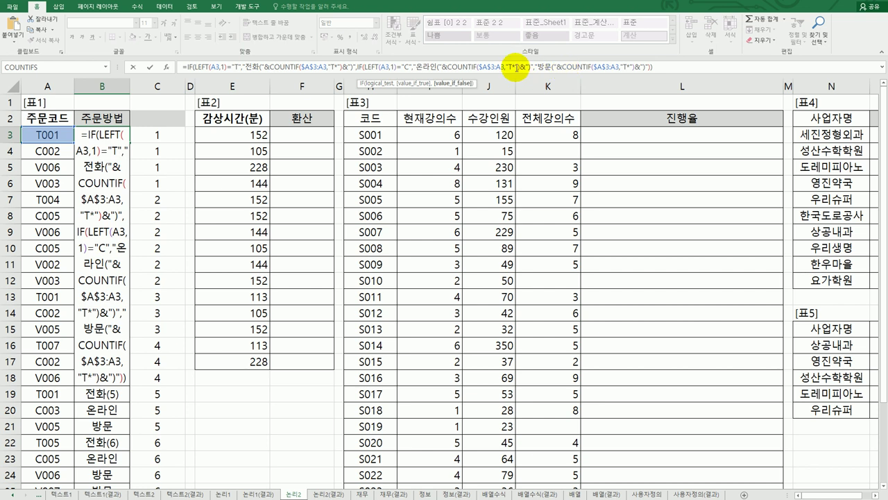
Set the COUNTIF criteria to "C*" for 온라인 and "V*" for 방문 in B3, and commit the formula
left_click(511, 67)
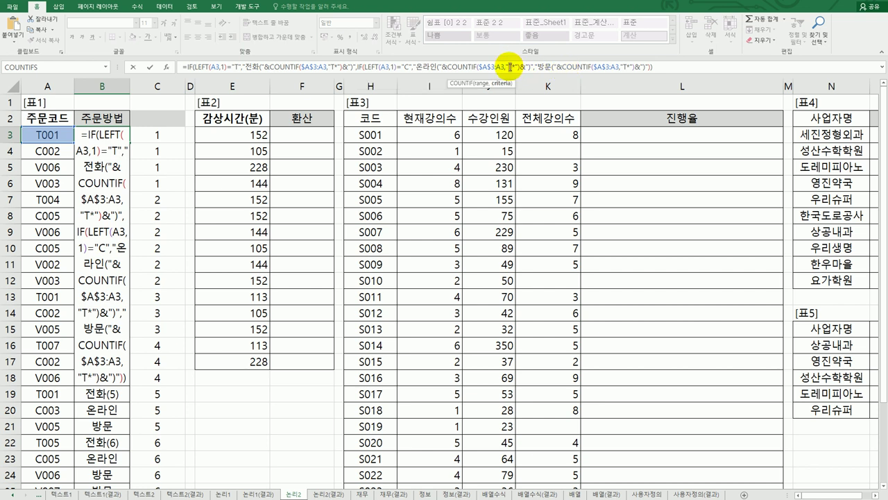
key("BackSpace")
type("C")
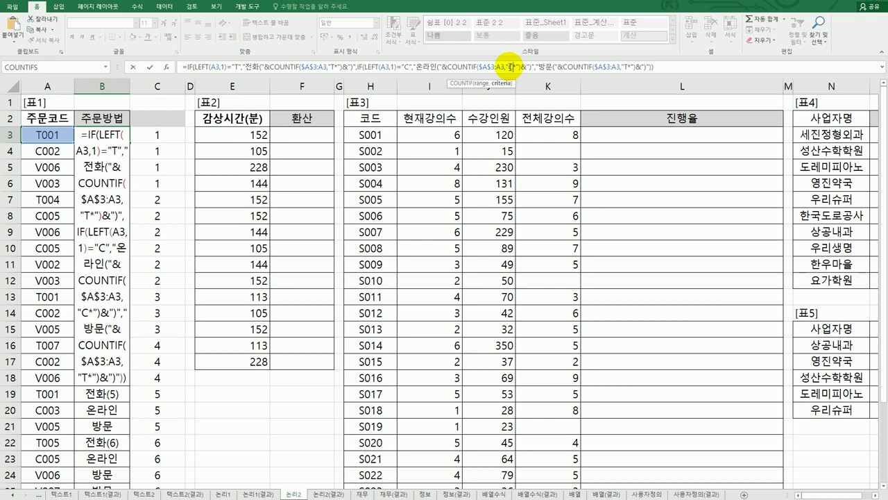
left_click(626, 66)
type("V")
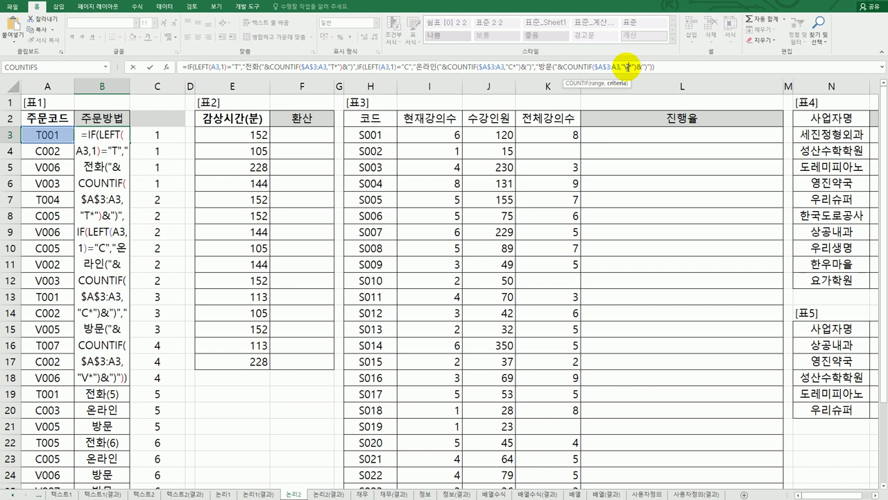
left_click(671, 66)
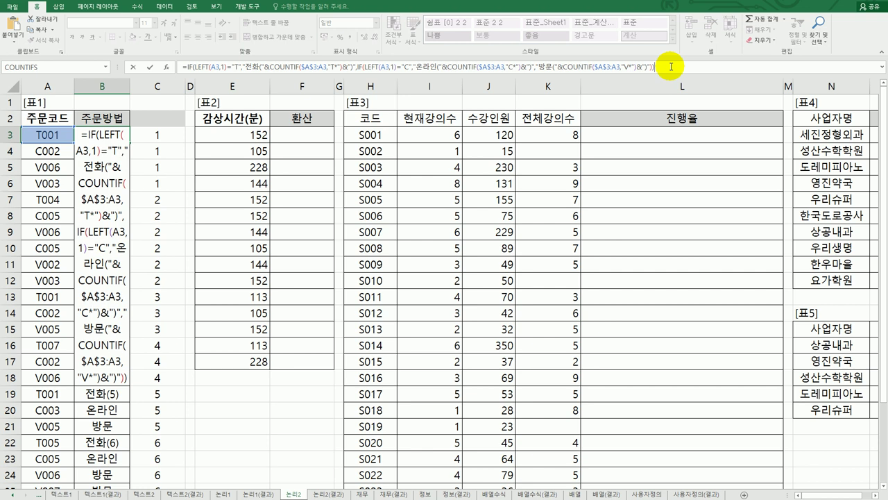
key("ctrl+Return")
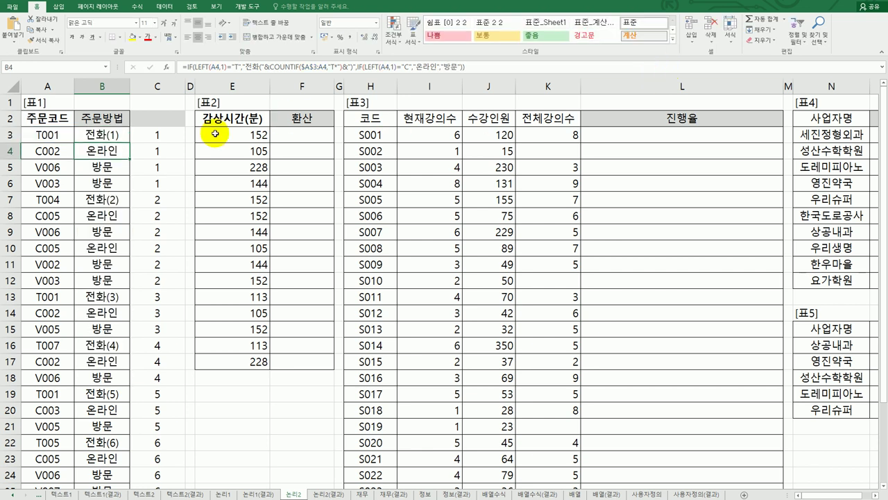
Fill the B3 formula down the 주문방법 column and check the numbering in the cells below
left_click(124, 136)
double_click(130, 143)
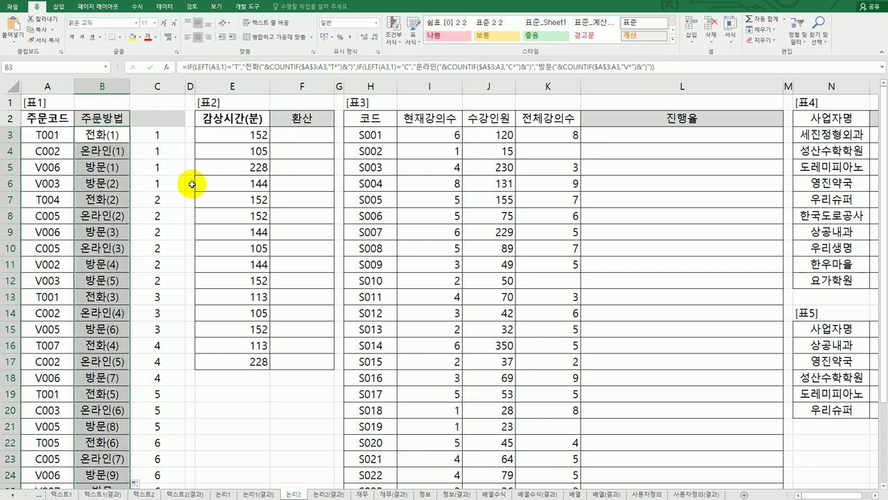
left_click(101, 150)
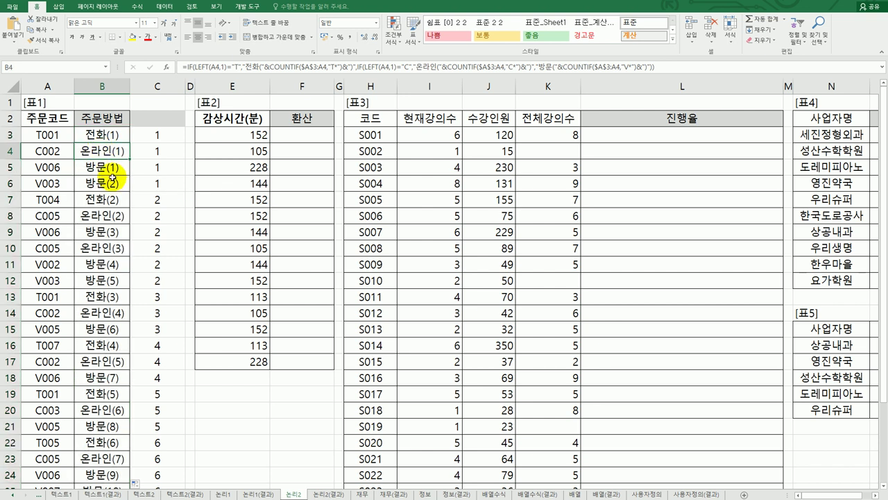
left_click(111, 167)
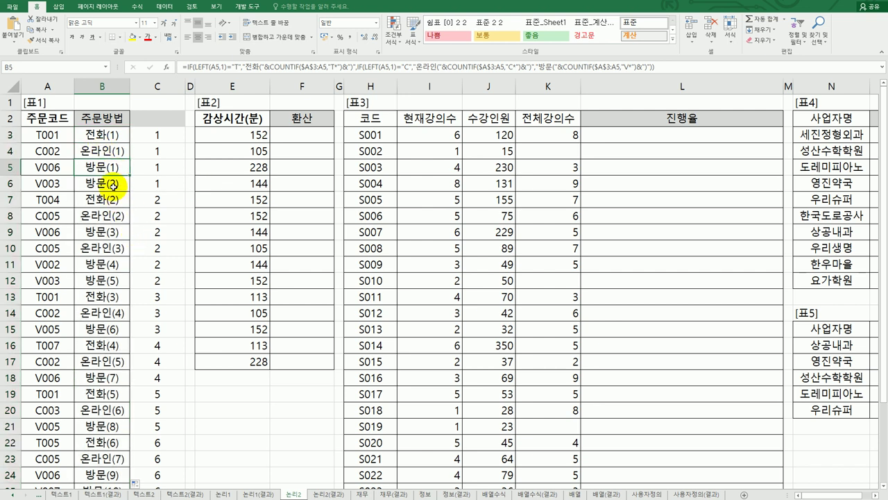
left_click(114, 183)
left_click(113, 199)
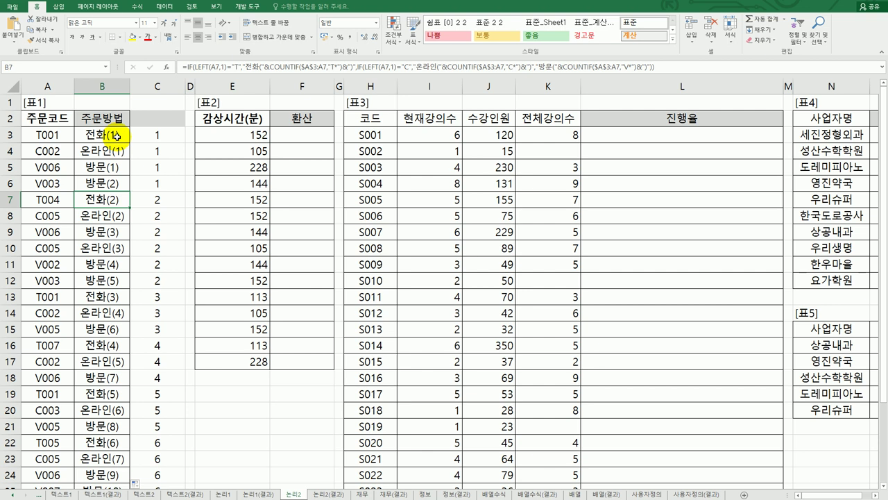
scroll(101, 215, "down", 2)
scroll(102, 215, "up", 2)
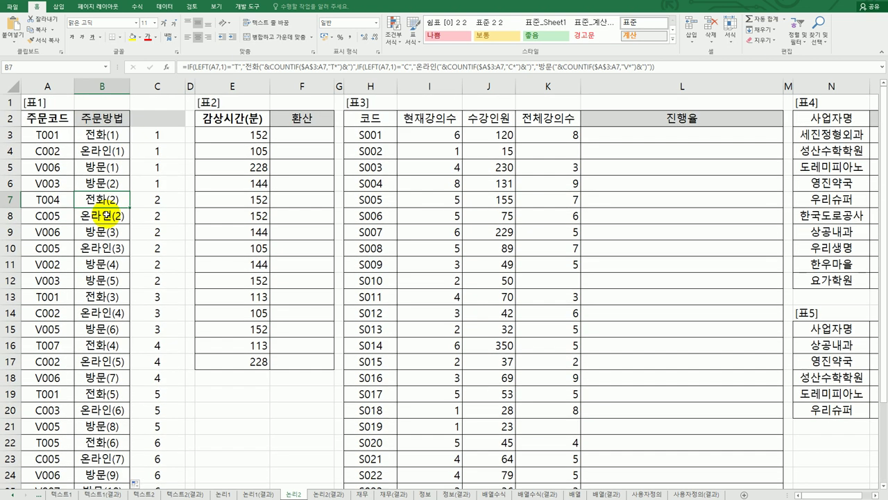
Delete the helper column C beside the 주문방법 column
left_click(157, 86)
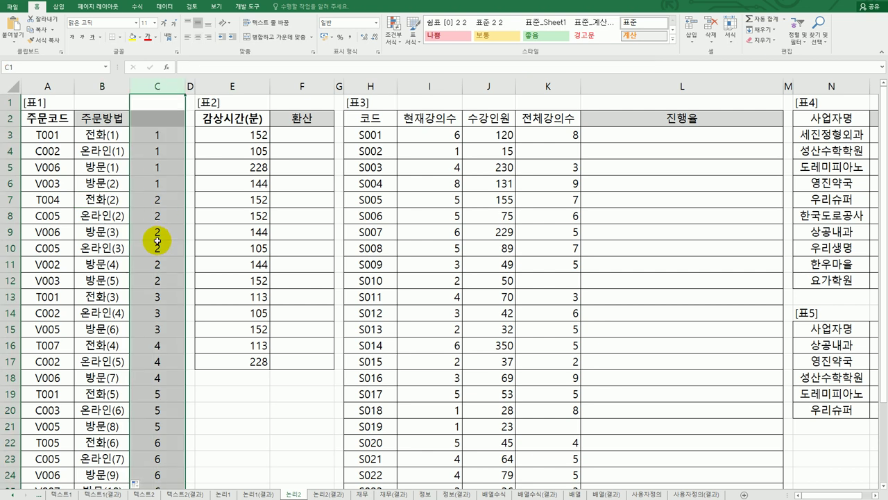
right_click(152, 133)
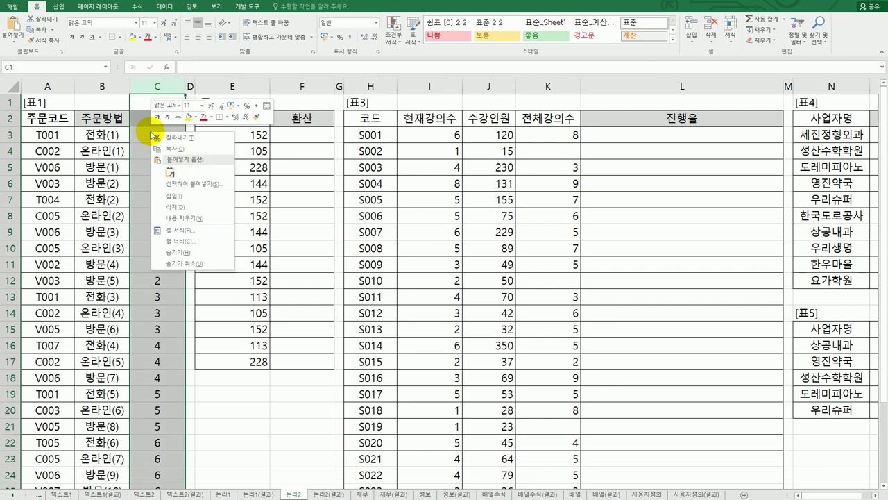
left_click(175, 206)
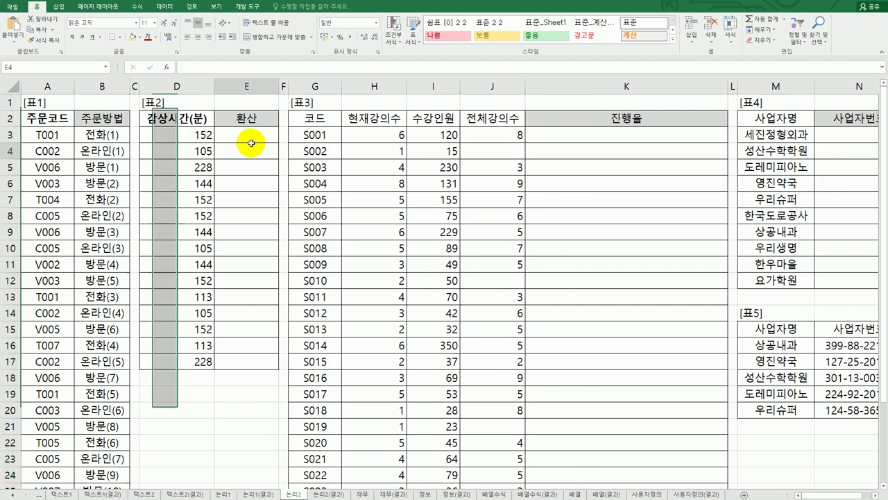
Examine the first 감상시간(분) value in D3 and the empty 환산 cell E3 of 표2
left_click(251, 137)
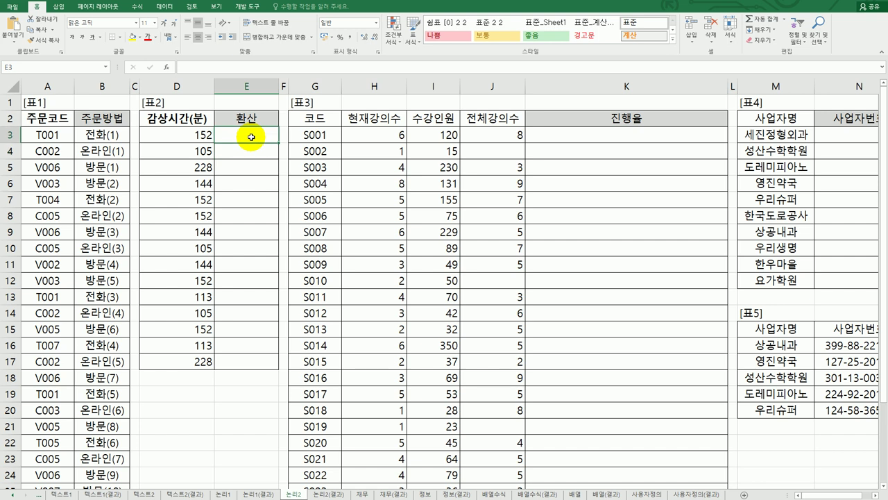
left_click(208, 137)
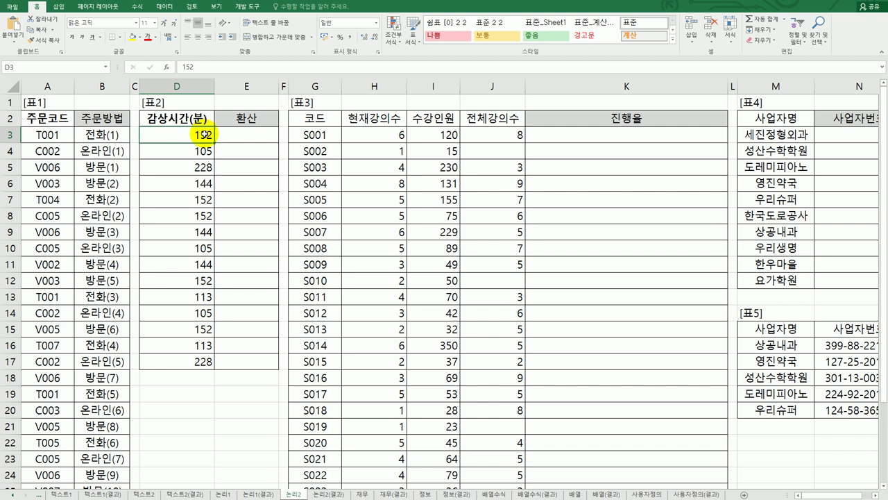
left_click(235, 136)
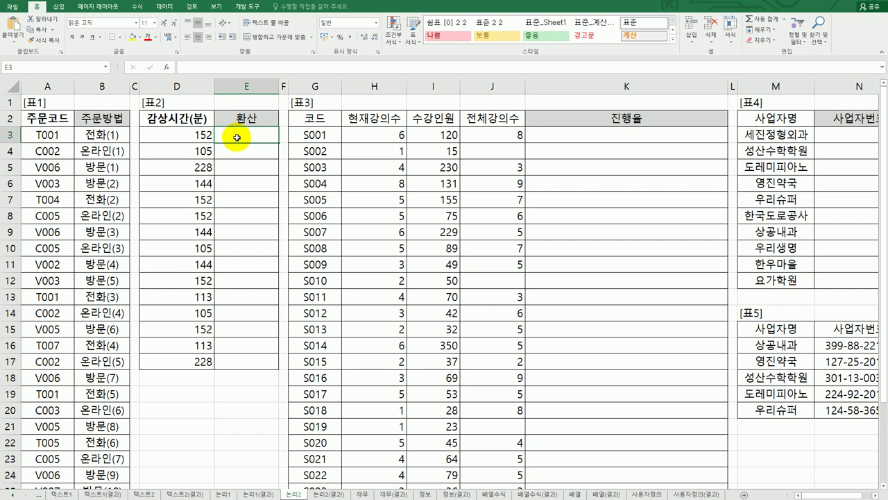
left_click(197, 139)
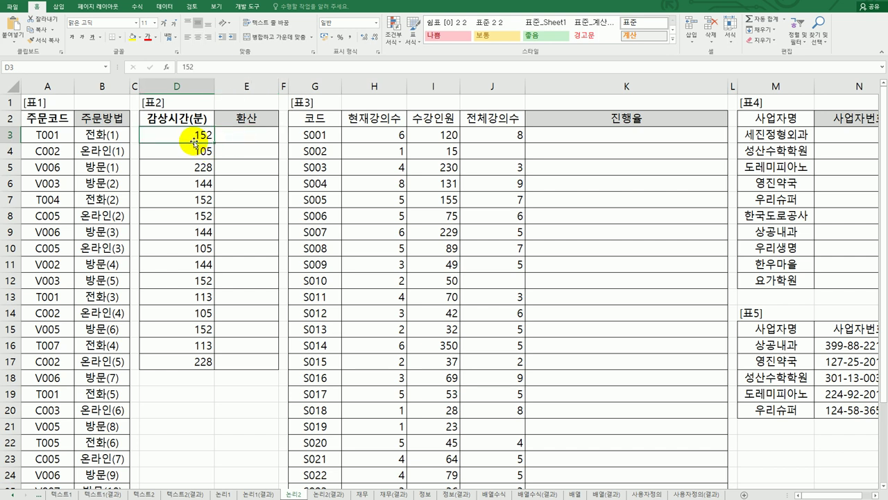
left_click(248, 136)
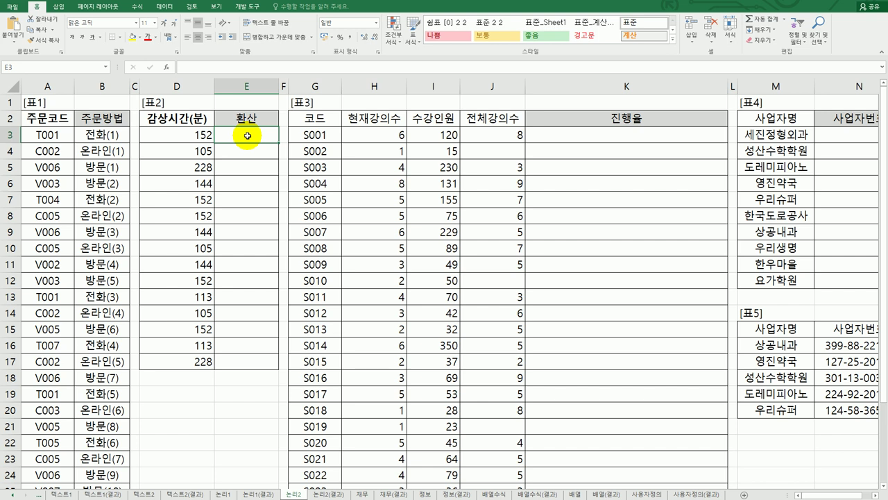
left_click(198, 134)
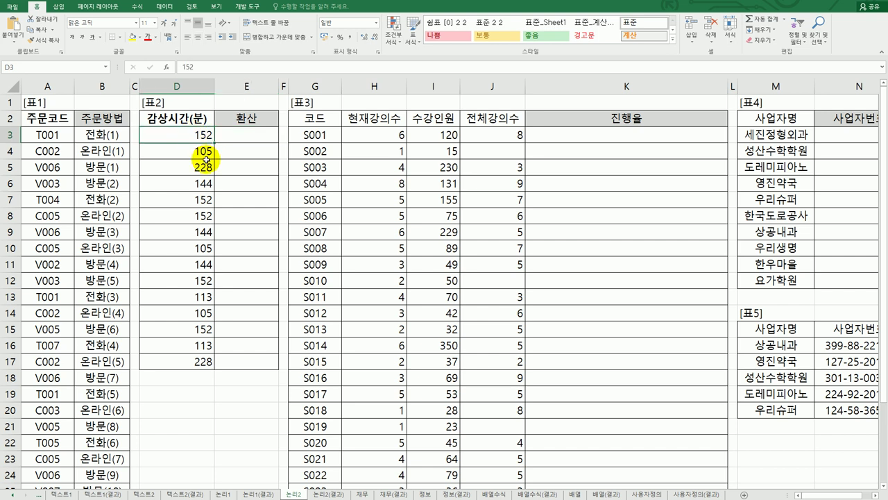
left_click(247, 139)
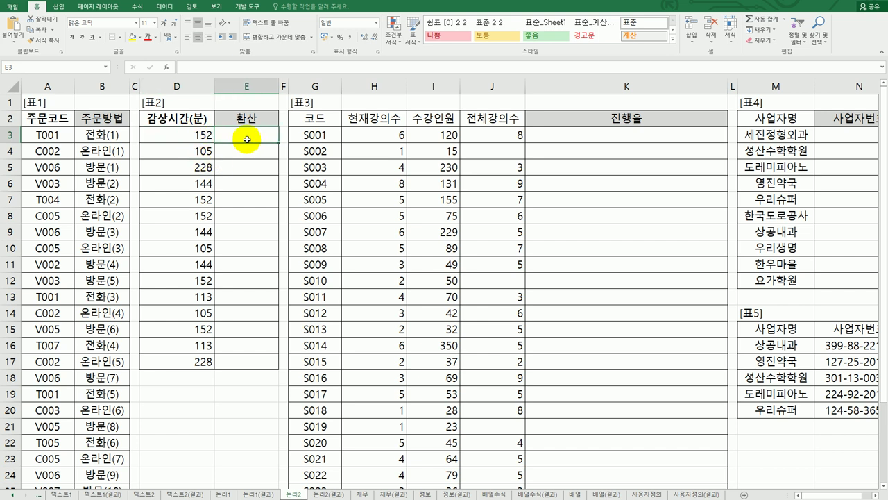
left_click(190, 137)
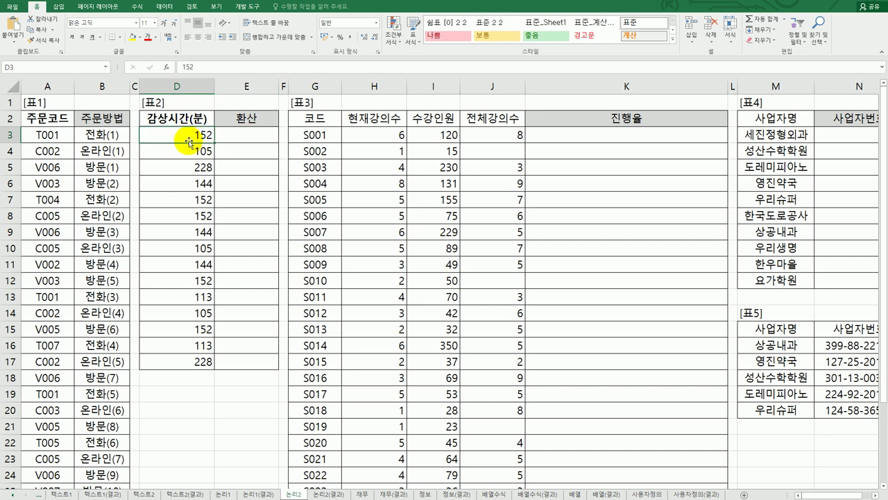
Enter =ROUNDUP(D3/60,0) in the first 환산 cell E3 of 표2 to round the viewing time up to whole hours
left_click(237, 141)
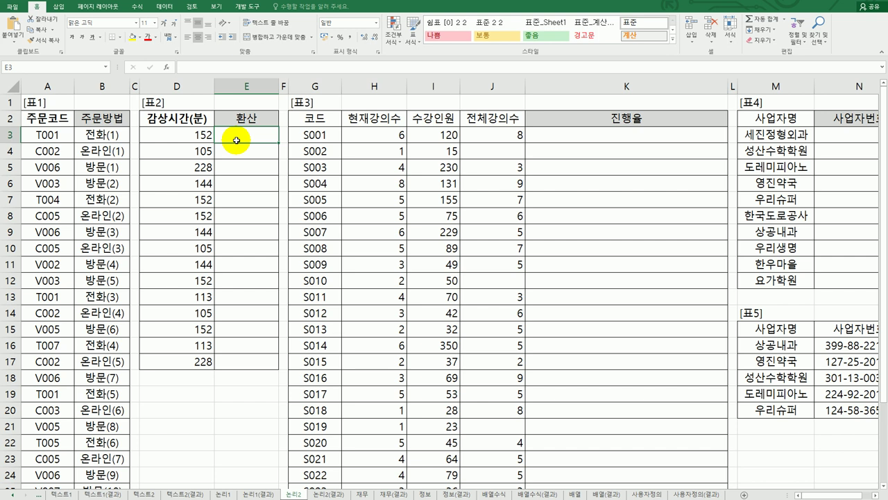
type("=")
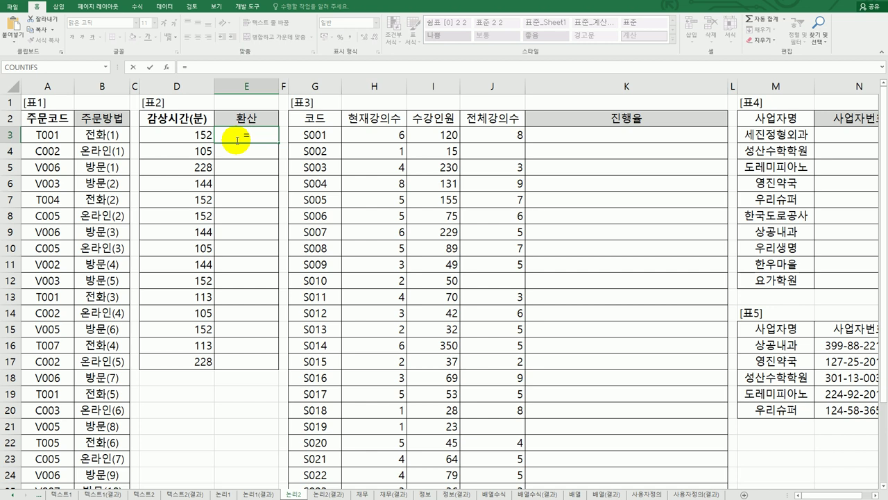
key("Escape")
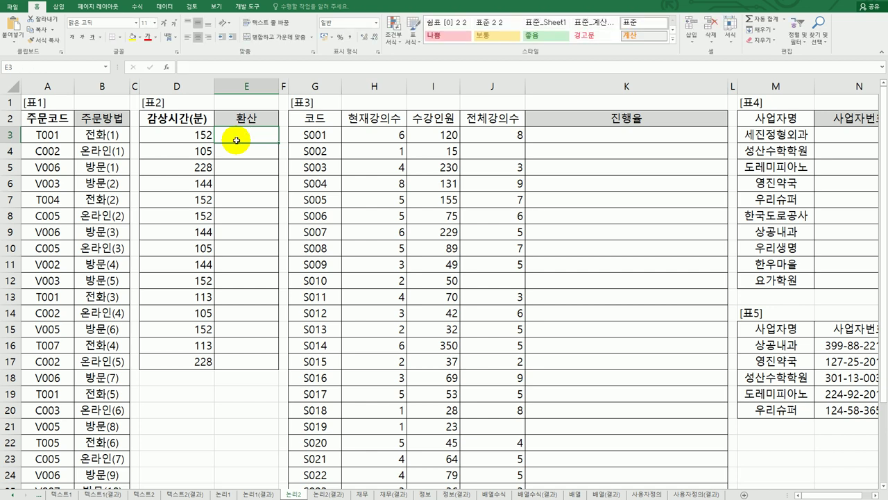
type("=")
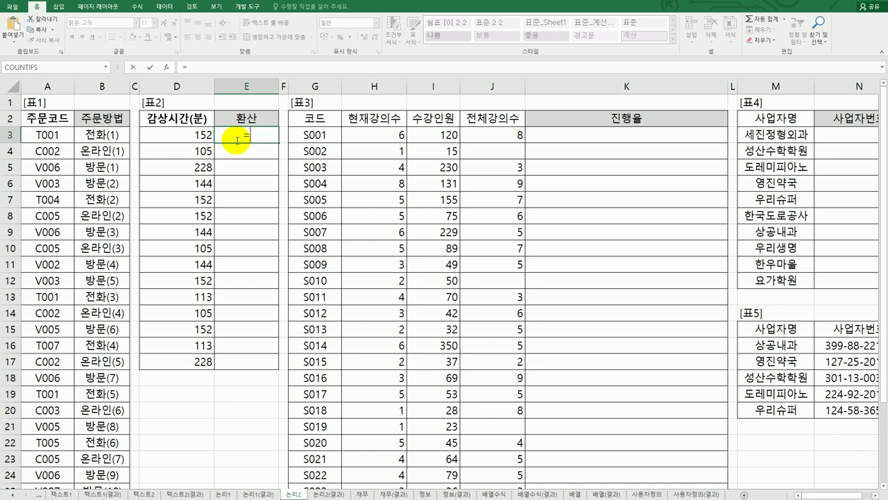
type("roun")
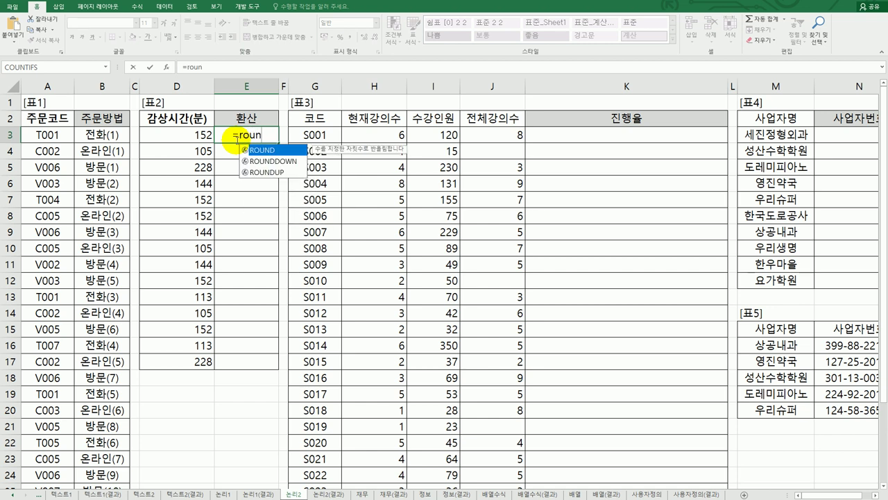
key("Down")
key("Down")
key("Tab")
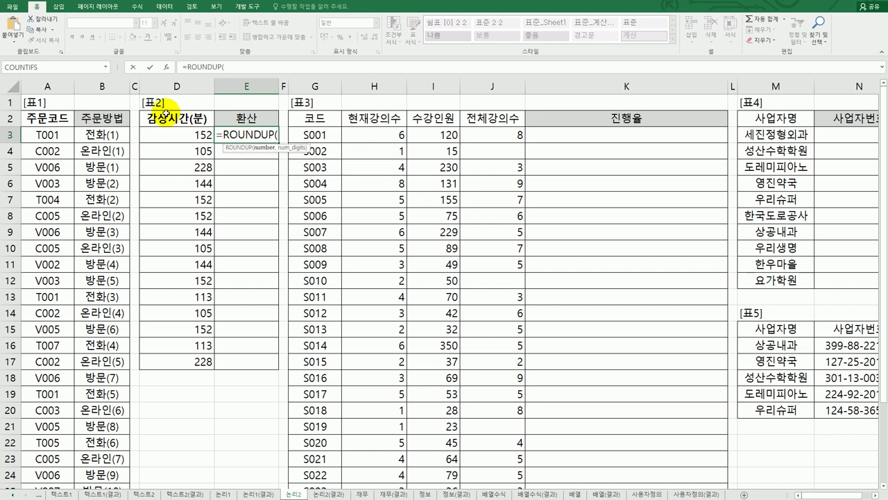
left_click(183, 138)
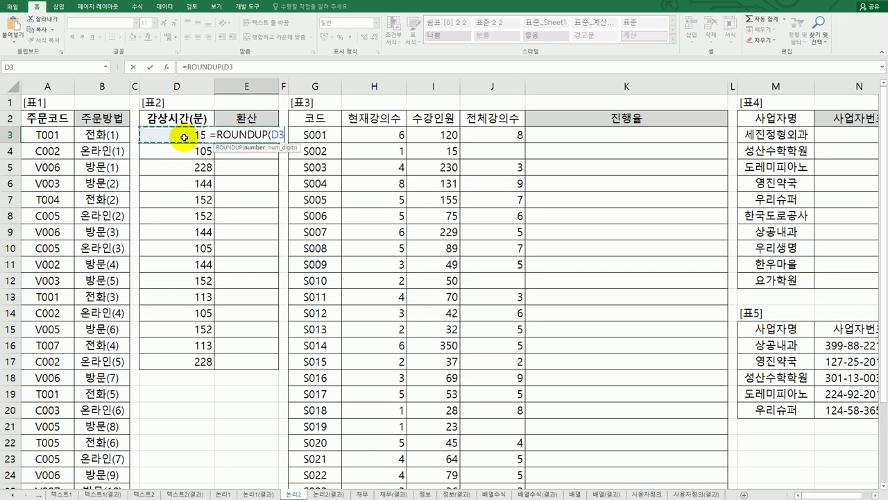
type("/60")
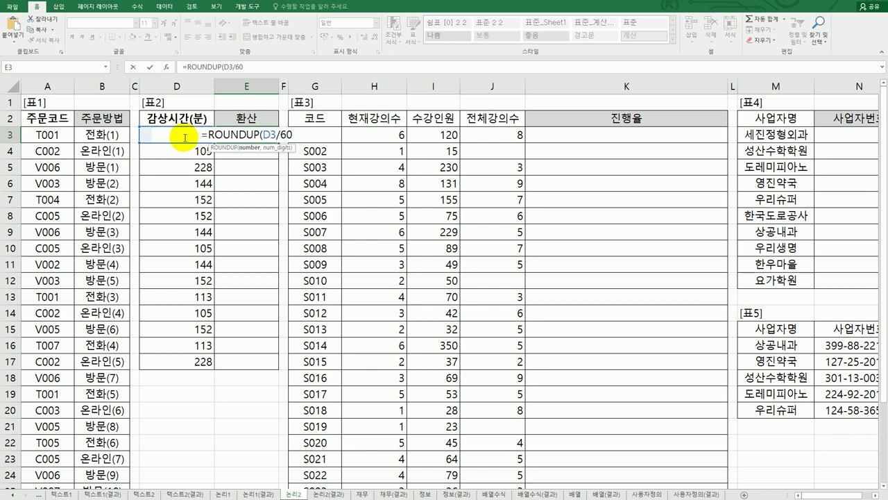
type(",")
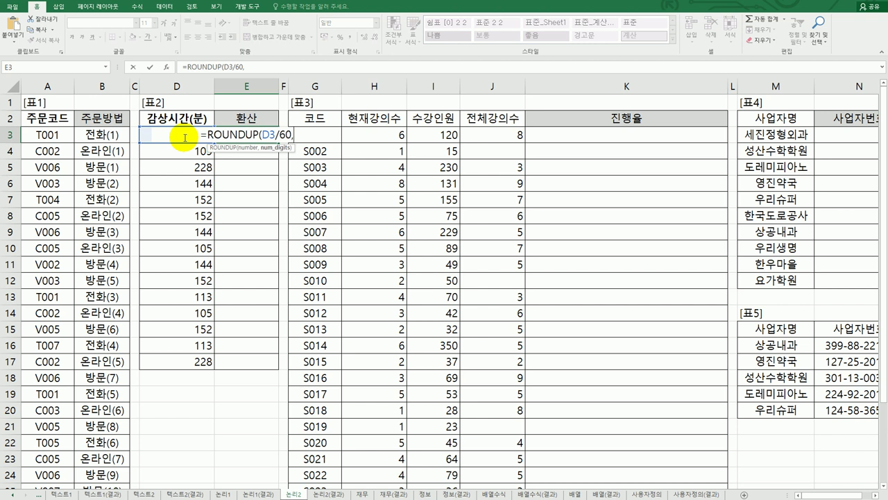
type("0")
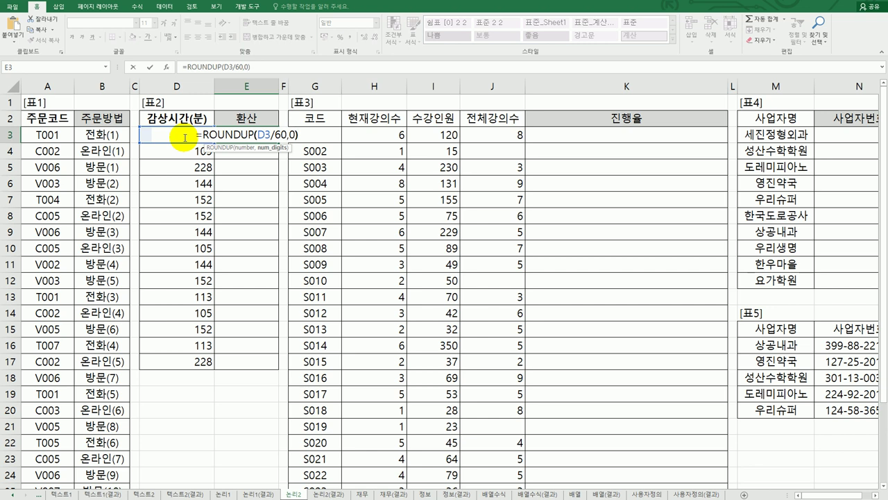
key("Return")
key("Up")
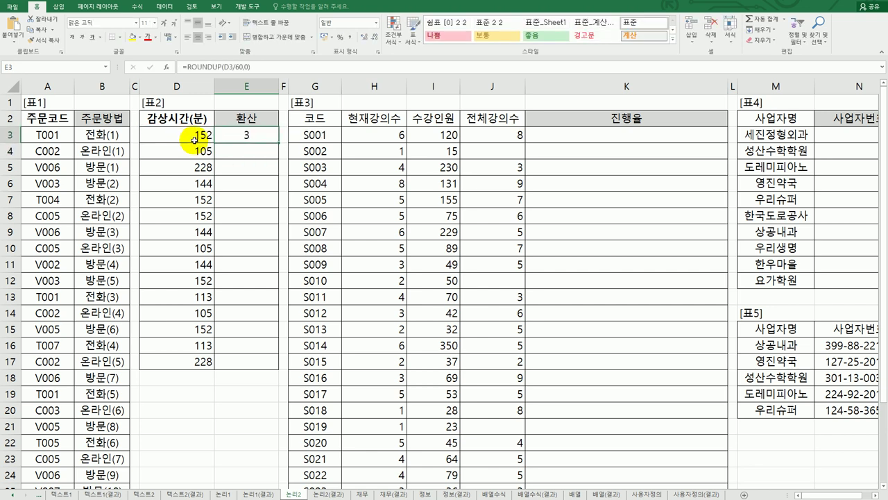
Wrap the ROUNDUP formula in E3 in a TEXT function with the format "0시간"
double_click(246, 137)
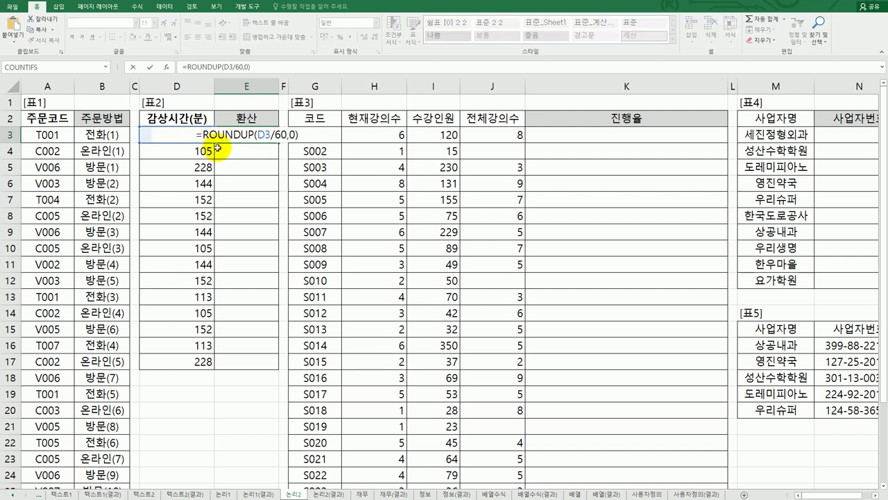
type("tex")
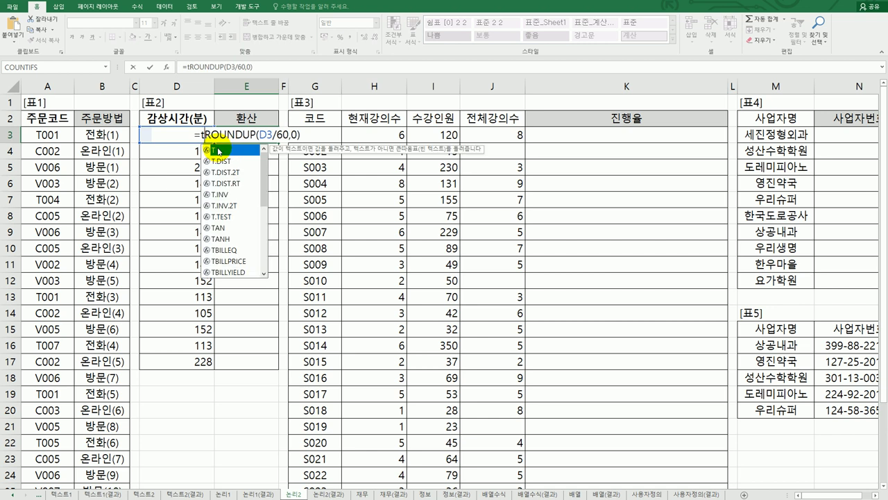
double_click(218, 151)
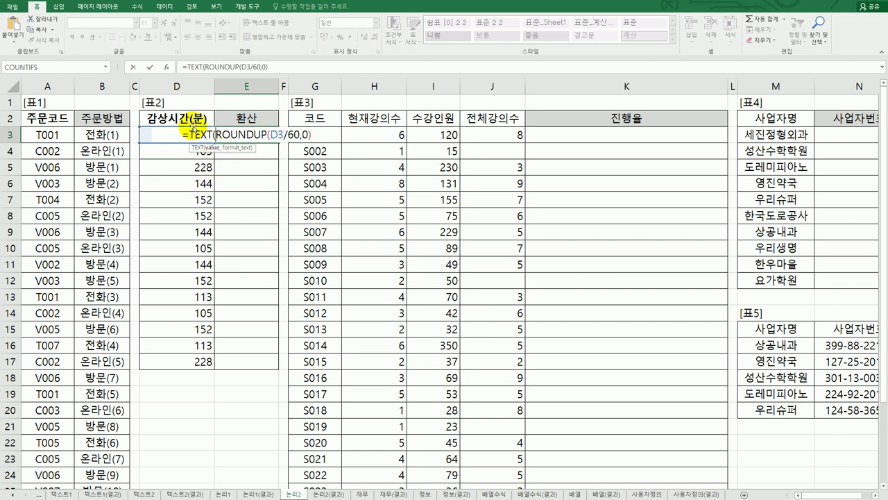
left_click(167, 67)
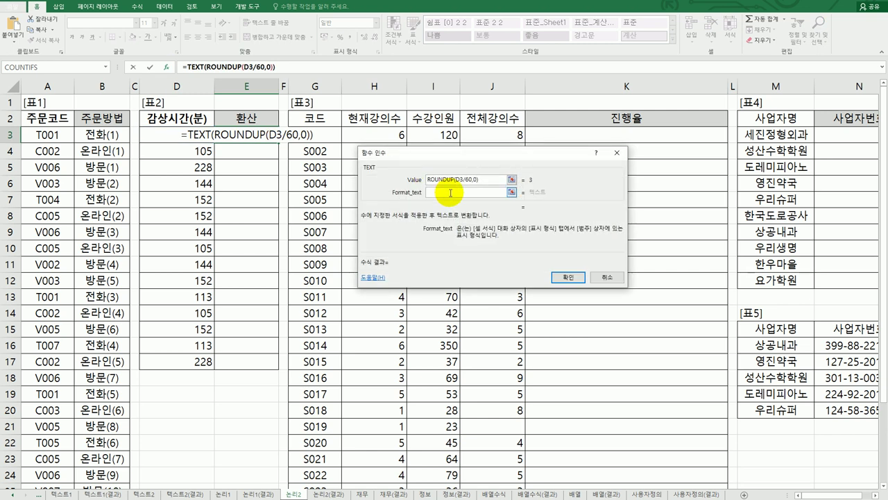
type("0")
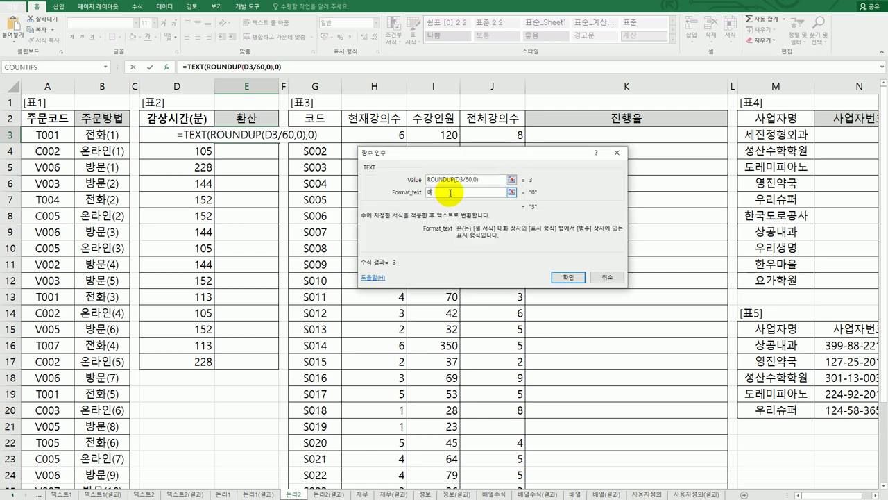
type("시간")
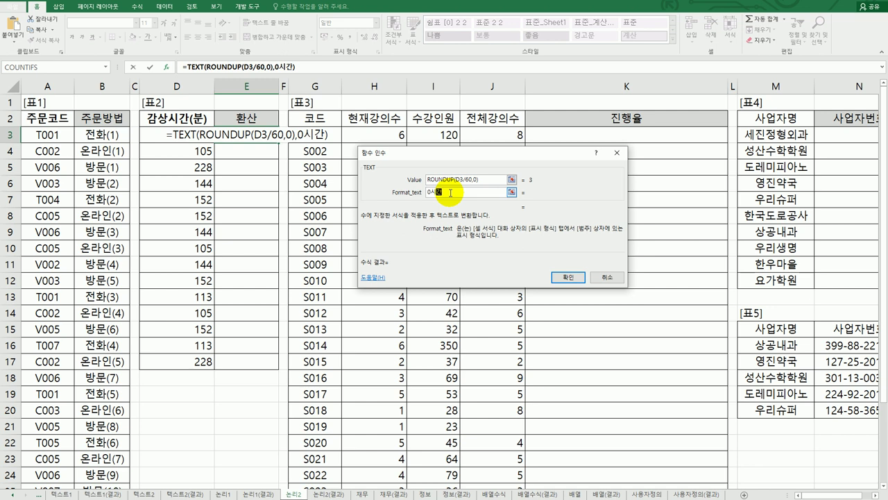
left_click(566, 277)
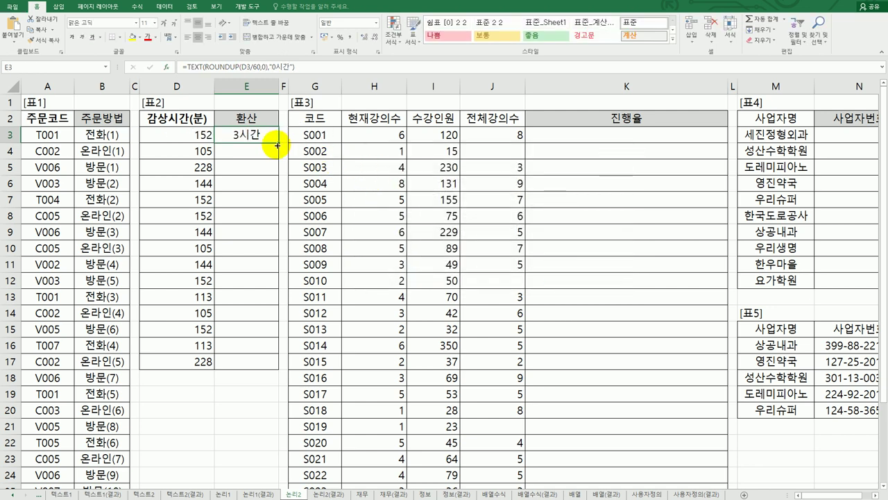
Fill the E3 formula down to E17 and compare the first converted hours with their minutes in 감상시간(분)
left_click_drag(279, 144, 258, 371)
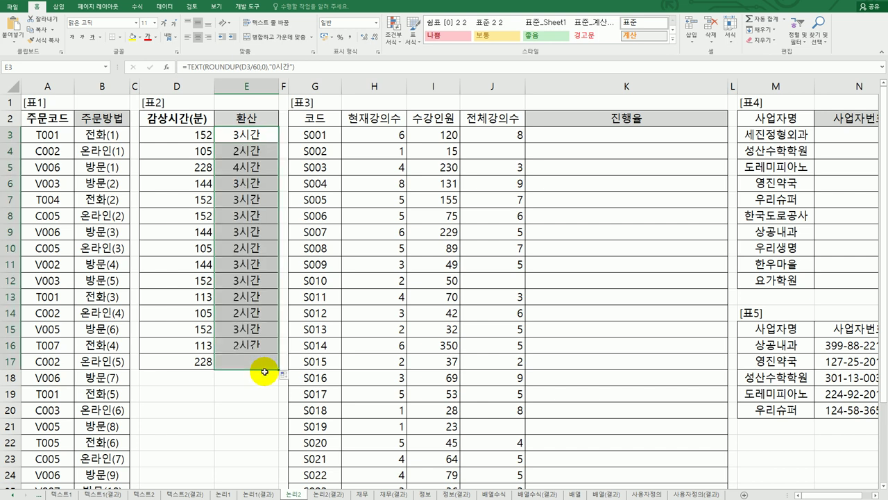
left_click(201, 143)
left_click(238, 149)
left_click(199, 138)
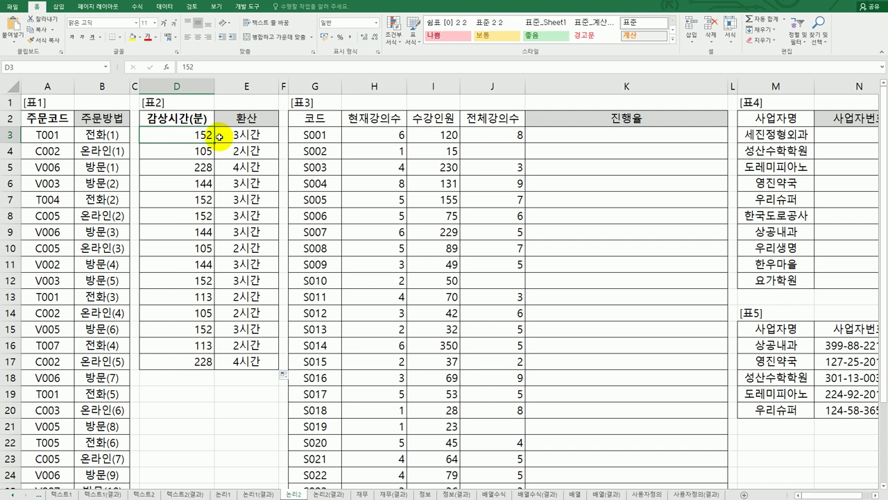
left_click(245, 136)
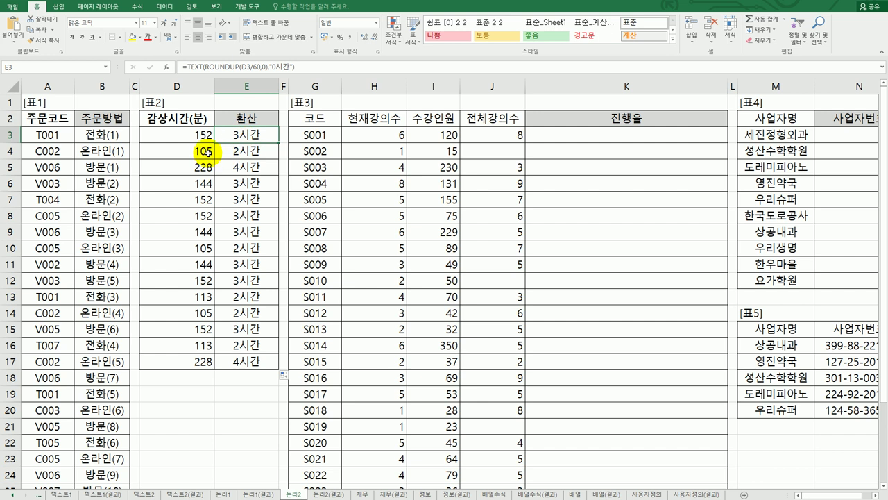
left_click(240, 151)
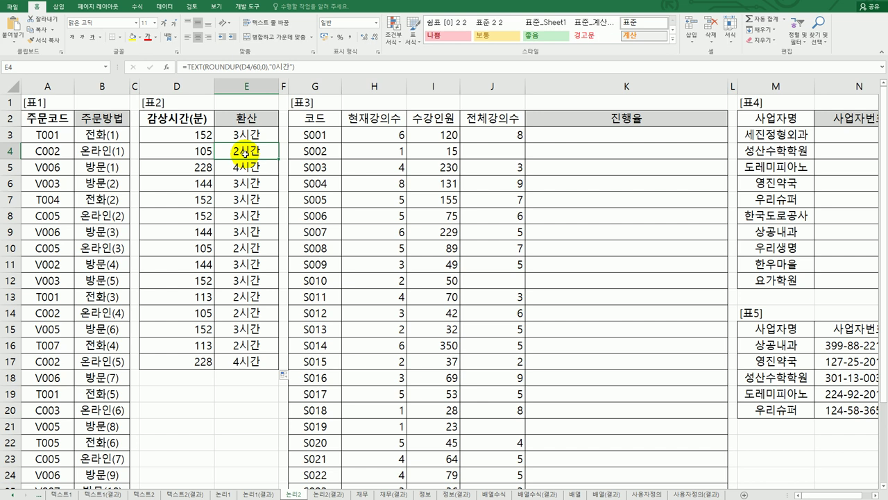
Nest the TEXT formula in E3 inside an IF function as the true value, with the condition d3<120
double_click(245, 134)
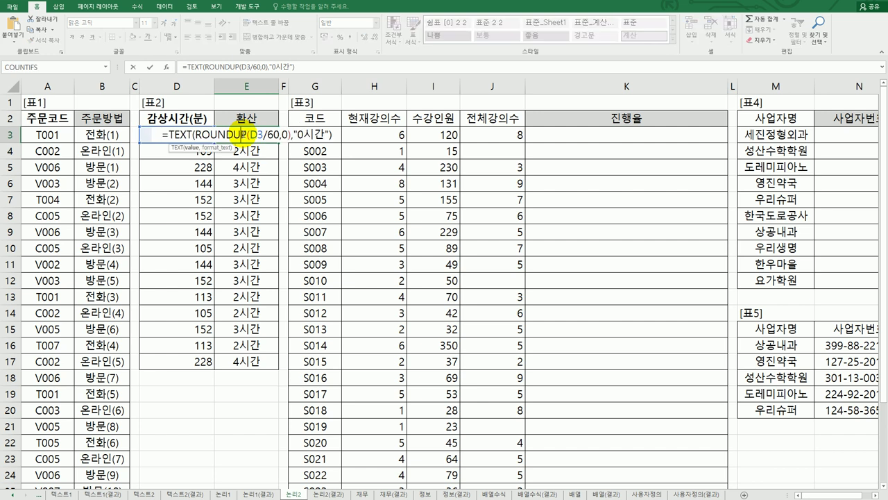
left_click(170, 133)
type("ㅏ")
key("Escape")
key("F2")
key("Home")
key("Right")
type("if(")
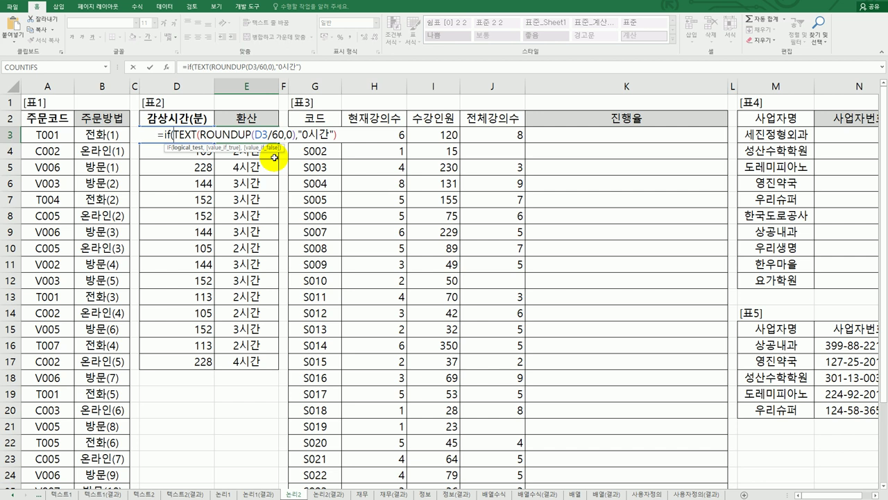
type("d3")
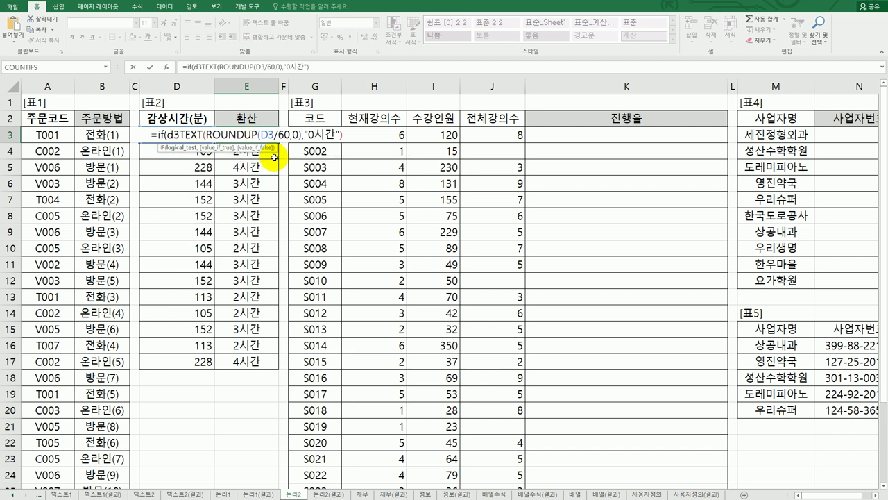
type("<120,")
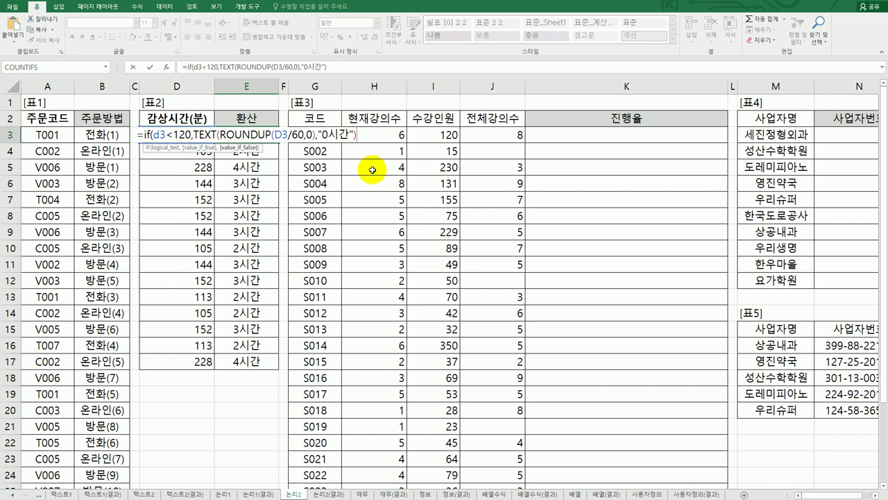
Add text( ,"0시간")&text( , "0분") as the false value of the IF formula in E3, leaving both TEXT values blank, and commit it
type(",text( ,\"0시간\")&text( , \"0분")
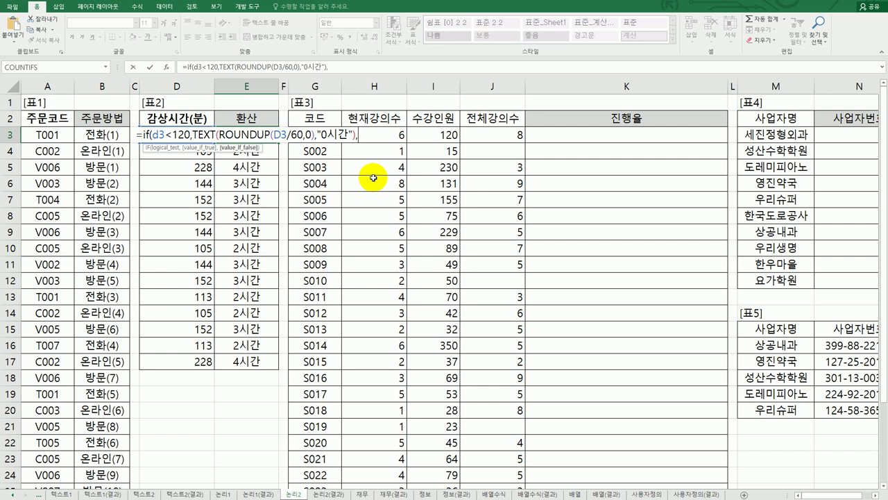
type("te")
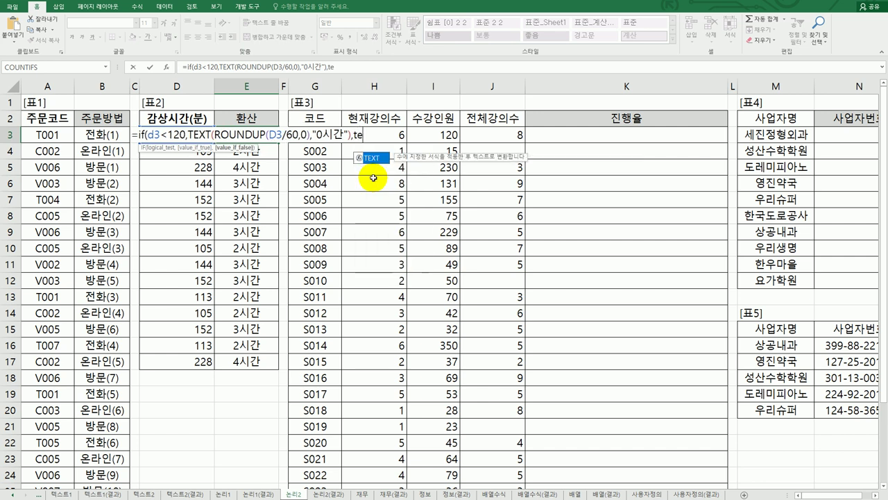
type("xt(")
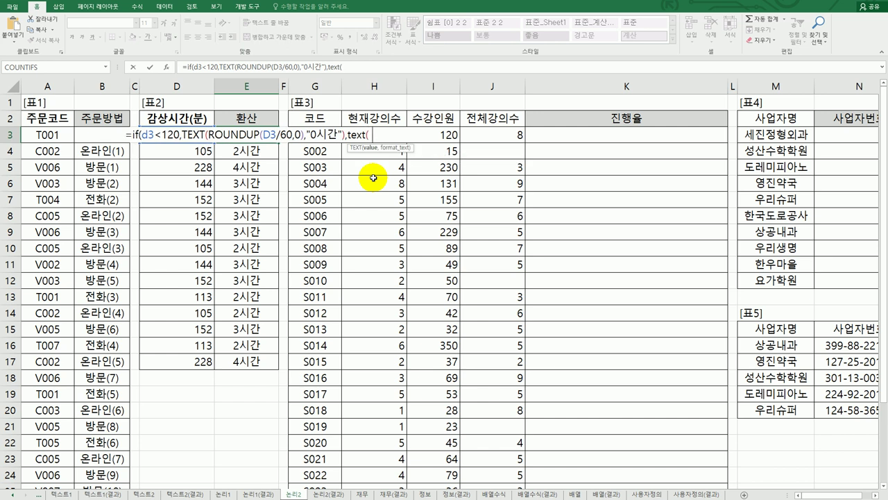
type("  ,\"")
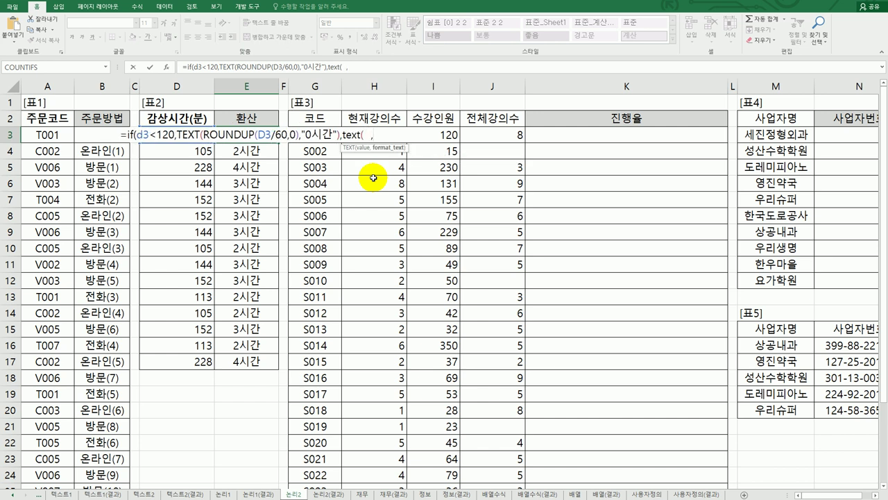
type("0시간")
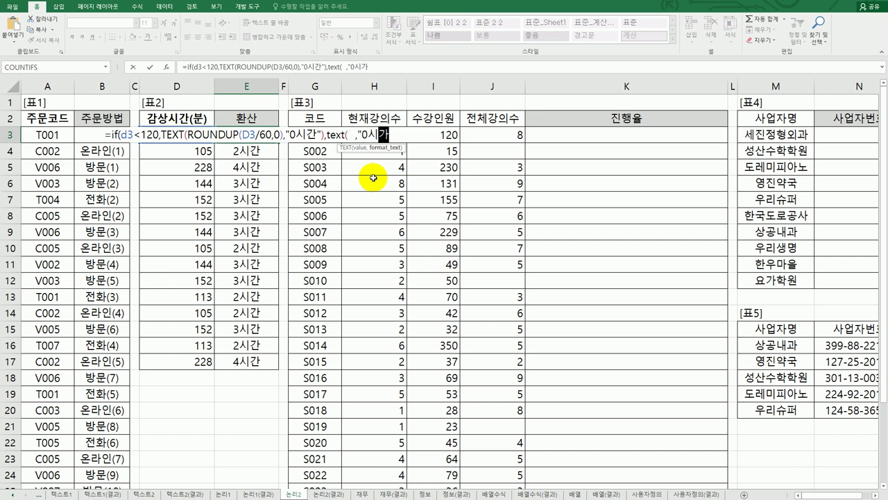
type("\")&")
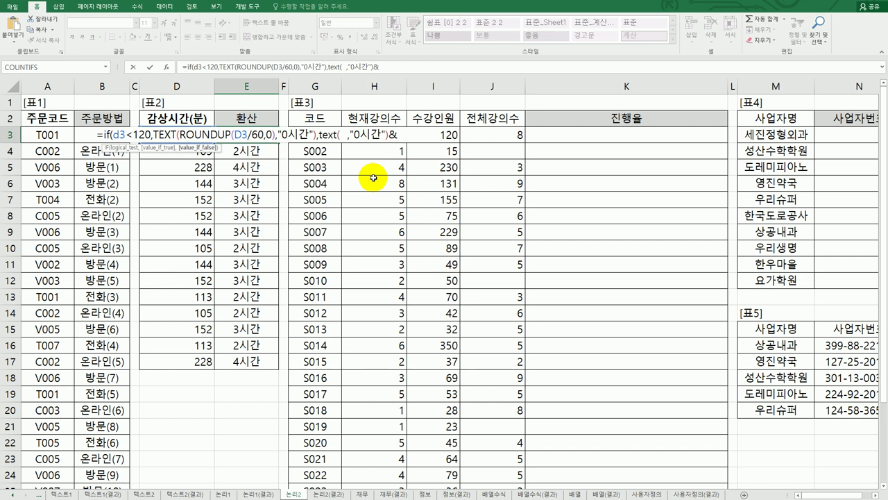
type("text(")
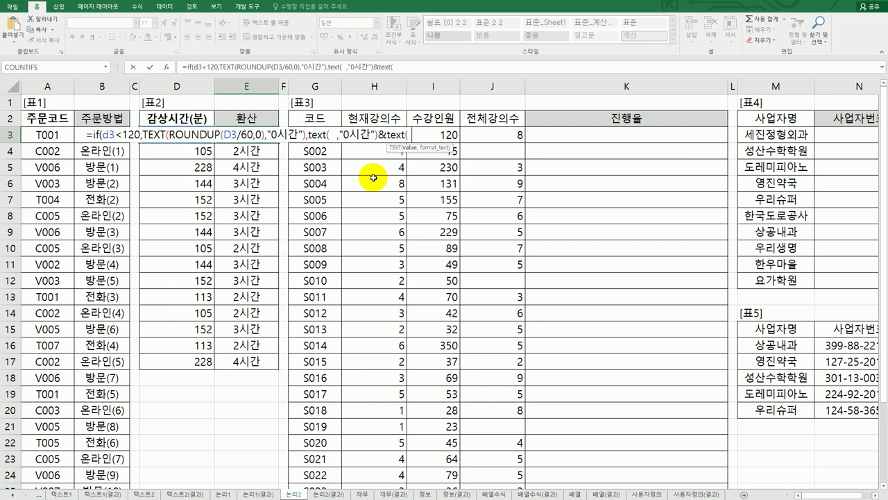
type("  , ")
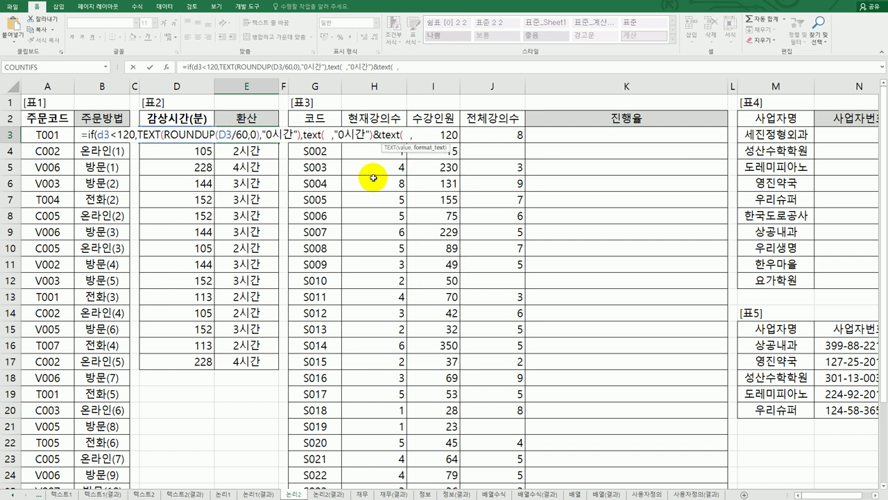
type("\"0분")
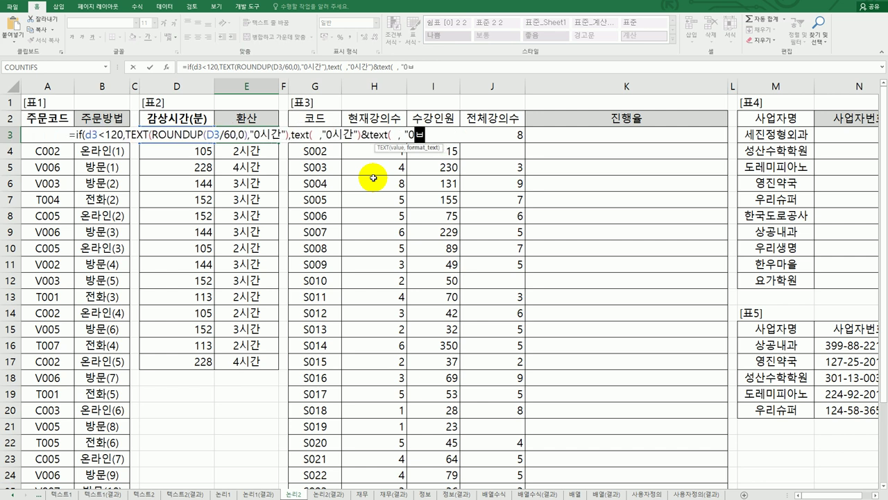
type("\")")
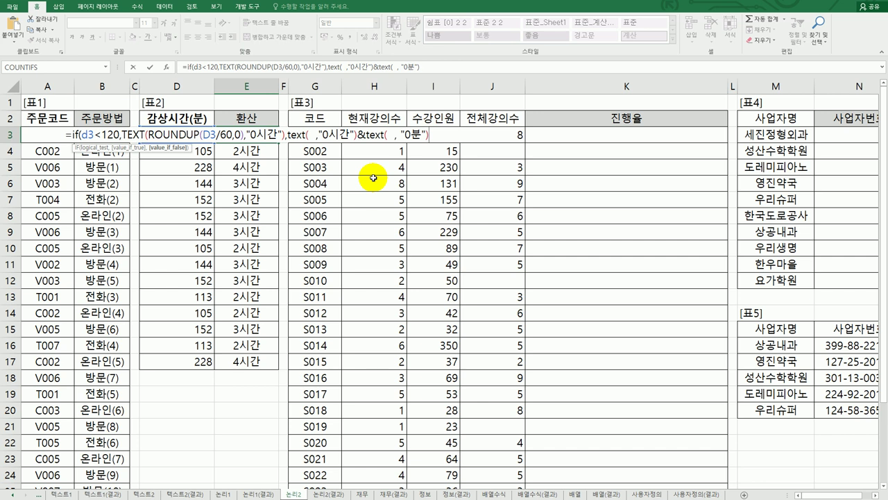
key("ctrl+Return")
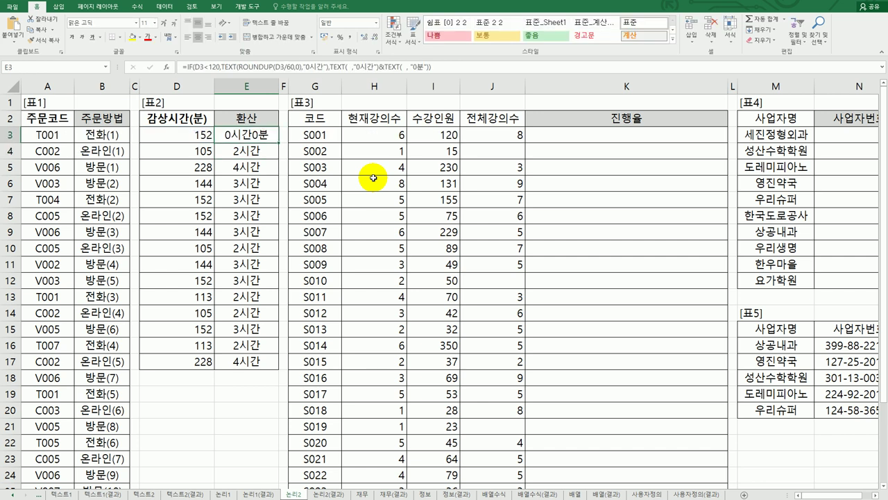
Fill the E3 formula down to E17 and check the converted cells whose viewing time is under 120 minutes
left_click_drag(278, 143, 251, 367)
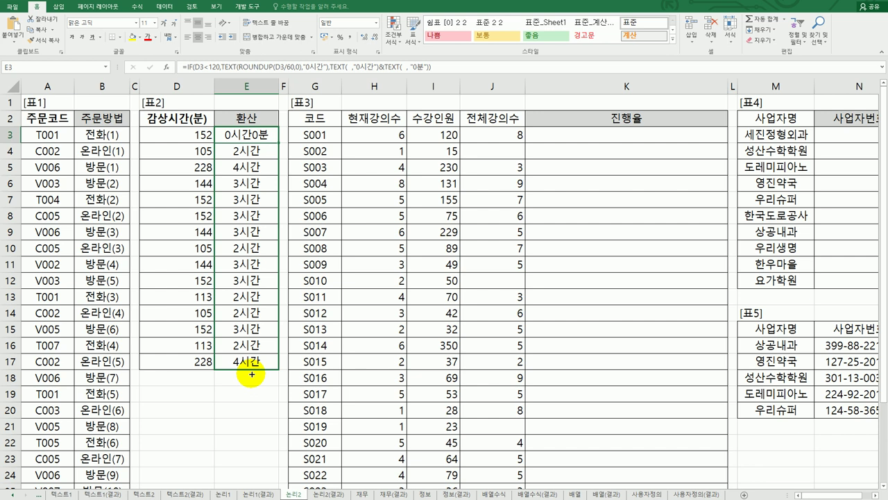
left_click(257, 149)
left_click(240, 247)
left_click(244, 312)
left_click(246, 297)
left_click(251, 344)
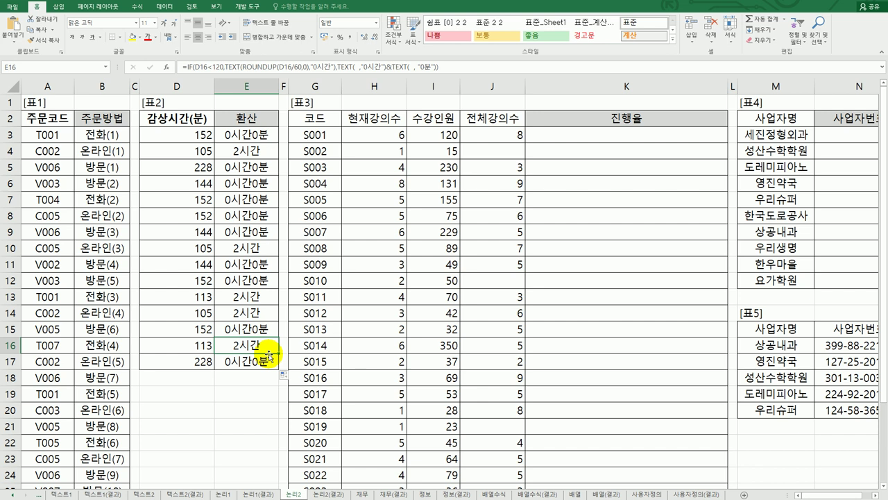
Try entering (d3-MOD(d3,60) as the value of the first TEXT function in the false branch of the E3 formula
left_click(254, 132)
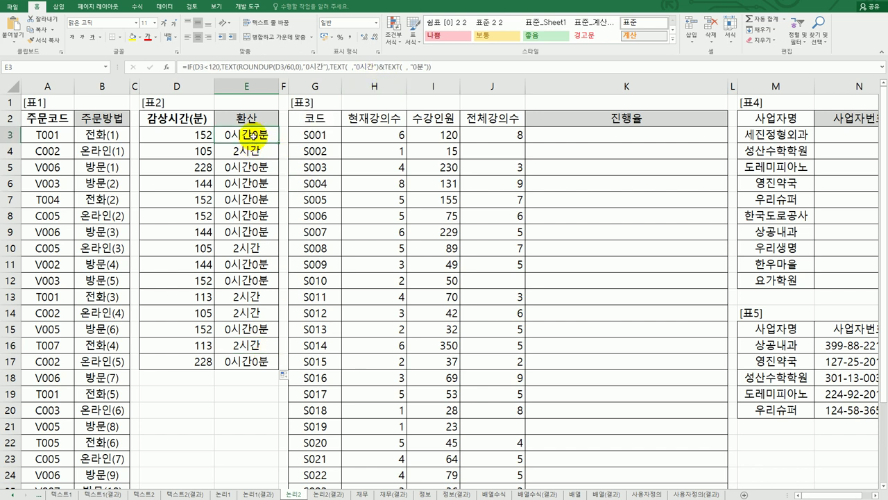
double_click(251, 139)
left_click(311, 134)
double_click(313, 134)
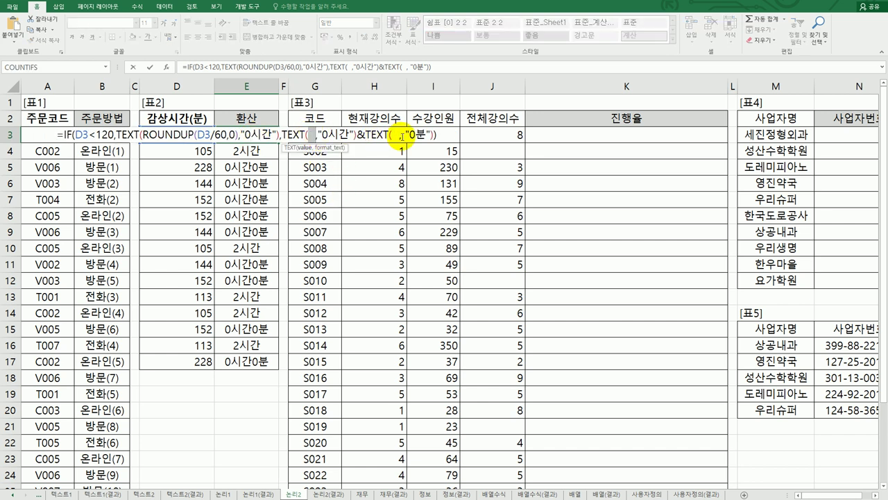
left_click(312, 134)
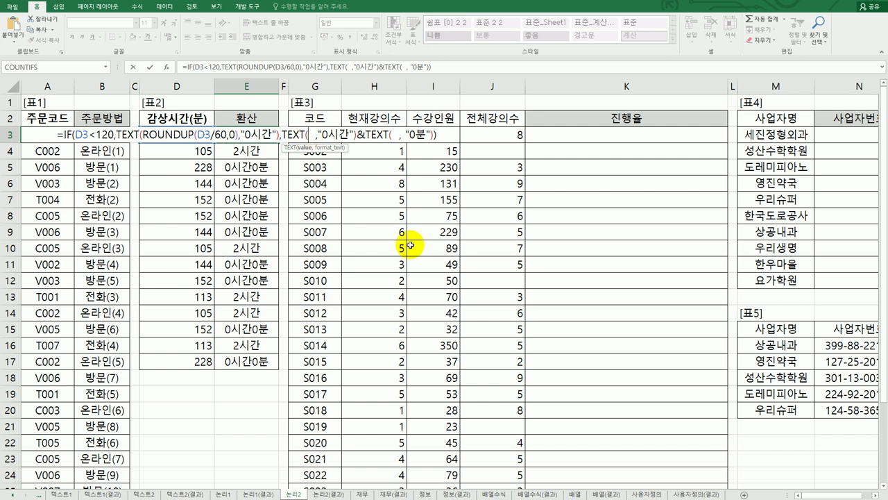
type("(")
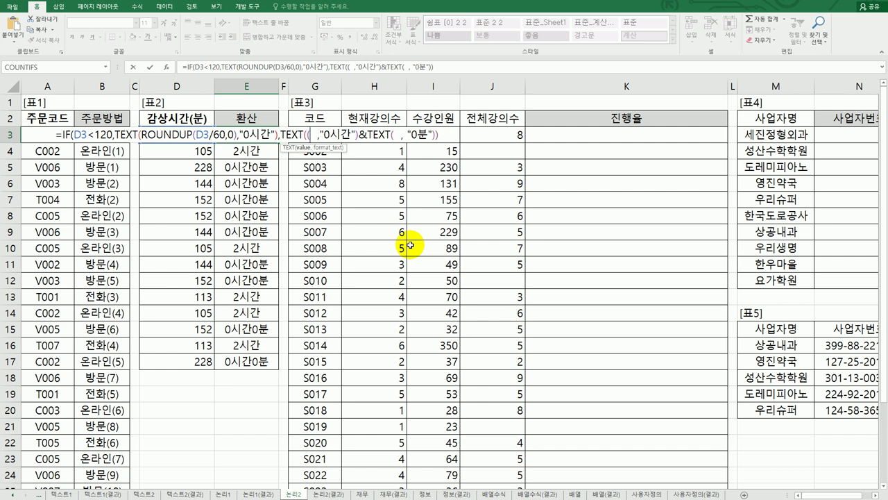
type("ㅇ")
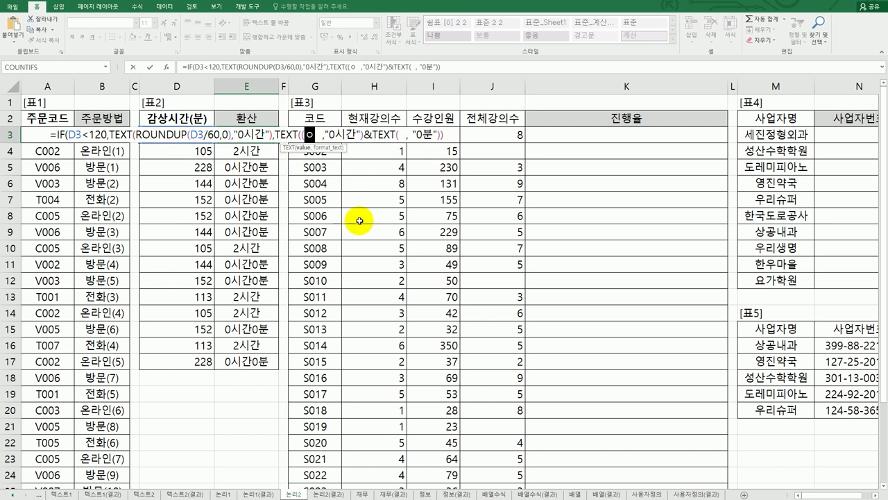
key("BackSpace")
key("Hangul")
type("d3-")
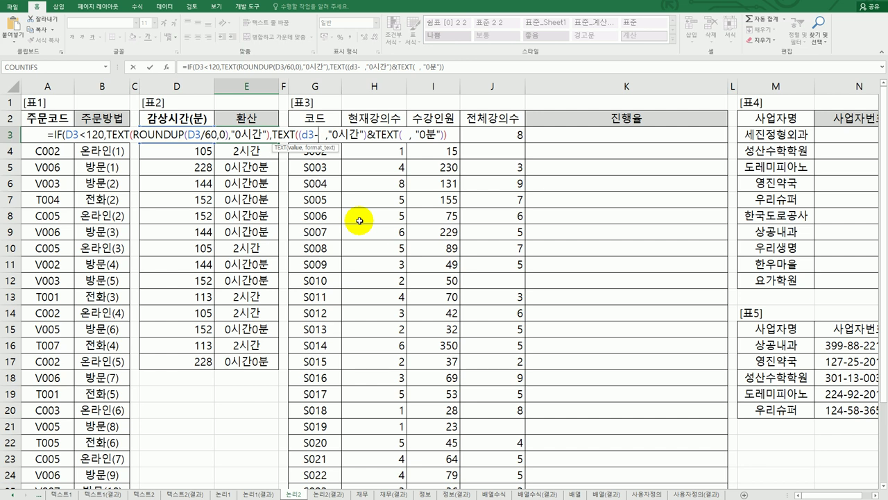
type("mod(")
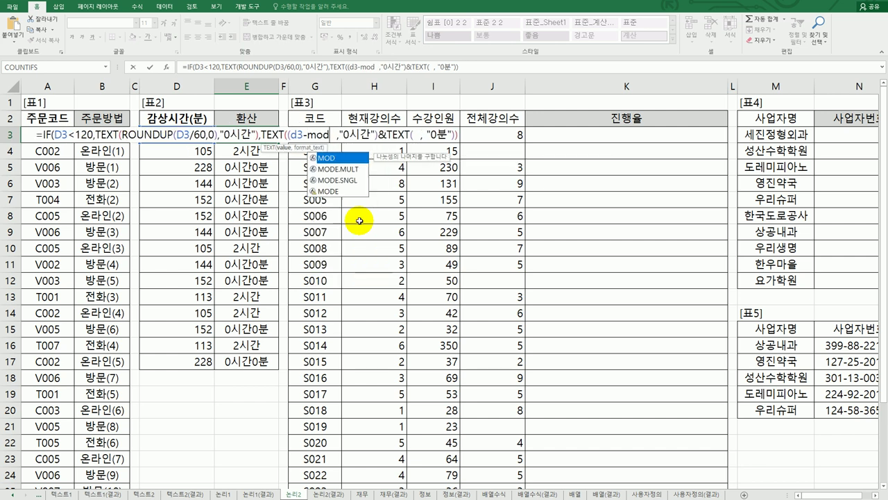
type("d3,6")
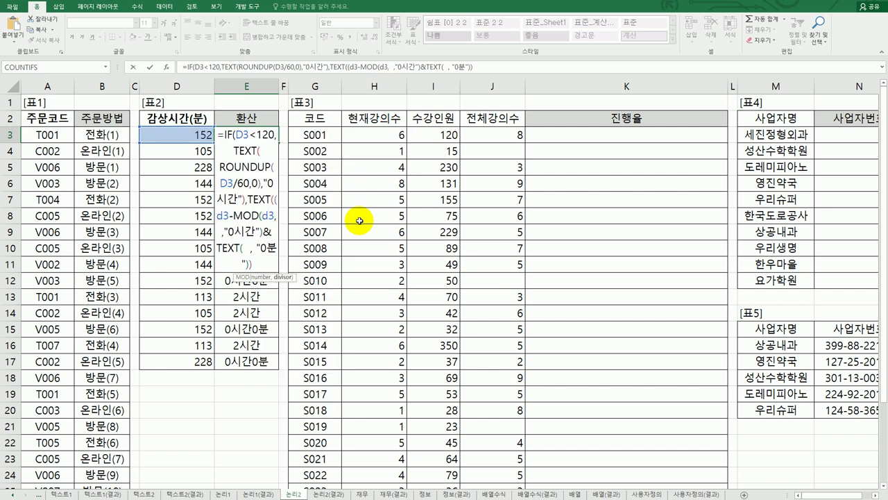
type("0")
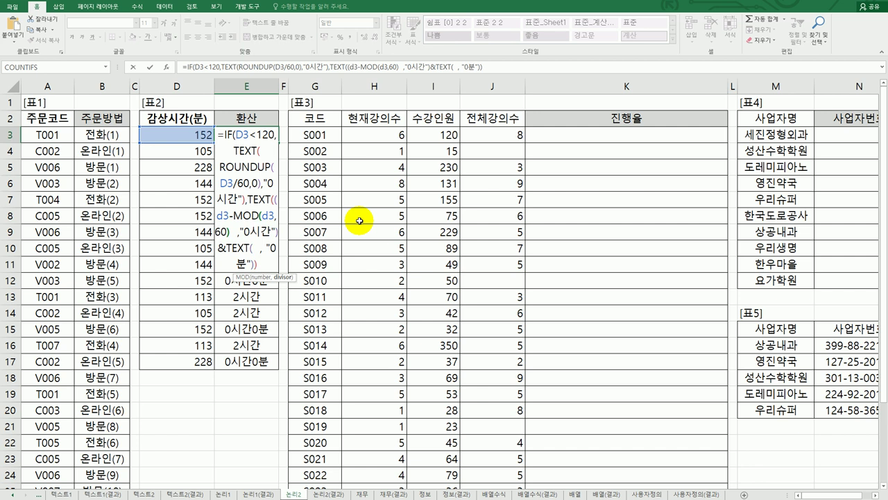
key("Right")
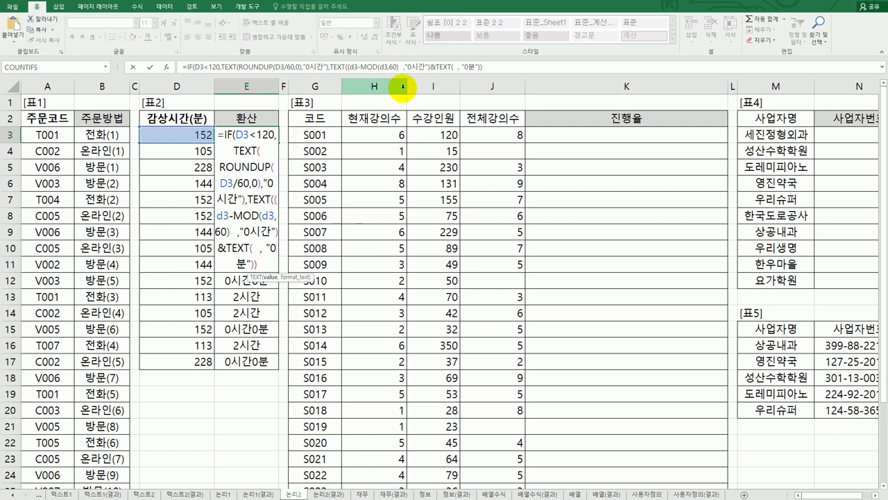
Cut the (d3-MOD(d3,60) expression out of the E3 formula and commit the cell
left_click_drag(347, 67, 400, 67)
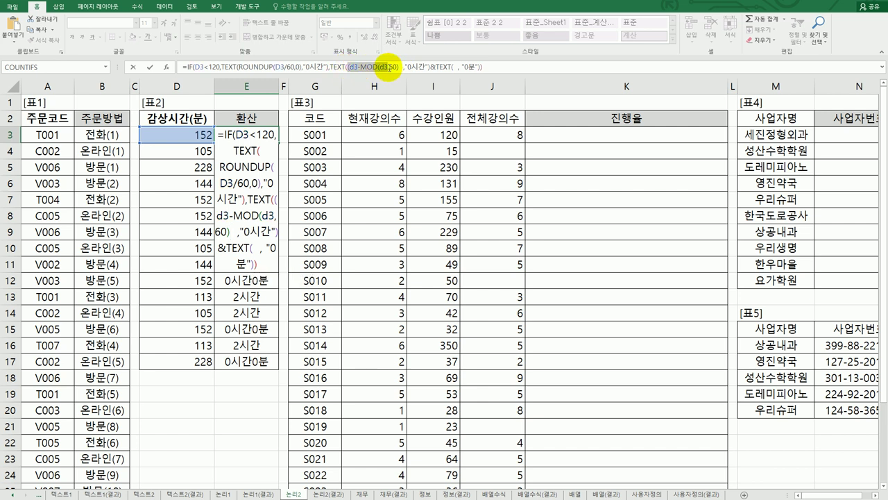
key("ctrl+x")
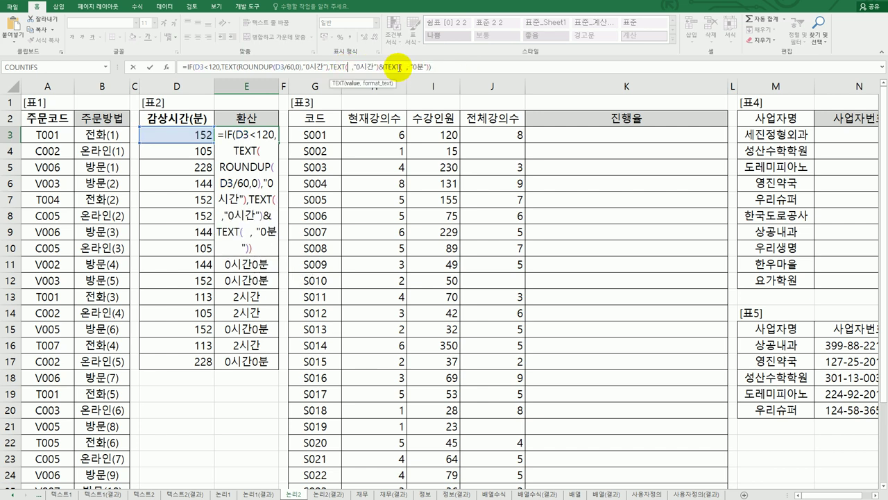
key("Return")
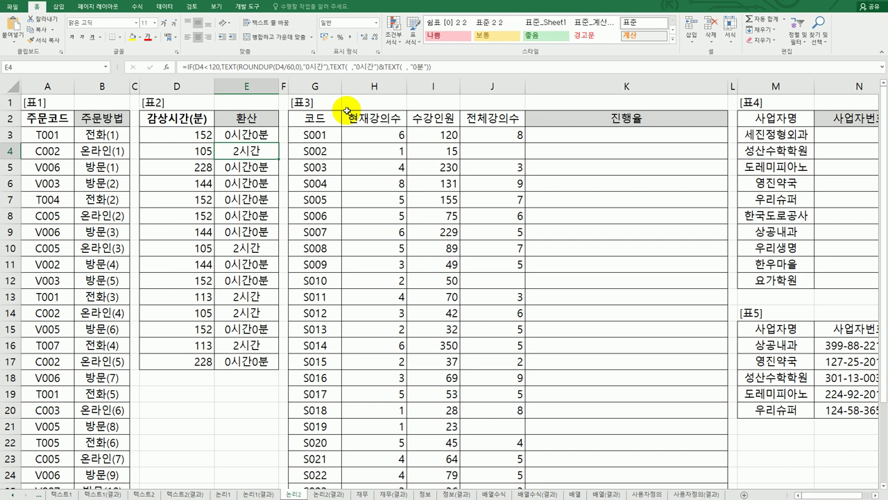
Insert a blank helper column at F, directly after the 환산 column of 표2
left_click(284, 86)
right_click(285, 89)
left_click(316, 154)
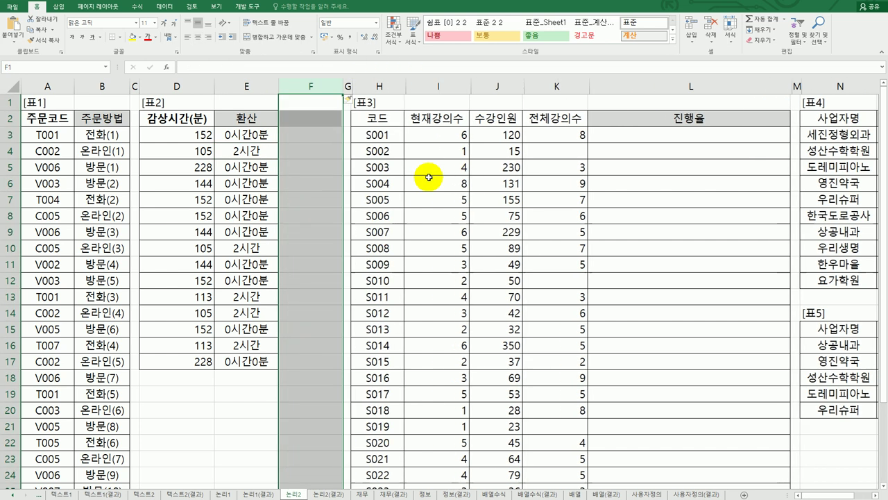
Enter =D3-MOD(D3,60) in helper cell F3 to subtract the leftover minutes from the first viewing time
left_click(313, 134)
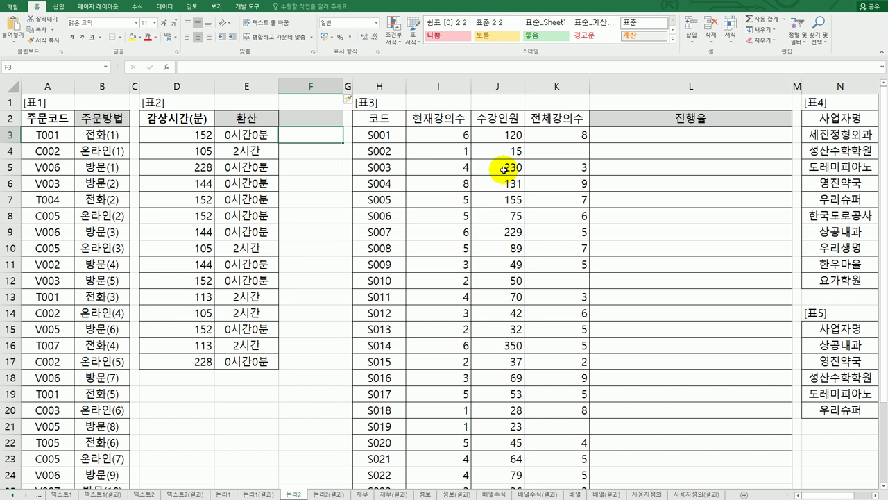
type("=")
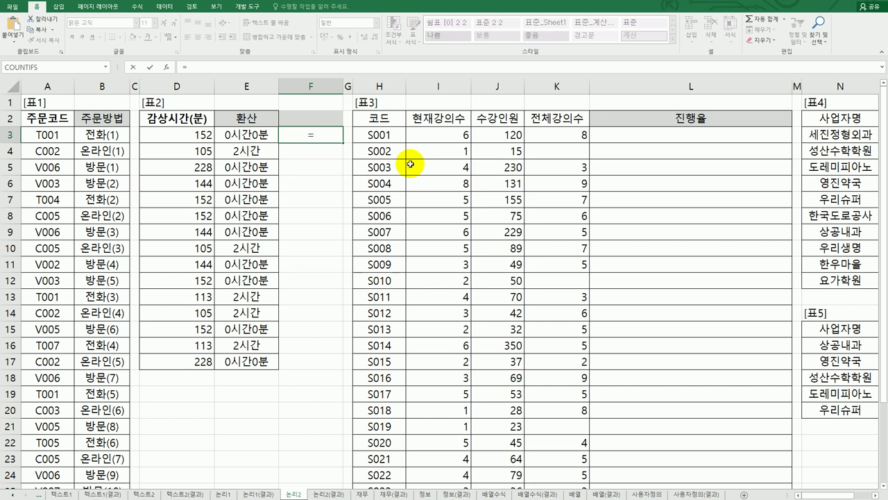
left_click(210, 142)
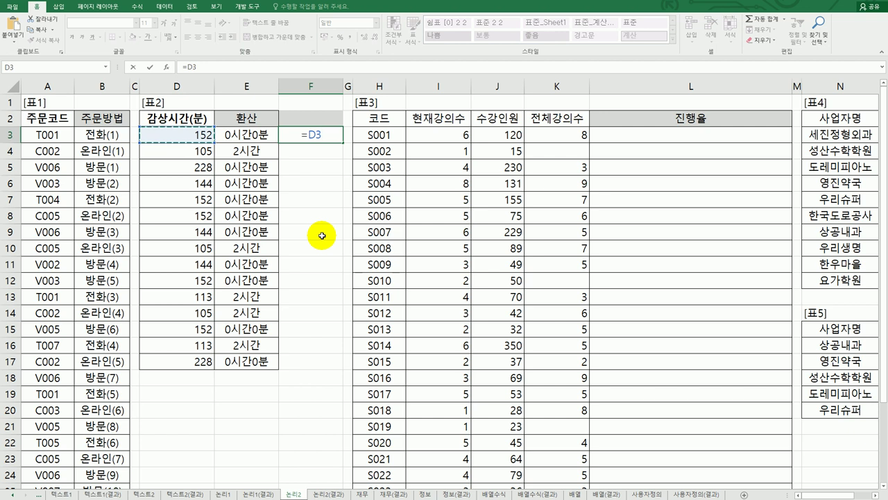
type("-mod")
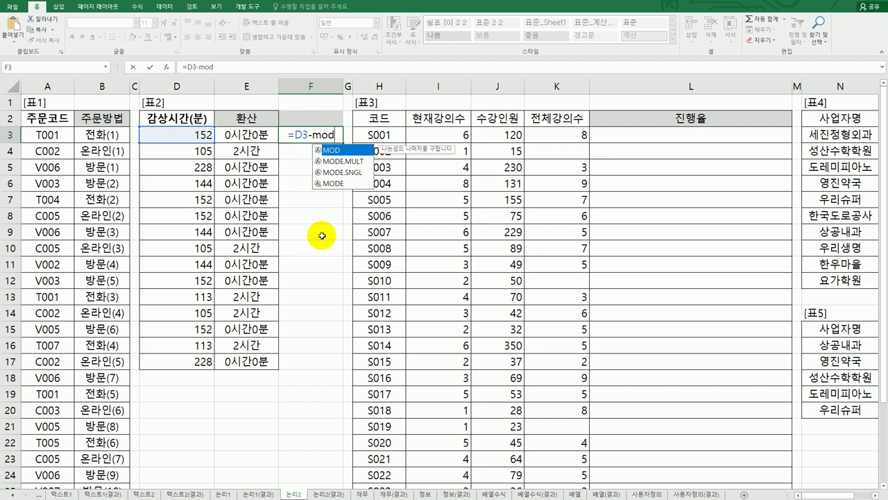
key("Tab")
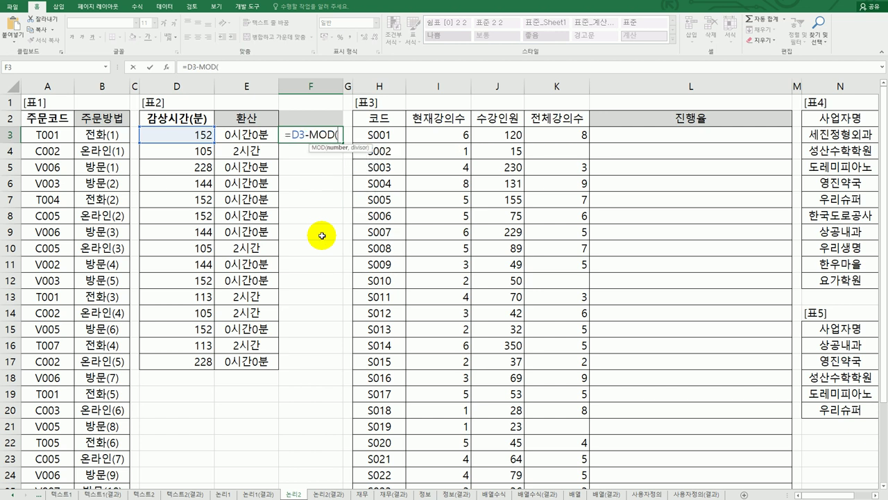
key("Left")
key("Left")
type(",60)")
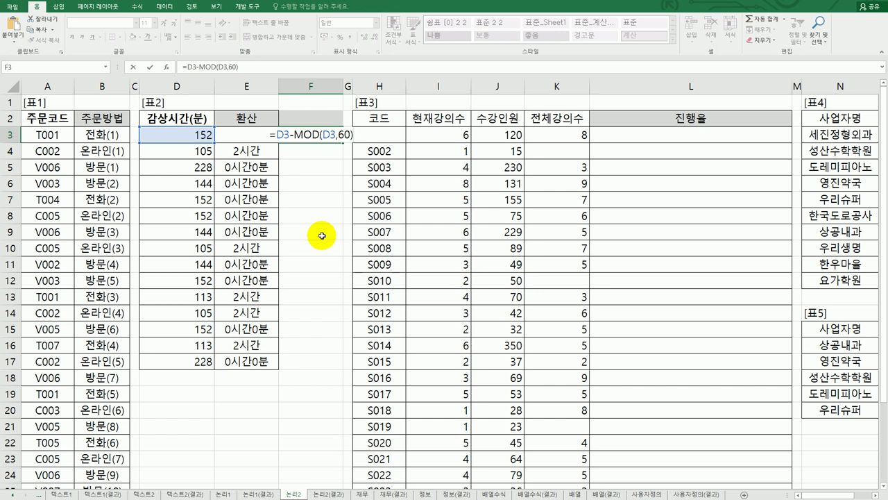
key("Return")
key("Up")
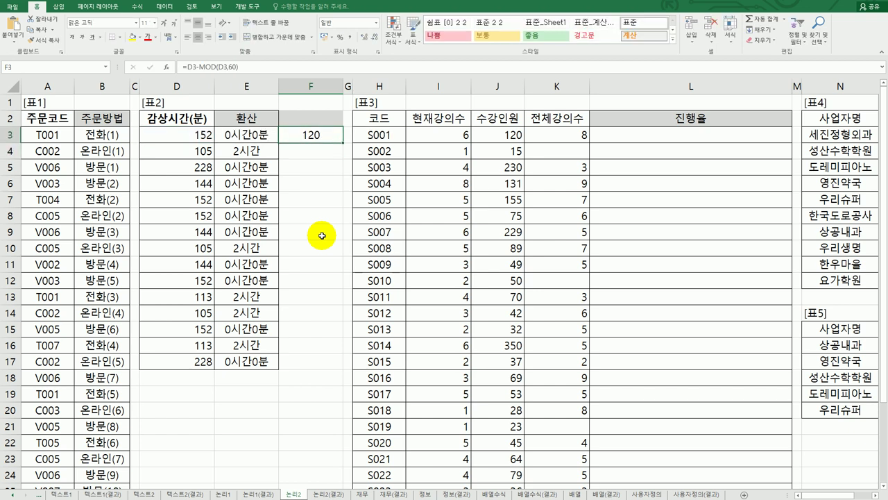
Reduce the formula in helper cell F3 to =MOD(D3,60) to isolate the leftover minutes
double_click(316, 136)
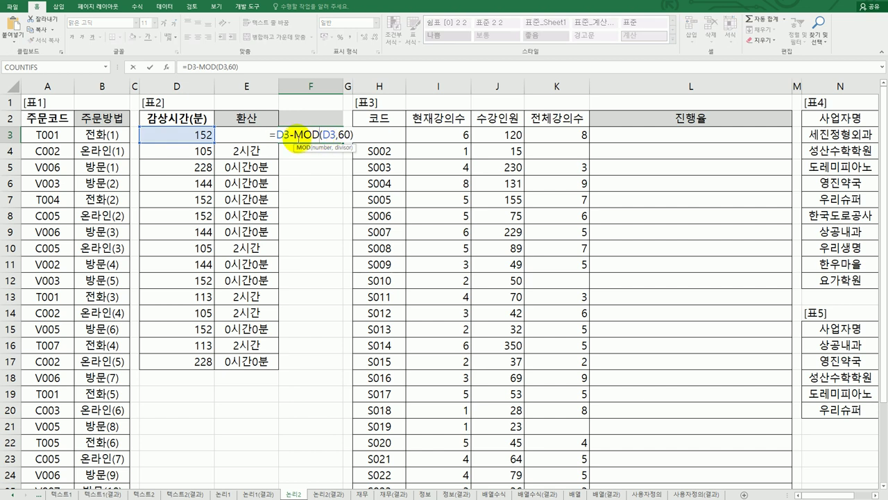
left_click_drag(294, 136, 279, 136)
key("BackSpace")
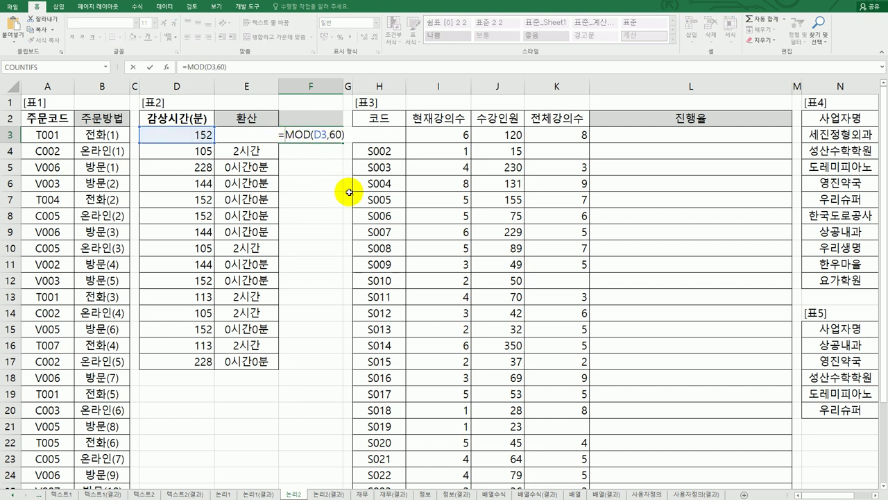
key("ctrl+Return")
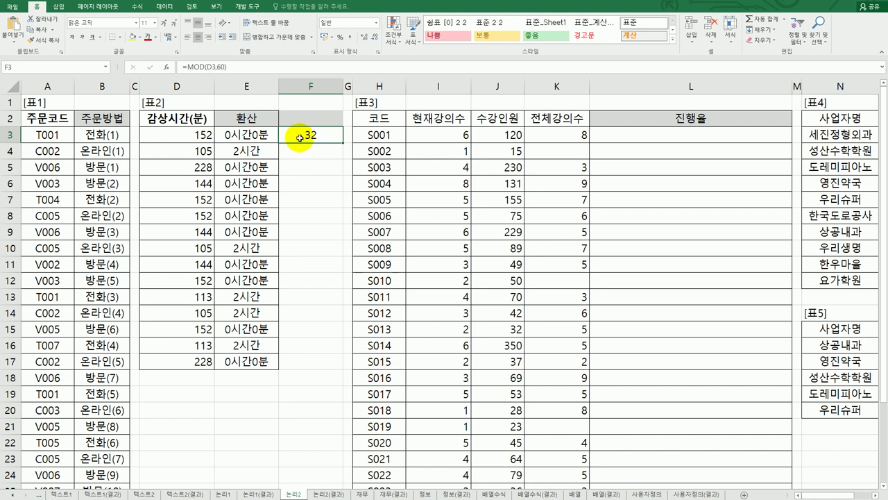
Put D3- back in front of MOD so helper cell F3 holds =D3-MOD(D3,60)
double_click(300, 138)
key("Left")
key("Left")
left_click(197, 136)
type("-")
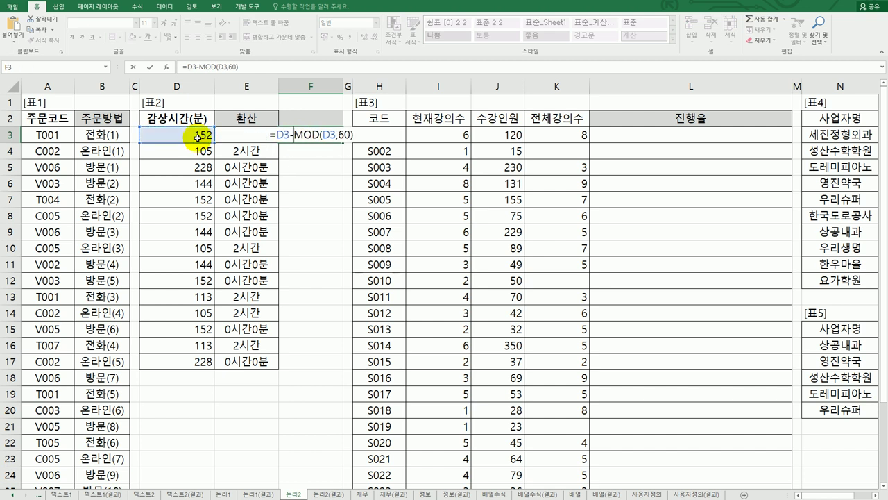
key("ctrl+Return")
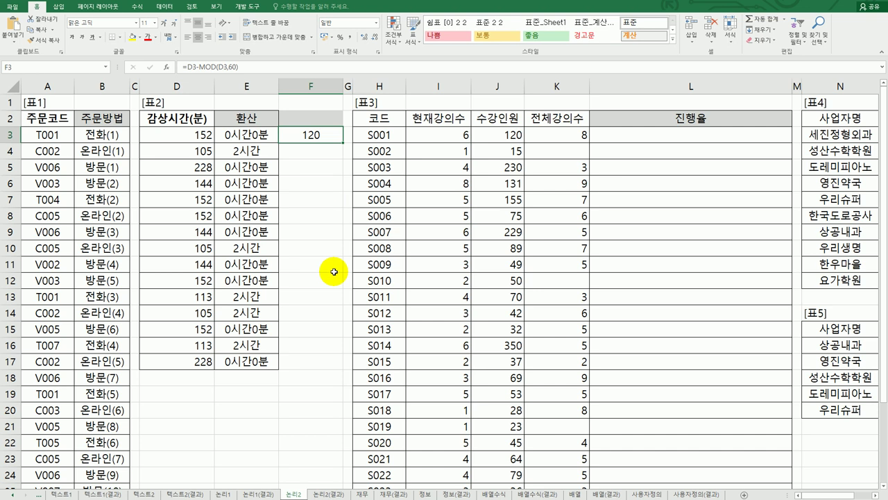
Enclose the F3 subtraction in parentheses and divide it by 60, giving =(D3-MOD(D3,60))/60
double_click(323, 135)
left_click(311, 139)
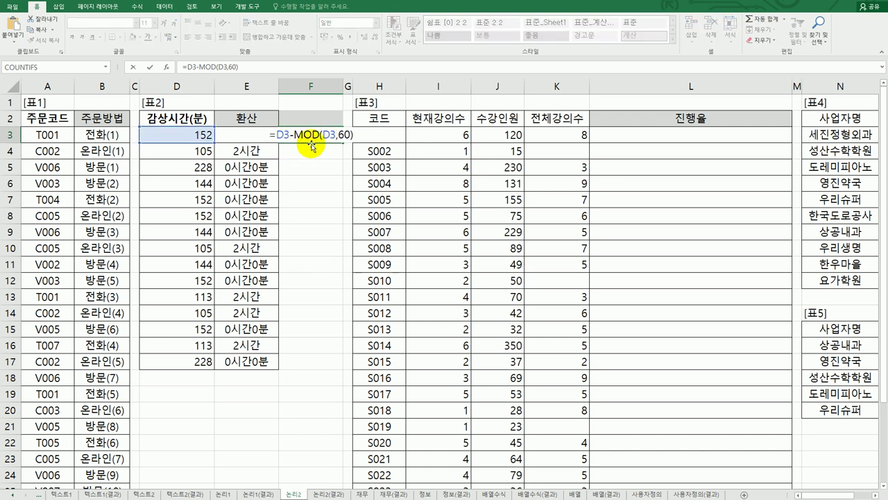
key("Home")
key("Right")
type("(")
key("End")
type(")/")
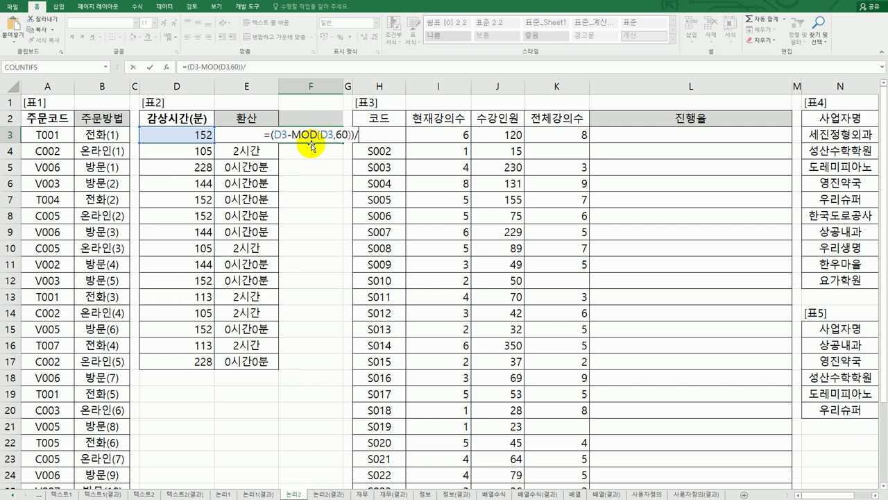
type("6")
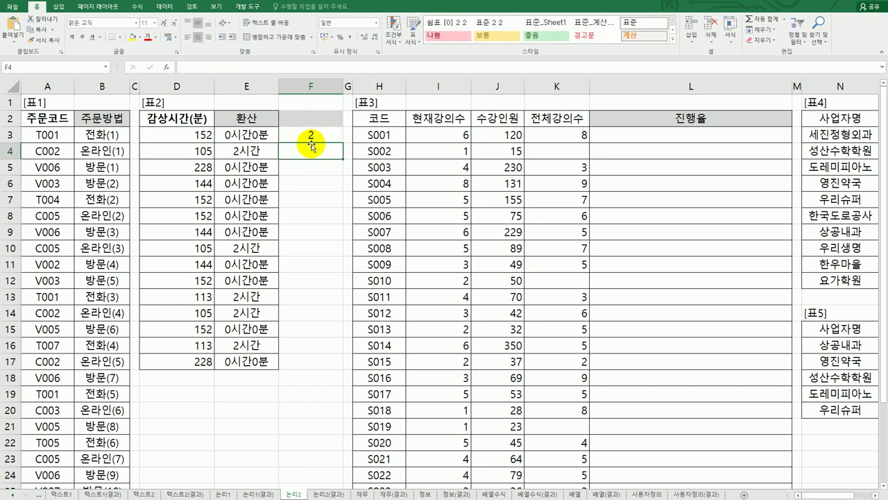
left_click(313, 135)
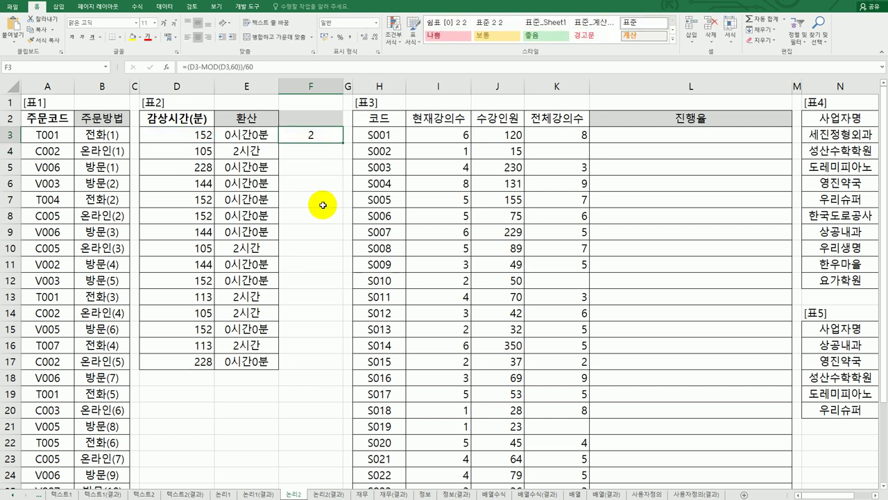
Turn the F3 hour calculation into a TEXT function with the format "0시간"
double_click(321, 135)
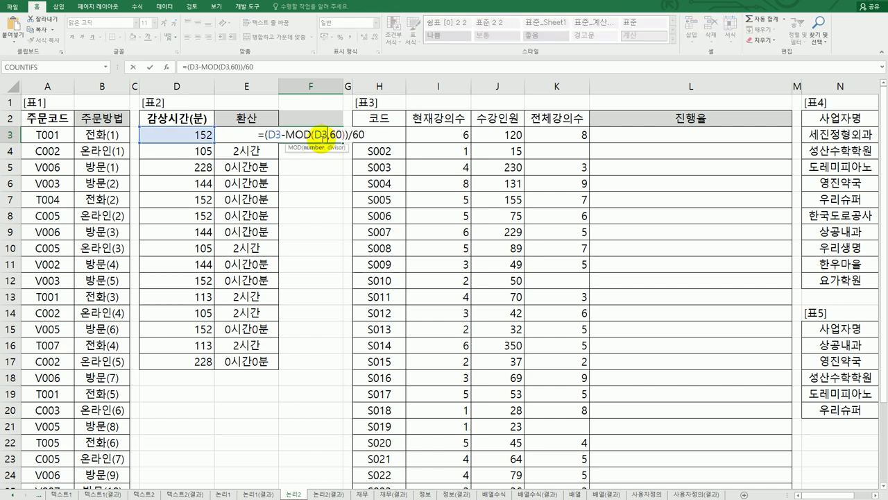
left_click(266, 134)
type("TEXT")
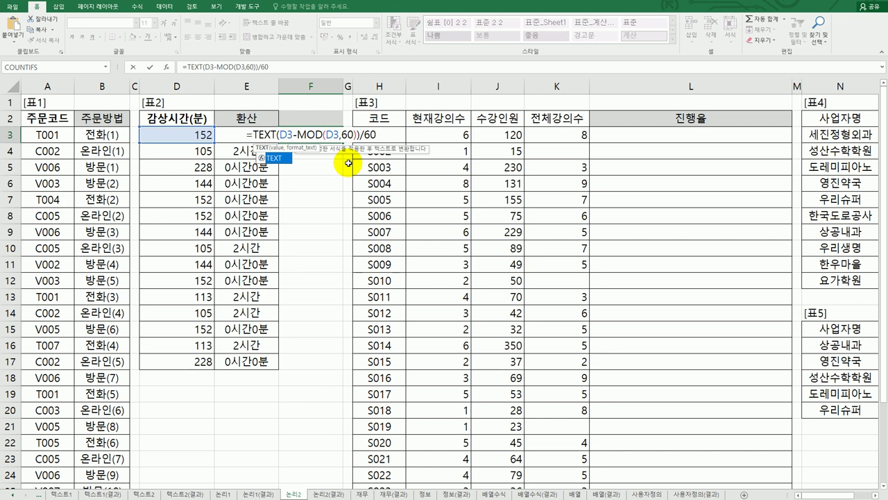
key("End")
type(".")
type("\"")
key("BackSpace")
key("BackSpace")
type(",\"0시간\")")
key("Return")
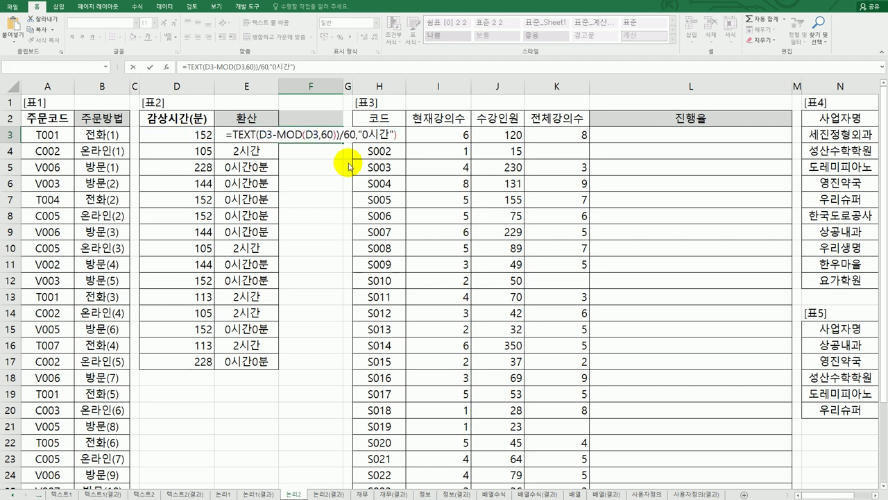
key("Return")
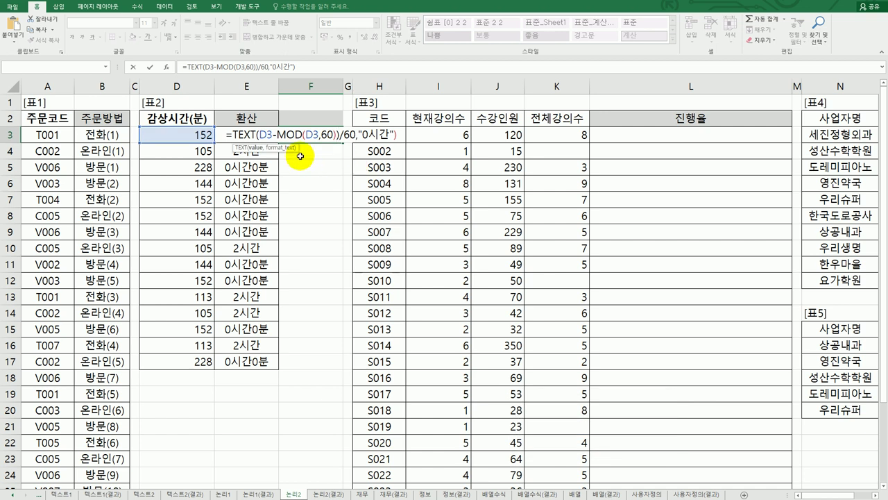
Add the missing opening parenthesis before D3 and commit F3 as =TEXT((D3-MOD(D3,60))/60,"0시간")
left_click(257, 133)
type("((")
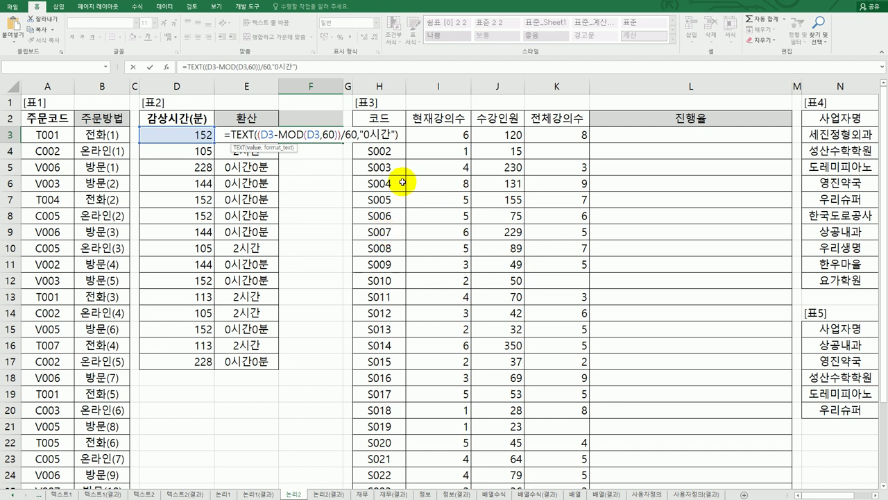
key("ctrl+Return")
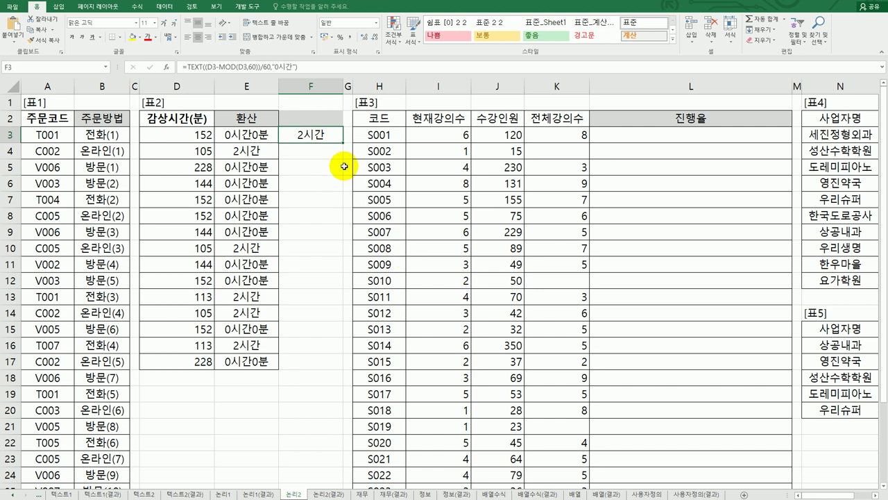
Append a second TEXT function to the F3 formula with & and give it mod(d3,60) as its value
double_click(333, 134)
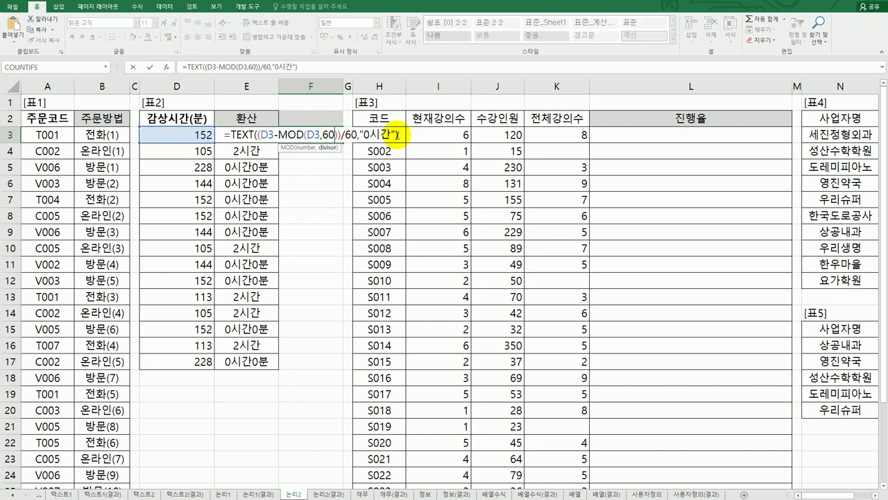
left_click(398, 134)
type("&ㅅ")
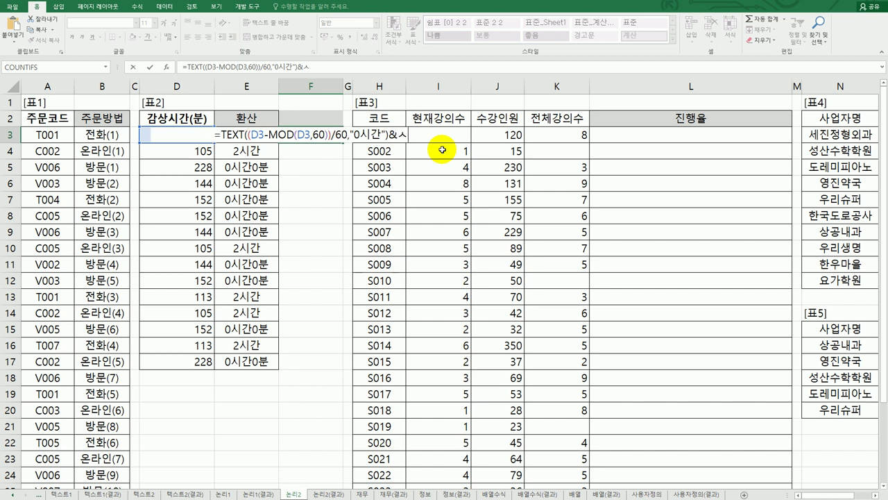
key("BackSpace")
type("text(")
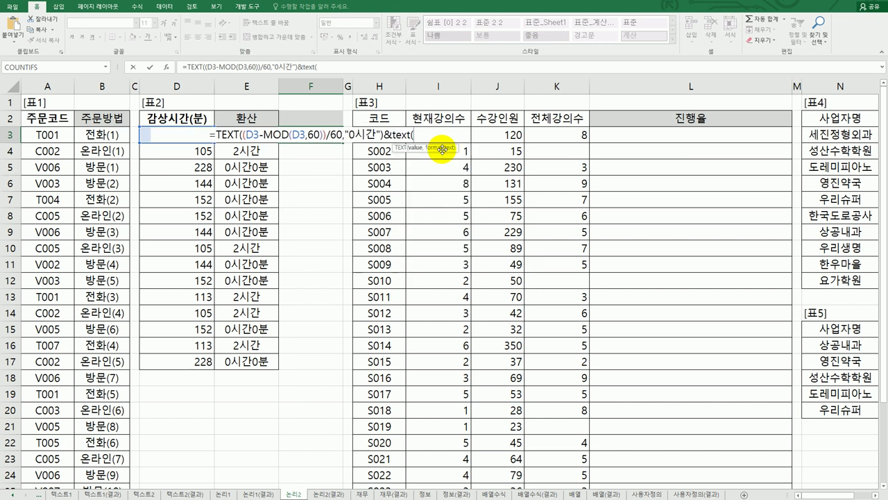
type("mod(")
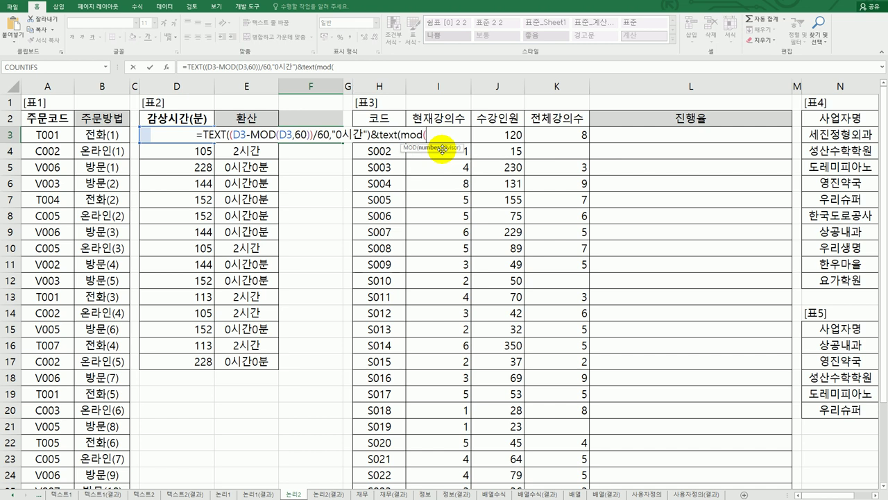
type("d3,")
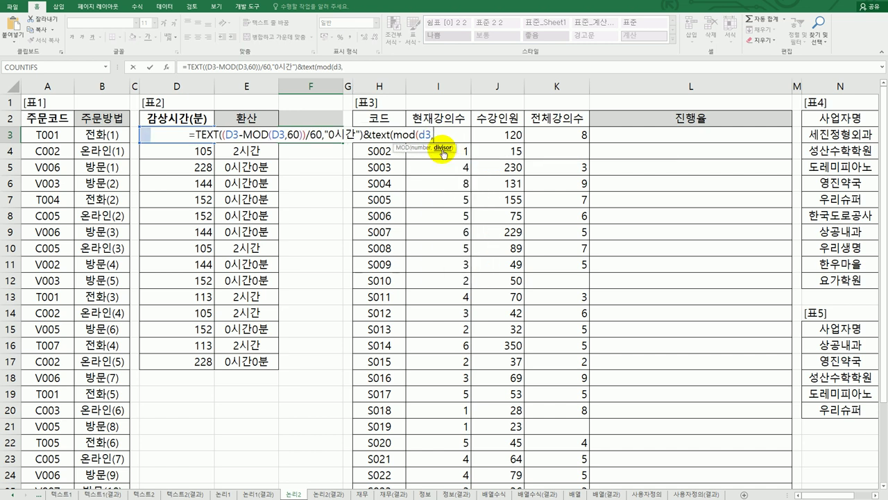
type("60)")
Set the second TEXT function's format in F3 to "0분", close it and commit the formula
type(",\"분")
key("BackSpace")
key("BackSpace")
key("BackSpace")
type("0분\"")
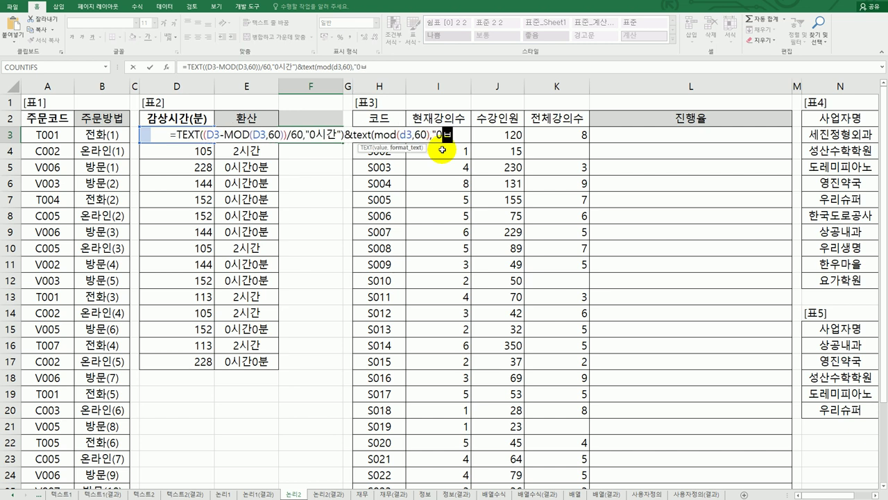
type(")")
key("Return")
Fill the F3 helper formula down through F17
key("Up")
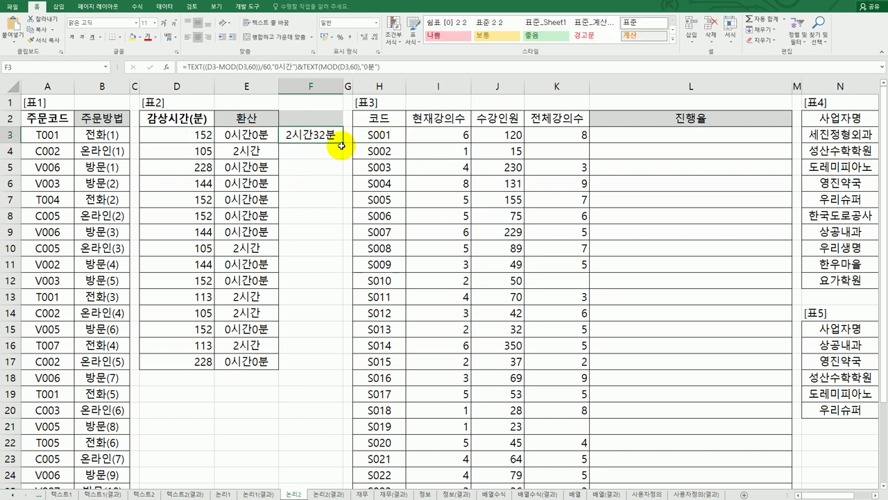
left_click_drag(342, 144, 346, 372)
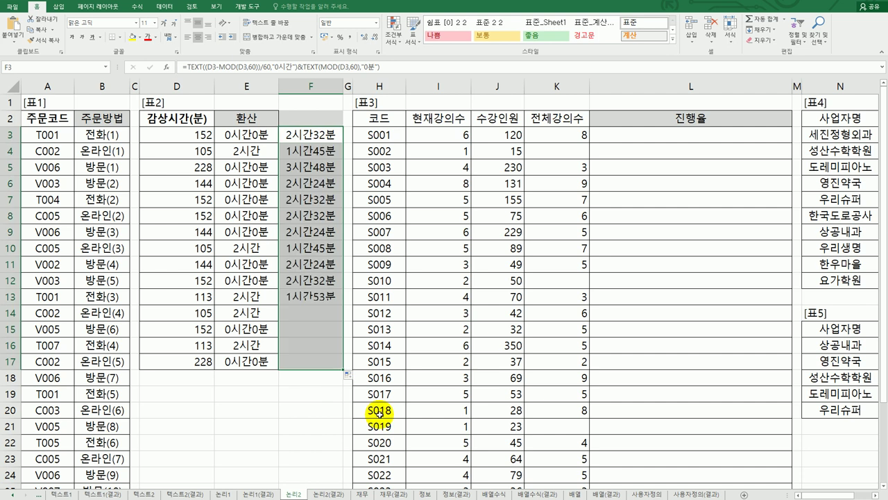
left_click(298, 135)
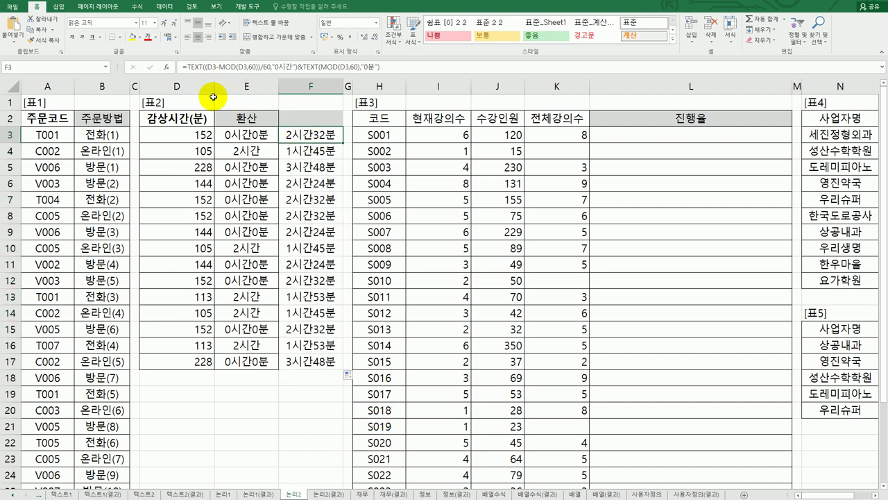
Enter (d3-MOD(d3,60))/60 as the value of the "0시간" TEXT function in E3's false branch and commit the formula
left_click(252, 135)
double_click(267, 135)
left_click(309, 134)
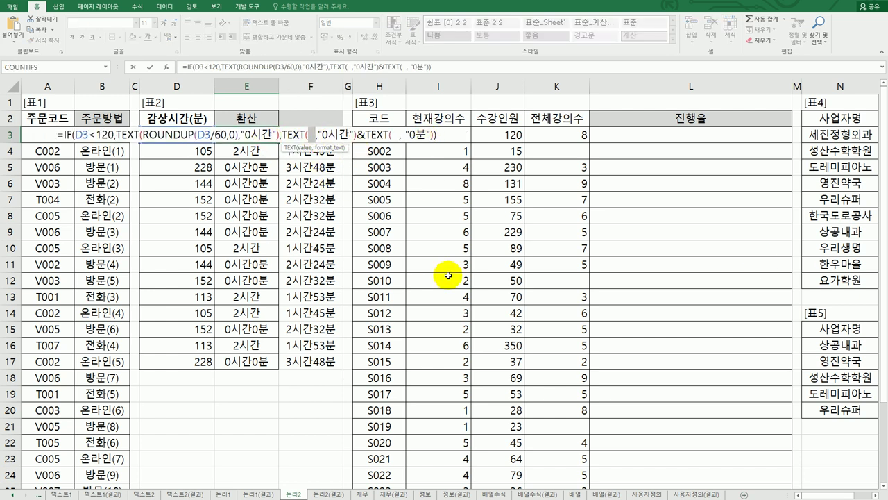
type("(")
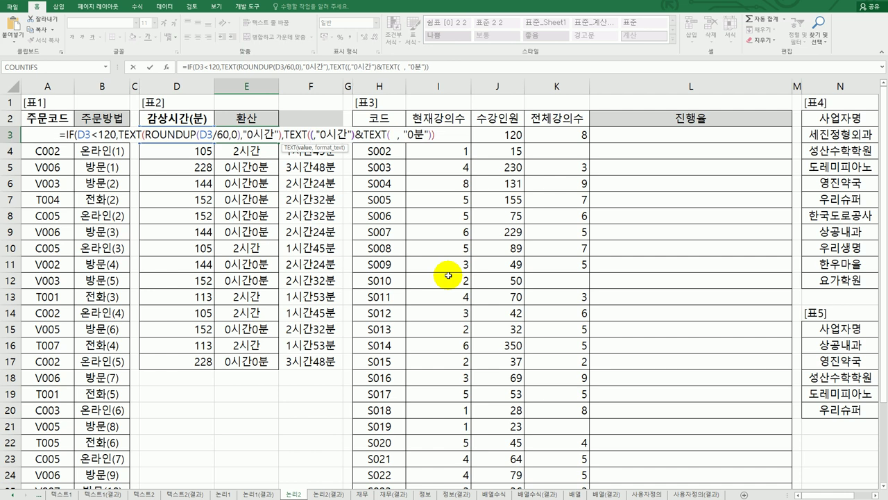
type("ㅇ")
key("BackSpace")
type("d3-mod")
key("Tab")
type("d3,60")
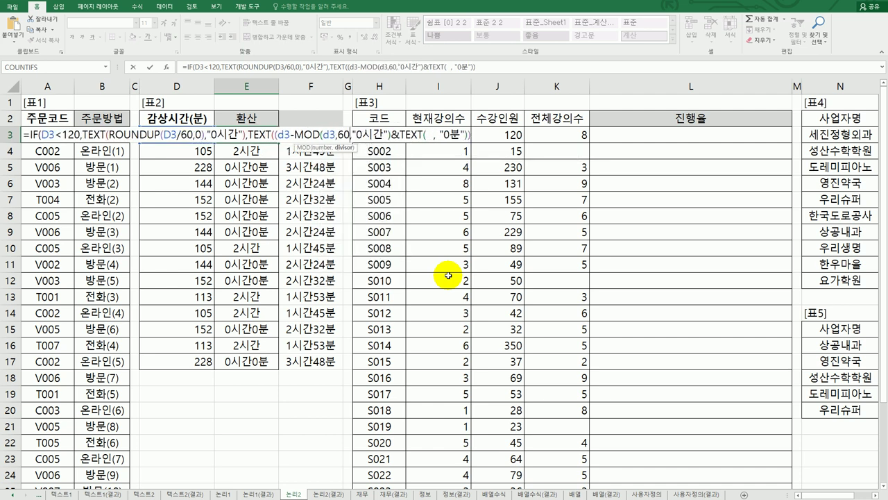
type(")")
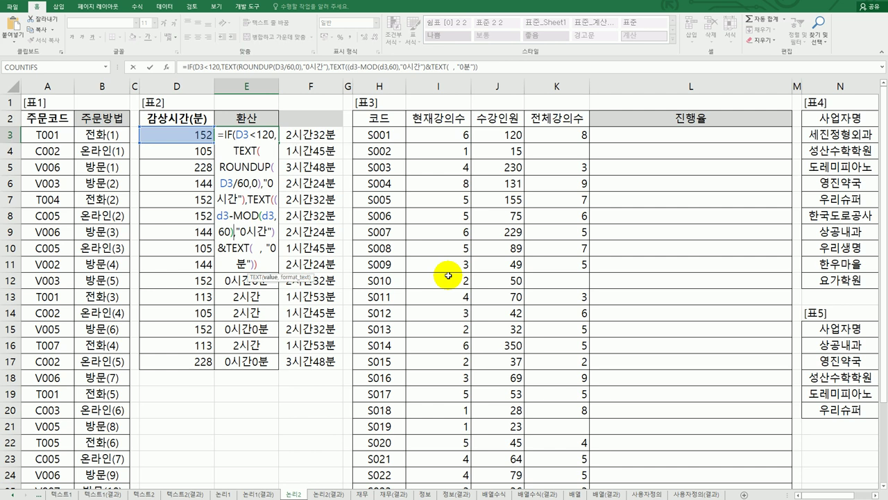
type(")")
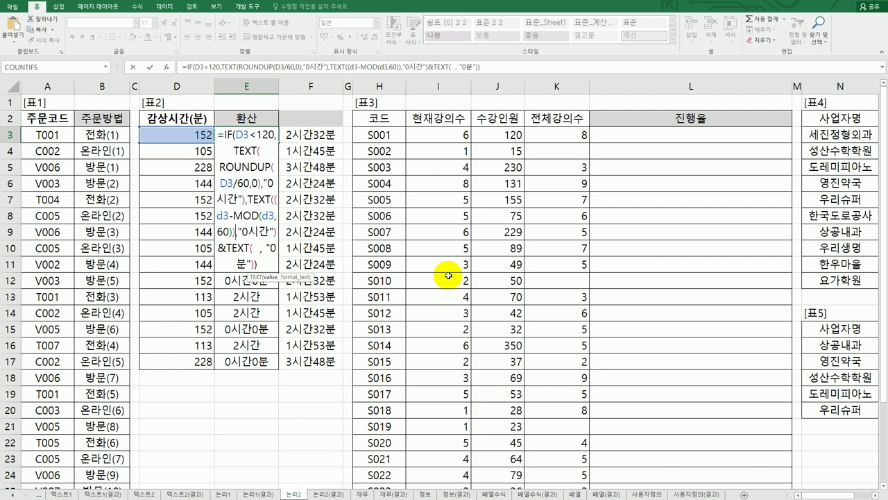
type("/60")
key("Return")
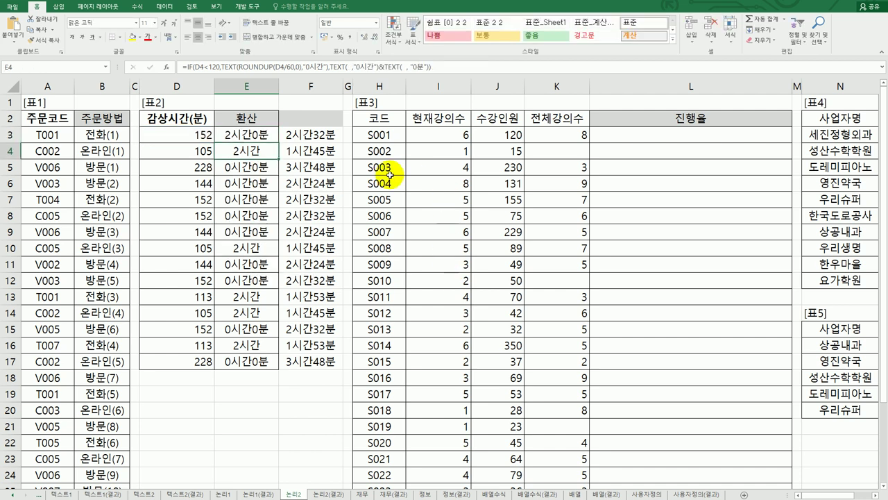
Enter mod(d3,60) as the value of the "0분" TEXT function in E3's false branch and commit the formula
left_click(238, 135)
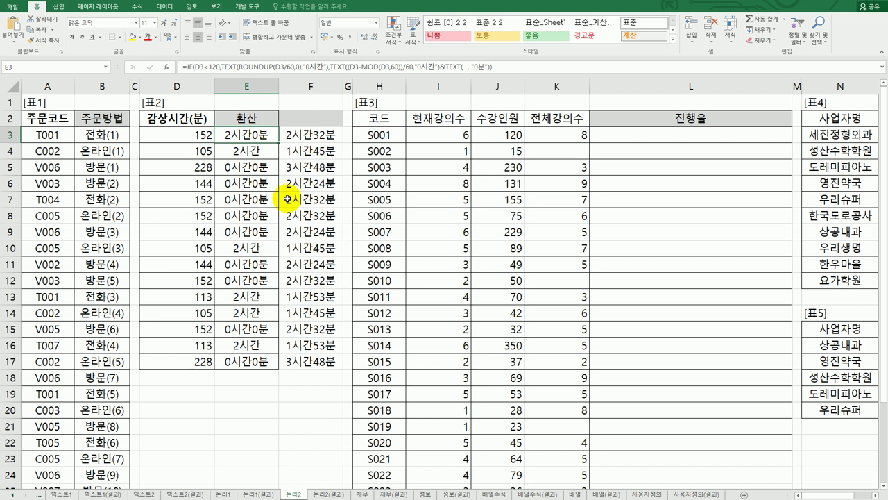
double_click(272, 135)
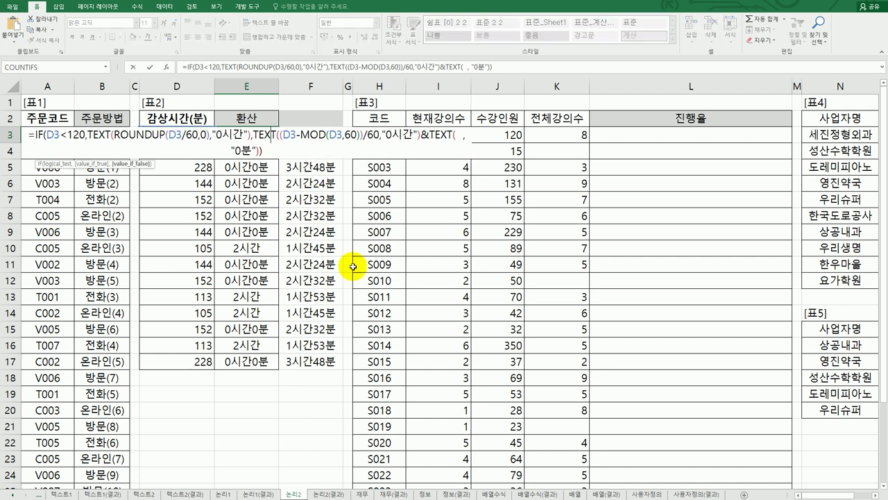
left_click(457, 135)
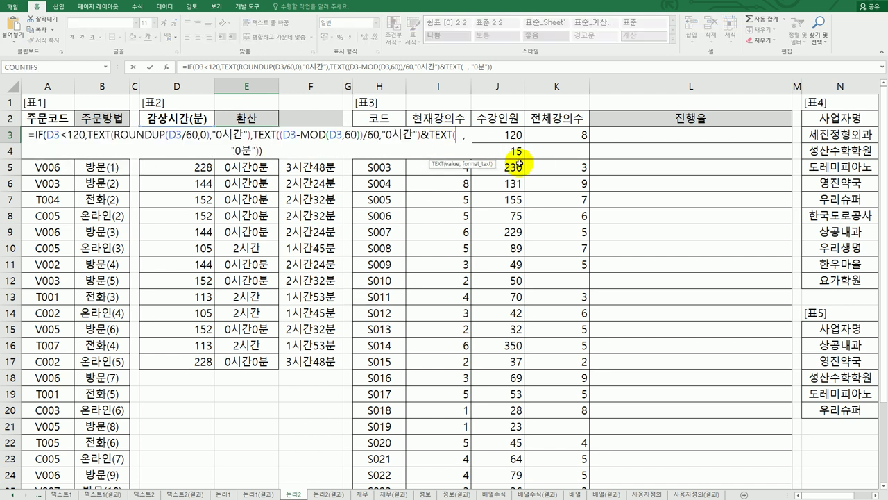
type("mo")
key("BackSpace")
key("BackSpace")
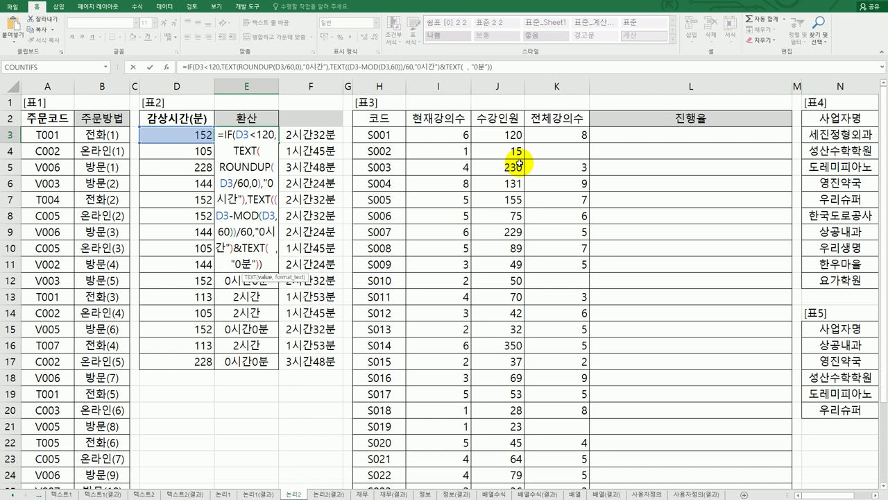
type("mod(d3,60")
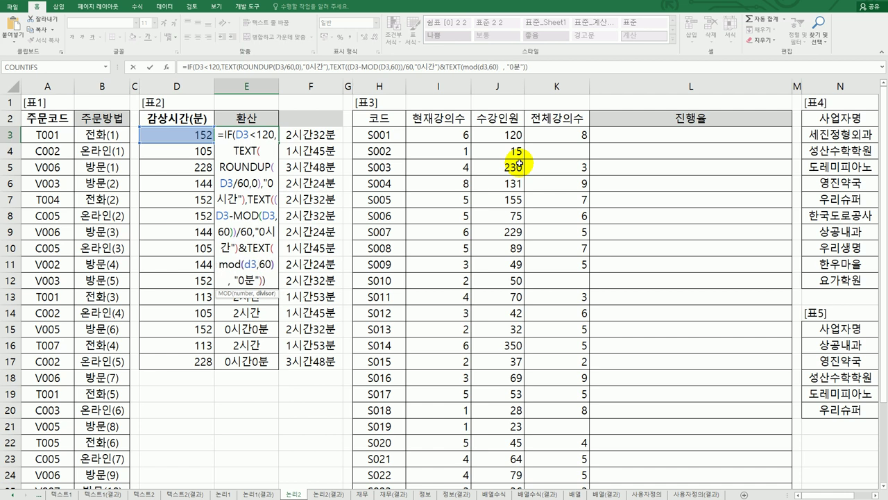
type(")")
key("Return")
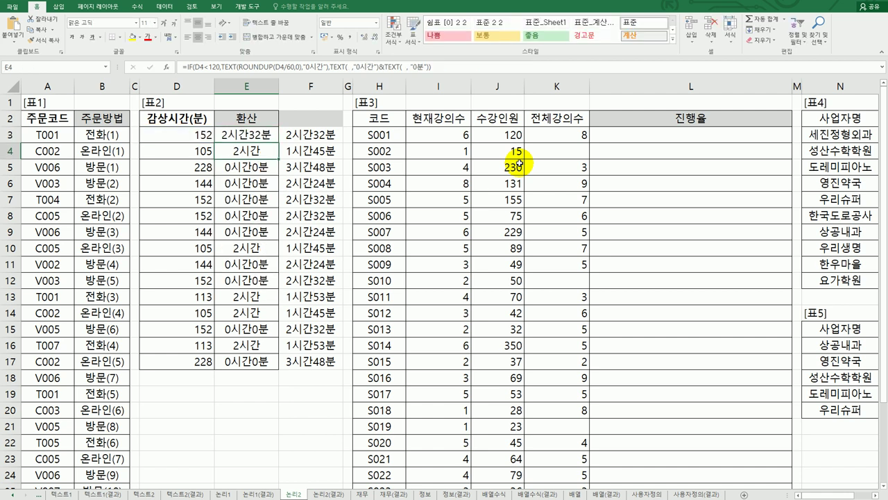
Review the TEXT values in F3's helper formula and fill the E3 formula down through E17
left_click(267, 134)
left_click(304, 137)
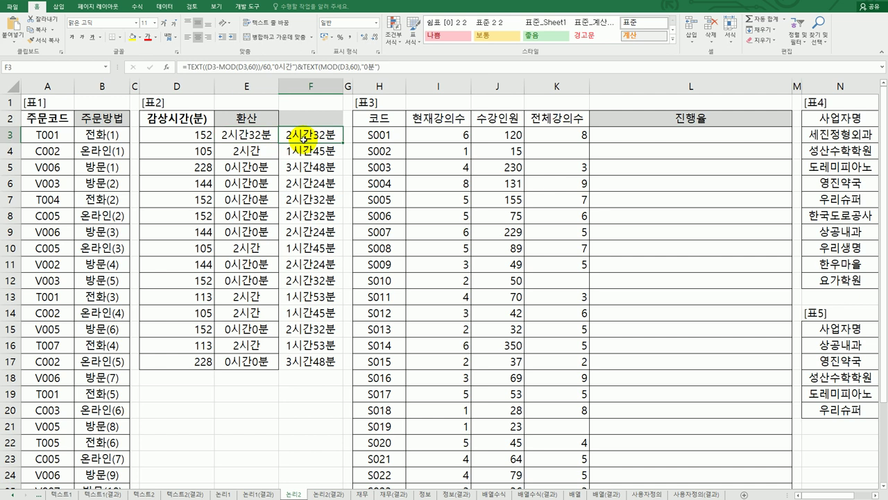
double_click(303, 136)
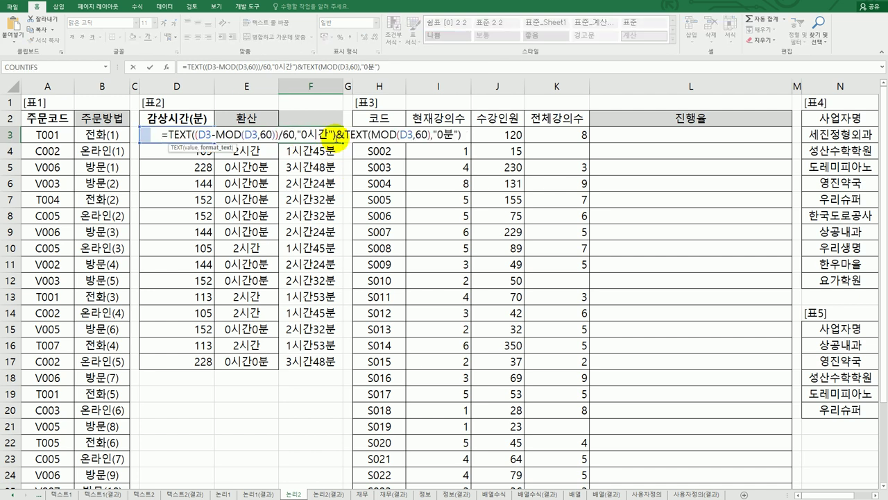
left_click(179, 132)
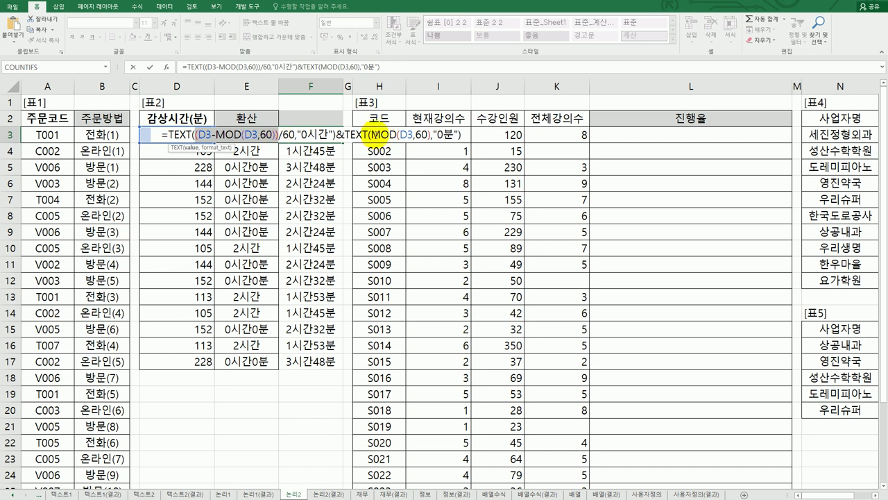
left_click_drag(371, 134, 431, 136)
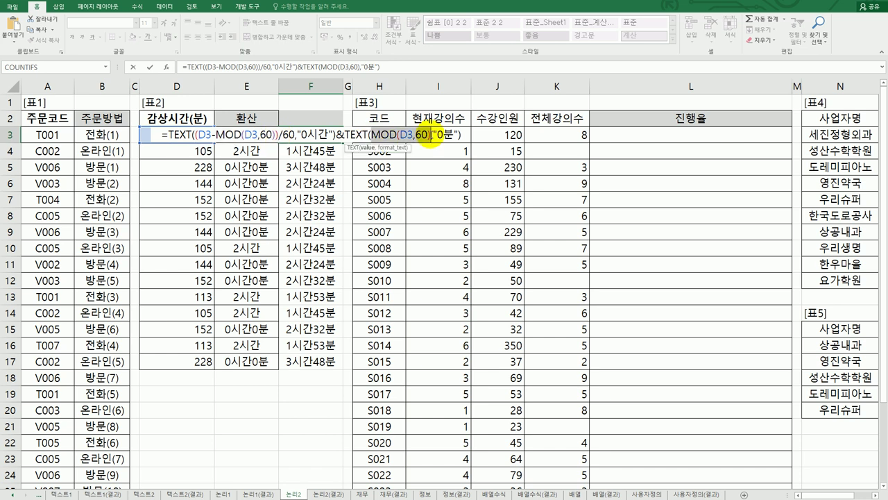
left_click(274, 135)
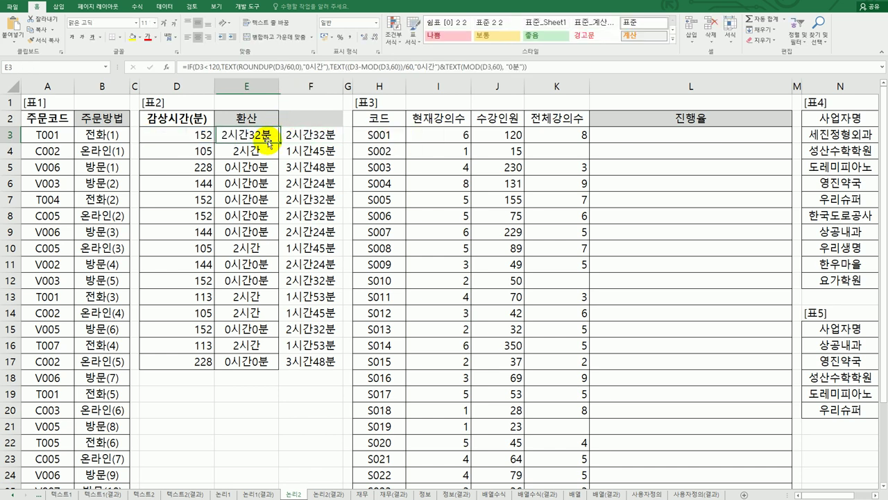
left_click_drag(279, 141, 306, 385)
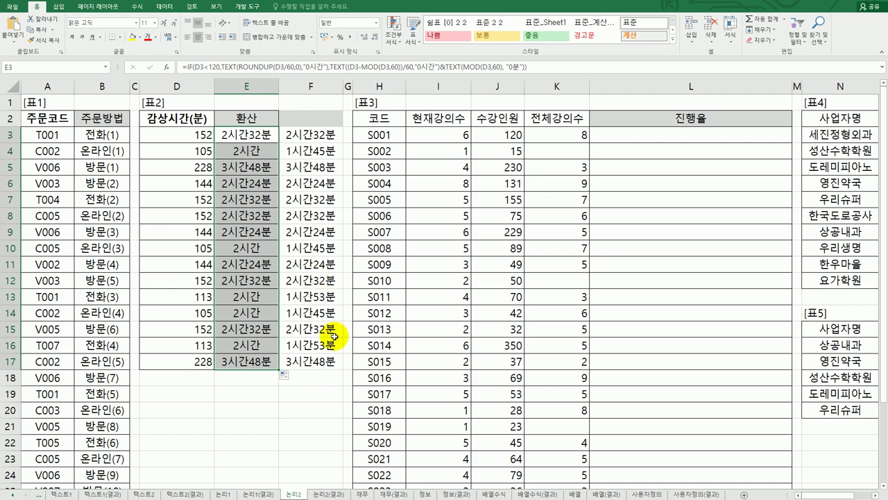
Delete the helper column F beside 표2's 환산 column
left_click(324, 375)
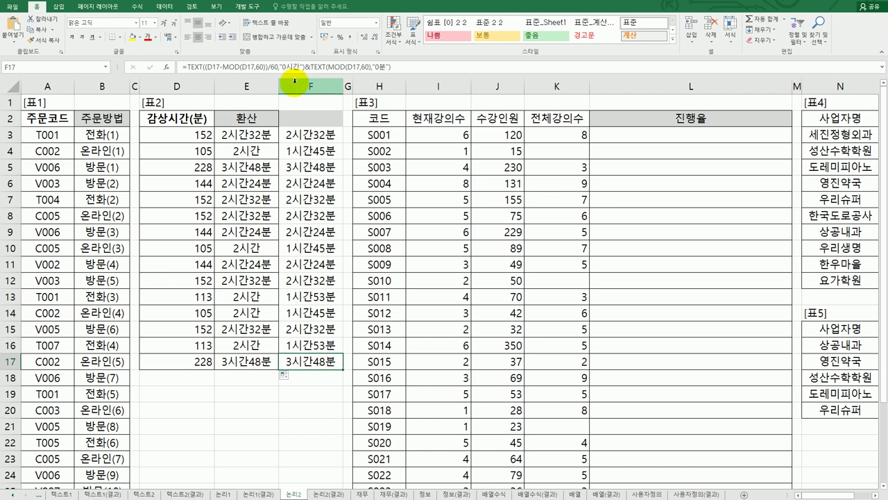
left_click(305, 86)
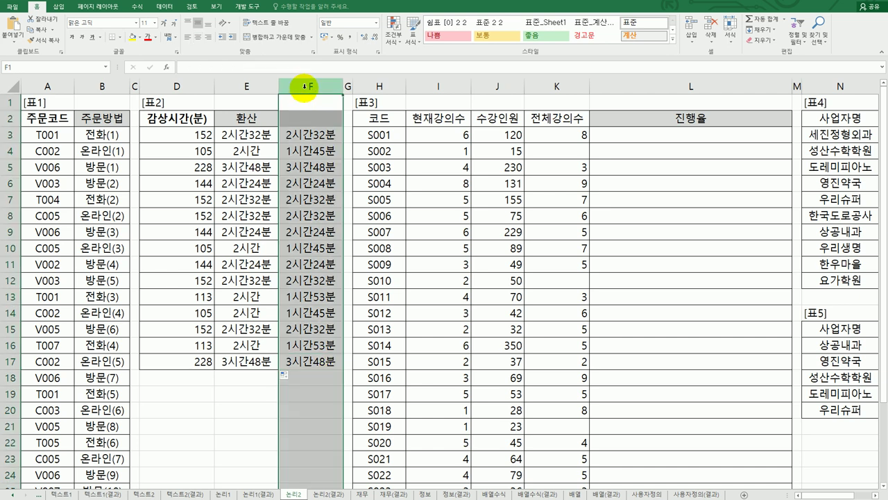
right_click(306, 86)
left_click(362, 167)
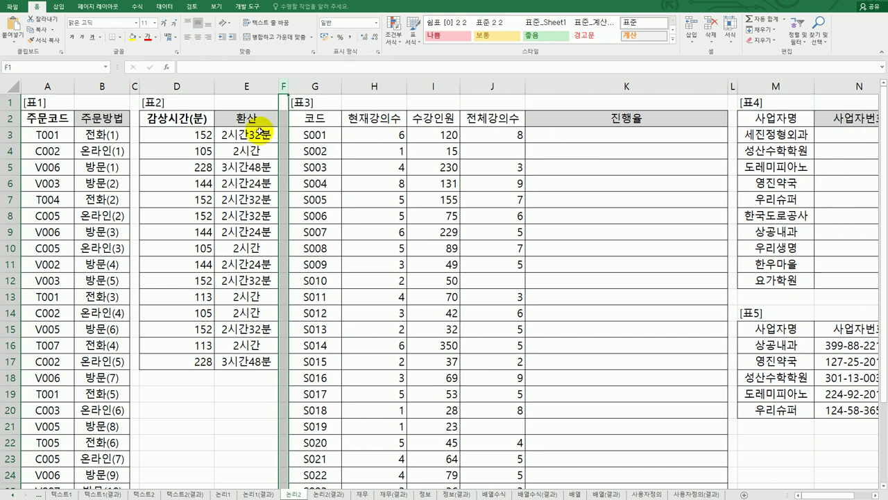
Examine the ROUNDUP and MOD parts of E3's IF formula, leaving the formula unedited
left_click(258, 133)
double_click(259, 132)
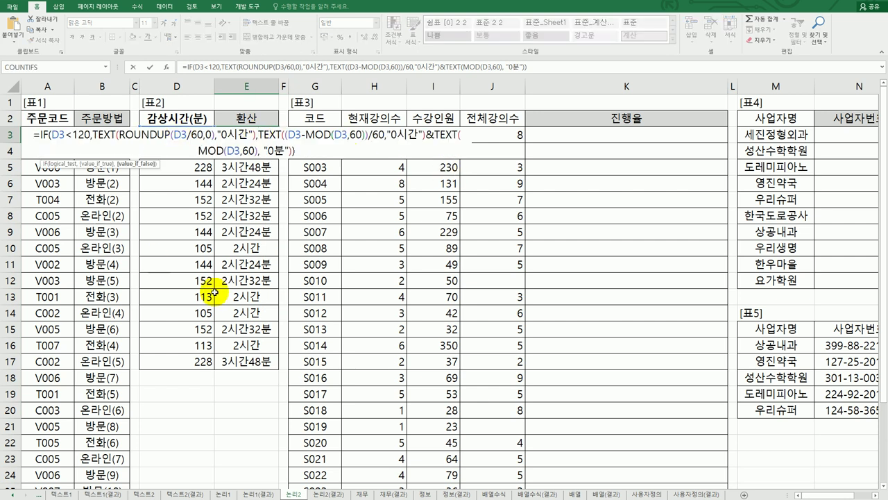
left_click(118, 135)
left_click_drag(118, 135, 230, 133)
double_click(233, 133)
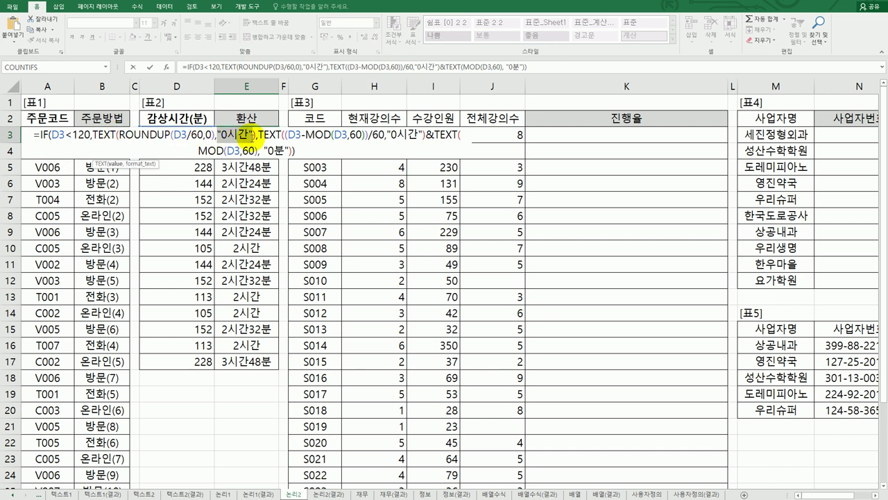
left_click_drag(118, 134, 209, 132)
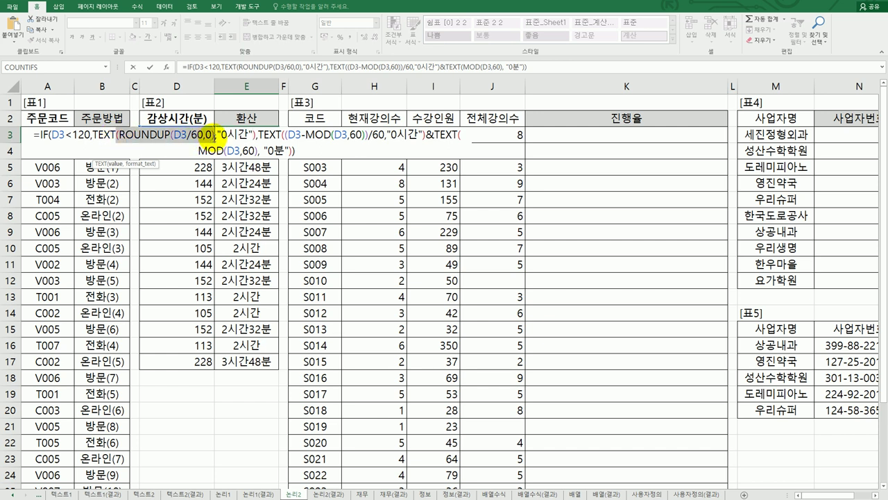
left_click_drag(121, 137, 167, 137)
left_click_drag(303, 137, 324, 136)
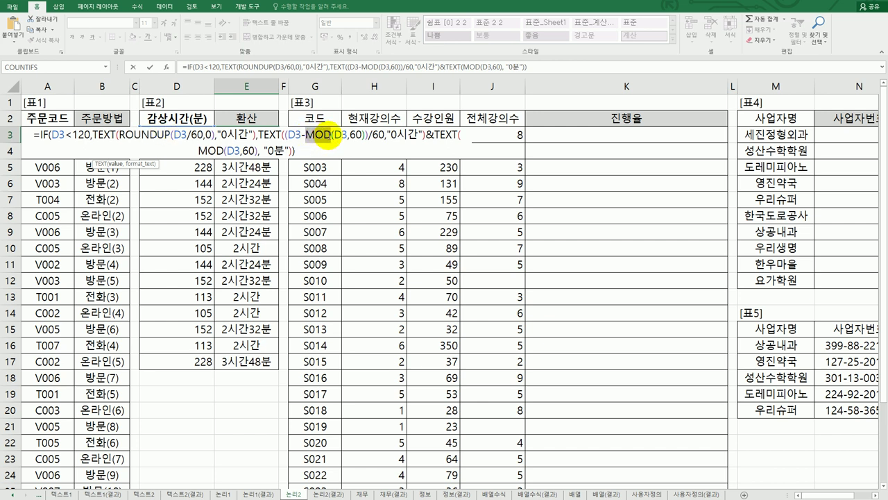
left_click(333, 135)
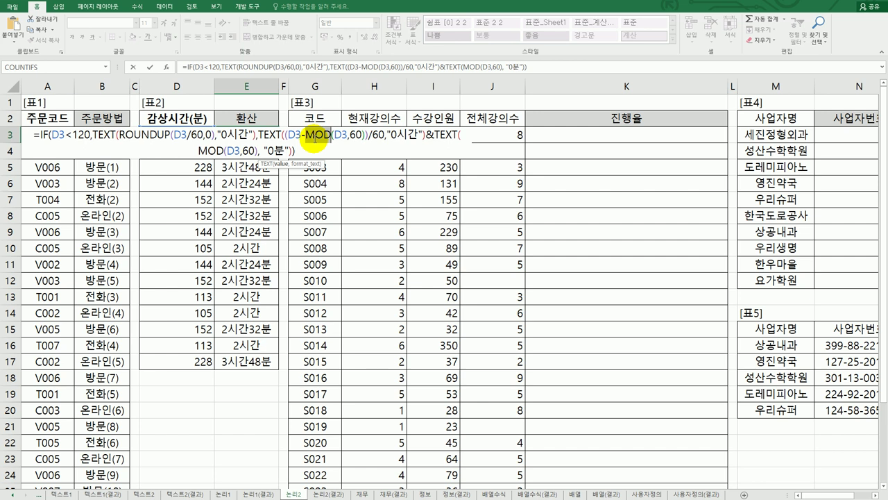
key("Escape")
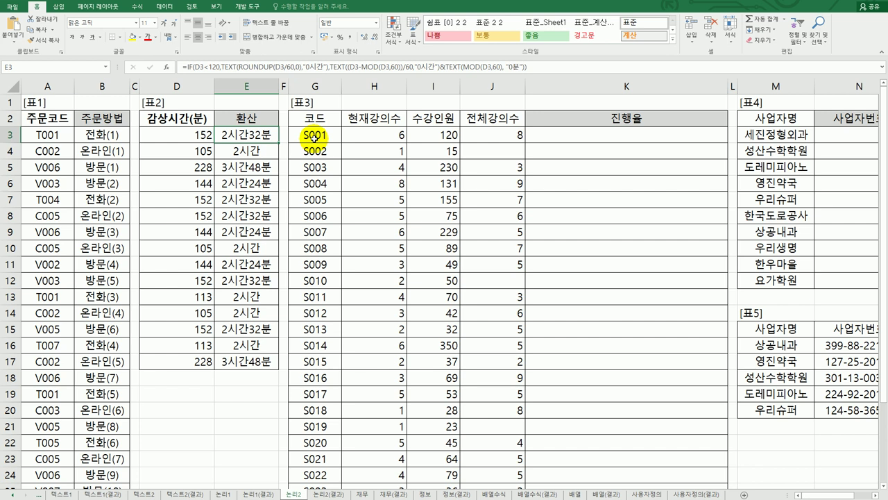
Divide 현재강의수 by 전체강의수 with =H3/J3 in K3 of 표3 and fill the formula down through K30
left_click(605, 131)
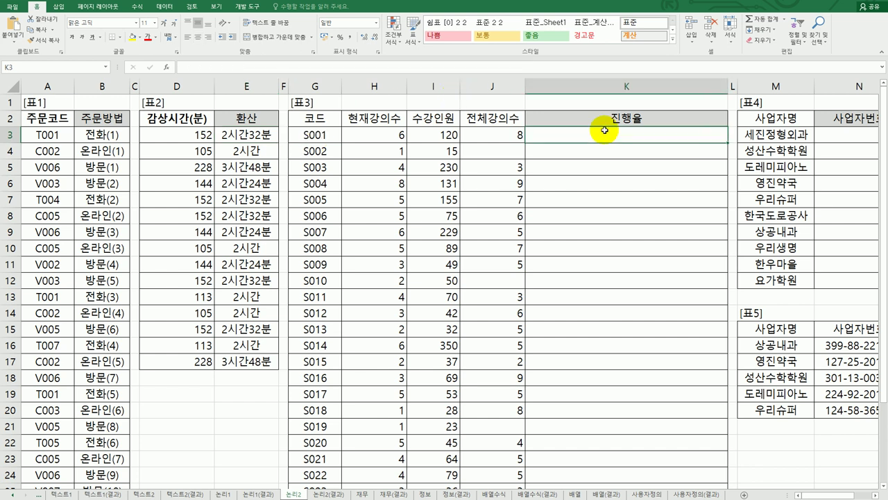
left_click(368, 133)
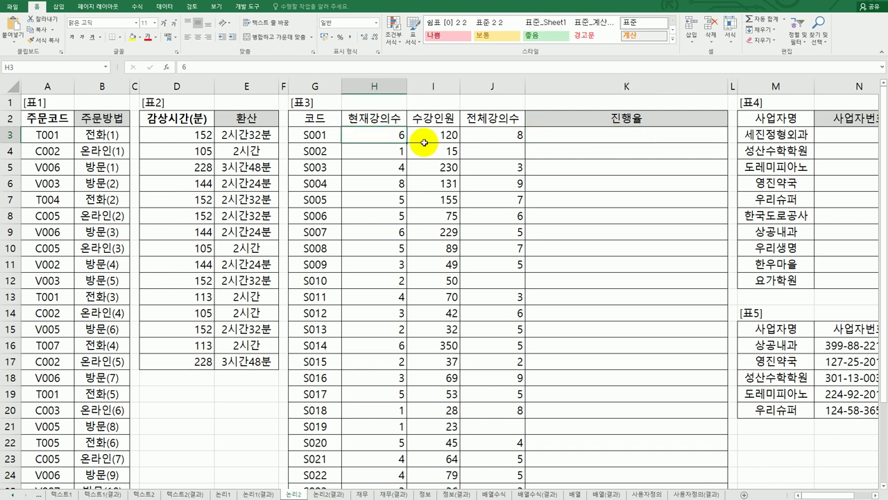
left_click(493, 138)
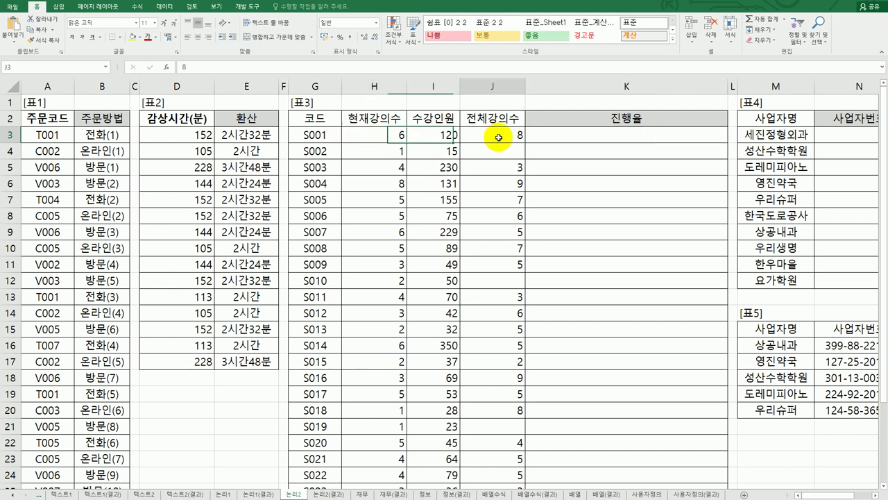
left_click(618, 143)
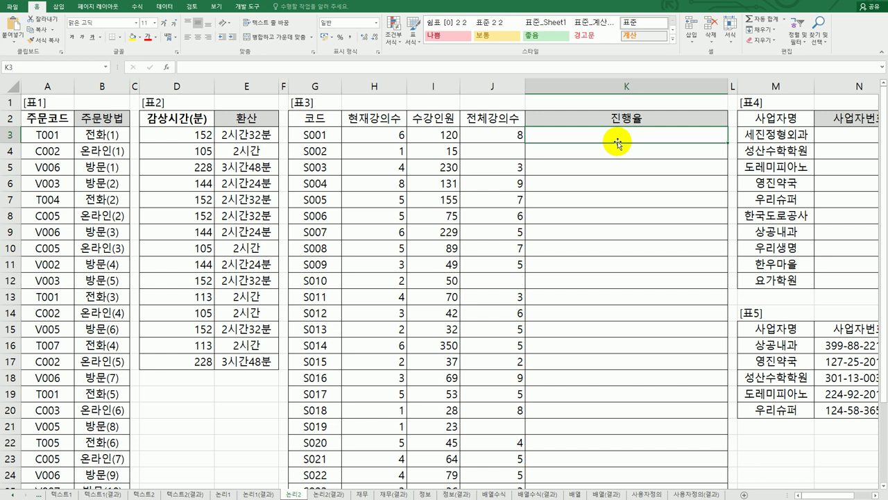
type("=")
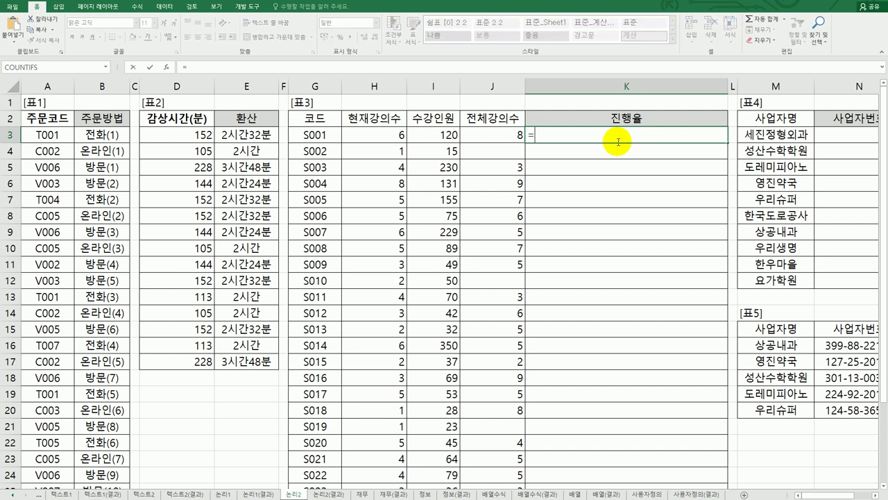
left_click(397, 135)
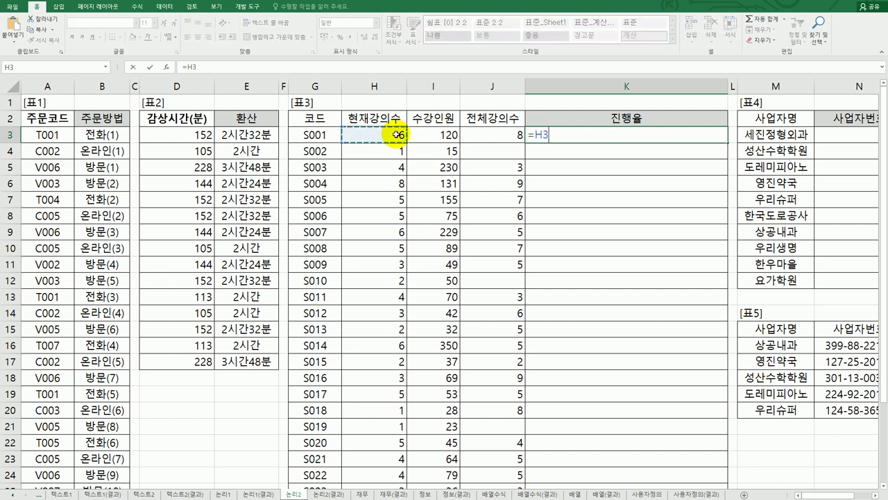
type("/")
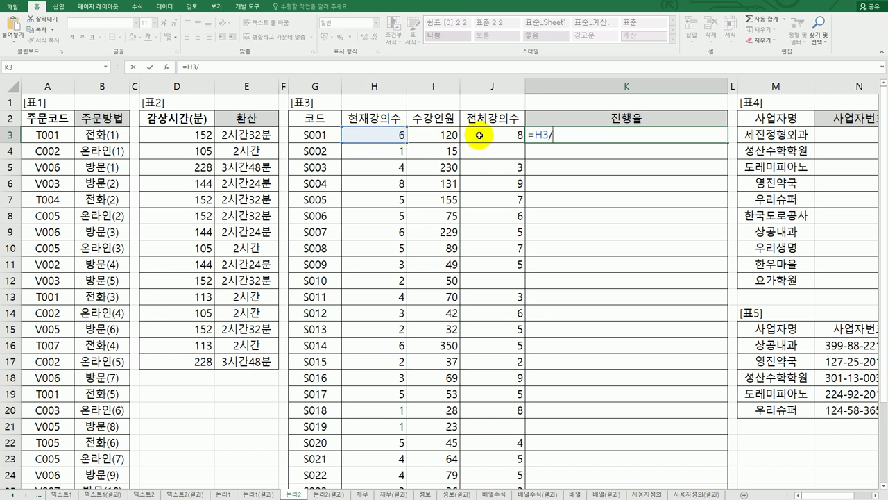
left_click(480, 136)
key("Return")
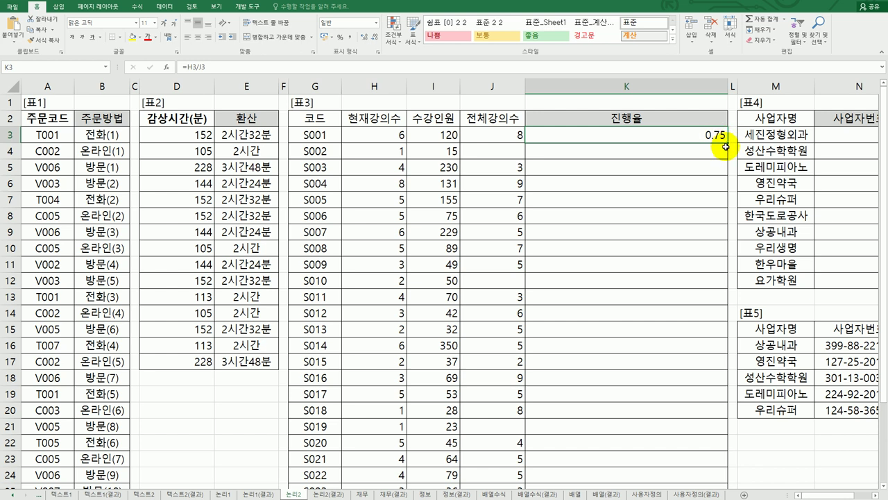
left_click_drag(728, 143, 727, 484)
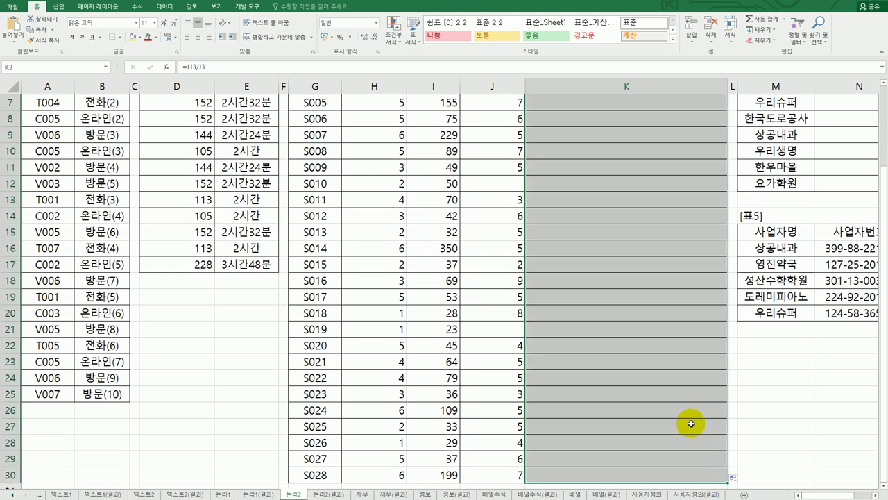
scroll(684, 417, "up", 2)
Append *10 to the K3 formula and refill it down the 진행율 column of 표3
left_click(689, 138)
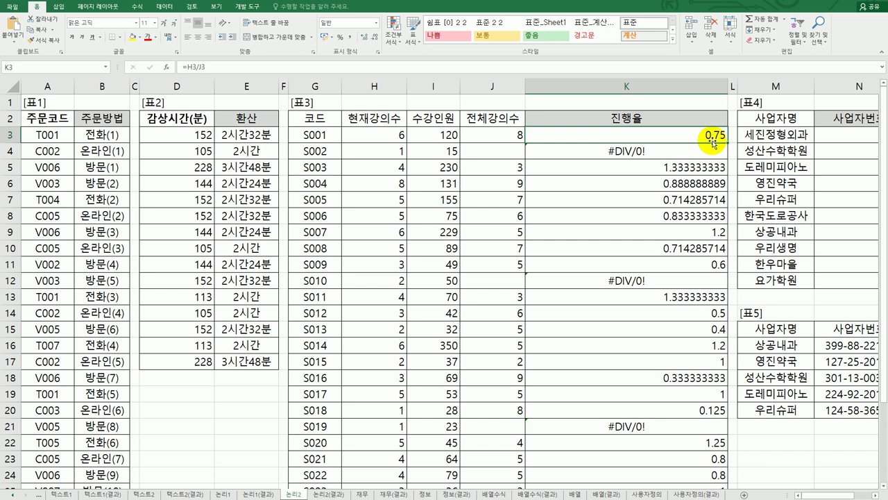
double_click(712, 135)
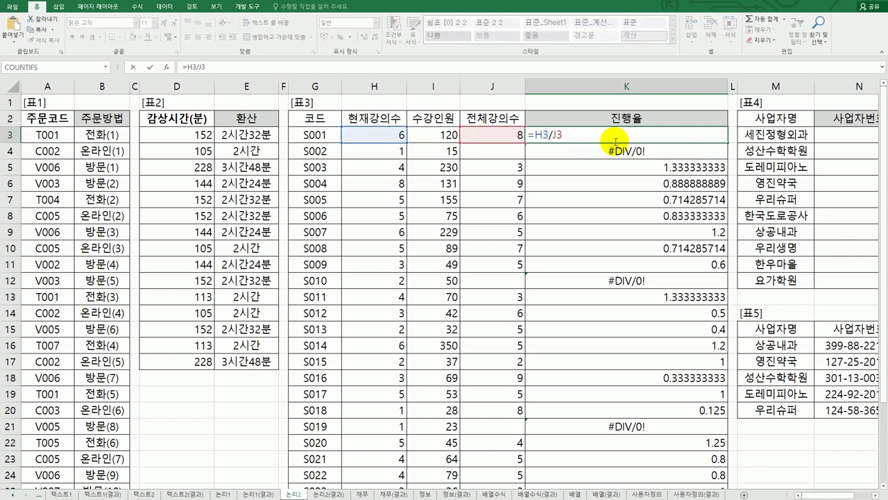
type("*10")
key("Return")
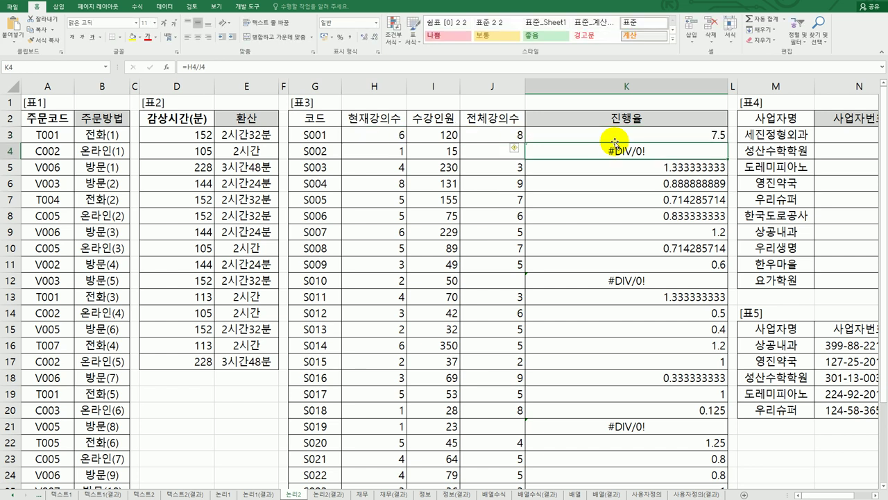
left_click(683, 134)
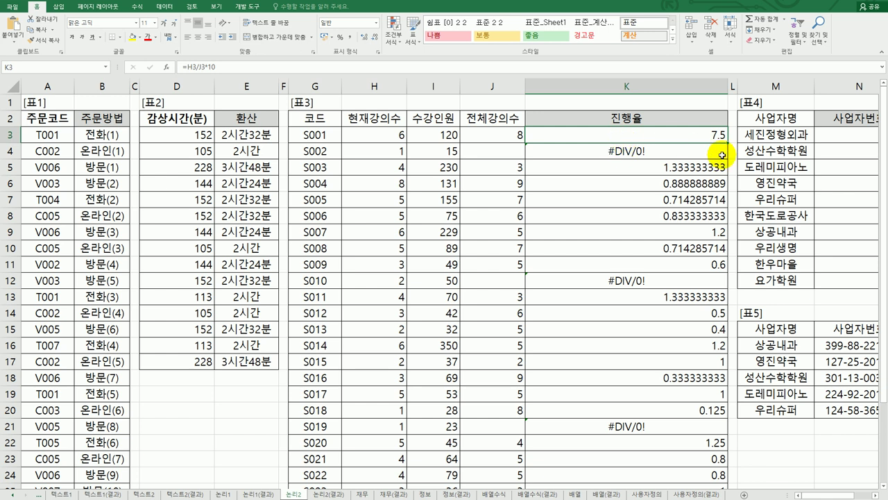
mouse_move(728, 143)
left_mouse_down()
mouse_move(717, 272)
mouse_move(722, 489)
mouse_move(722, 475)
left_mouse_up()
scroll(691, 416, "up", 3)
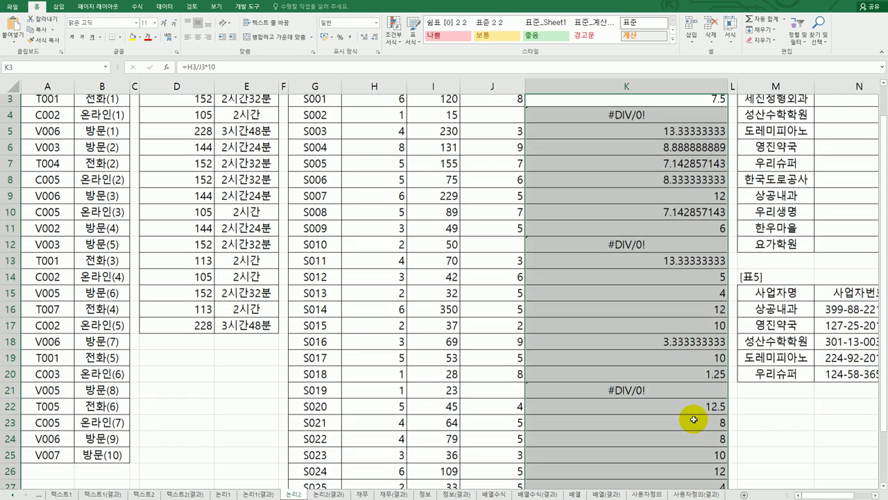
Wrap K3's formula in REPT and move H3/J3*10 from the Text argument to the Number_times argument
left_click(684, 137)
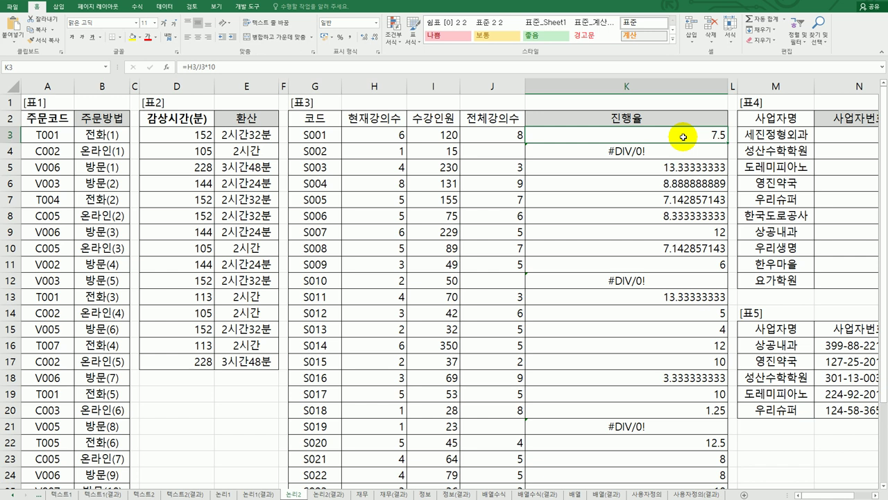
double_click(684, 137)
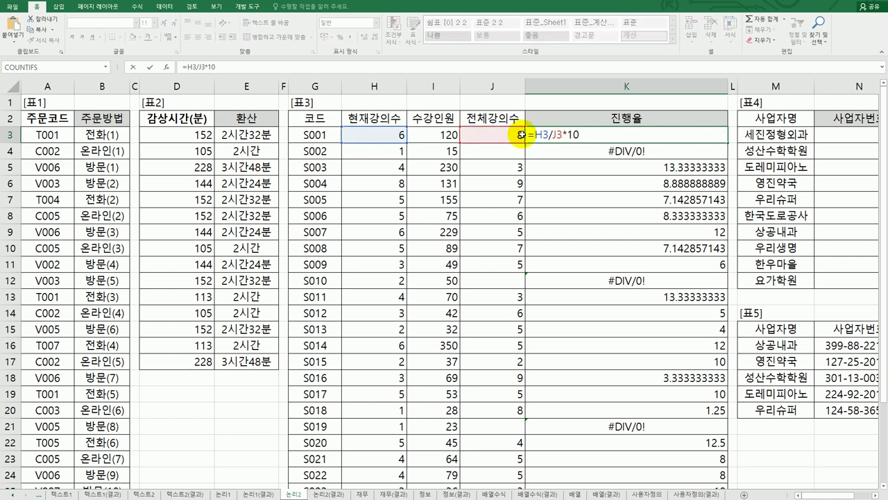
type("rep")
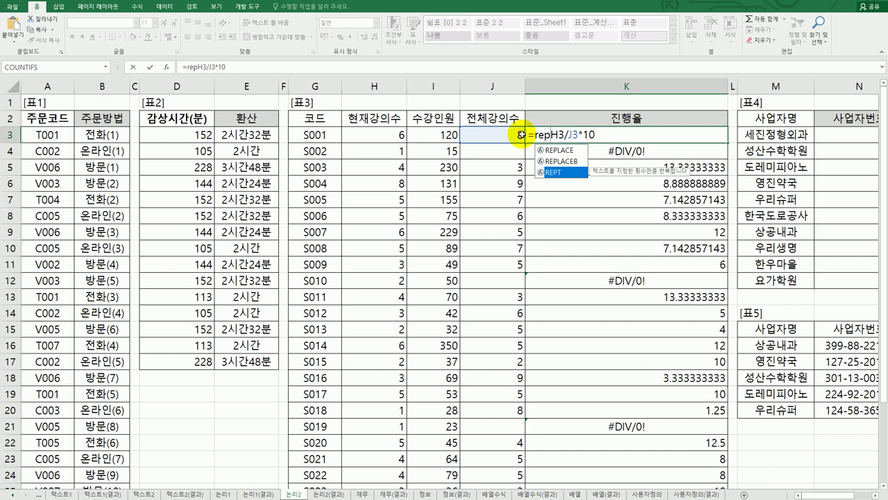
key("Tab")
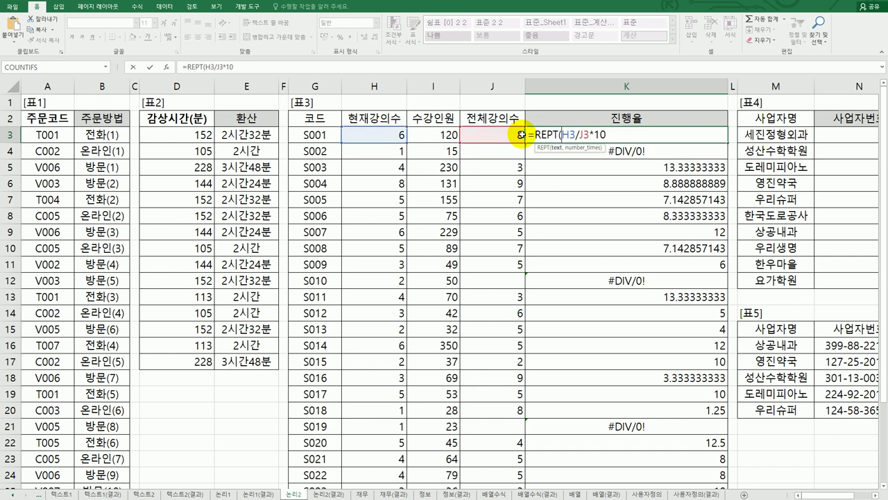
left_click(168, 68)
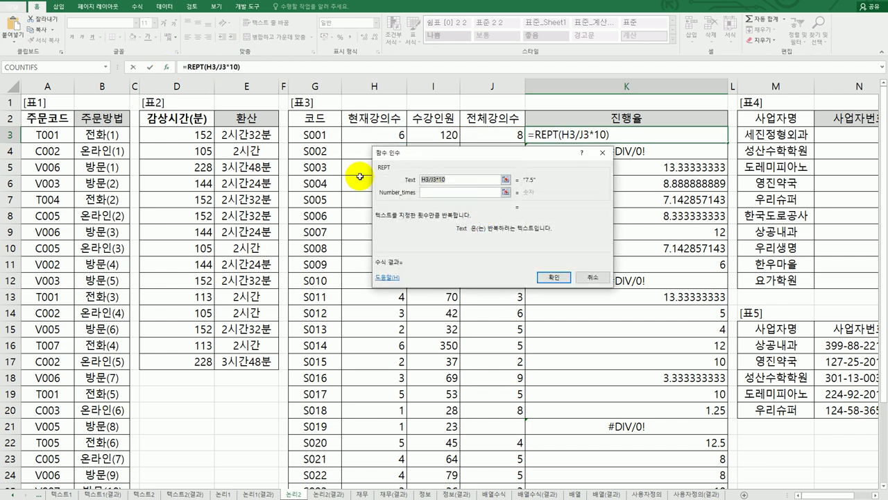
key("ctrl+x")
key("Tab")
key("ctrl+v")
Set REPT's Text argument to the ■ symbol and fill the K3 formula down 표3's 진행율 column through K30
left_click(442, 181)
type("a")
key("BackSpace")
key("Hangul")
type("ㅁ")
key("Hangul_Hanja")
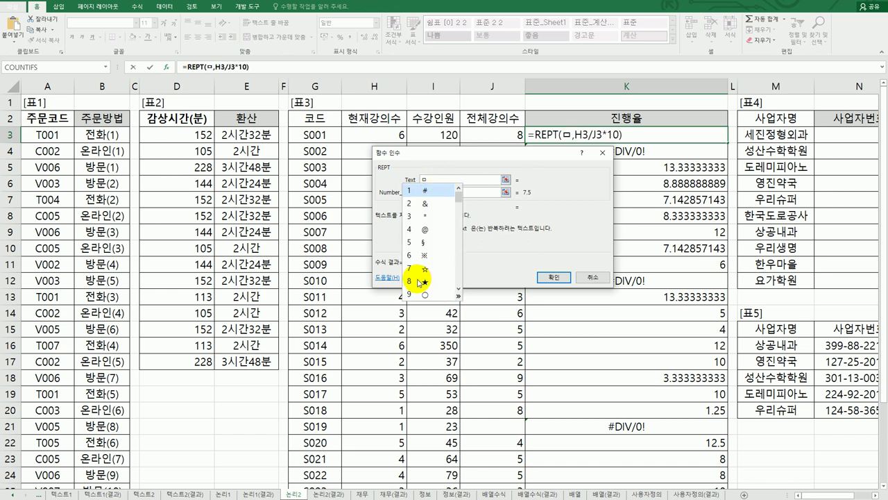
left_click(458, 296)
left_click(459, 256)
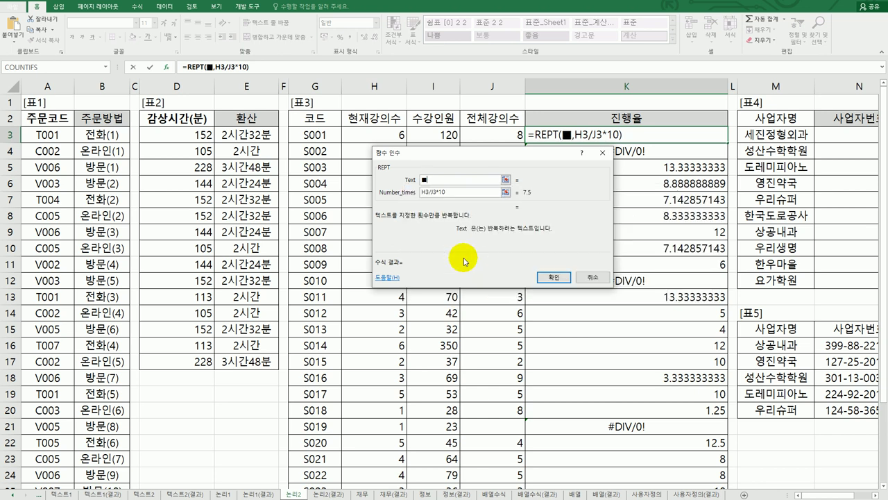
left_click(549, 278)
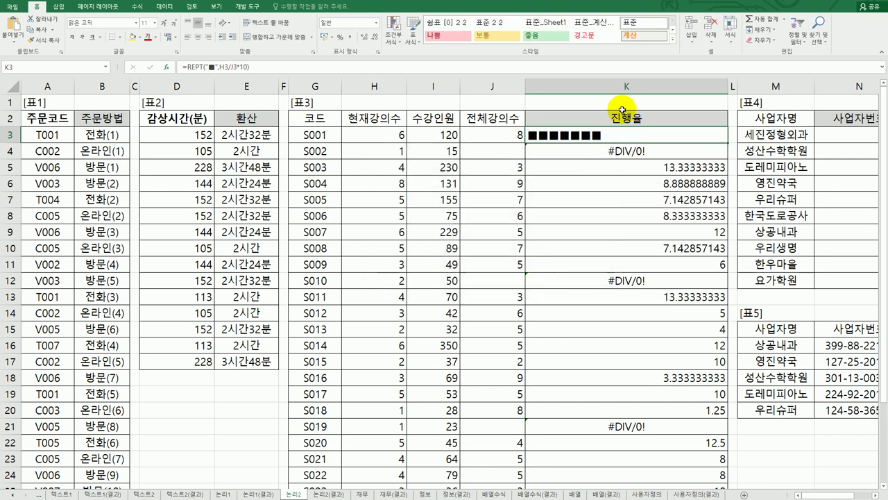
left_click_drag(729, 144, 692, 462)
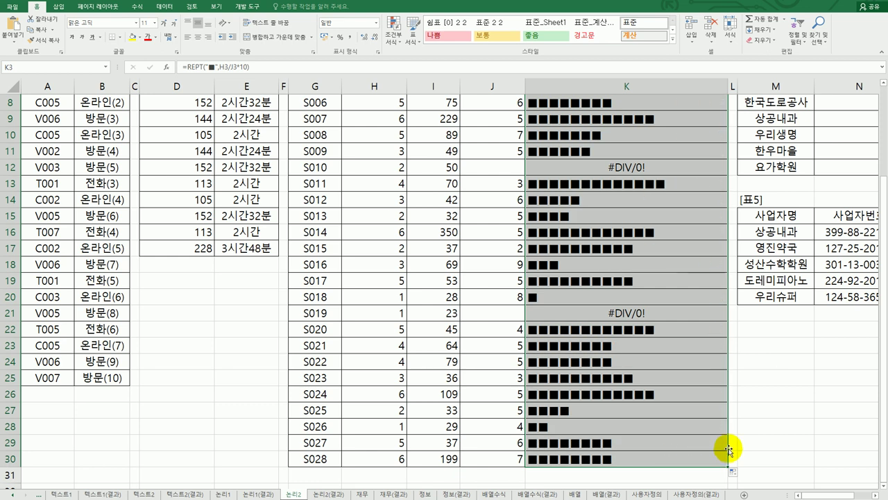
scroll(654, 438, "up", 3)
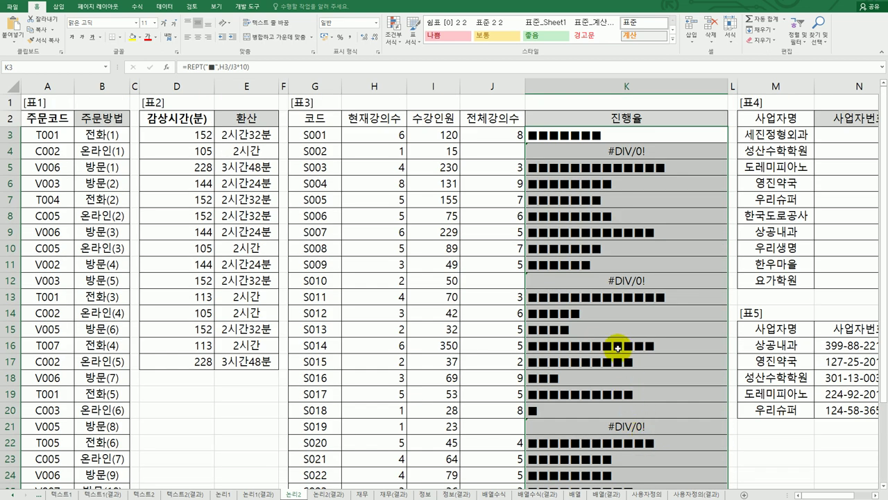
Append &TEXT(H3/J3,"0.0%") to K3's REPT formula and refill it down the 진행율 column through K30
left_click(587, 136)
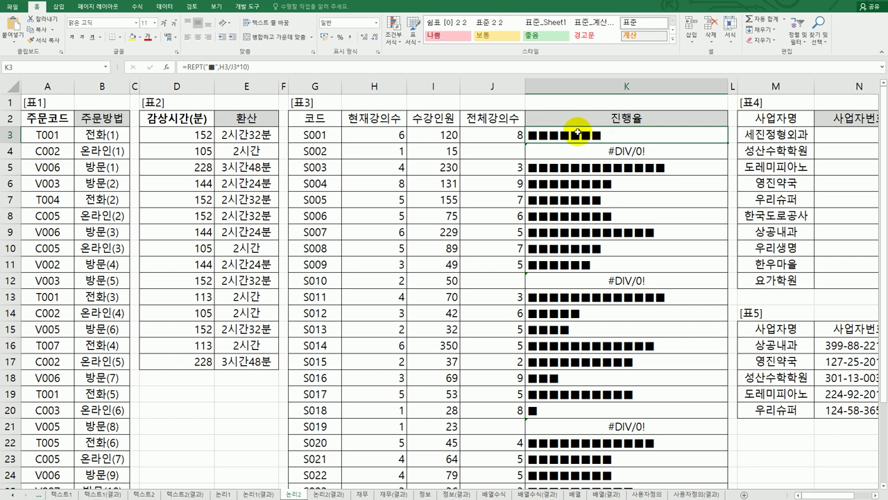
double_click(577, 133)
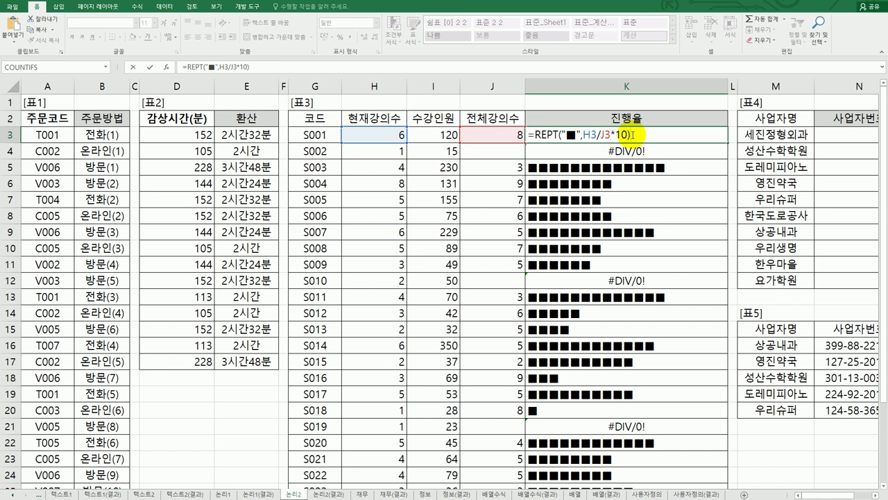
type("&text")
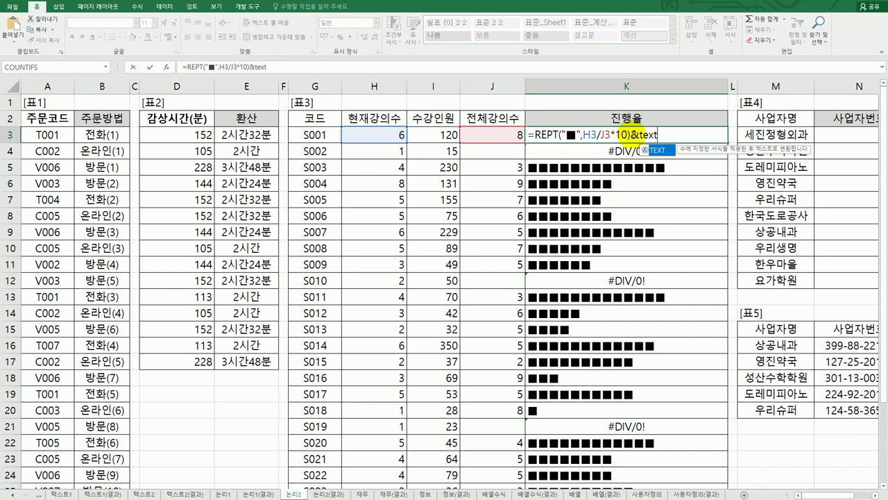
type("(")
left_click(401, 136)
type("/")
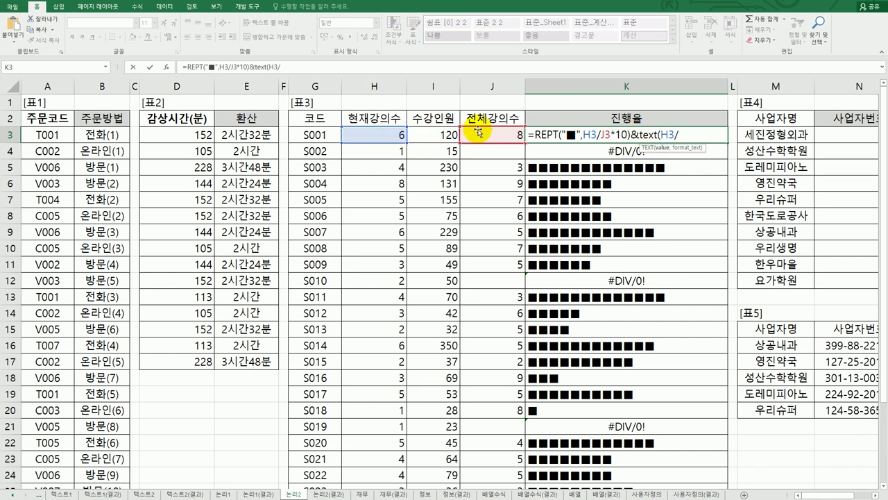
left_click(478, 132)
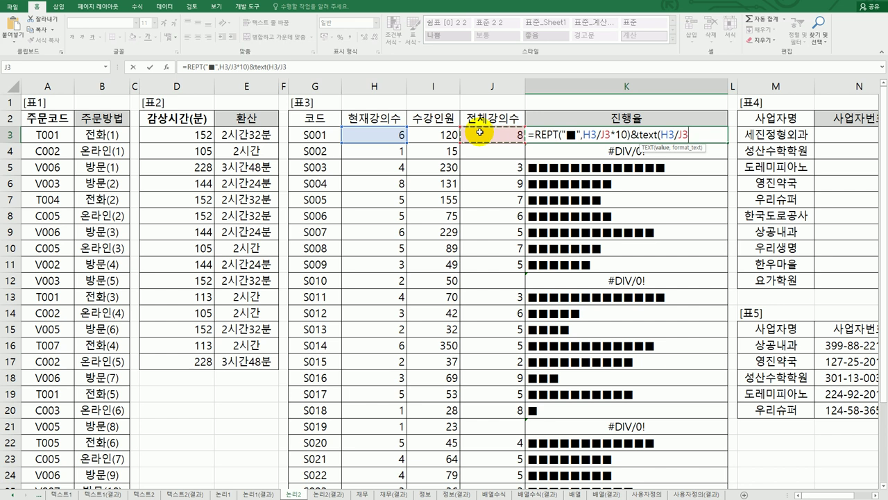
type(",\"0")
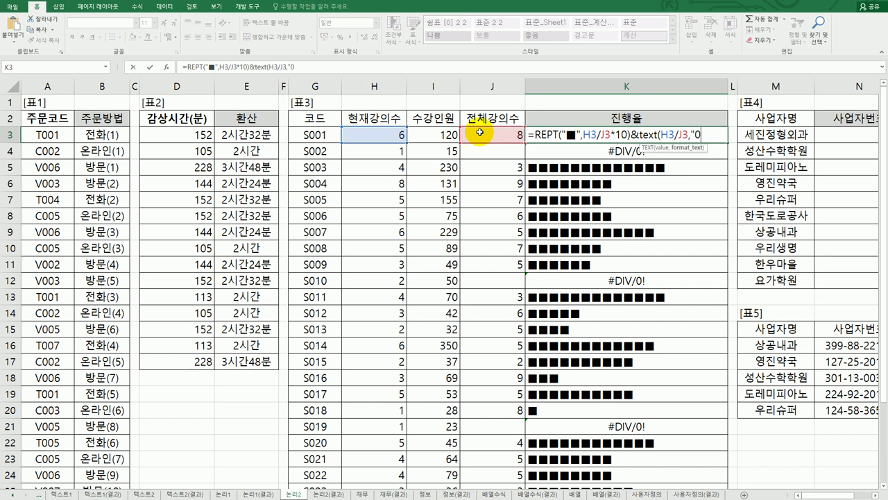
type(".0%\")")
key("Return")
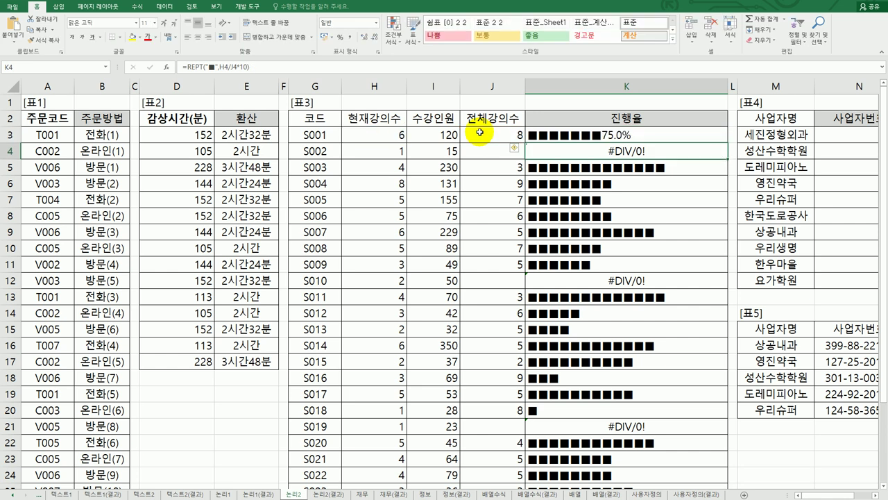
left_click(618, 136)
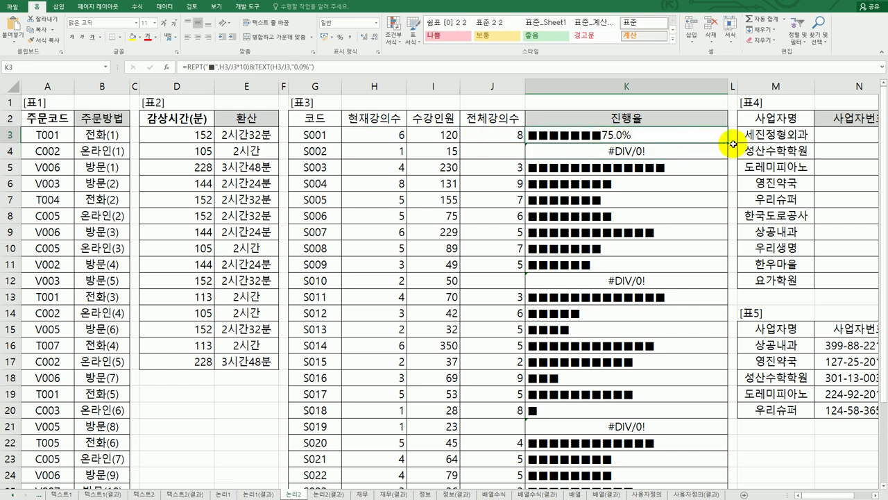
mouse_move(728, 144)
left_mouse_down()
mouse_move(728, 486)
mouse_move(680, 463)
left_mouse_up()
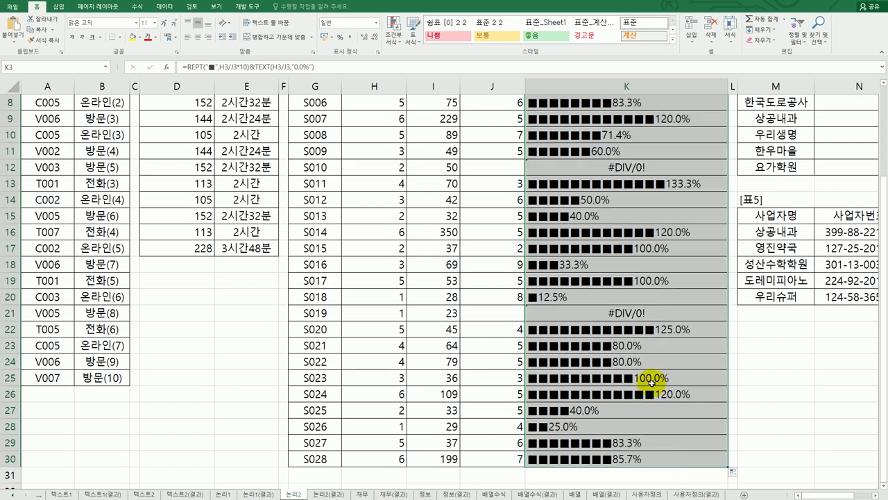
scroll(651, 382, "up", 3)
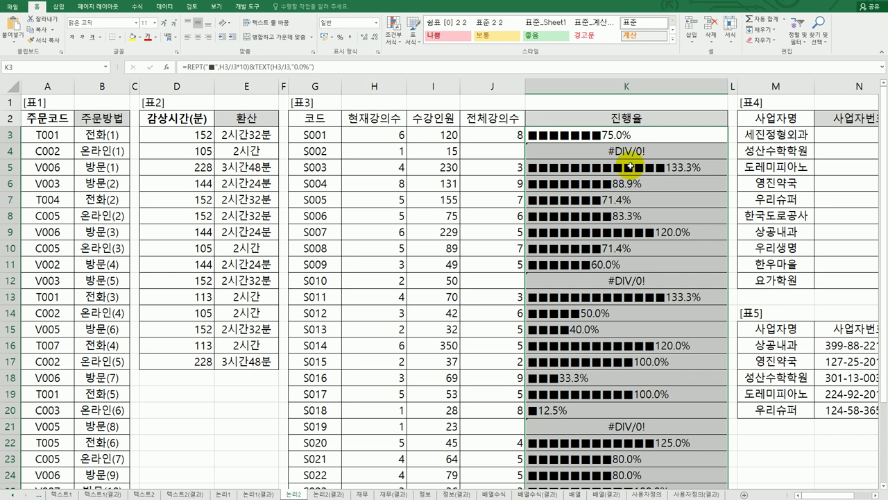
Wrap K3's REPT and TEXT formula in IFERROR with "신생강의" as the Value_if_error argument
left_click(630, 141)
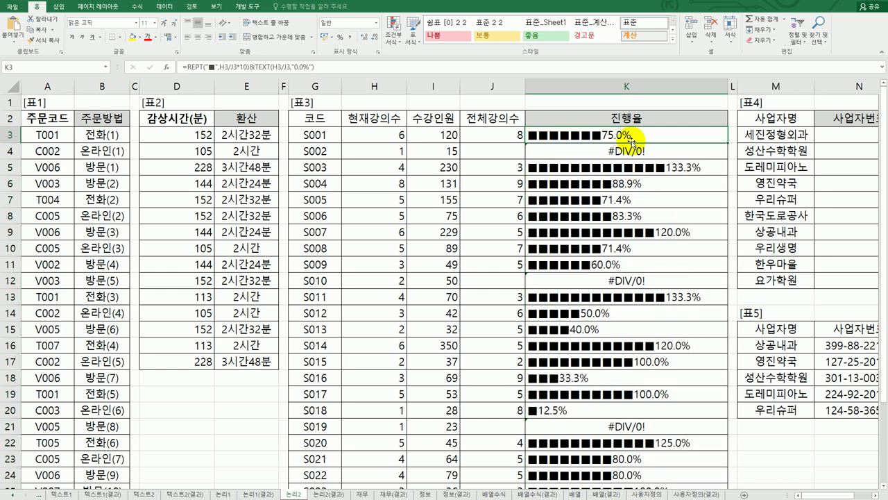
double_click(621, 136)
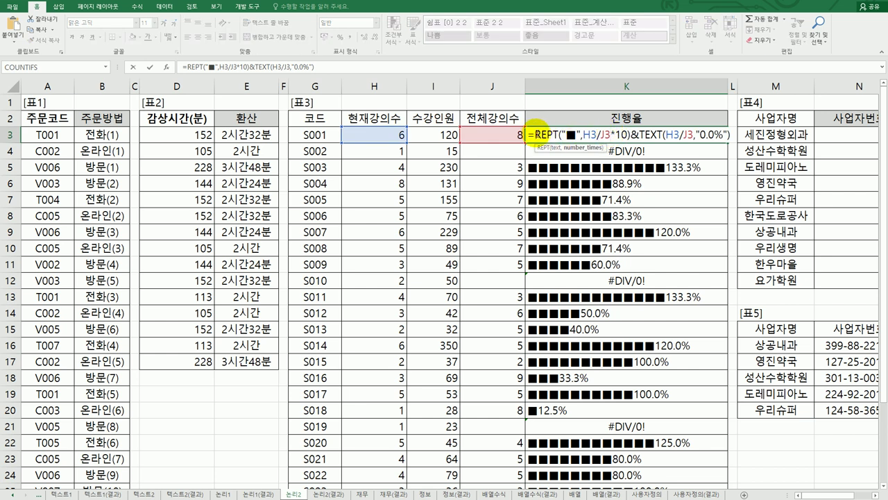
left_click(535, 134)
type("i")
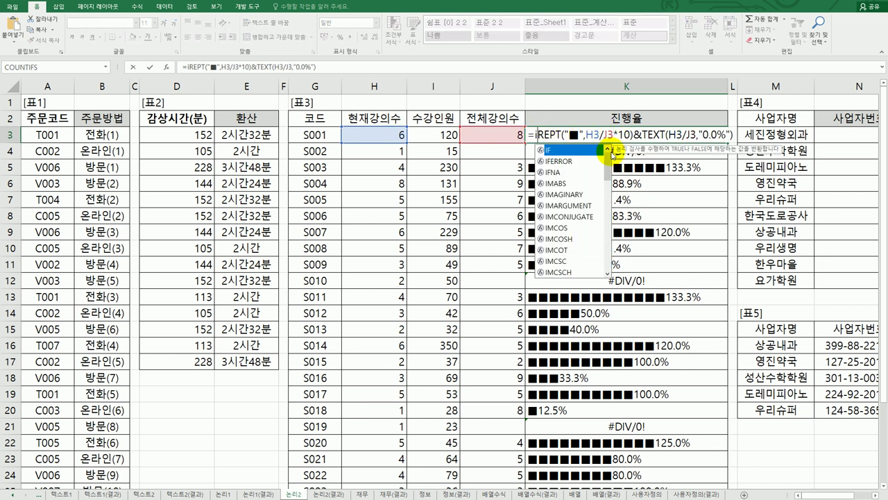
key("Down")
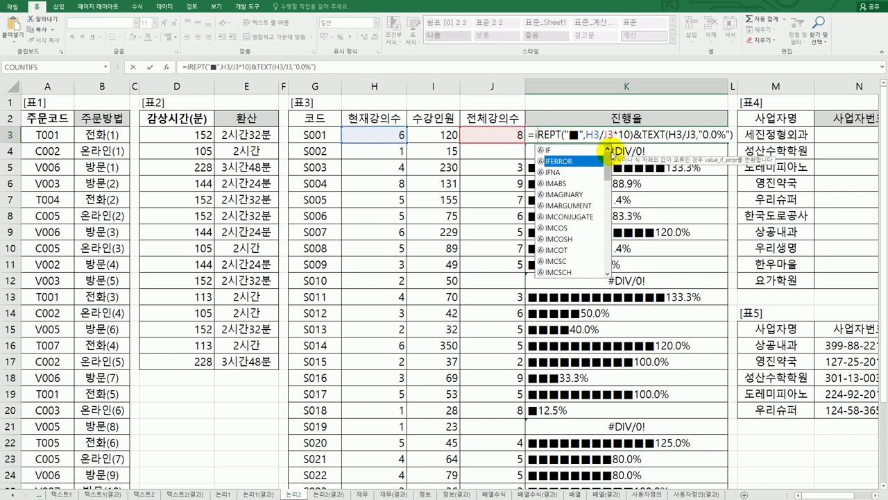
key("Tab")
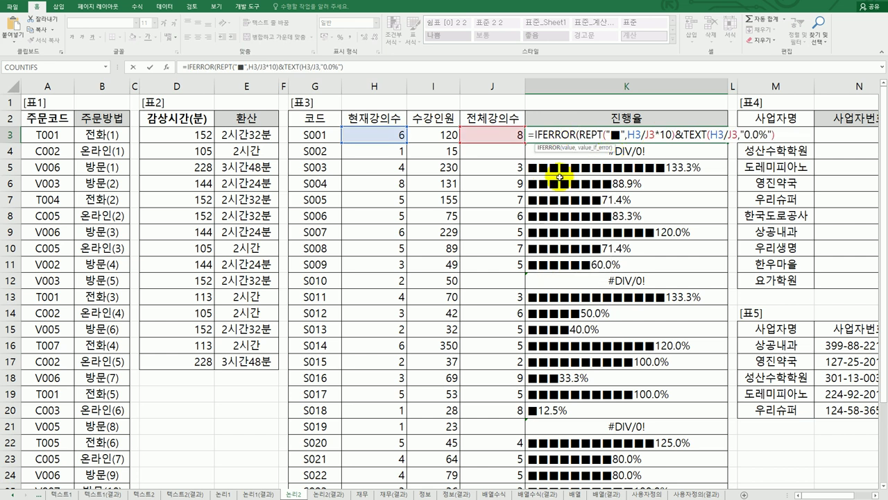
left_click(167, 68)
left_click(444, 193)
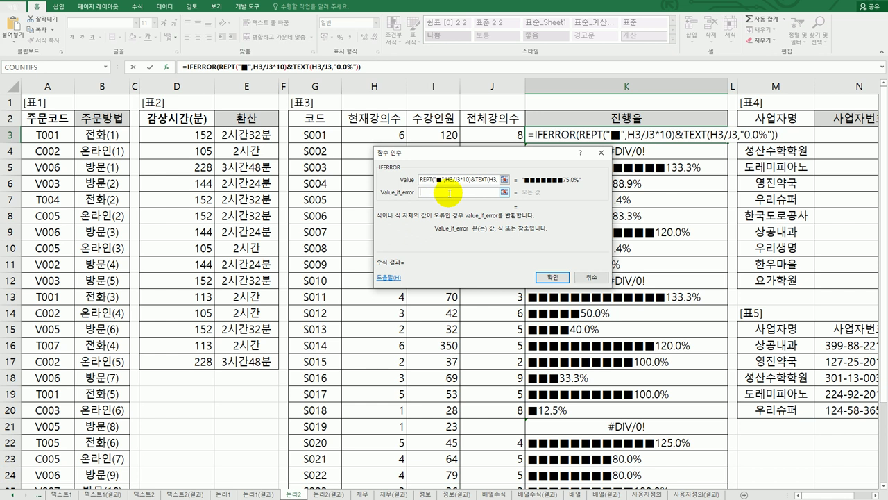
type("신세")
type("생강의")
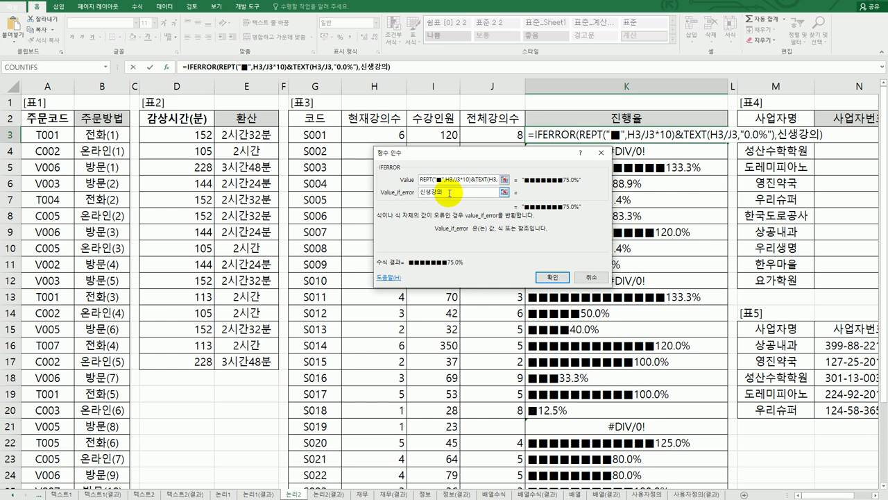
left_click(551, 277)
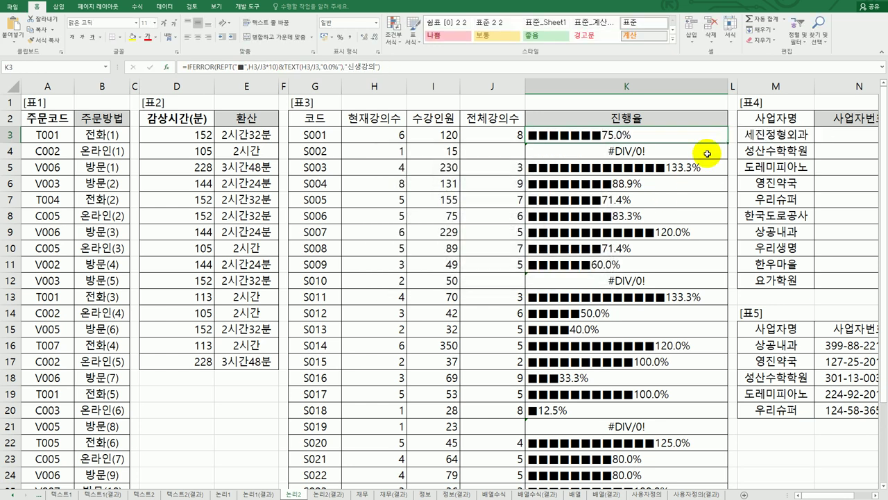
Fill the IFERROR formula from K3 down through K30 and check the column's last rows
double_click(727, 144)
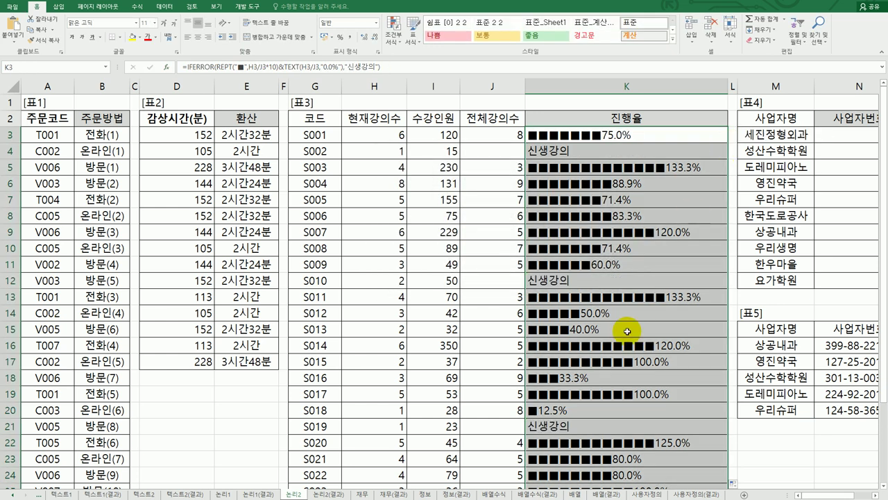
scroll(624, 334, "down", 4)
left_click(617, 377)
scroll(617, 378, "up", 4)
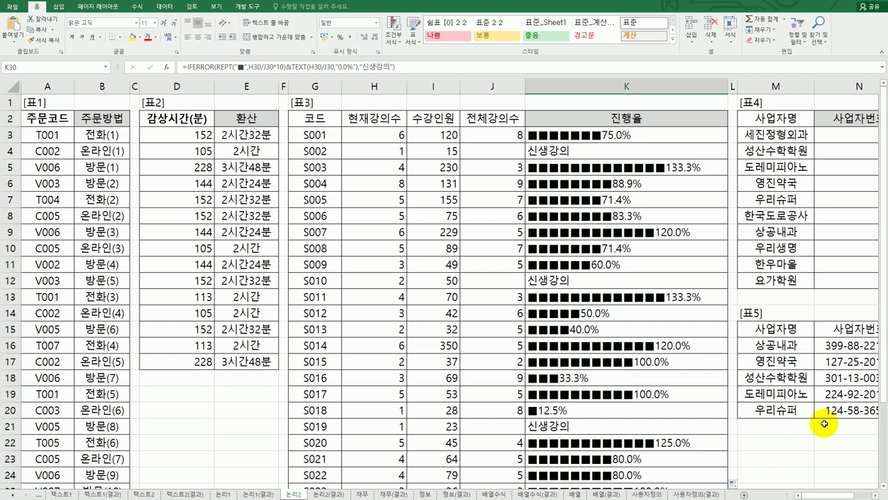
Start a VLOOKUP formula in N3 of 표4 with M3 as the Lookup_value
left_click(871, 491)
left_click(870, 492)
left_click(741, 134)
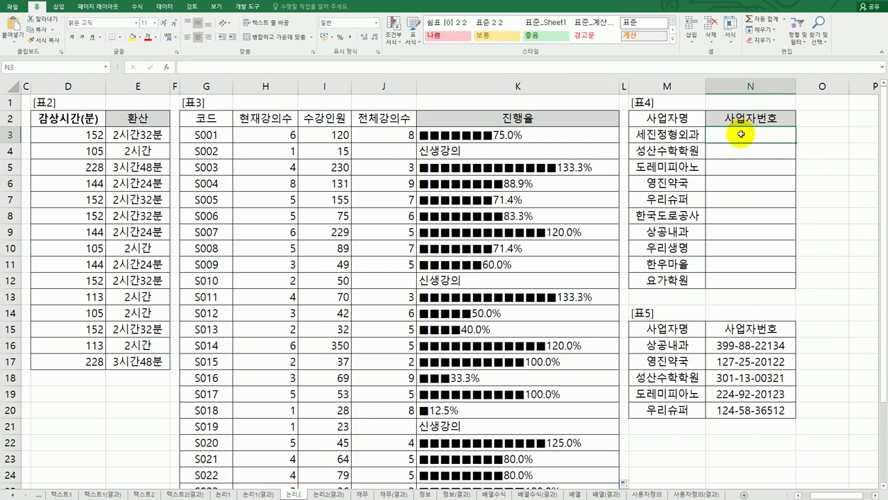
left_click(677, 134)
left_click_drag(682, 326, 739, 405)
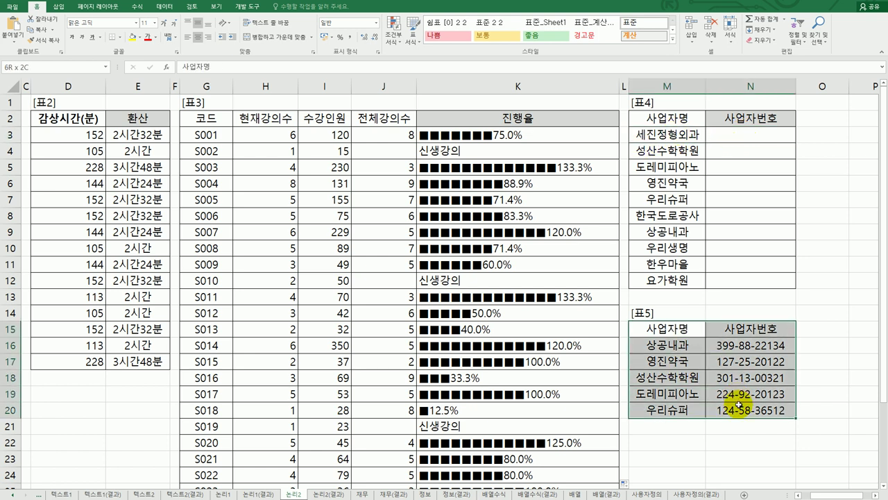
left_click(755, 137)
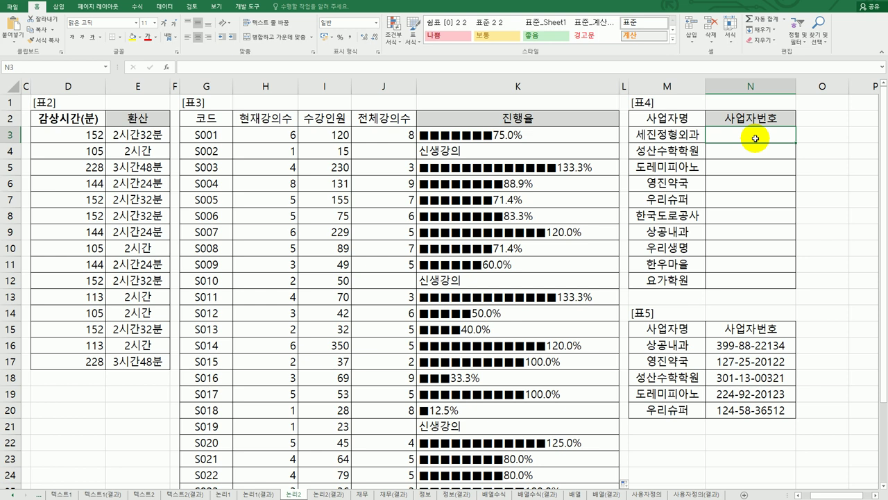
type("=vl")
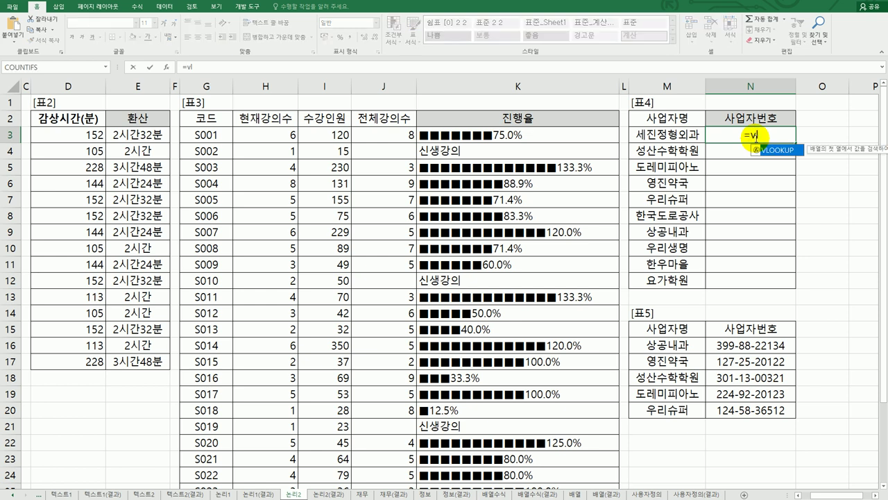
double_click(773, 150)
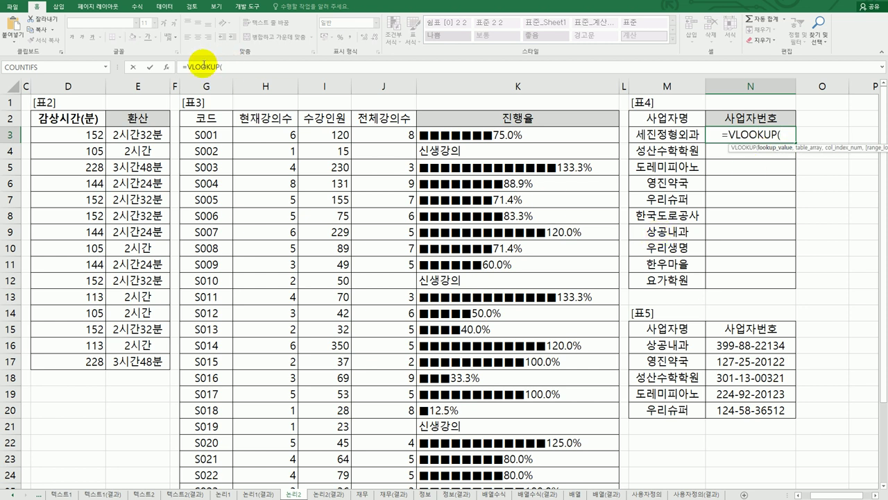
left_click(166, 67)
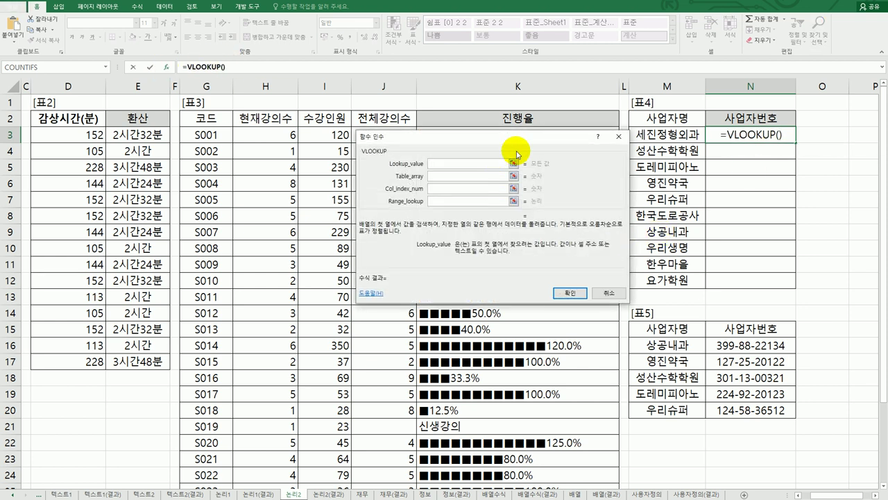
left_click(665, 135)
Complete the VLOOKUP with Table_array $M$16:$N$20, Col_index_num 2 and Range_lookup 0, and fill it down the 사업자번호 column through N12
left_click(458, 176)
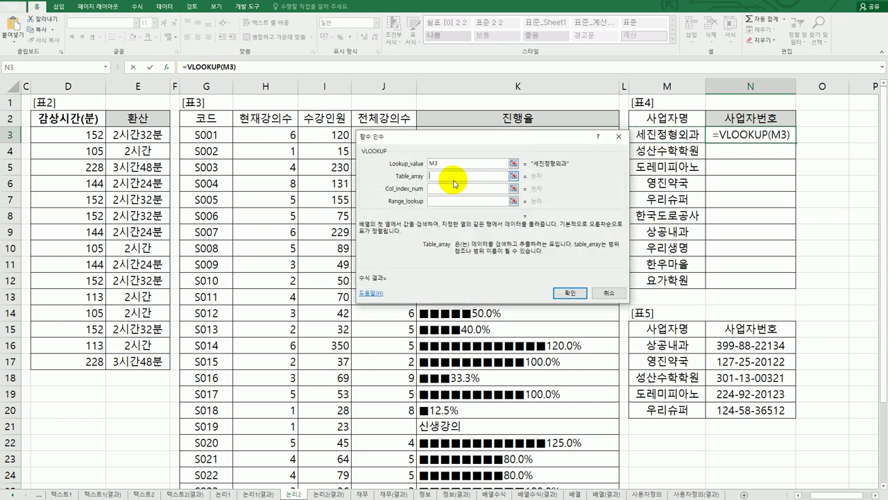
left_click_drag(676, 345, 732, 410)
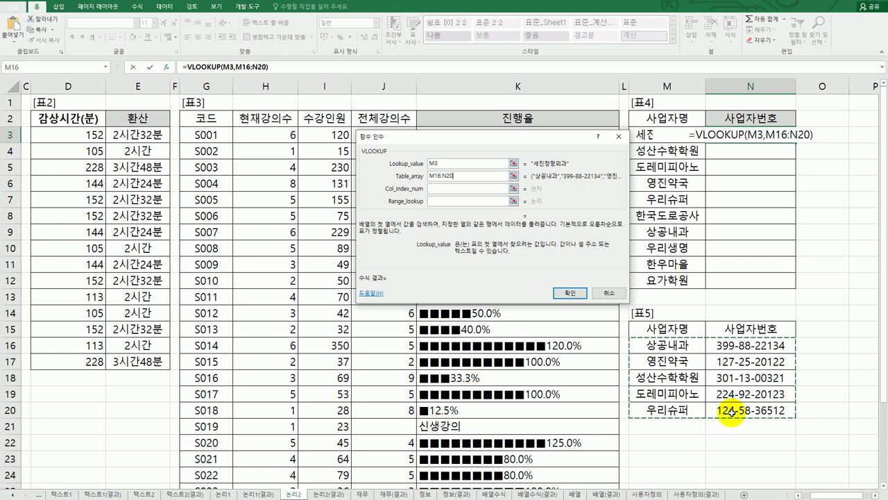
key("F4")
left_click(463, 188)
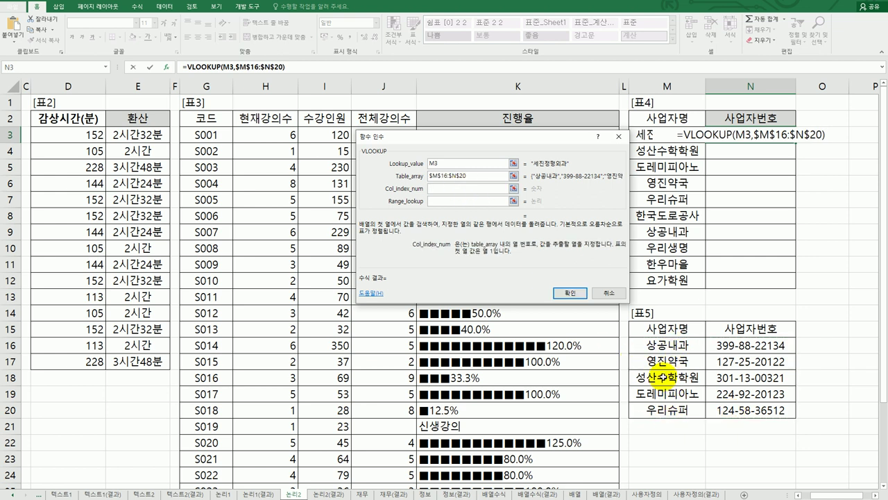
type("2")
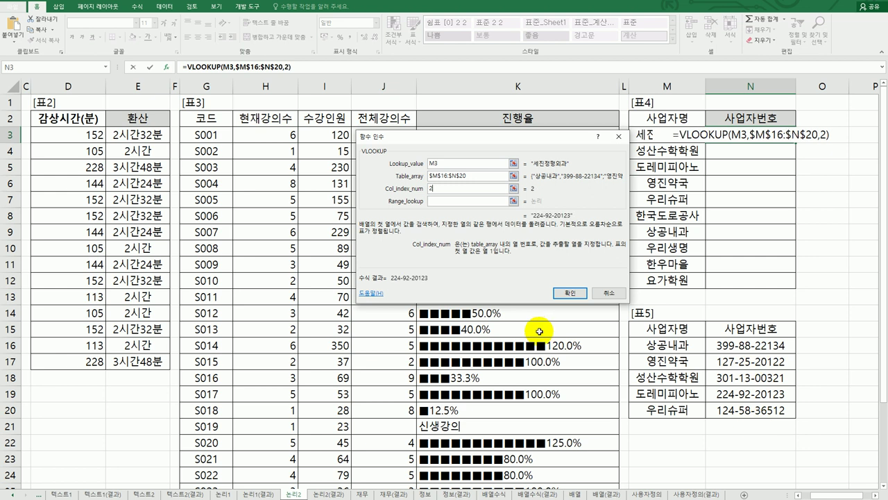
left_click(450, 202)
type("0")
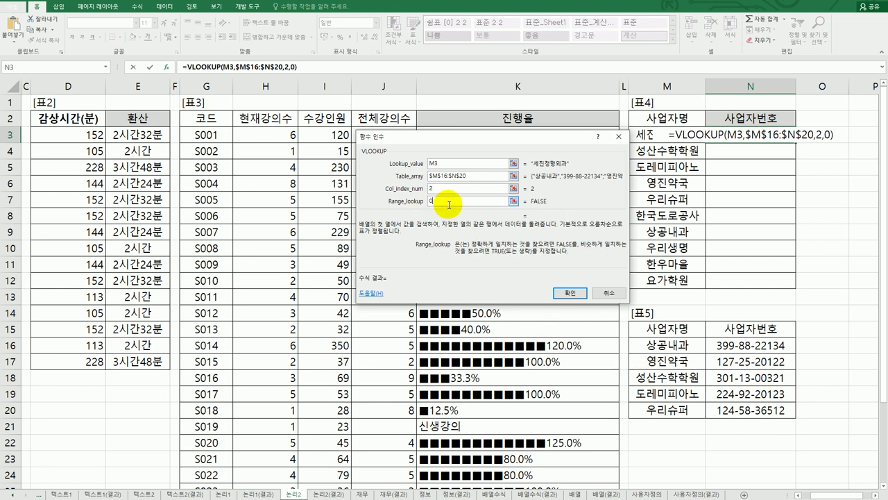
left_click(569, 293)
left_click_drag(796, 142, 781, 282)
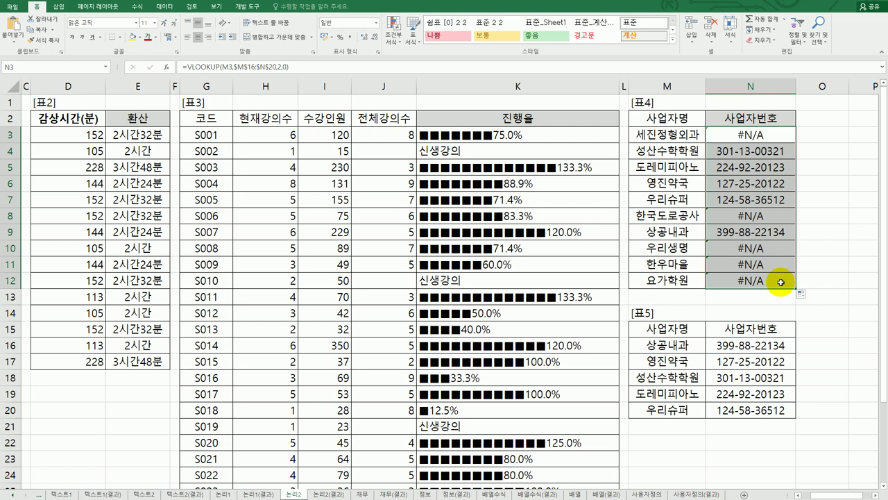
Wrap N3's VLOOKUP in IFERROR with "" as Value_if_error and refill the formula down through N12
double_click(711, 135)
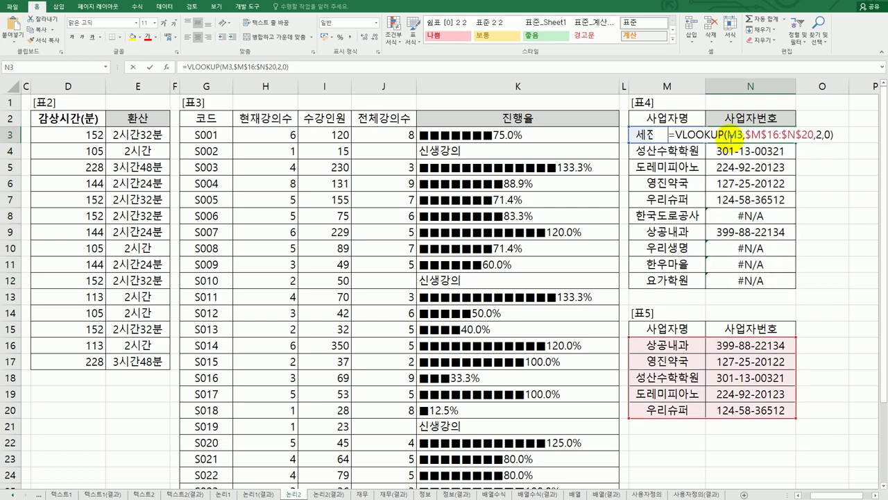
left_click(675, 134)
type("I")
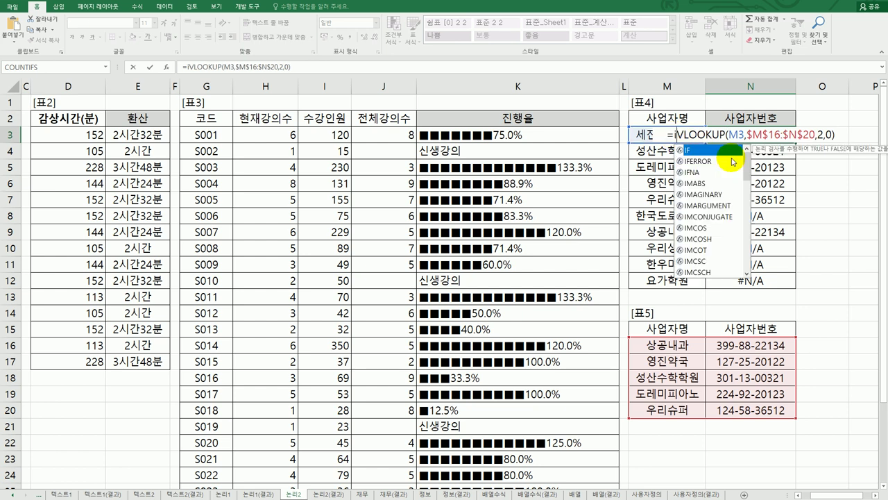
double_click(702, 161)
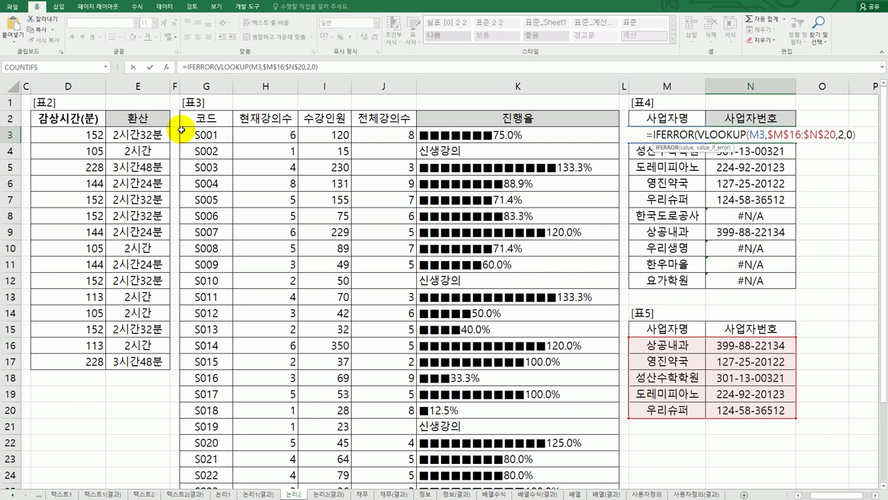
left_click(167, 69)
left_click(427, 194)
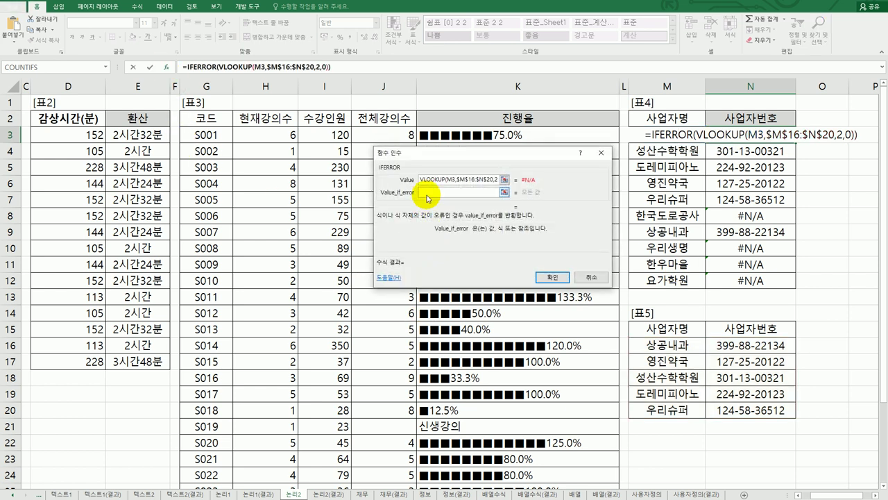
type("\"\"")
left_click(559, 278)
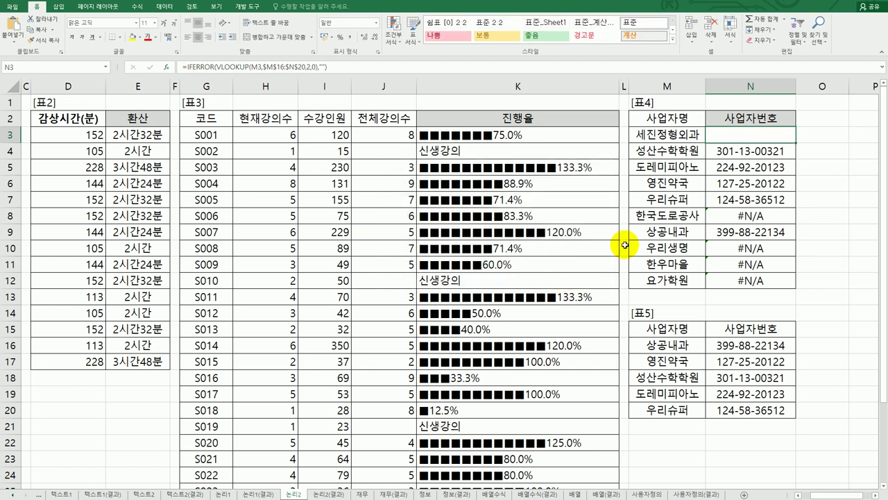
left_click_drag(796, 142, 790, 285)
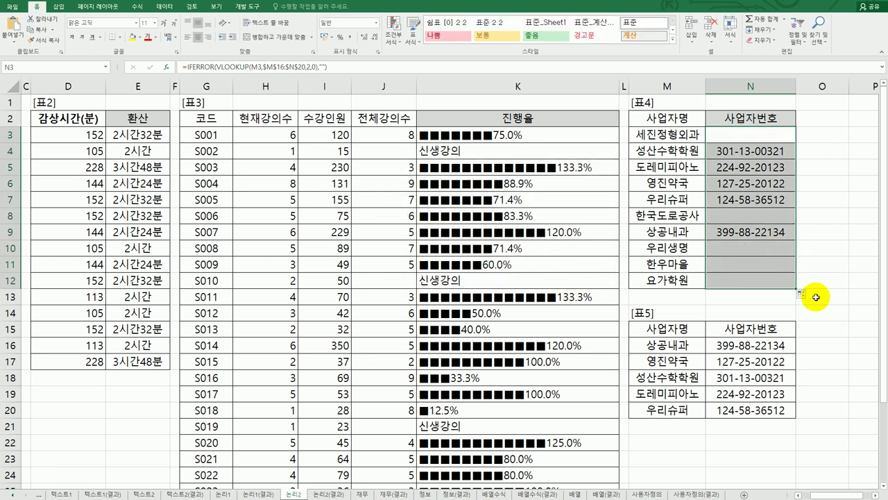
Insert REPLACE around the VLOOKUP inside N3's IFERROR formula and open the REPLACE function arguments
left_click(748, 135)
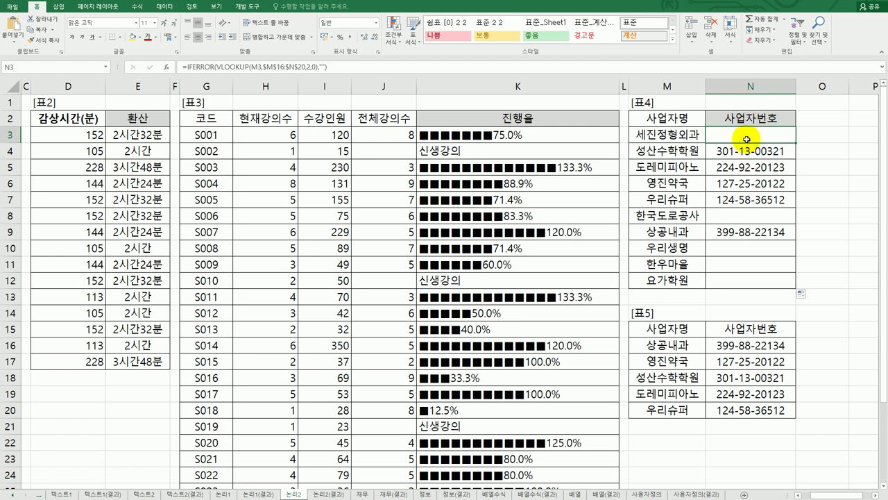
double_click(747, 140)
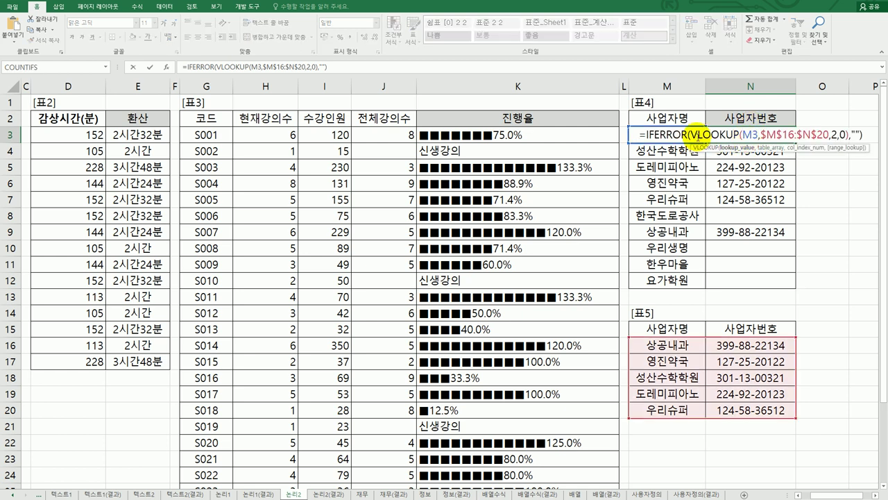
left_click(715, 136)
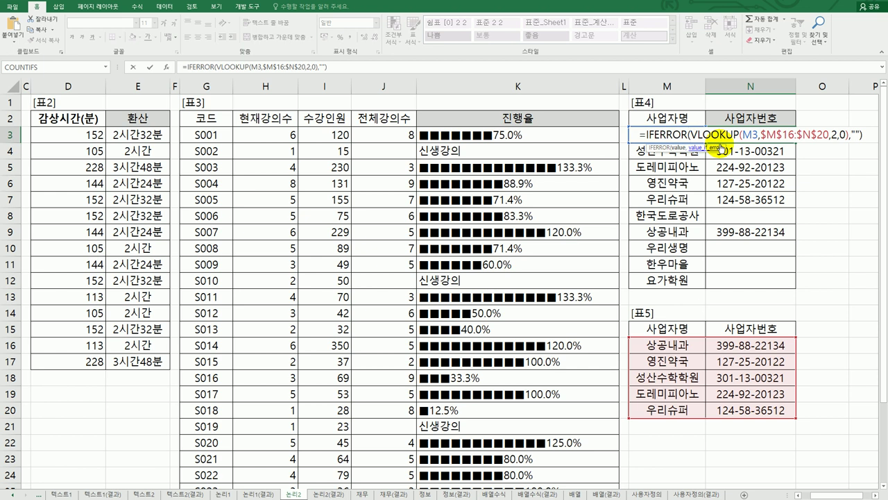
type("repl")
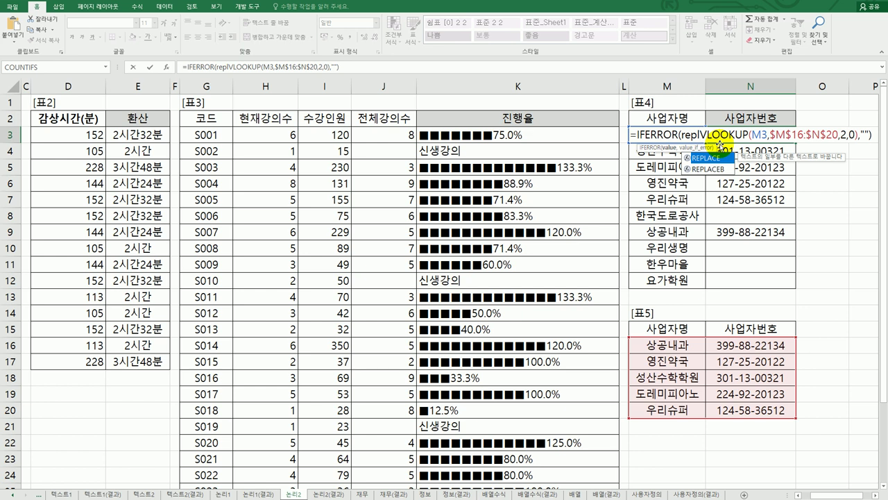
key("Tab")
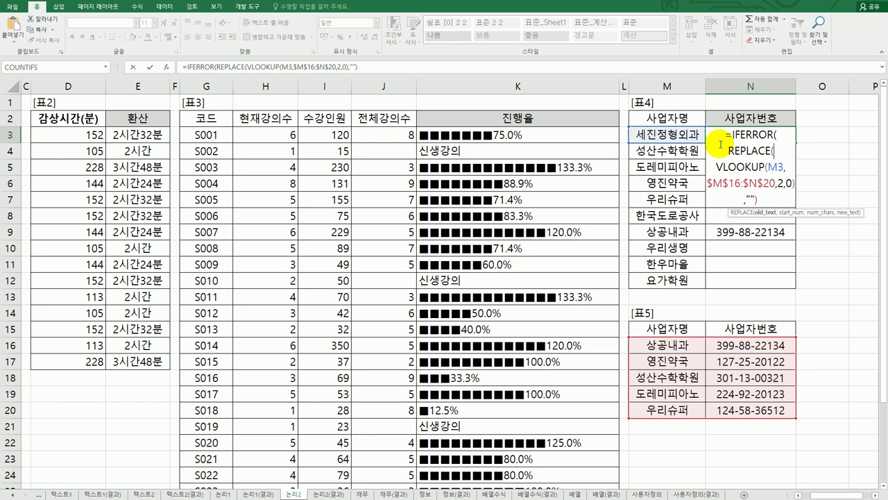
left_click(744, 151)
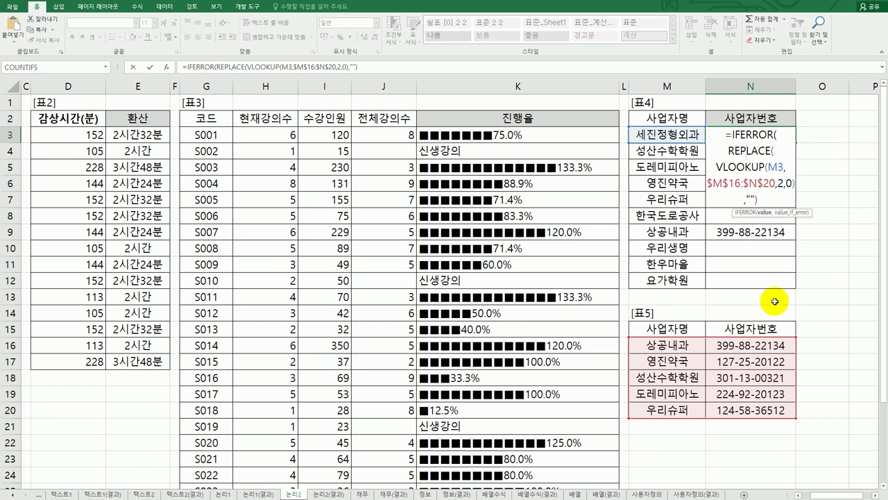
left_click(166, 67)
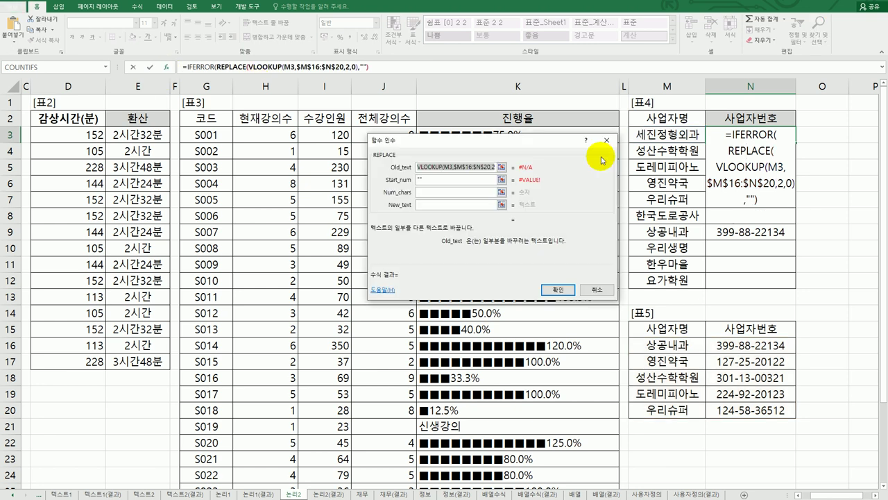
Clear the "" from REPLACE's Start_num, and set Start_num to 5 and Num_chars to 2
left_click(450, 183)
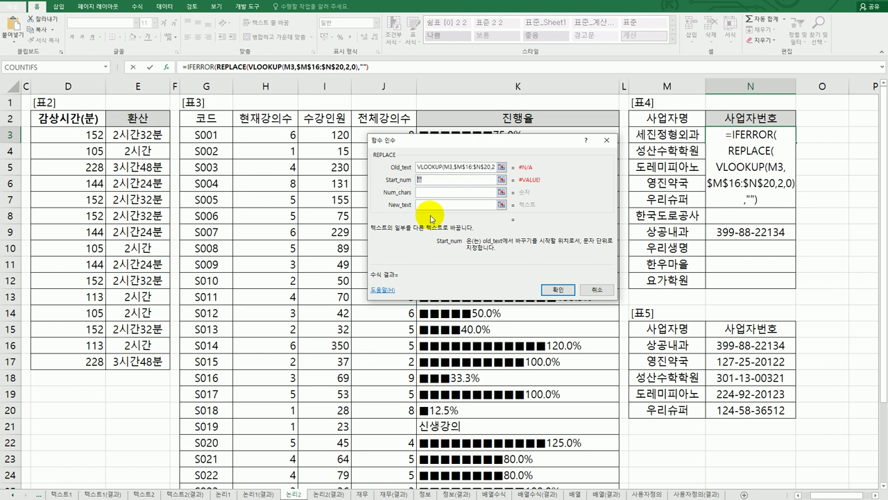
key("BackSpace")
key("BackSpace")
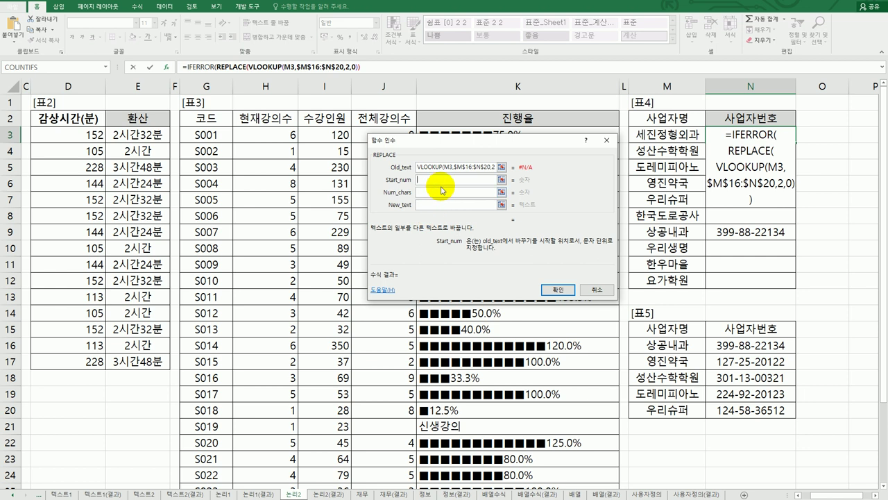
type("5")
left_click(442, 193)
type("2")
Set REPLACE's New_text to the symbols ○○ and try to confirm the N3 formula
left_click(434, 205)
type("a")
key("BackSpace")
type("ㅁ")
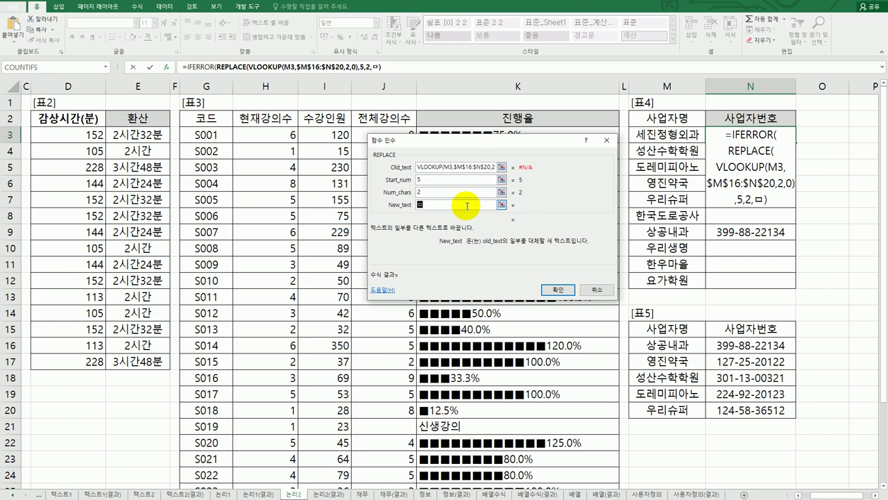
key("Hangul_Hanja")
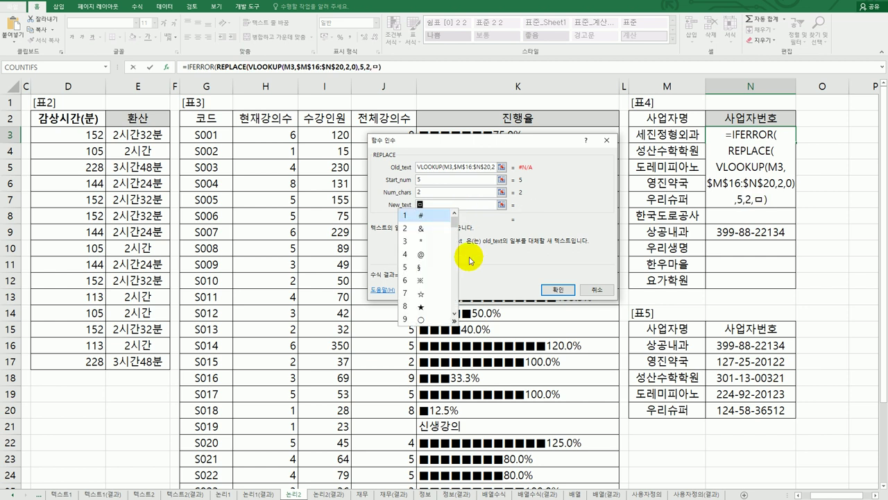
left_click(428, 317)
type("ㅁ")
key("Hangul_Hanja")
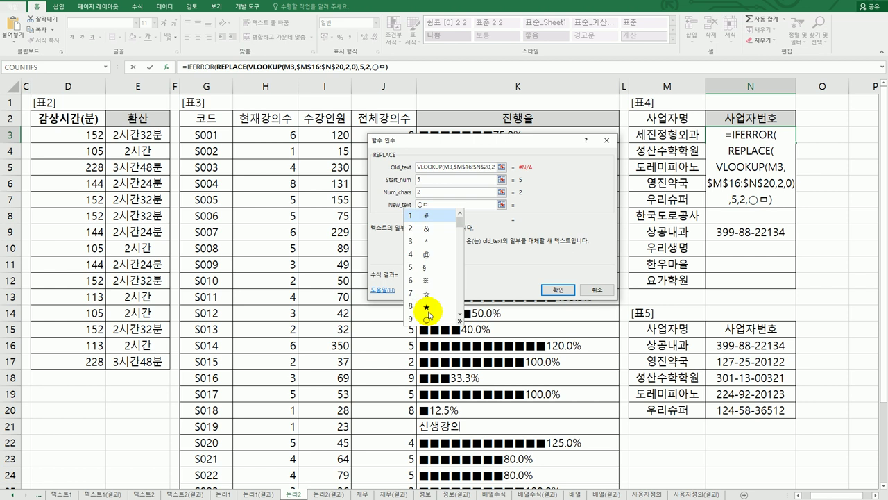
left_click(430, 326)
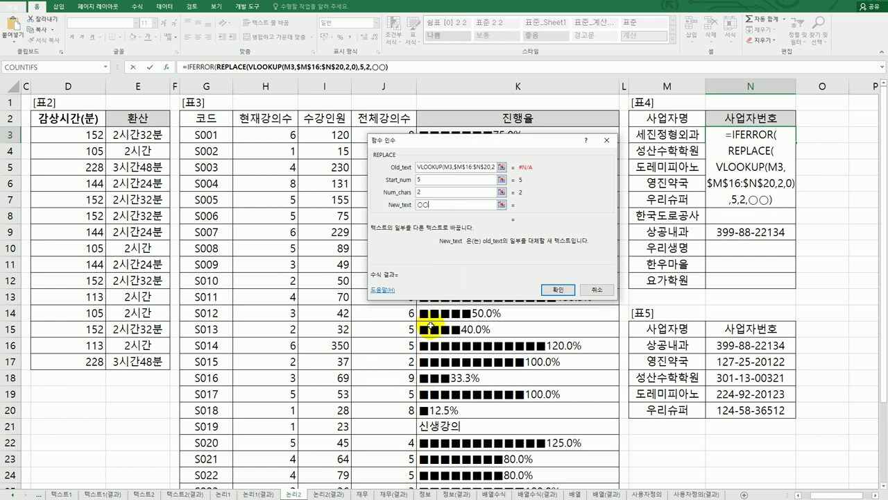
left_click(558, 289)
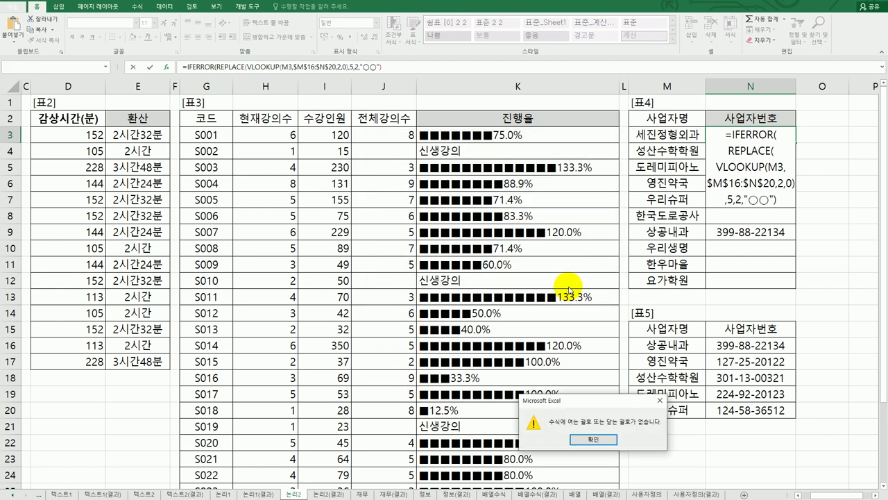
left_click(579, 440)
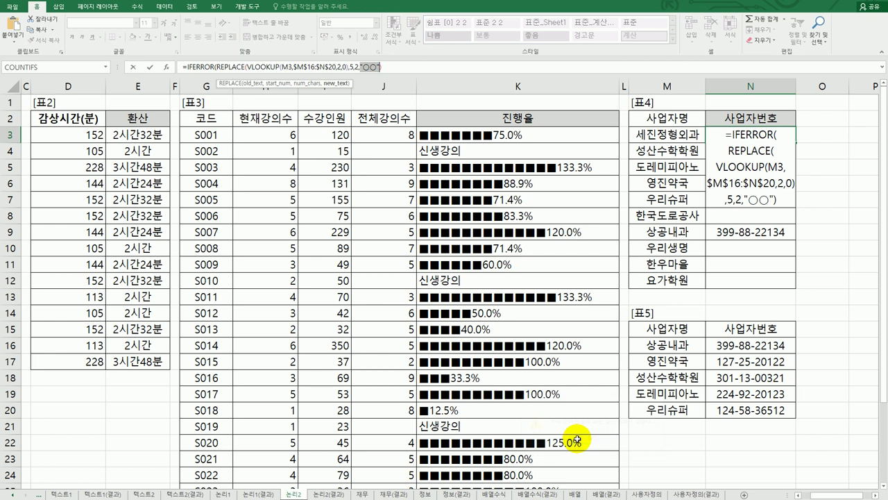
Review the REPLACE part of N3's formula, going through its VLOOKUP, start position, character count and ○○ replacement text
left_click(784, 200)
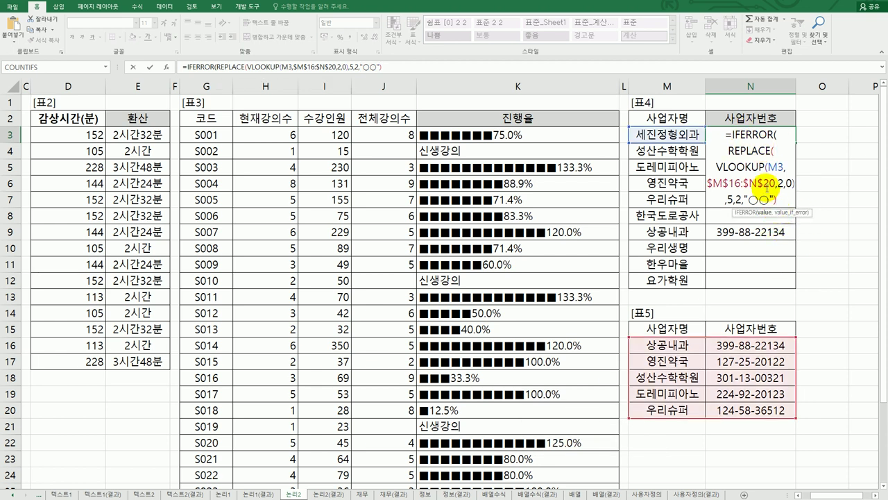
left_click_drag(728, 149, 783, 150)
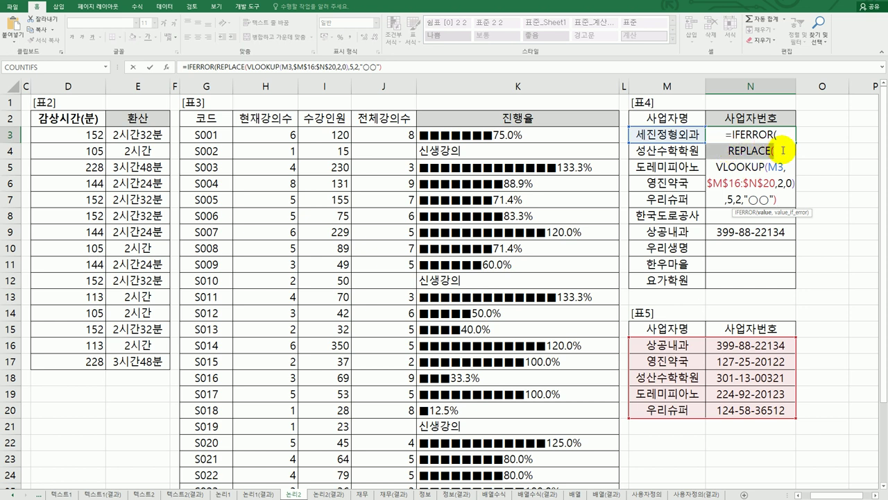
left_click_drag(715, 167, 798, 187)
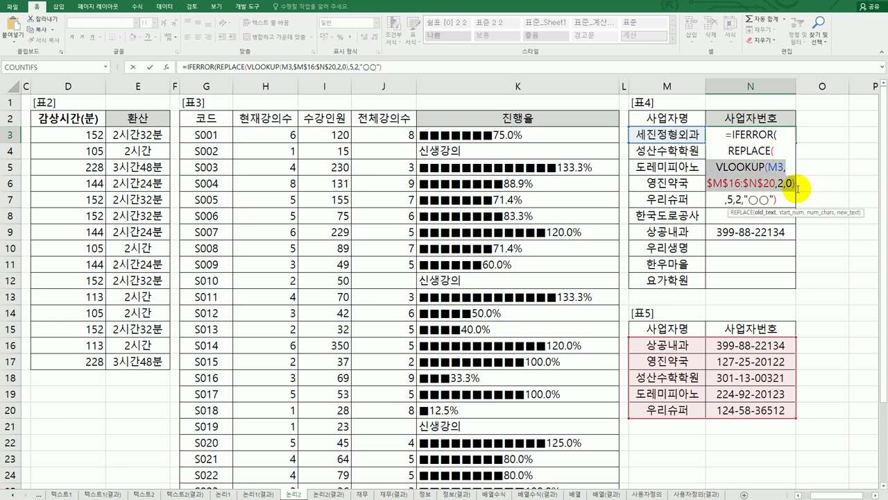
left_click_drag(727, 199, 742, 200)
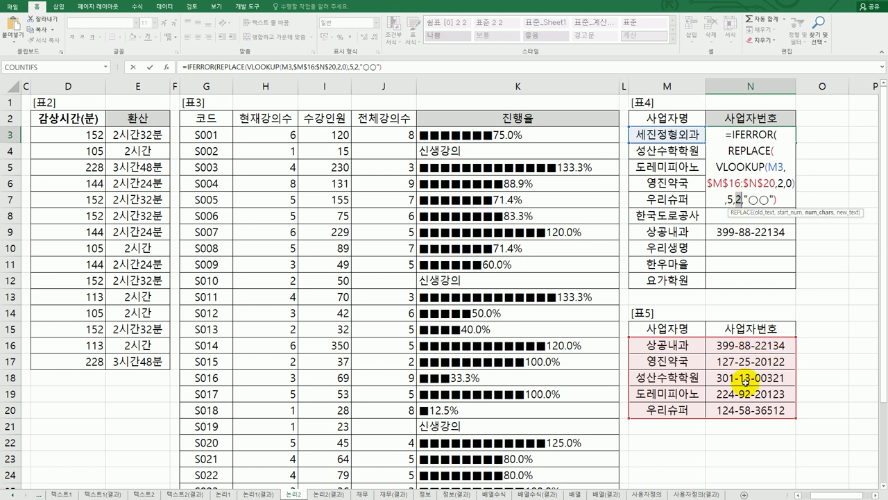
left_click_drag(748, 198, 761, 200)
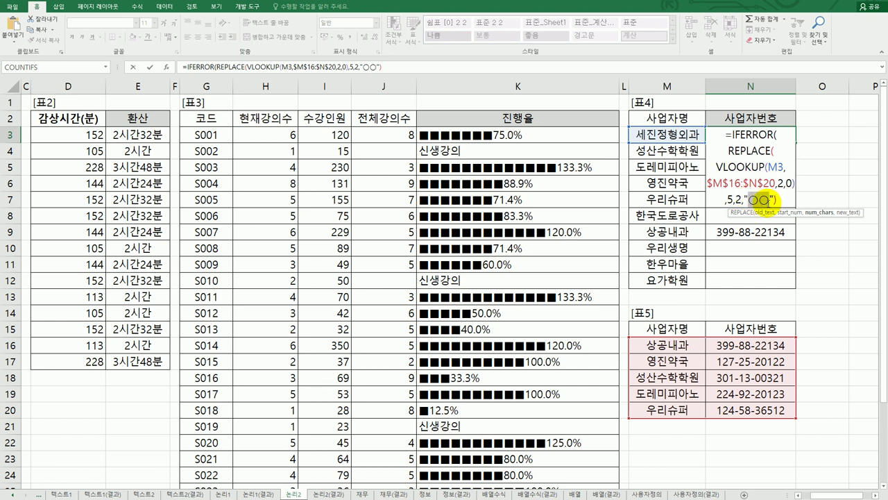
left_click_drag(725, 148, 784, 199)
Complete N3's IFERROR formula with "" as value_if_error after the REPLACE part, and refill it down through N12
left_click(783, 200)
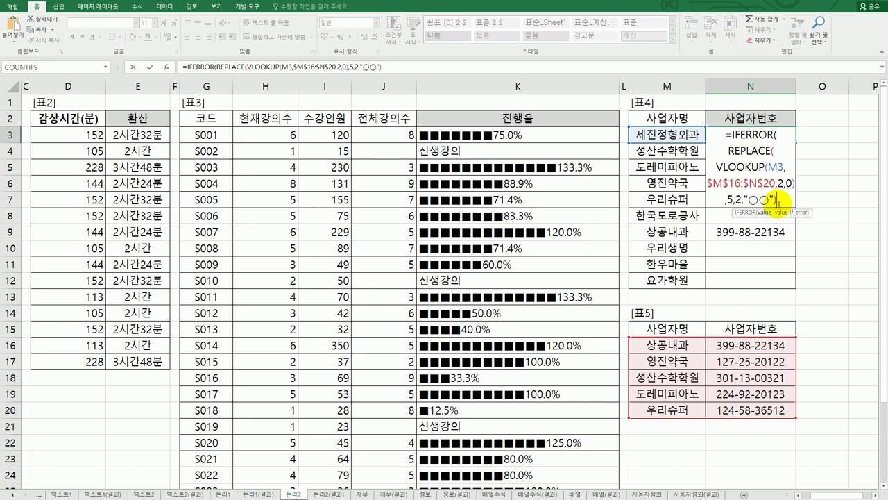
type(",\"\")")
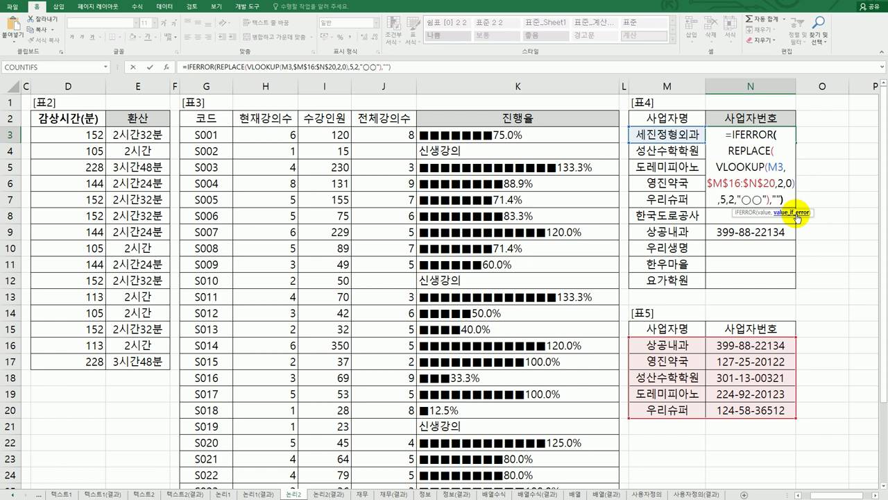
key("Return")
left_click(791, 141)
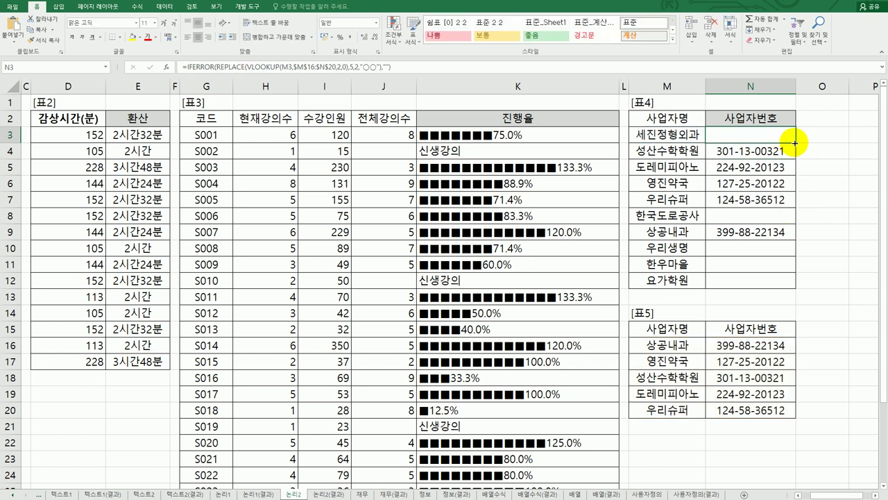
left_click_drag(795, 159, 785, 290)
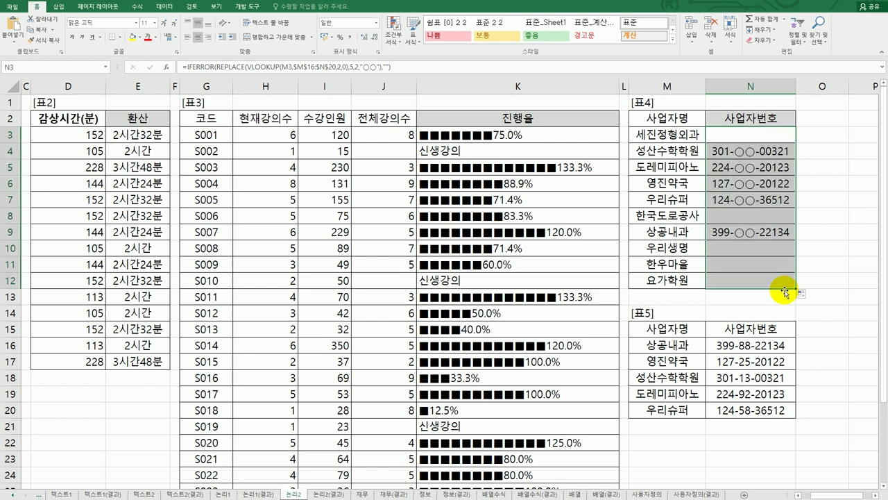
left_click(740, 157)
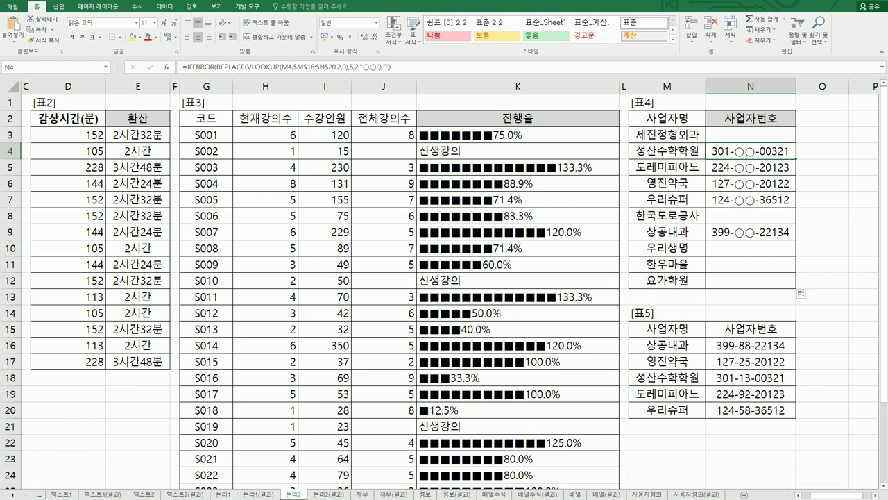
Compare the finished tables on sheet 논리2 with the answers on sheet 논리2(결과)
left_click(338, 491)
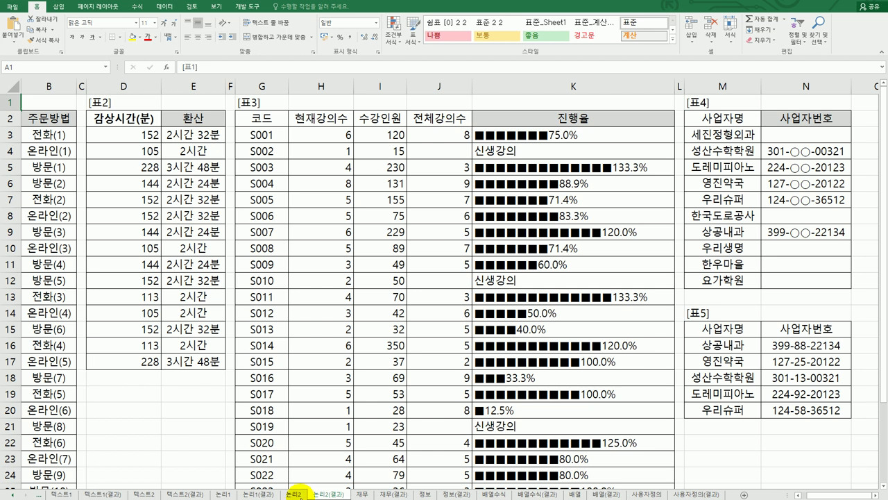
left_click(293, 494)
left_click(318, 494)
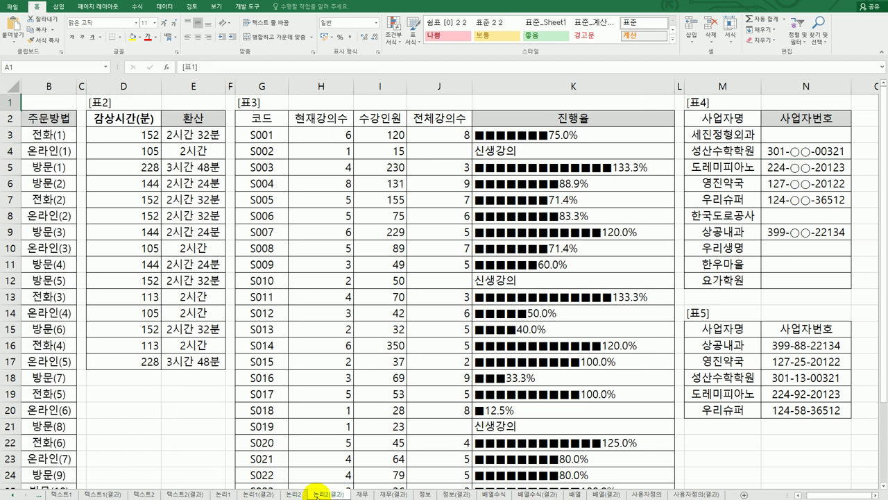
left_click(292, 494)
left_click(316, 494)
left_click(317, 494)
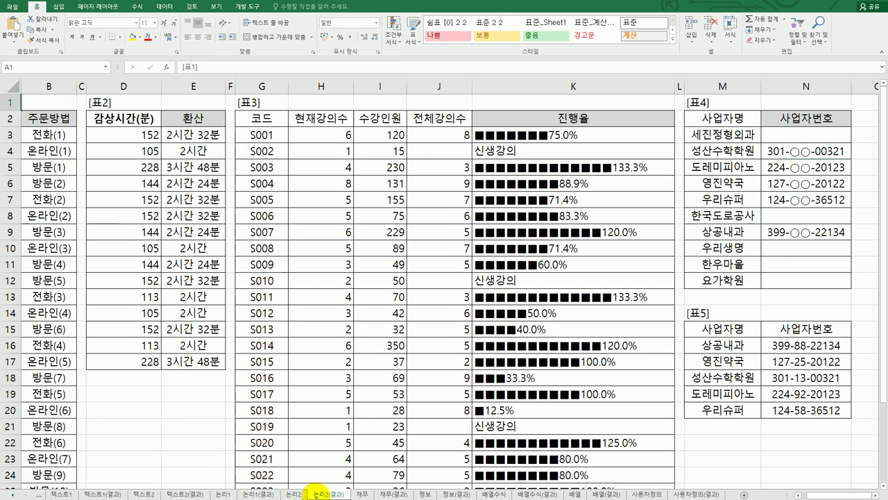